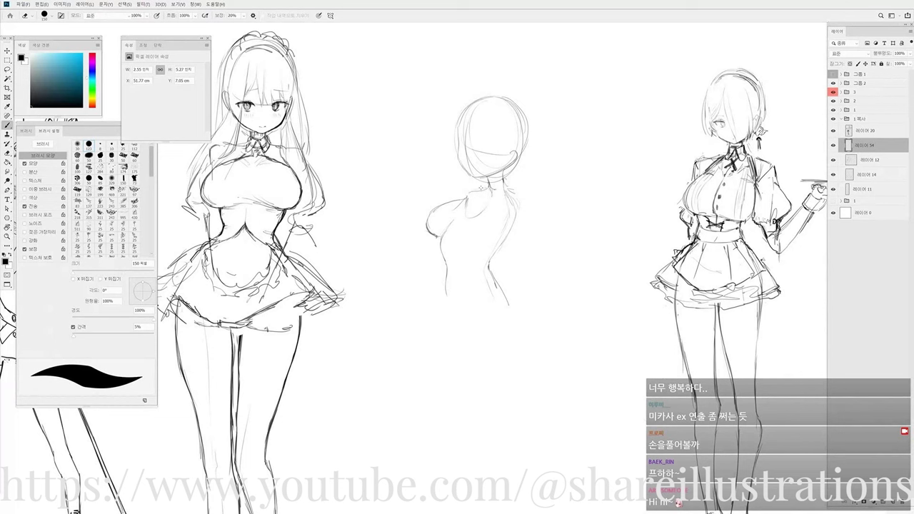
Clean up the middle figure's upper-back lines and sketch the body's front contour from the waist down to the thigh.
{"action": "key", "text": "b"}
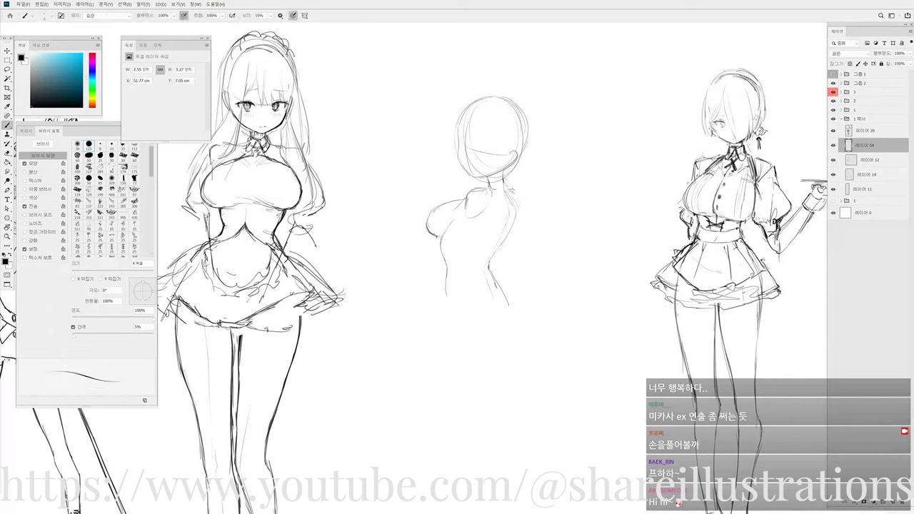
{"action": "key", "text": "e"}
{"action": "left_click_drag", "start_coordinate": [509, 195], "coordinate": [501, 227]}
{"action": "key", "text": "b"}
{"action": "mouse_move", "coordinate": [483, 273]}
{"action": "left_mouse_down"}
{"action": "mouse_move", "coordinate": [465, 308]}
{"action": "mouse_move", "coordinate": [465, 287]}
{"action": "mouse_move", "coordinate": [464, 305]}
{"action": "mouse_move", "coordinate": [437, 330]}
{"action": "mouse_move", "coordinate": [436, 365]}
{"action": "left_mouse_up"}
{"action": "key", "text": "e"}
{"action": "key", "text": "b"}
{"action": "key", "text": "e"}
{"action": "key", "text": "b"}
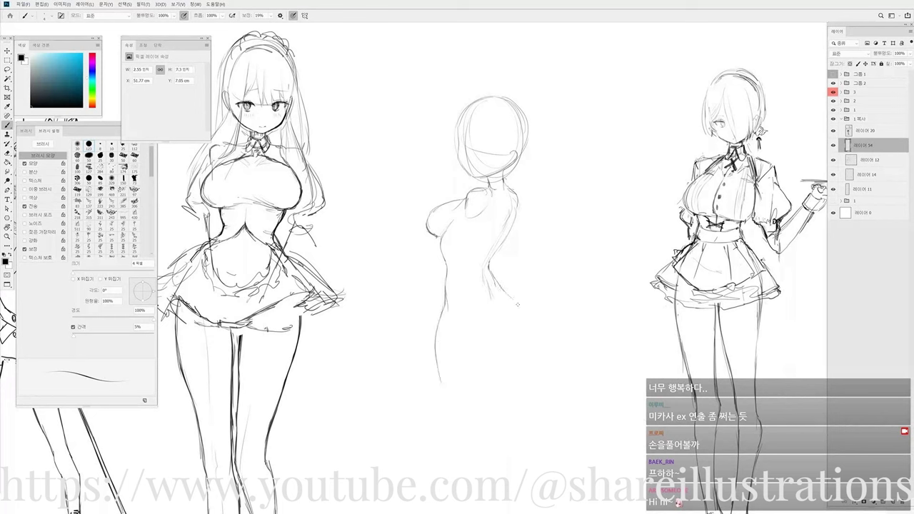
Sketch the figure's hip, buttocks and back of the thighs, refining the front hip contour and erasing stray lines.
{"action": "mouse_move", "coordinate": [515, 300]}
{"action": "left_mouse_down"}
{"action": "mouse_move", "coordinate": [531, 345]}
{"action": "mouse_move", "coordinate": [496, 351]}
{"action": "mouse_move", "coordinate": [500, 399]}
{"action": "left_mouse_up"}
{"action": "key", "text": "e"}
{"action": "key", "text": "b"}
{"action": "mouse_move", "coordinate": [437, 309]}
{"action": "left_mouse_down"}
{"action": "mouse_move", "coordinate": [437, 366]}
{"action": "mouse_move", "coordinate": [438, 347]}
{"action": "left_mouse_up"}
{"action": "left_click_drag", "start_coordinate": [444, 322], "coordinate": [442, 304]}
{"action": "key", "text": "e"}
{"action": "mouse_move", "coordinate": [526, 317]}
{"action": "left_mouse_down"}
{"action": "mouse_move", "coordinate": [544, 386]}
{"action": "mouse_move", "coordinate": [532, 344]}
{"action": "mouse_move", "coordinate": [523, 387]}
{"action": "left_mouse_up"}
{"action": "key", "text": "b"}
{"action": "key", "text": "e"}
{"action": "key", "text": "b"}
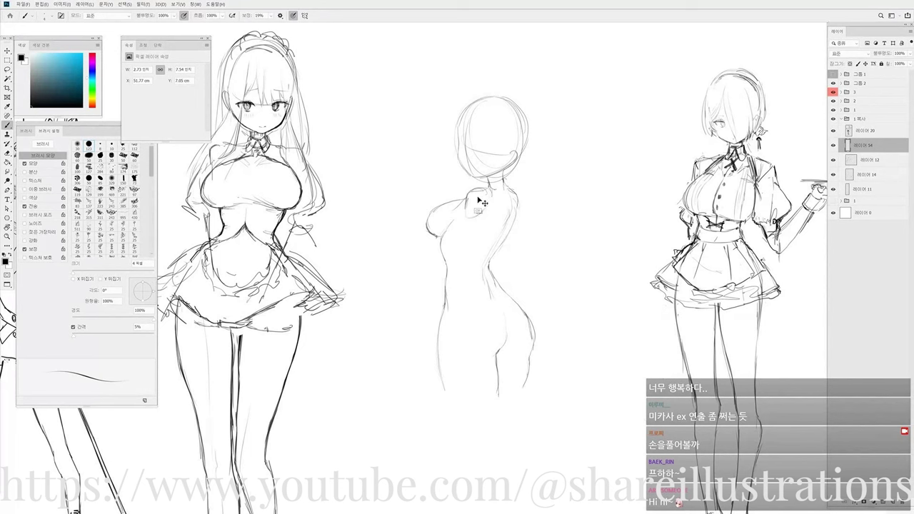
Add a new layer and sketch the near arm bent at the elbow, with the forearm and hand raised in front.
{"action": "key", "text": "ctrl+shift+alt+n"}
{"action": "left_click_drag", "start_coordinate": [469, 189], "coordinate": [475, 252]}
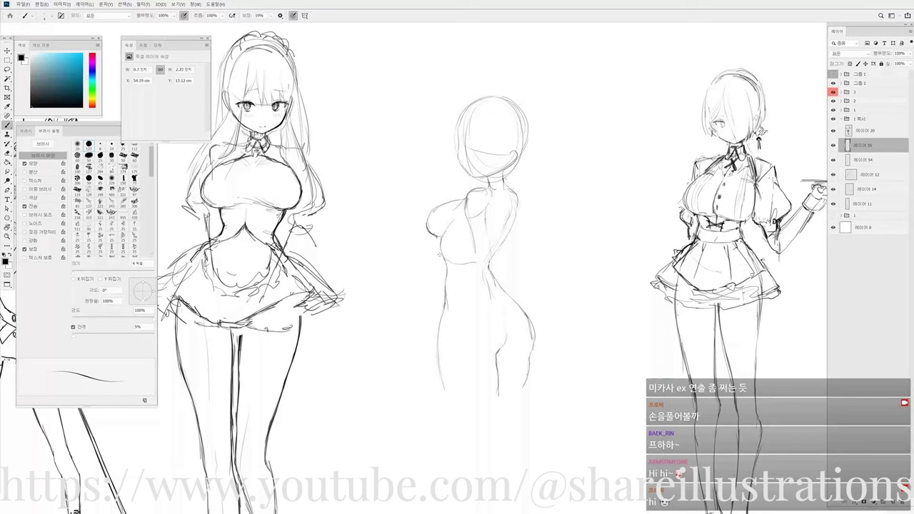
{"action": "left_click_drag", "start_coordinate": [443, 248], "coordinate": [427, 230]}
{"action": "mouse_move", "coordinate": [413, 240]}
{"action": "left_mouse_down"}
{"action": "mouse_move", "coordinate": [407, 248]}
{"action": "mouse_move", "coordinate": [439, 274]}
{"action": "mouse_move", "coordinate": [479, 286]}
{"action": "left_mouse_up"}
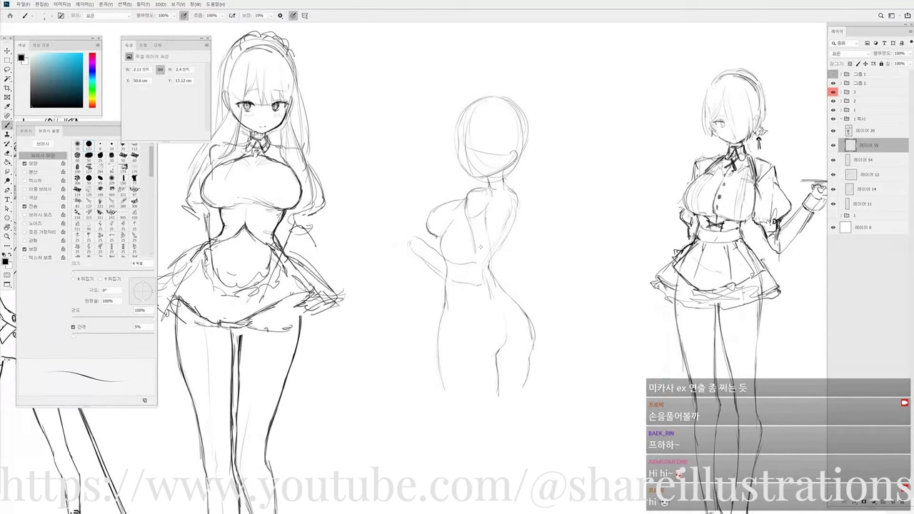
{"action": "mouse_move", "coordinate": [488, 242]}
{"action": "left_mouse_down"}
{"action": "mouse_move", "coordinate": [489, 262]}
{"action": "mouse_move", "coordinate": [488, 241]}
{"action": "left_mouse_up"}
{"action": "left_click_drag", "start_coordinate": [519, 198], "coordinate": [525, 215]}
{"action": "left_click_drag", "start_coordinate": [400, 233], "coordinate": [397, 241]}
{"action": "mouse_move", "coordinate": [397, 240]}
{"action": "left_mouse_down"}
{"action": "mouse_move", "coordinate": [402, 255]}
{"action": "mouse_move", "coordinate": [428, 262]}
{"action": "left_mouse_up"}
{"action": "key", "text": "e"}
{"action": "key", "text": "b"}
Refine the bent arm's forearm and hand, undoing a stray stroke and erasing excess lines around the elbow.
{"action": "key", "text": "r"}
{"action": "mouse_move", "coordinate": [465, 237]}
{"action": "left_mouse_down"}
{"action": "mouse_move", "coordinate": [479, 247]}
{"action": "mouse_move", "coordinate": [454, 263]}
{"action": "left_mouse_up"}
{"action": "key", "text": "e"}
{"action": "key", "text": "b"}
{"action": "mouse_move", "coordinate": [433, 233]}
{"action": "left_mouse_down"}
{"action": "mouse_move", "coordinate": [448, 269]}
{"action": "mouse_move", "coordinate": [428, 214]}
{"action": "mouse_move", "coordinate": [448, 278]}
{"action": "mouse_move", "coordinate": [466, 294]}
{"action": "left_mouse_up"}
{"action": "key", "text": "ctrl+z"}
{"action": "key", "text": "r"}
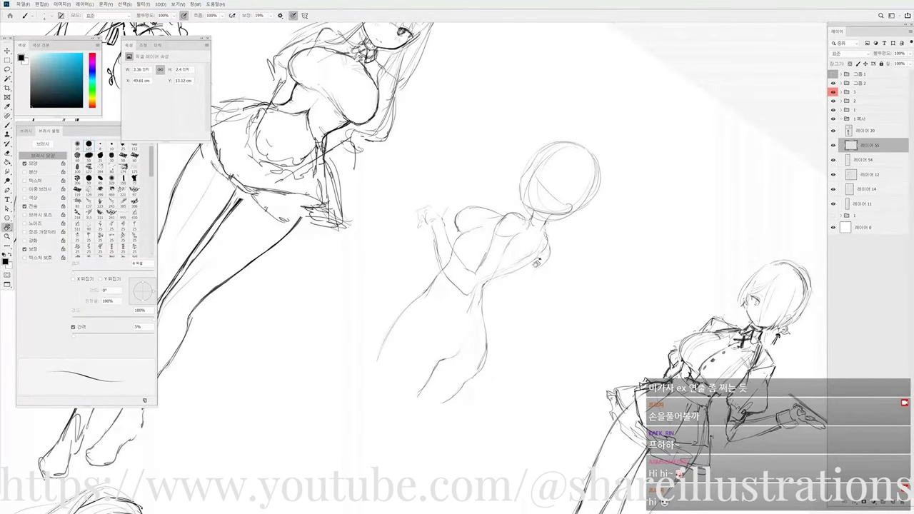
{"action": "key", "text": "e"}
{"action": "mouse_move", "coordinate": [480, 250]}
{"action": "left_mouse_down"}
{"action": "mouse_move", "coordinate": [464, 238]}
{"action": "mouse_move", "coordinate": [475, 220]}
{"action": "mouse_move", "coordinate": [485, 282]}
{"action": "left_mouse_up"}
{"action": "key", "text": "b"}
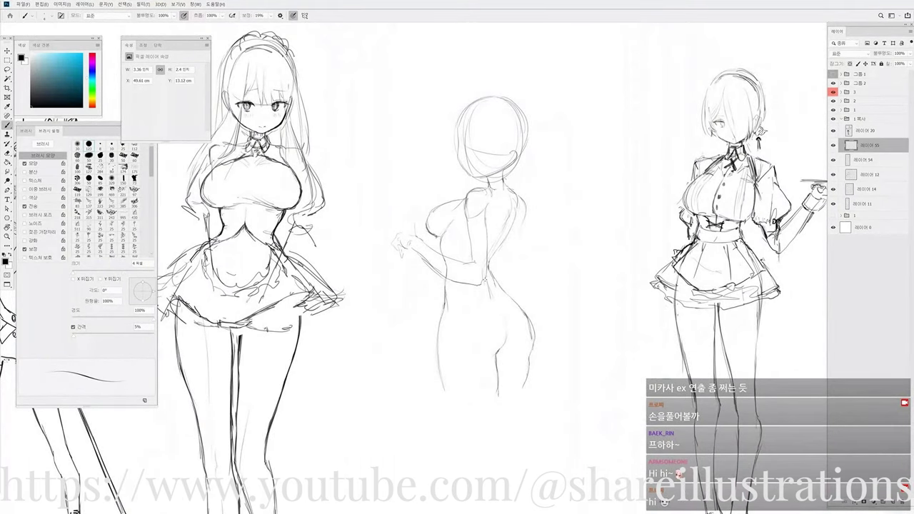
Redraw the near upper arm below the shoulder and erase rough lines along the back and elbow.
{"action": "scroll", "coordinate": [529, 225], "scroll_direction": "up", "scroll_amount": 1}
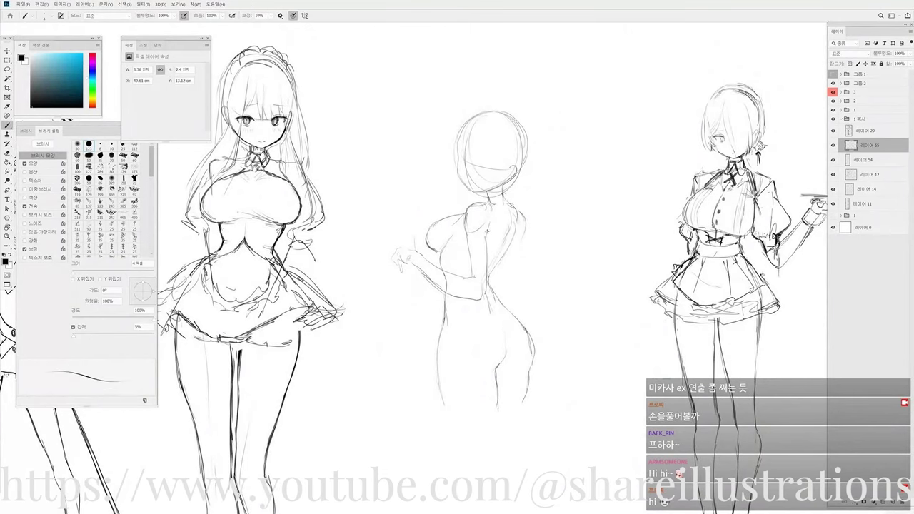
{"action": "left_click_drag", "start_coordinate": [466, 202], "coordinate": [467, 246]}
{"action": "key", "text": "e"}
{"action": "left_click_drag", "start_coordinate": [526, 218], "coordinate": [521, 235]}
{"action": "key", "text": "b"}
{"action": "key", "text": "e"}
{"action": "key", "text": "b"}
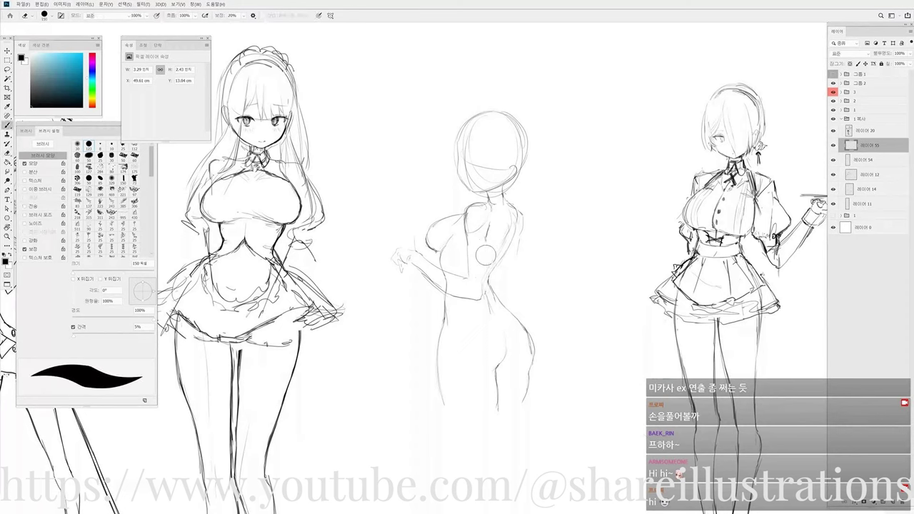
{"action": "left_click_drag", "start_coordinate": [485, 263], "coordinate": [484, 295]}
Flip the canvas view horizontally, rework the raised hand and sketch the far arm hanging behind the back.
{"action": "key", "text": "F1"}
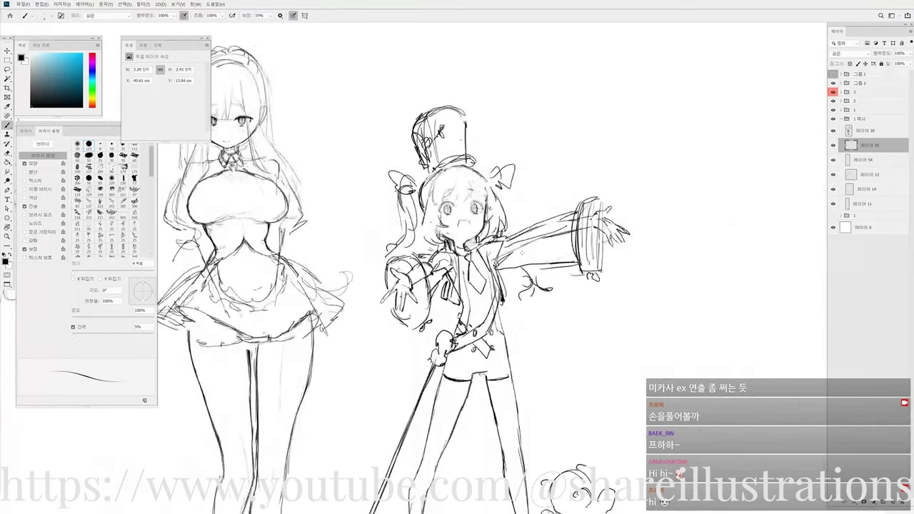
{"action": "key", "text": "ctrl+minus"}
{"action": "left_click_drag", "start_coordinate": [171, 300], "coordinate": [490, 269]}
{"action": "key", "text": "r"}
{"action": "key", "text": "ctrl+plus"}
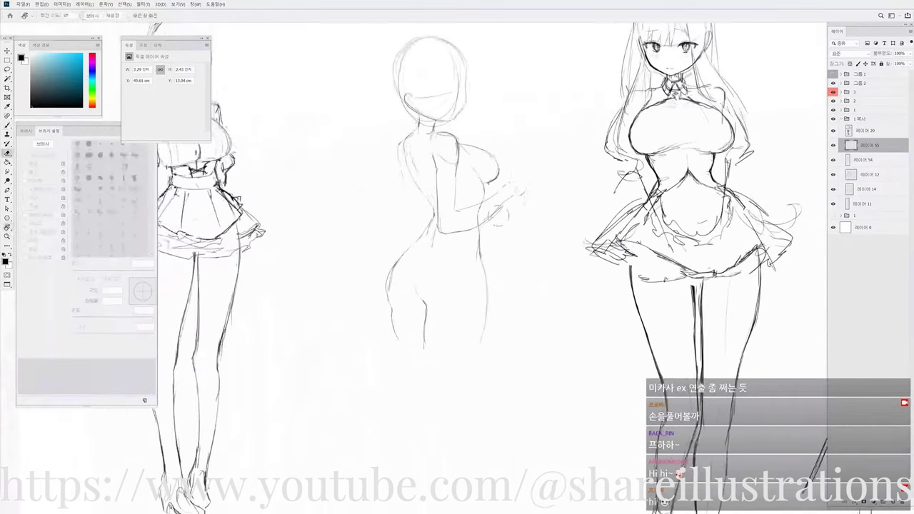
{"action": "key", "text": "b"}
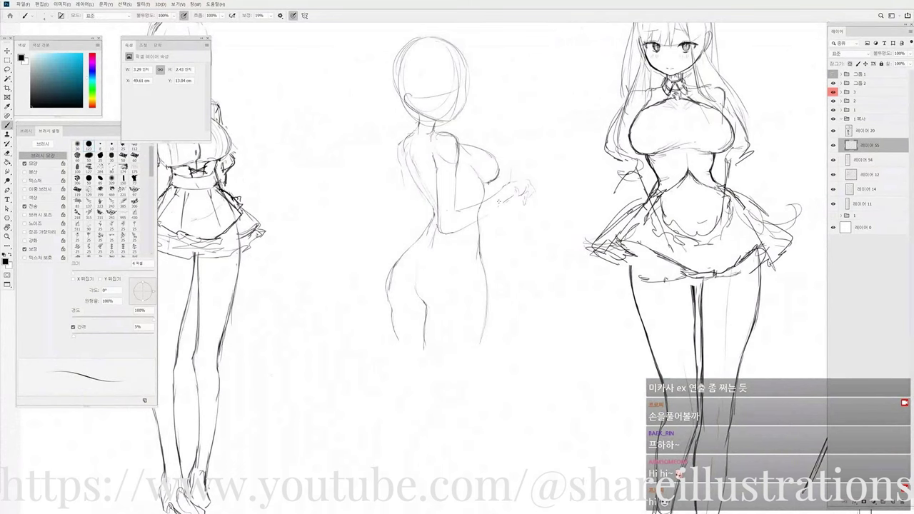
{"action": "left_click_drag", "start_coordinate": [520, 187], "coordinate": [534, 222]}
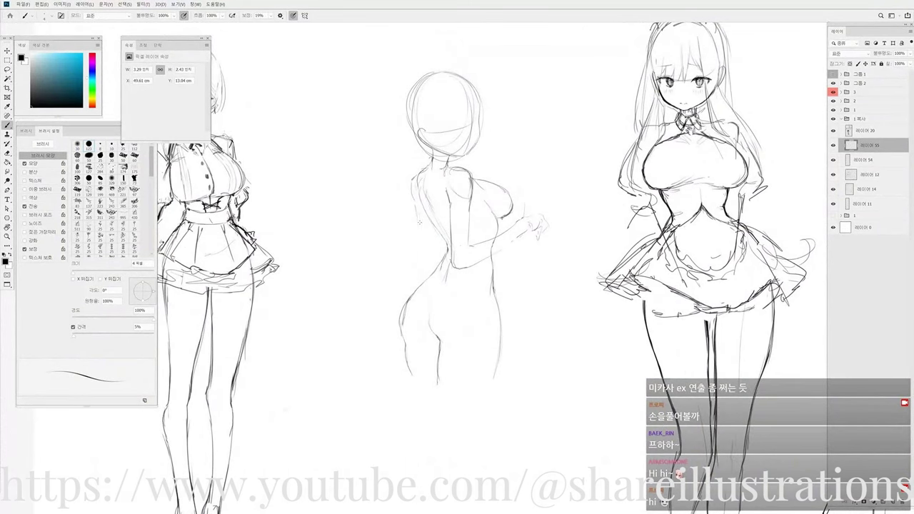
{"action": "left_click_drag", "start_coordinate": [419, 244], "coordinate": [423, 262]}
{"action": "scroll", "coordinate": [518, 207], "scroll_direction": "up", "scroll_amount": 2}
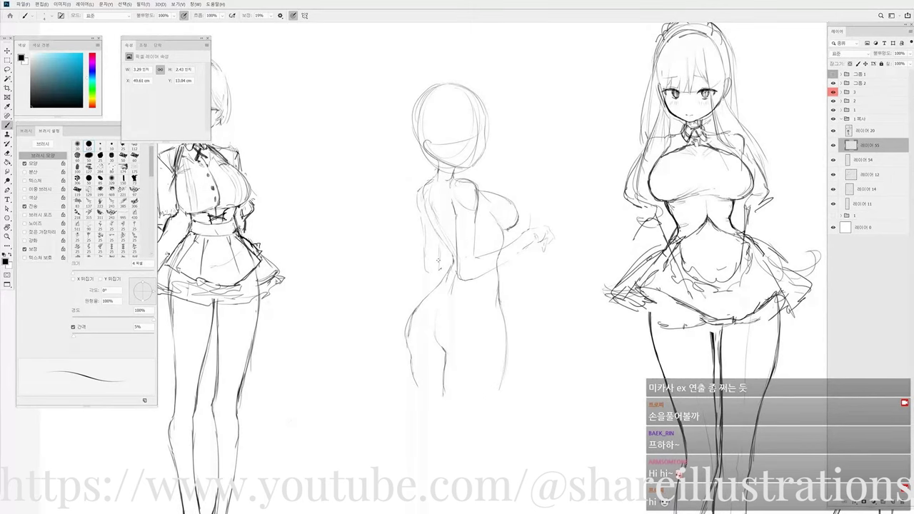
{"action": "scroll", "coordinate": [460, 218], "scroll_direction": "up", "scroll_amount": 2}
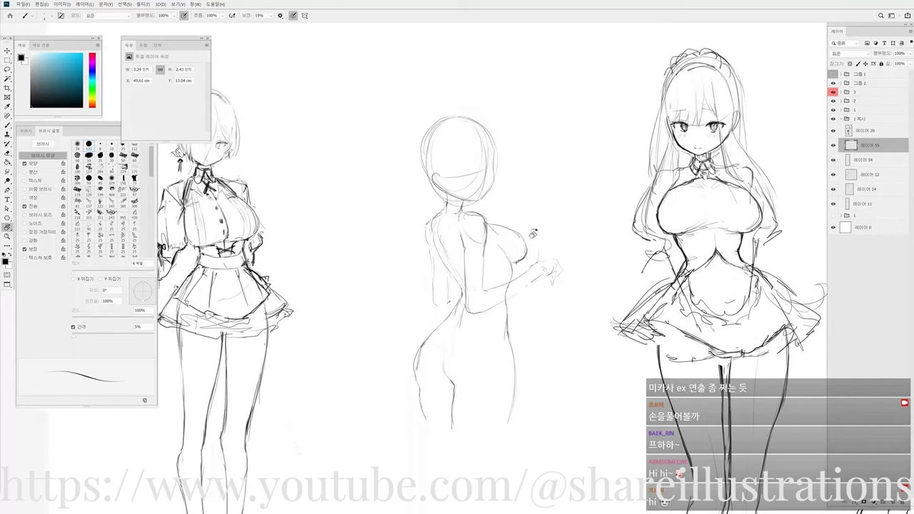
Lasso the chest on the body sketch layer, reshape it with Free Transform and clear the selection.
{"action": "key", "text": "r"}
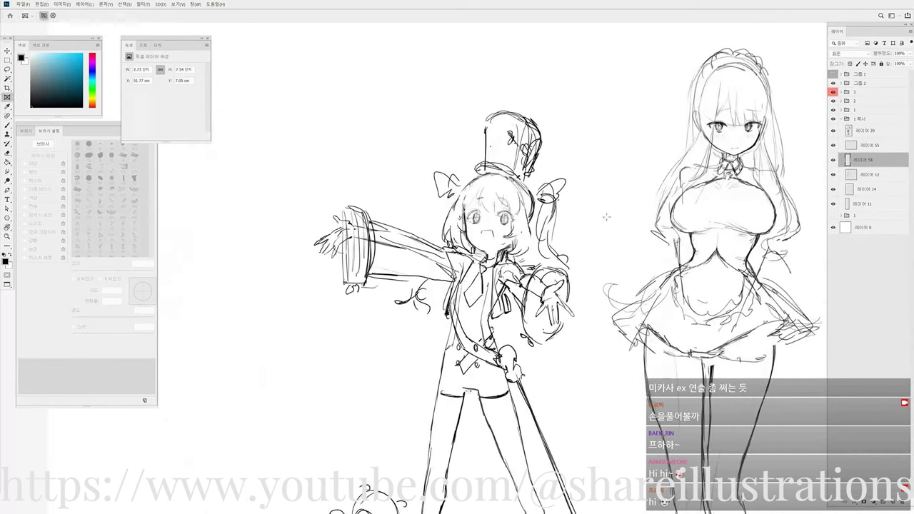
{"action": "key", "text": "l"}
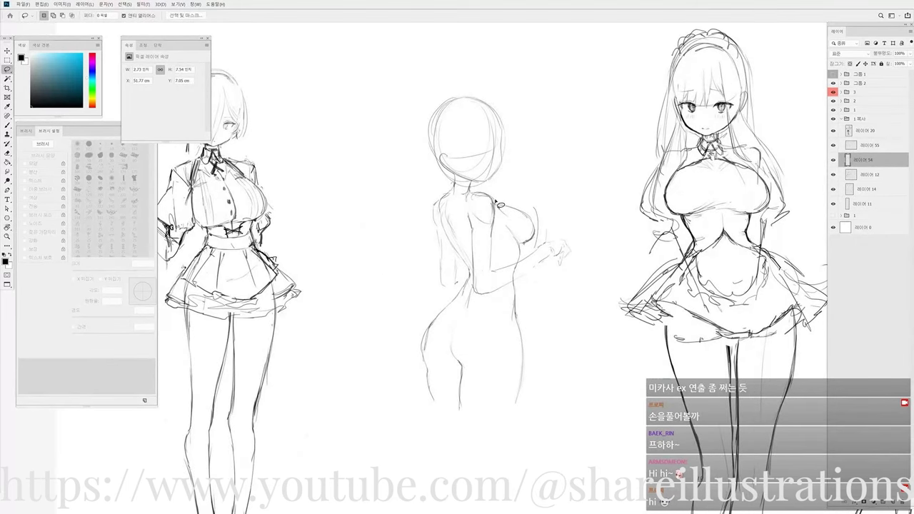
{"action": "left_click_drag", "start_coordinate": [491, 312], "coordinate": [494, 314]}
{"action": "left_click_drag", "start_coordinate": [540, 355], "coordinate": [536, 357]}
{"action": "mouse_move", "coordinate": [535, 223]}
{"action": "left_mouse_down"}
{"action": "mouse_move", "coordinate": [528, 254]}
{"action": "mouse_move", "coordinate": [513, 236]}
{"action": "mouse_move", "coordinate": [532, 250]}
{"action": "mouse_move", "coordinate": [522, 254]}
{"action": "mouse_move", "coordinate": [543, 234]}
{"action": "mouse_move", "coordinate": [535, 246]}
{"action": "left_mouse_up"}
{"action": "scroll", "coordinate": [522, 254], "scroll_direction": "up", "scroll_amount": 1}
{"action": "key", "text": "ctrl+t"}
{"action": "key", "text": "Return"}
{"action": "key", "text": "ctrl+d"}
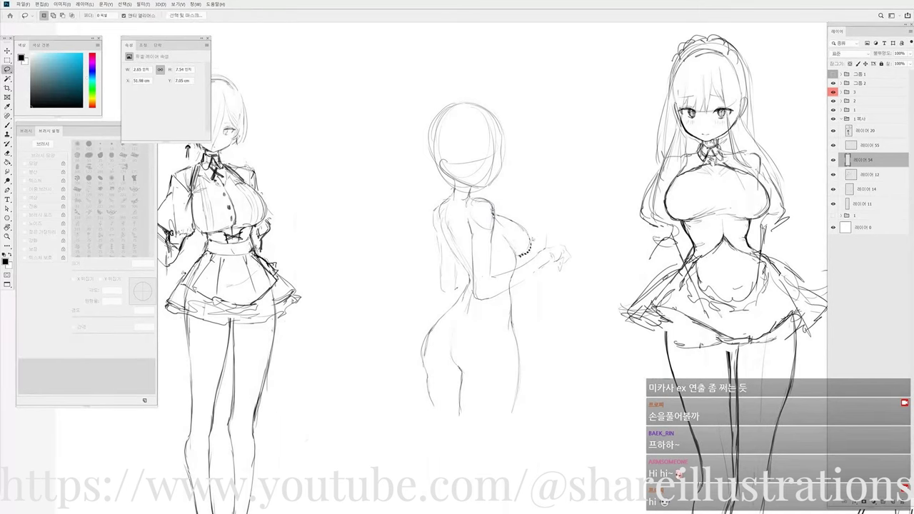
Redraw and clean up the chest's outline on the body layer, toggling the layer's visibility to compare.
{"action": "key", "text": "b"}
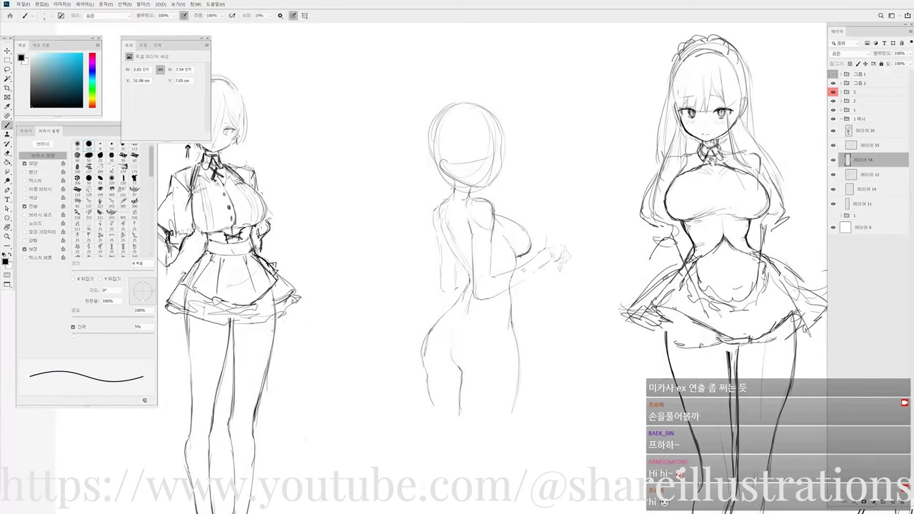
{"action": "scroll", "coordinate": [514, 267], "scroll_direction": "down", "scroll_amount": 3}
{"action": "key", "text": "e"}
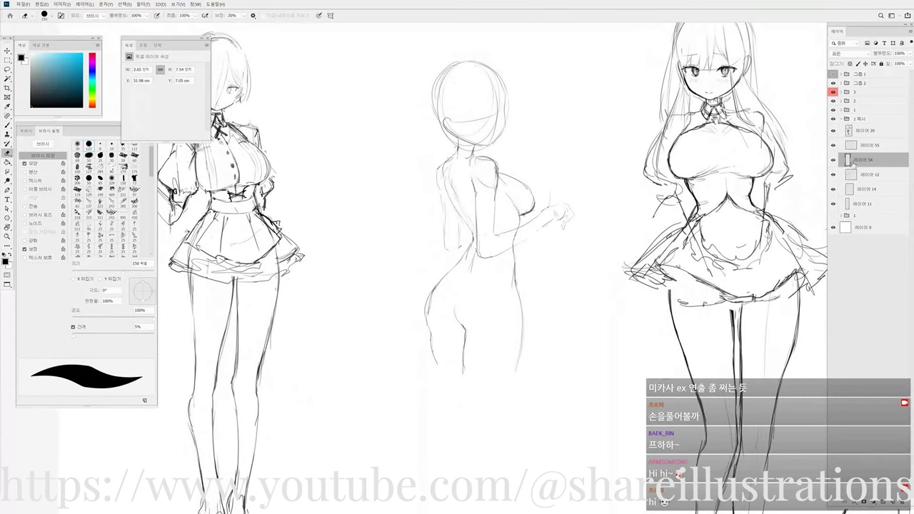
{"action": "left_click", "coordinate": [833, 161]}
{"action": "left_click", "coordinate": [834, 162]}
{"action": "left_click_drag", "start_coordinate": [583, 199], "coordinate": [609, 268]}
Sketch the near eye, the far eye and the cheek and mouth contour on the turned head.
{"action": "key", "text": "r"}
{"action": "scroll", "coordinate": [501, 197], "scroll_direction": "up", "scroll_amount": 2}
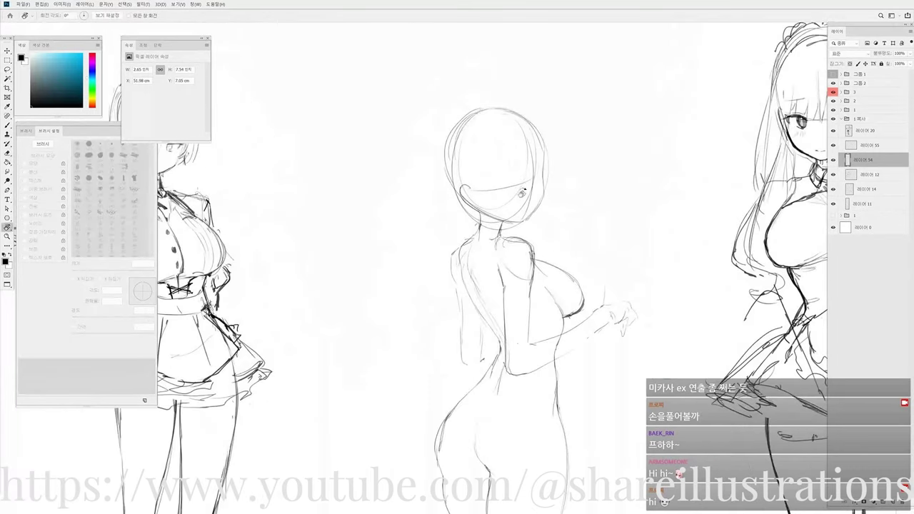
{"action": "key", "text": "e"}
{"action": "key", "text": "b"}
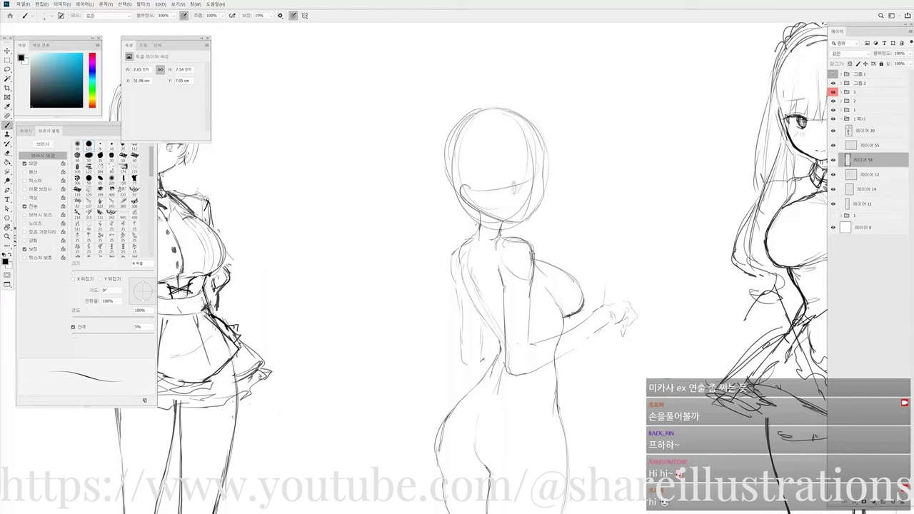
{"action": "left_click_drag", "start_coordinate": [513, 187], "coordinate": [565, 192]}
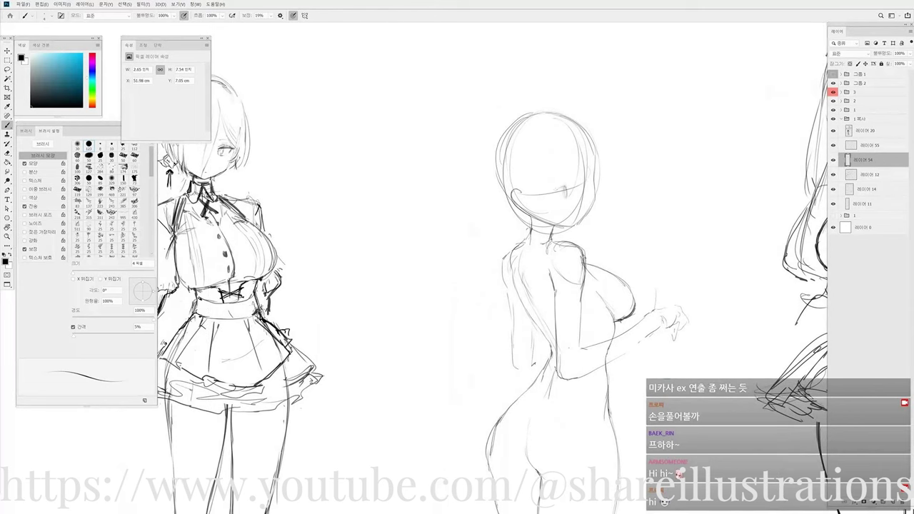
{"action": "left_click_drag", "start_coordinate": [561, 188], "coordinate": [561, 198]}
{"action": "left_click_drag", "start_coordinate": [557, 187], "coordinate": [573, 183]}
{"action": "key", "text": "e"}
{"action": "mouse_move", "coordinate": [580, 197]}
{"action": "left_mouse_down"}
{"action": "mouse_move", "coordinate": [575, 212]}
{"action": "mouse_move", "coordinate": [578, 198]}
{"action": "left_mouse_up"}
{"action": "key", "text": "b"}
{"action": "left_click_drag", "start_coordinate": [588, 178], "coordinate": [589, 190]}
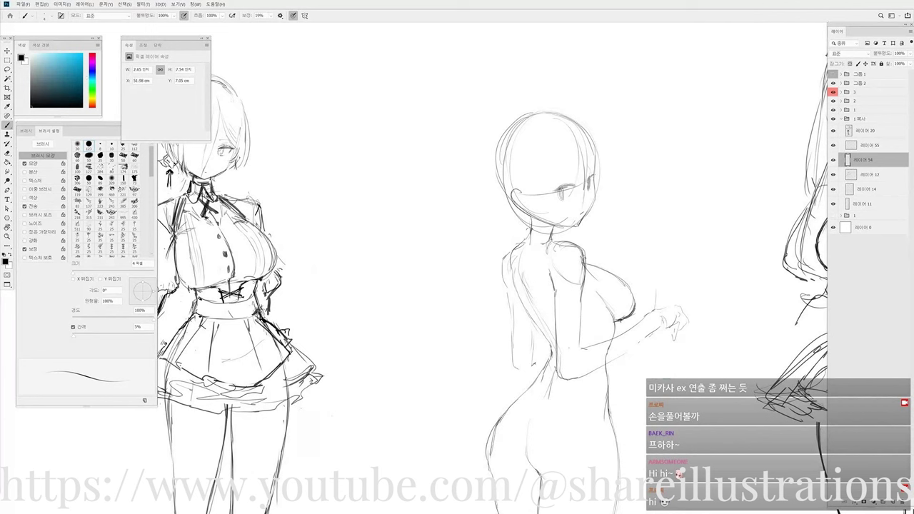
Shift the near eye slightly with a lasso selection and refine the eye, nose and face contour.
{"action": "key", "text": "l"}
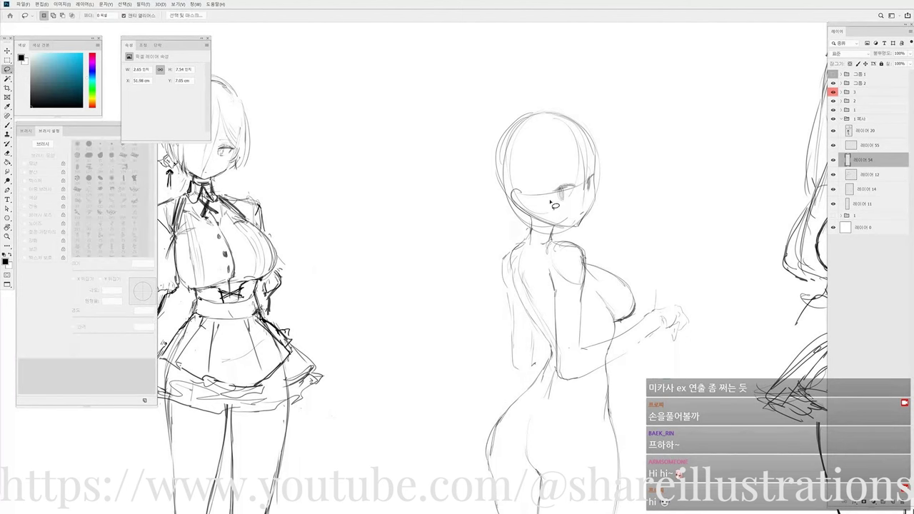
{"action": "left_click_drag", "start_coordinate": [562, 201], "coordinate": [574, 205]}
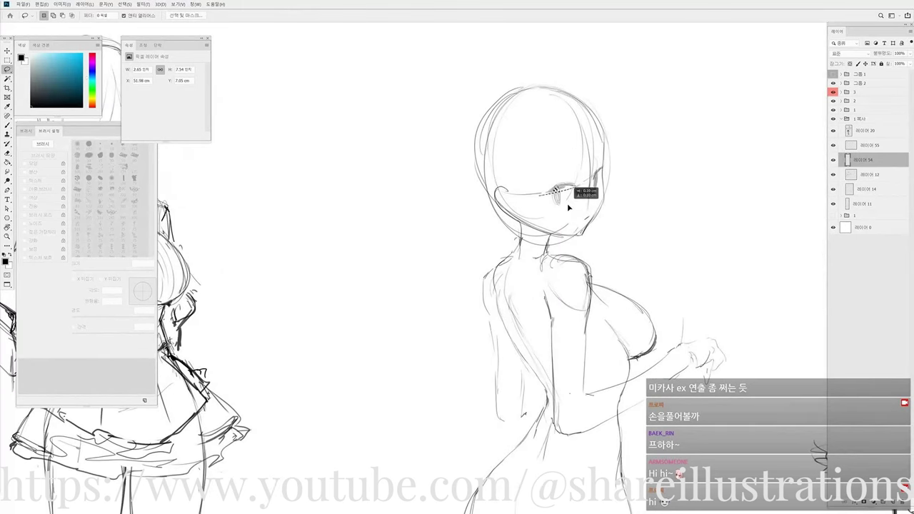
{"action": "scroll", "coordinate": [599, 193], "scroll_direction": "down", "scroll_amount": 2}
{"action": "key", "text": "b"}
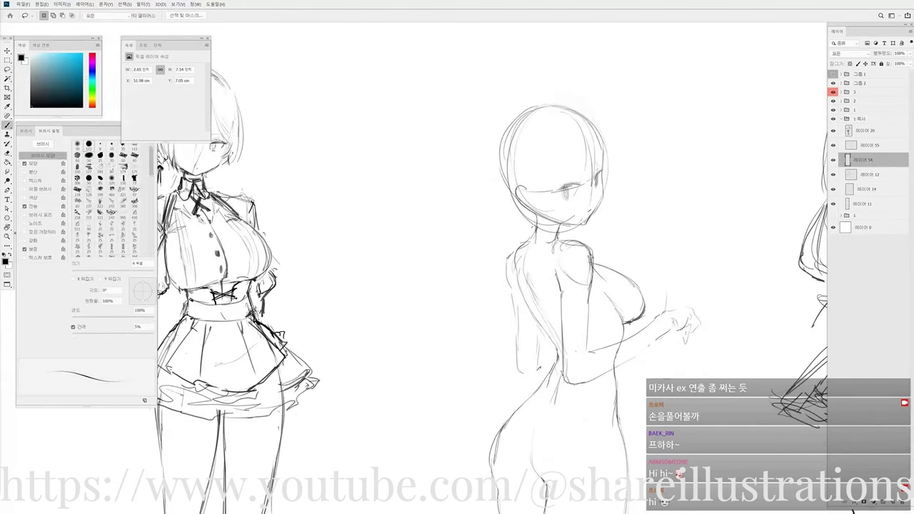
{"action": "left_click_drag", "start_coordinate": [568, 184], "coordinate": [590, 191]}
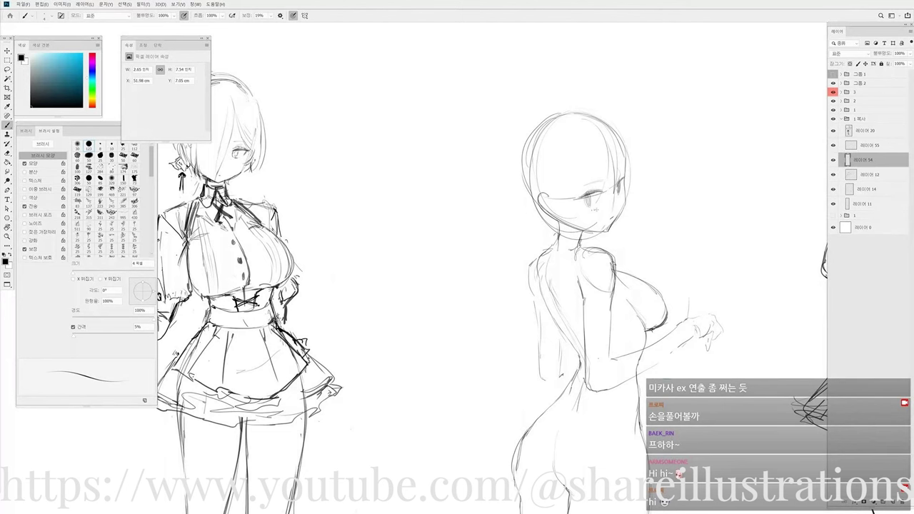
{"action": "left_click_drag", "start_coordinate": [623, 224], "coordinate": [626, 198]}
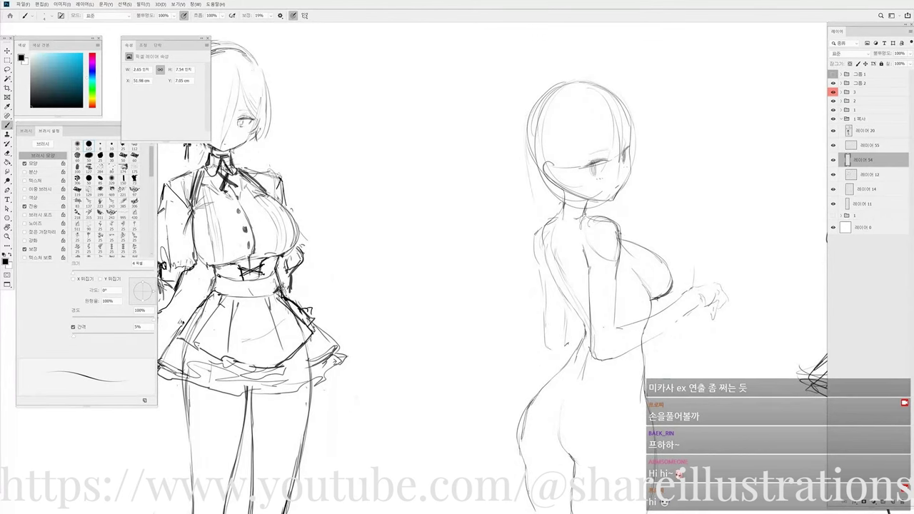
{"action": "scroll", "coordinate": [614, 198], "scroll_direction": "down", "scroll_amount": 3}
{"action": "left_click_drag", "start_coordinate": [638, 228], "coordinate": [612, 200]}
{"action": "left_click_drag", "start_coordinate": [599, 279], "coordinate": [556, 240]}
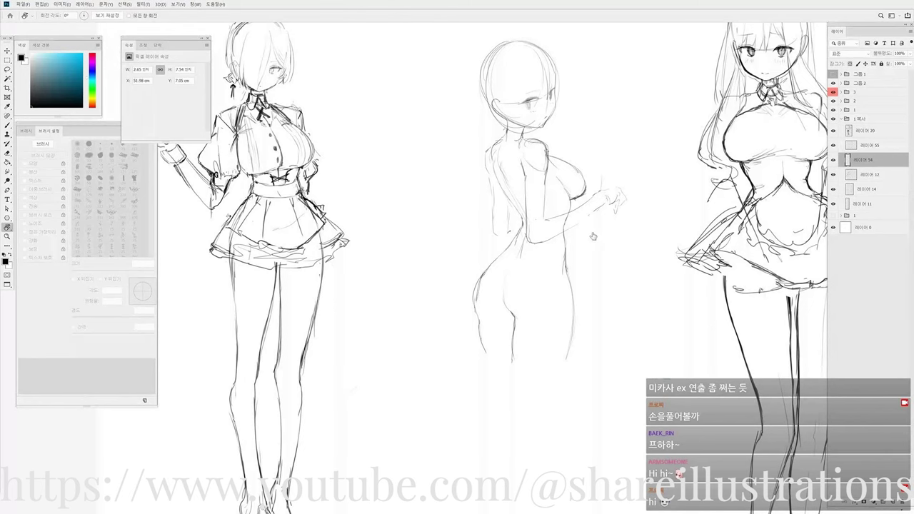
{"action": "mouse_move", "coordinate": [593, 232]}
{"action": "left_mouse_down"}
{"action": "mouse_move", "coordinate": [572, 309]}
{"action": "mouse_move", "coordinate": [479, 197]}
{"action": "left_mouse_up"}
{"action": "key", "text": "ctrl+minus"}
{"action": "key", "text": "ctrl+t"}
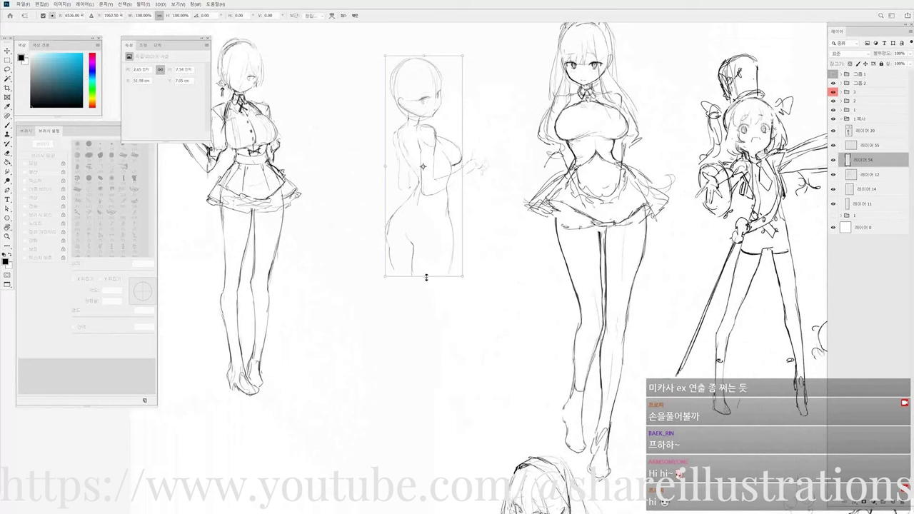
{"action": "key", "text": "Escape"}
Select the arm and body sketch layers together and enlarge the whole figure to about 9 inches tall with Free Transform.
{"action": "left_click", "coordinate": [856, 149], "text": "shift"}
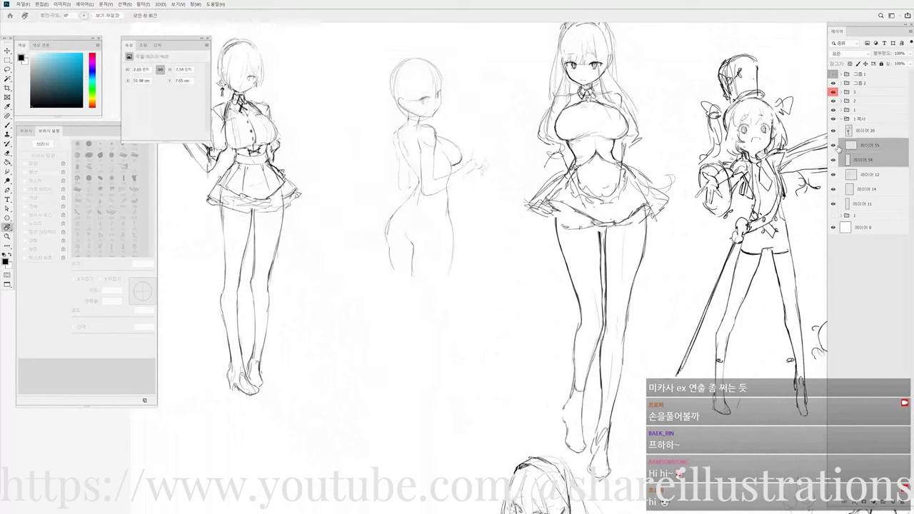
{"action": "left_click", "coordinate": [834, 145]}
{"action": "left_click", "coordinate": [834, 146]}
{"action": "key", "text": "ctrl+t"}
{"action": "left_click_drag", "start_coordinate": [427, 279], "coordinate": [418, 322]}
{"action": "left_click_drag", "start_coordinate": [506, 303], "coordinate": [522, 291]}
{"action": "key", "text": "Return"}
{"action": "left_click_drag", "start_coordinate": [465, 240], "coordinate": [481, 286]}
{"action": "scroll", "coordinate": [448, 241], "scroll_direction": "up", "scroll_amount": 2}
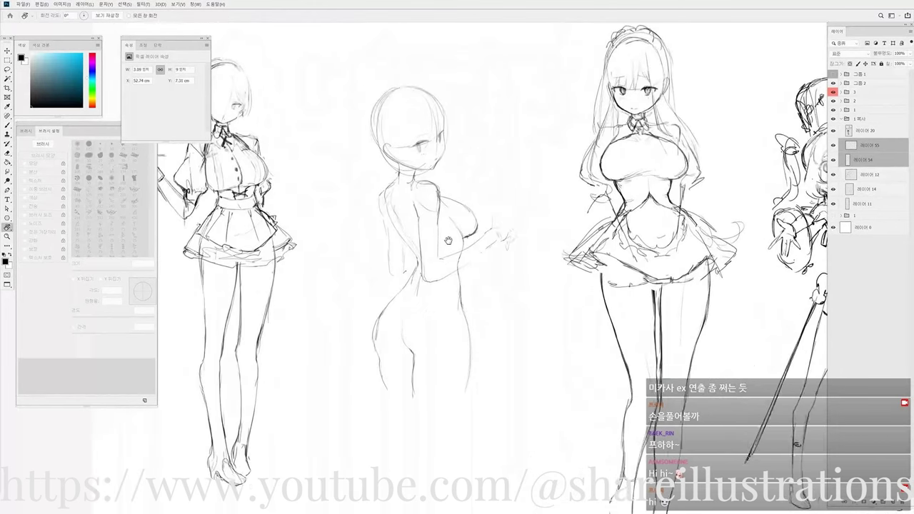
Create a new layer above the body and arm sketches and begin the clothing lines on the near shoulder and upper arm.
{"action": "key", "text": "ctrl+shift+n"}
{"action": "key", "text": "Return"}
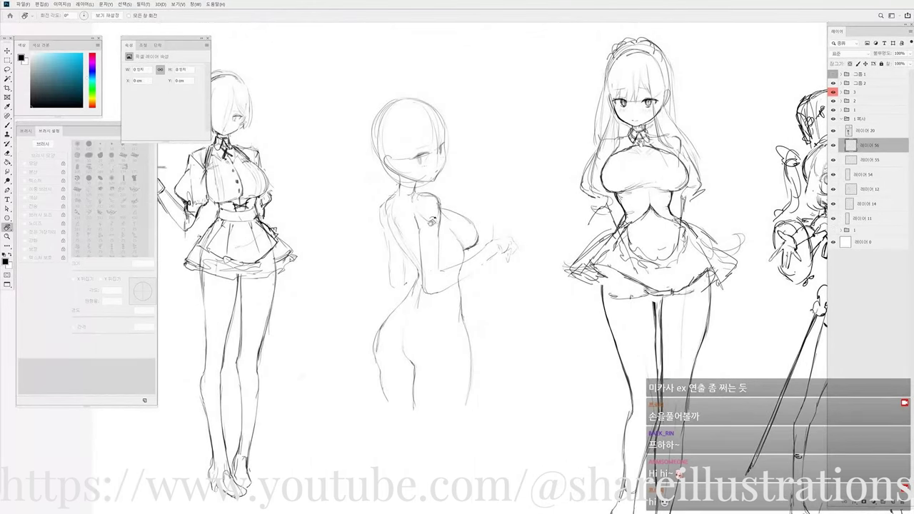
{"action": "left_click_drag", "start_coordinate": [424, 221], "coordinate": [432, 221]}
{"action": "mouse_move", "coordinate": [433, 220]}
{"action": "left_mouse_down"}
{"action": "mouse_move", "coordinate": [420, 225]}
{"action": "mouse_move", "coordinate": [417, 198]}
{"action": "mouse_move", "coordinate": [419, 256]}
{"action": "left_mouse_up"}
{"action": "key", "text": "b"}
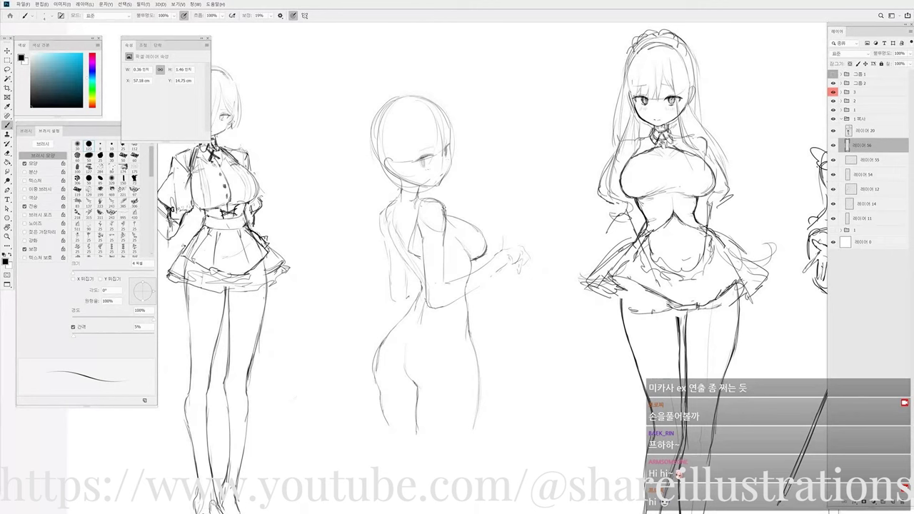
{"action": "mouse_move", "coordinate": [447, 213]}
{"action": "left_mouse_down"}
{"action": "mouse_move", "coordinate": [457, 256]}
{"action": "mouse_move", "coordinate": [431, 255]}
{"action": "mouse_move", "coordinate": [446, 262]}
{"action": "mouse_move", "coordinate": [449, 284]}
{"action": "left_mouse_up"}
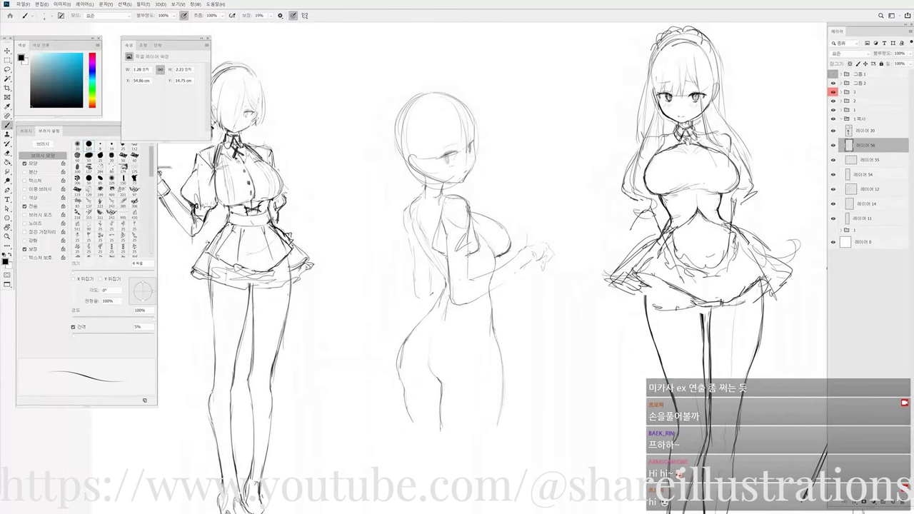
Sketch the near arm's short sleeve and the cuff around its wrist, alternating brush strokes and erasing.
{"action": "mouse_move", "coordinate": [469, 254]}
{"action": "left_mouse_down"}
{"action": "mouse_move", "coordinate": [462, 288]}
{"action": "mouse_move", "coordinate": [498, 286]}
{"action": "mouse_move", "coordinate": [463, 289]}
{"action": "mouse_move", "coordinate": [477, 295]}
{"action": "mouse_move", "coordinate": [467, 295]}
{"action": "mouse_move", "coordinate": [469, 280]}
{"action": "mouse_move", "coordinate": [529, 248]}
{"action": "mouse_move", "coordinate": [530, 261]}
{"action": "mouse_move", "coordinate": [521, 249]}
{"action": "mouse_move", "coordinate": [530, 261]}
{"action": "left_mouse_up"}
{"action": "key", "text": "ctrl+z"}
{"action": "key", "text": "e"}
{"action": "key", "text": "b"}
{"action": "key", "text": "e"}
{"action": "key", "text": "b"}
{"action": "key", "text": "e"}
{"action": "key", "text": "b"}
{"action": "left_click_drag", "start_coordinate": [472, 220], "coordinate": [476, 249]}
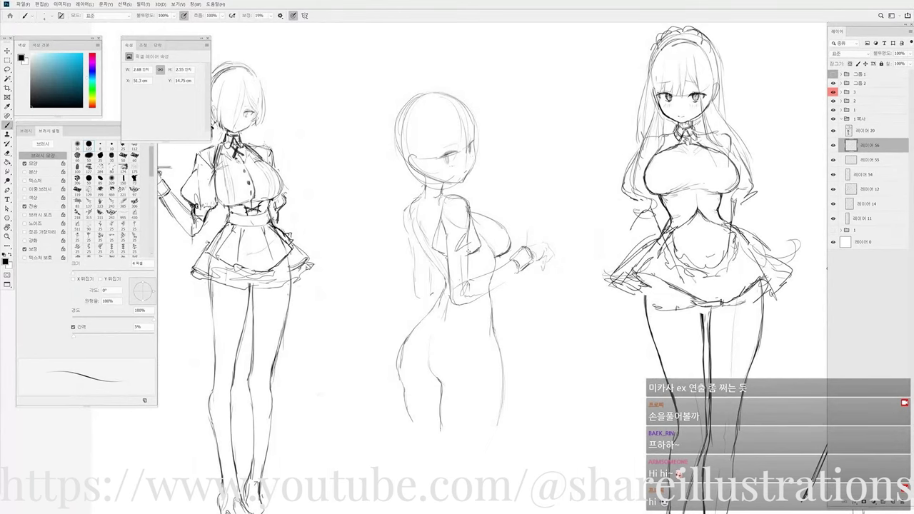
Sketch the neckband and the garment's curved neckline down the figure's back.
{"action": "left_click_drag", "start_coordinate": [447, 199], "coordinate": [449, 214]}
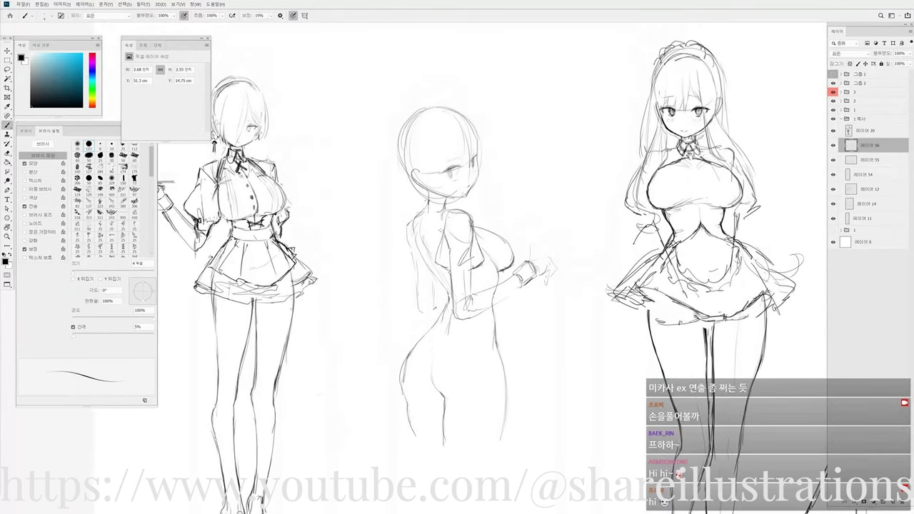
{"action": "scroll", "coordinate": [427, 220], "scroll_direction": "up", "scroll_amount": 1}
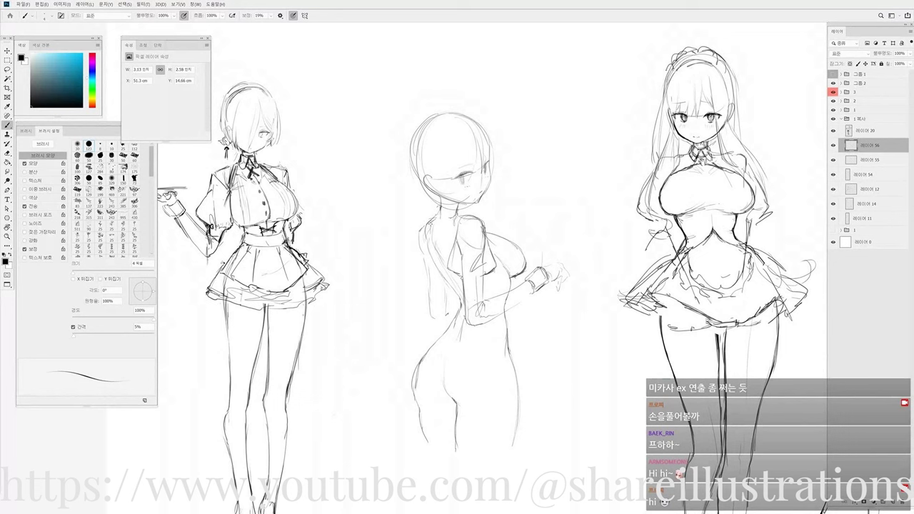
{"action": "left_click_drag", "start_coordinate": [432, 221], "coordinate": [437, 269]}
{"action": "mouse_move", "coordinate": [456, 218]}
{"action": "left_mouse_down"}
{"action": "mouse_move", "coordinate": [451, 228]}
{"action": "mouse_move", "coordinate": [443, 216]}
{"action": "mouse_move", "coordinate": [457, 207]}
{"action": "mouse_move", "coordinate": [450, 240]}
{"action": "left_mouse_up"}
{"action": "key", "text": "e"}
{"action": "key", "text": "b"}
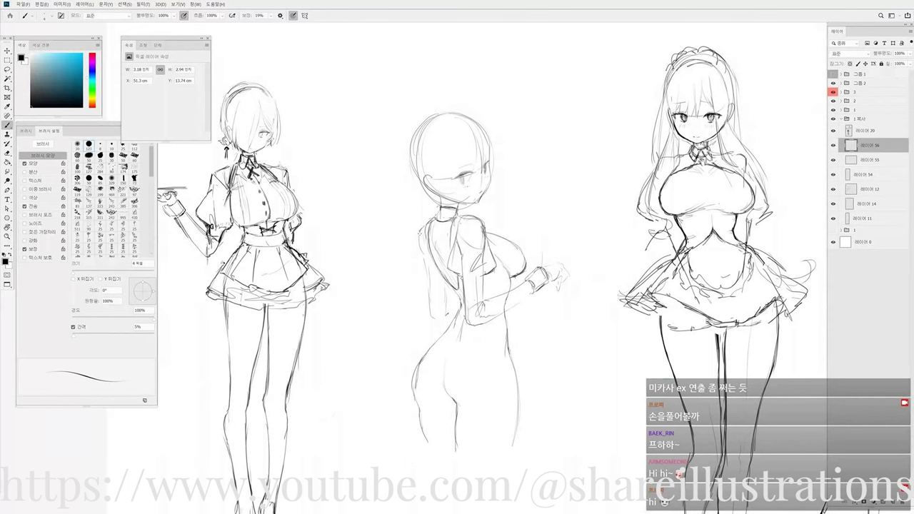
Sketch the short sleeve on the figure's far arm.
{"action": "left_click_drag", "start_coordinate": [419, 247], "coordinate": [422, 276]}
{"action": "left_click_drag", "start_coordinate": [530, 226], "coordinate": [533, 235]}
{"action": "scroll", "coordinate": [459, 197], "scroll_direction": "up", "scroll_amount": 1}
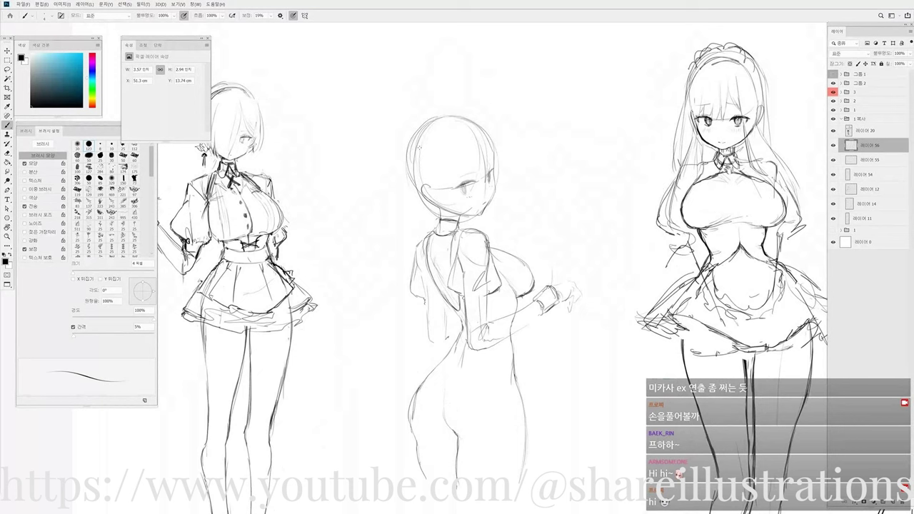
Undo the last stroke and sketch the short bob's outline around the back of the head down to the nape.
{"action": "key", "text": "ctrl+z"}
{"action": "mouse_move", "coordinate": [429, 125]}
{"action": "left_mouse_down"}
{"action": "mouse_move", "coordinate": [407, 134]}
{"action": "mouse_move", "coordinate": [399, 195]}
{"action": "left_mouse_up"}
{"action": "mouse_move", "coordinate": [402, 148]}
{"action": "left_mouse_down"}
{"action": "mouse_move", "coordinate": [410, 195]}
{"action": "mouse_move", "coordinate": [434, 217]}
{"action": "left_mouse_up"}
{"action": "key", "text": "e"}
{"action": "key", "text": "b"}
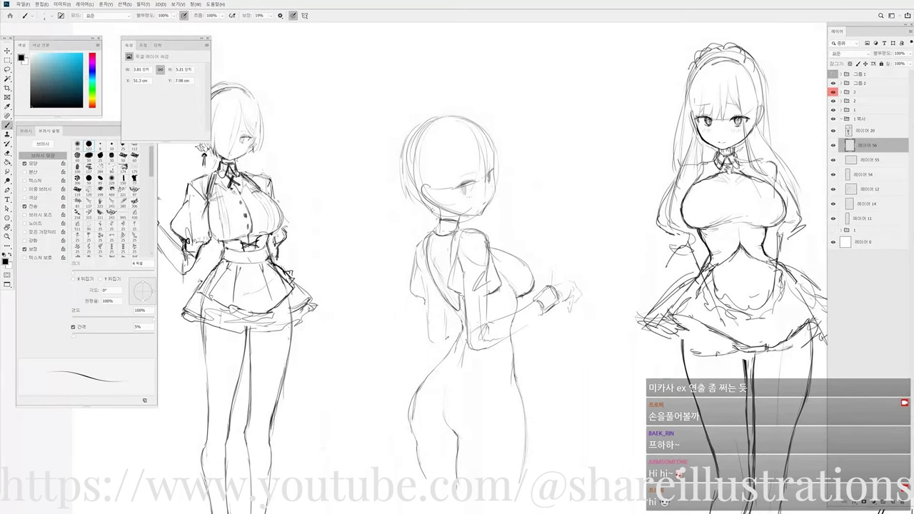
Select the figure's three sketch layers (레이어 54, 55 and 56) together, flip them horizontally with Free Transform and reposition the figure.
{"action": "left_click_drag", "start_coordinate": [487, 178], "coordinate": [504, 193]}
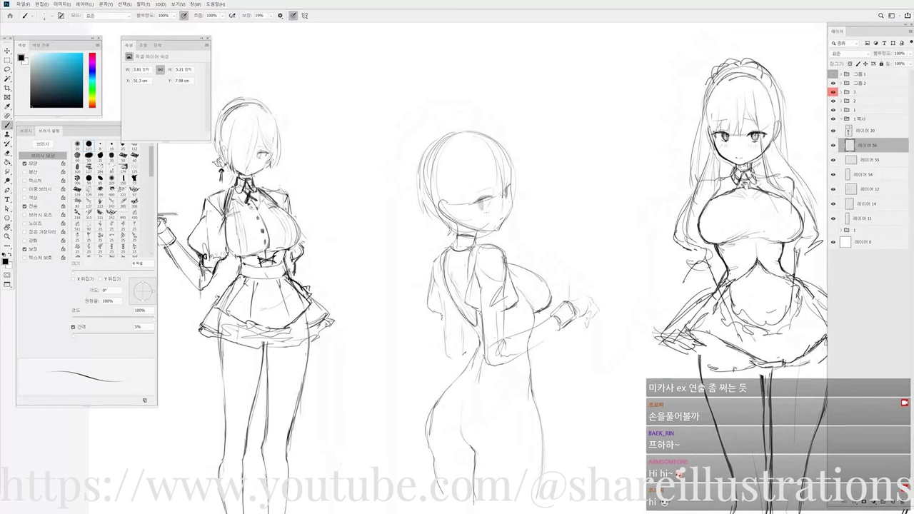
{"action": "scroll", "coordinate": [504, 200], "scroll_direction": "down", "scroll_amount": 2}
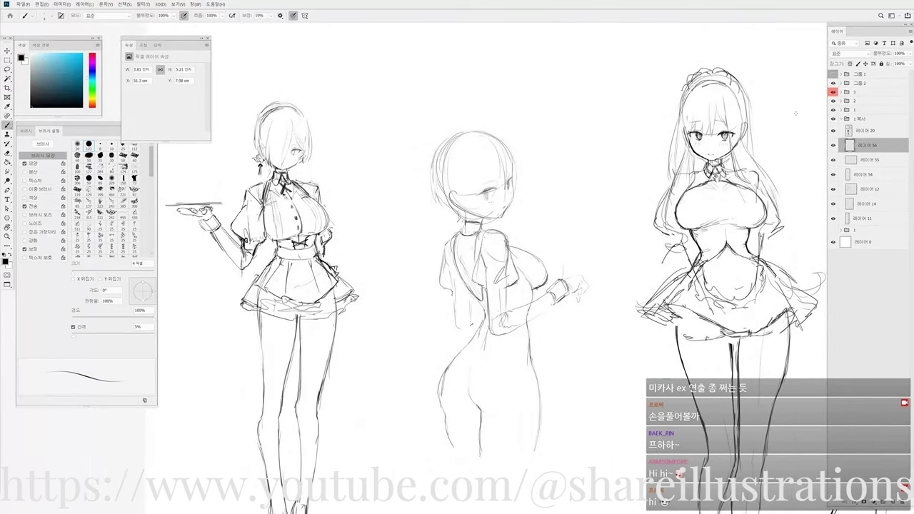
{"action": "left_click", "coordinate": [867, 160], "text": "shift"}
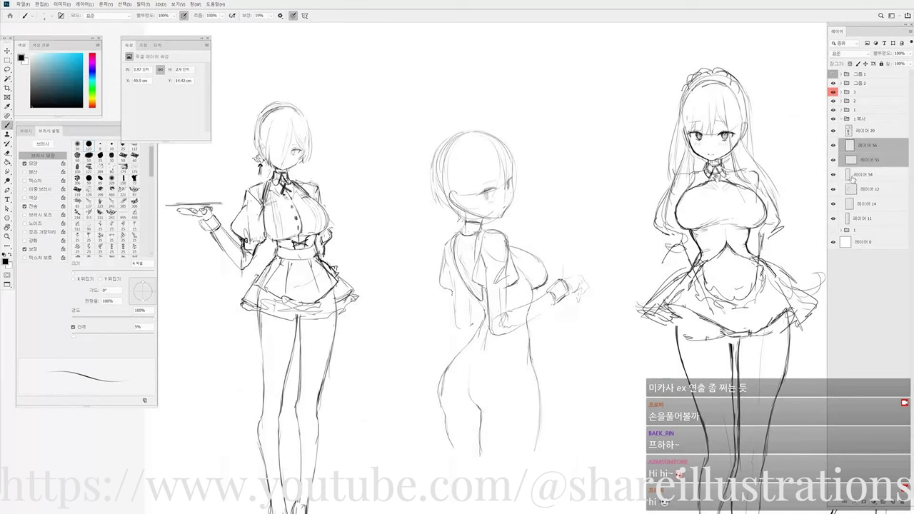
{"action": "left_click", "coordinate": [852, 176], "text": "shift"}
{"action": "key", "text": "ctrl+t"}
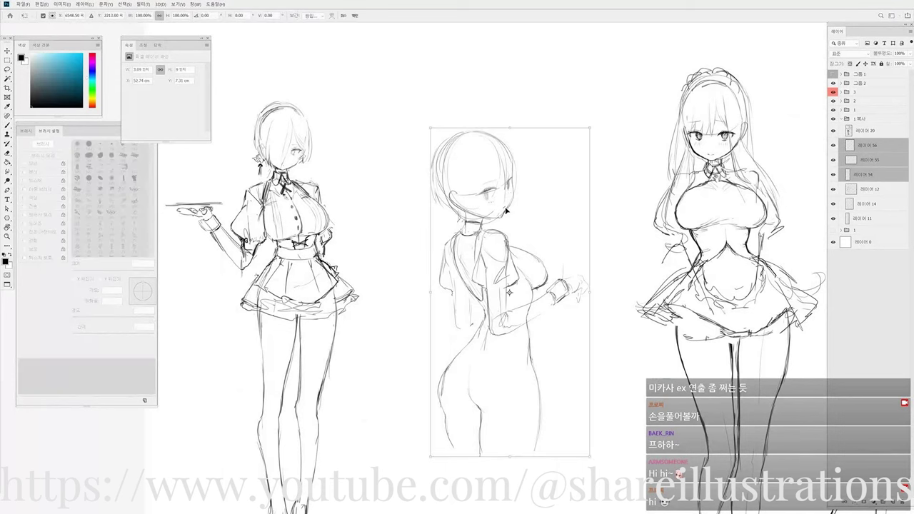
{"action": "right_click", "coordinate": [506, 211]}
{"action": "left_click", "coordinate": [529, 306]}
{"action": "left_click_drag", "start_coordinate": [523, 302], "coordinate": [451, 269]}
{"action": "key", "text": "Return"}
{"action": "key", "text": "b"}
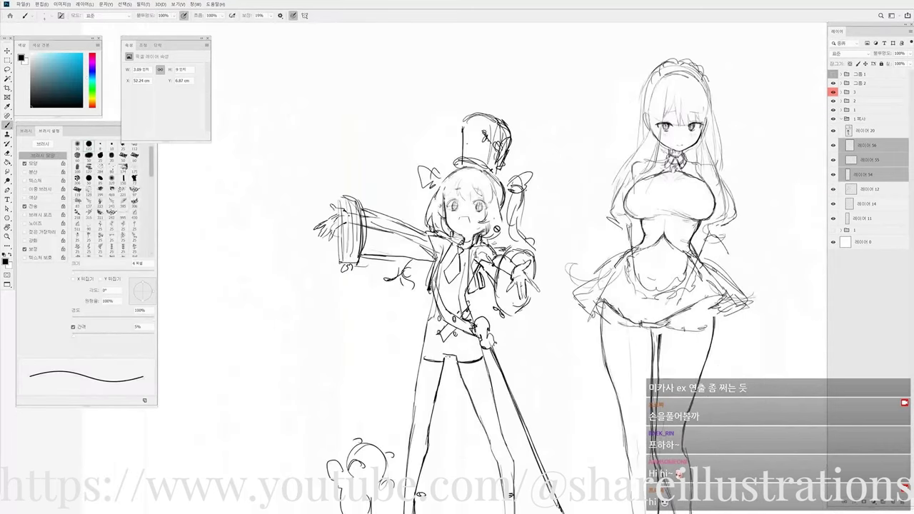
Make the hair and clothing layer (레이어 56) active and toggle its visibility to compare the drawing with and without it.
{"action": "mouse_move", "coordinate": [570, 251]}
{"action": "left_mouse_down"}
{"action": "mouse_move", "coordinate": [462, 272]}
{"action": "mouse_move", "coordinate": [372, 270]}
{"action": "left_mouse_up"}
{"action": "left_click_drag", "start_coordinate": [621, 232], "coordinate": [562, 214]}
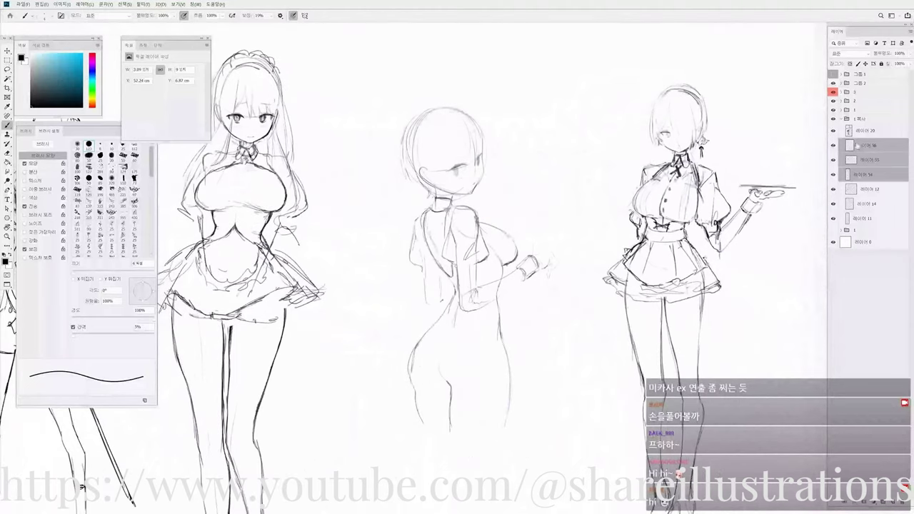
{"action": "left_click", "coordinate": [857, 146]}
{"action": "scroll", "coordinate": [477, 207], "scroll_direction": "up", "scroll_amount": 1}
{"action": "left_click_drag", "start_coordinate": [477, 207], "coordinate": [481, 232]}
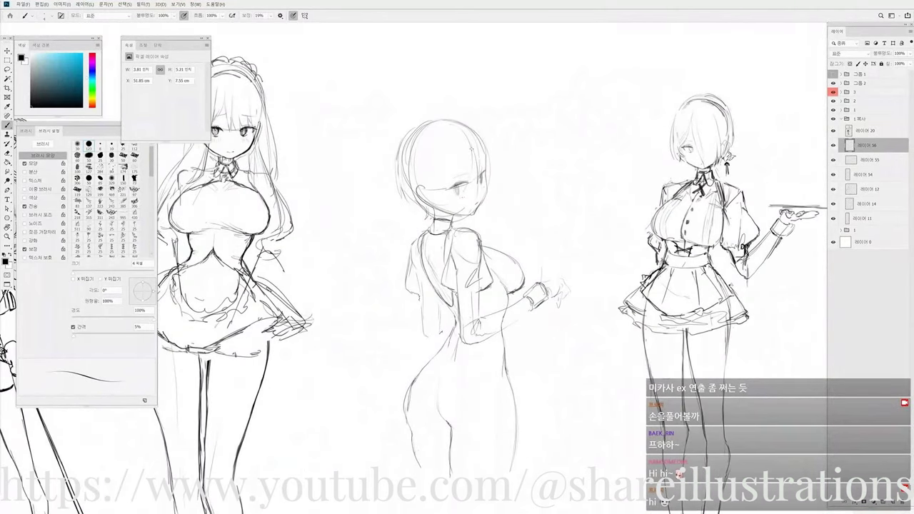
{"action": "left_click", "coordinate": [833, 145]}
{"action": "left_click", "coordinate": [832, 144]}
Sketch the hair outline and side strands along the far side of the face, undoing the strokes that miss.
{"action": "left_click_drag", "start_coordinate": [477, 132], "coordinate": [492, 162]}
{"action": "key", "text": "ctrl+z"}
{"action": "mouse_move", "coordinate": [467, 124]}
{"action": "left_mouse_down"}
{"action": "mouse_move", "coordinate": [495, 162]}
{"action": "mouse_move", "coordinate": [492, 184]}
{"action": "left_mouse_up"}
{"action": "key", "text": "ctrl+z"}
{"action": "left_click_drag", "start_coordinate": [490, 186], "coordinate": [487, 208]}
{"action": "left_click_drag", "start_coordinate": [483, 195], "coordinate": [479, 205]}
{"action": "key", "text": "e"}
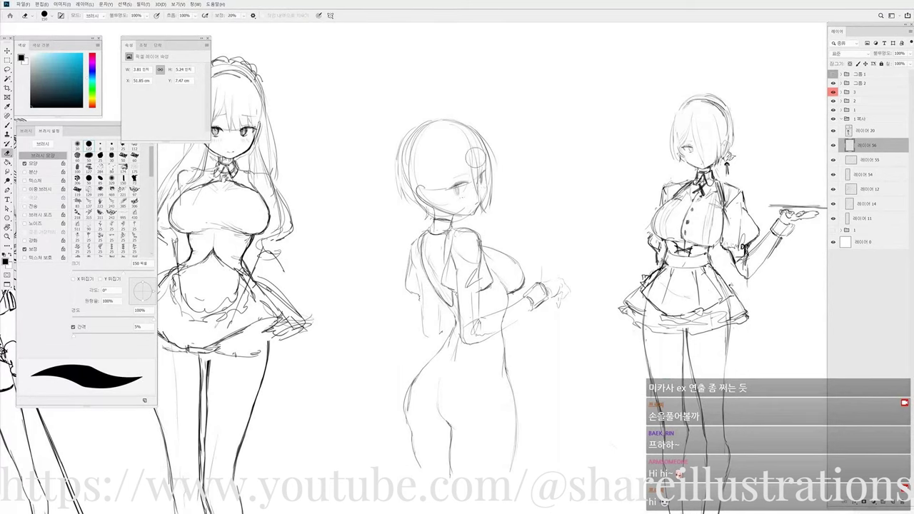
{"action": "key", "text": "b"}
{"action": "left_click_drag", "start_coordinate": [476, 180], "coordinate": [479, 194]}
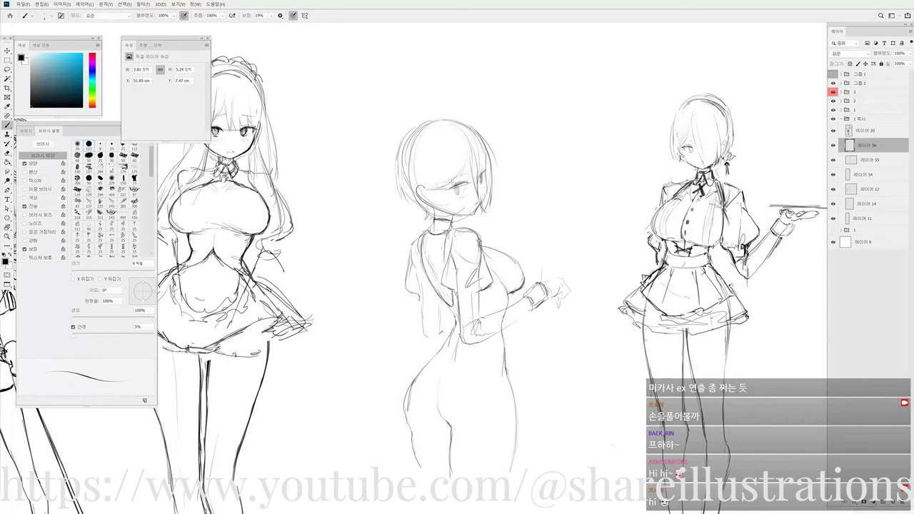
Sketch the bangs and the near-side hair strands falling past the ear, and the hair's lower edge.
{"action": "left_click_drag", "start_coordinate": [448, 171], "coordinate": [454, 204]}
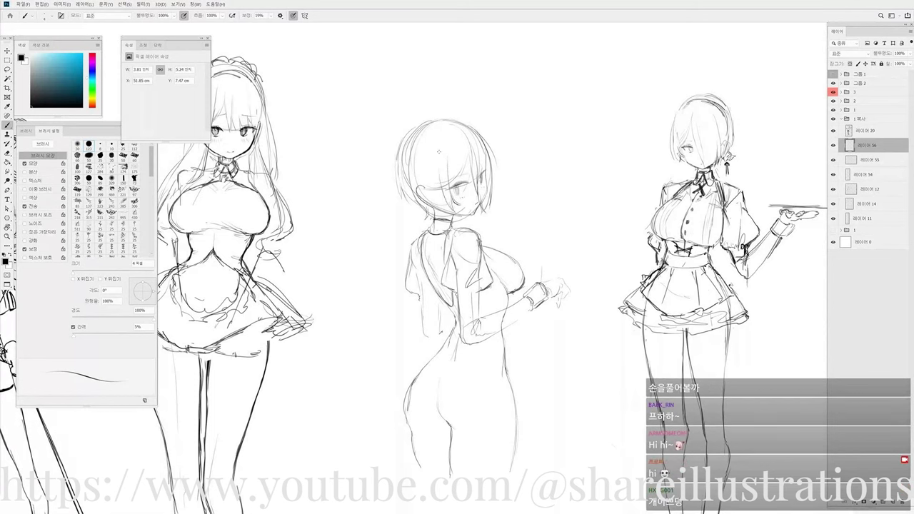
{"action": "left_click_drag", "start_coordinate": [439, 160], "coordinate": [451, 213]}
{"action": "mouse_move", "coordinate": [460, 217]}
{"action": "left_mouse_down"}
{"action": "mouse_move", "coordinate": [517, 222]}
{"action": "mouse_move", "coordinate": [479, 218]}
{"action": "left_mouse_up"}
Make the body layer (레이어 54) active, toggling its visibility to check what it contains.
{"action": "key", "text": "r"}
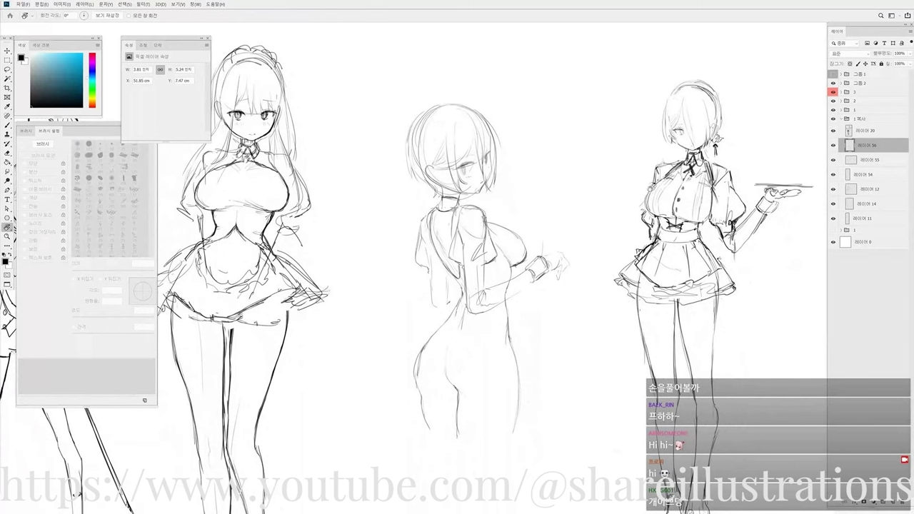
{"action": "left_click", "coordinate": [854, 163]}
{"action": "left_click", "coordinate": [850, 176]}
{"action": "left_click", "coordinate": [834, 175]}
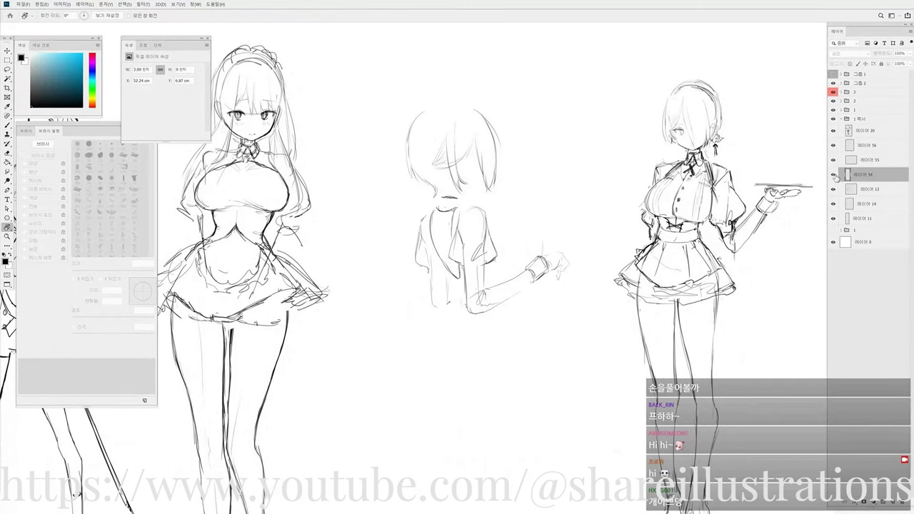
{"action": "left_click", "coordinate": [833, 175]}
{"action": "left_click_drag", "start_coordinate": [480, 212], "coordinate": [491, 208]}
{"action": "mouse_move", "coordinate": [465, 181]}
{"action": "left_mouse_down"}
{"action": "mouse_move", "coordinate": [446, 222]}
{"action": "mouse_move", "coordinate": [428, 228]}
{"action": "left_mouse_up"}
Reduce the eraser to 40 px and clean up the sketch lines around the face.
{"action": "key", "text": "e"}
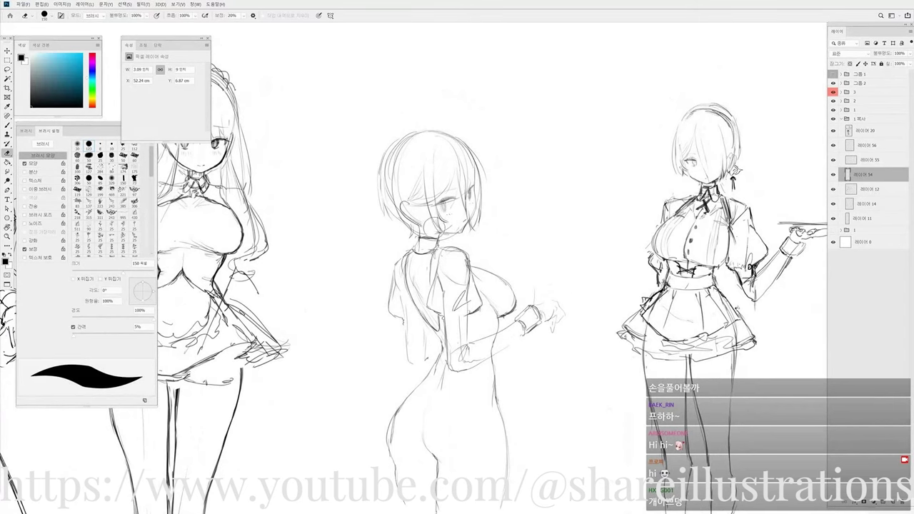
{"action": "key", "text": "r"}
{"action": "mouse_move", "coordinate": [457, 225]}
{"action": "left_mouse_down"}
{"action": "mouse_move", "coordinate": [521, 219]}
{"action": "mouse_move", "coordinate": [515, 212]}
{"action": "left_mouse_up"}
{"action": "key", "text": "e"}
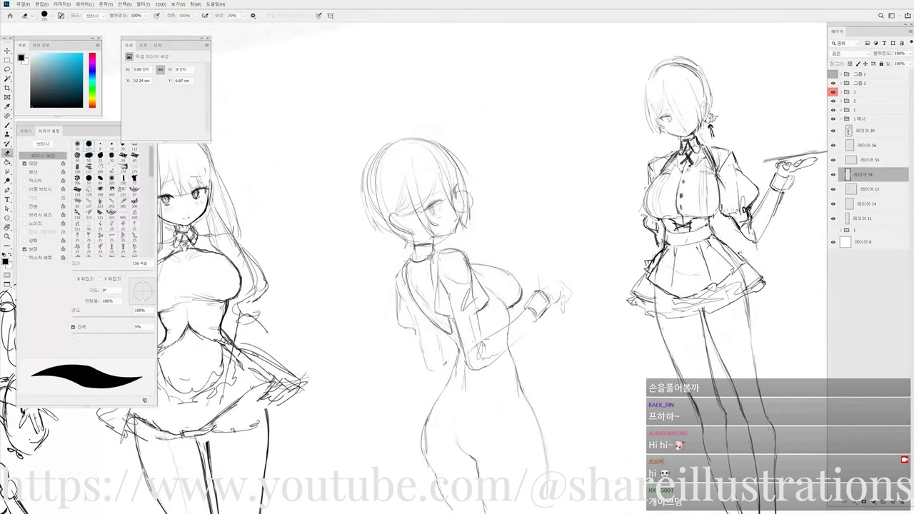
{"action": "key", "text": "bracketleft"}
{"action": "key", "text": "bracketleft"}
{"action": "key", "text": "bracketleft"}
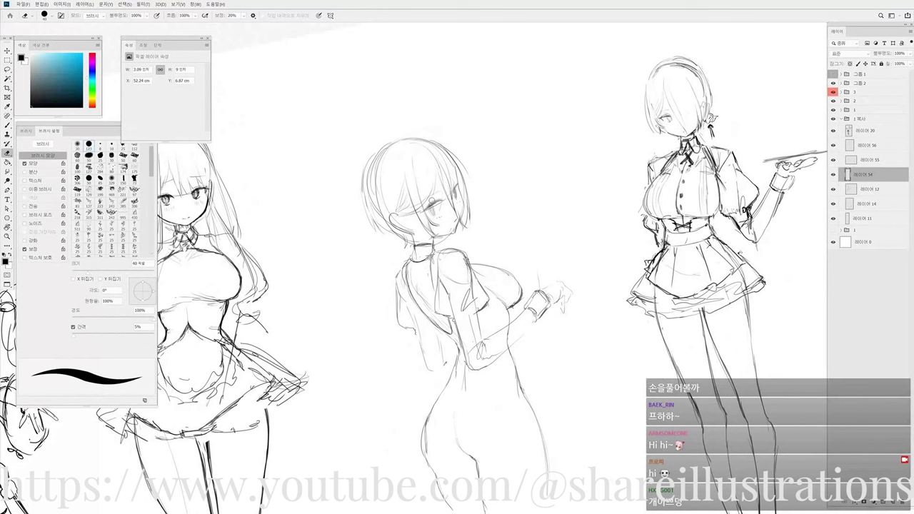
Refine the near eye and the face contour on the body layer by alternating brush and eraser strokes.
{"action": "key", "text": "b"}
{"action": "key", "text": "e"}
{"action": "key", "text": "b"}
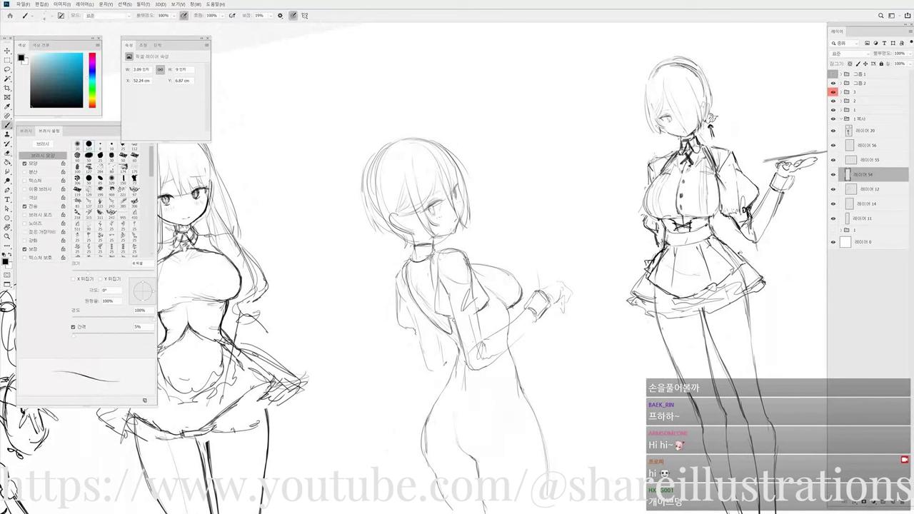
{"action": "key", "text": "e"}
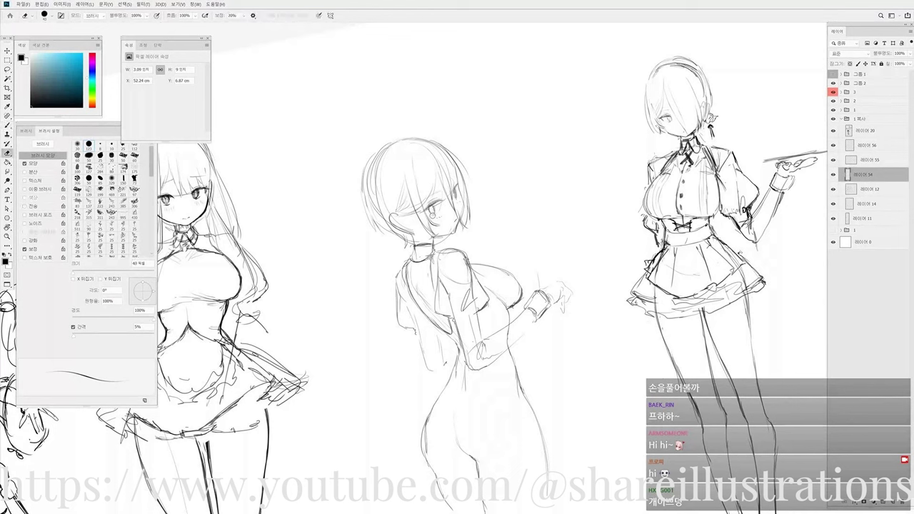
{"action": "key", "text": "b"}
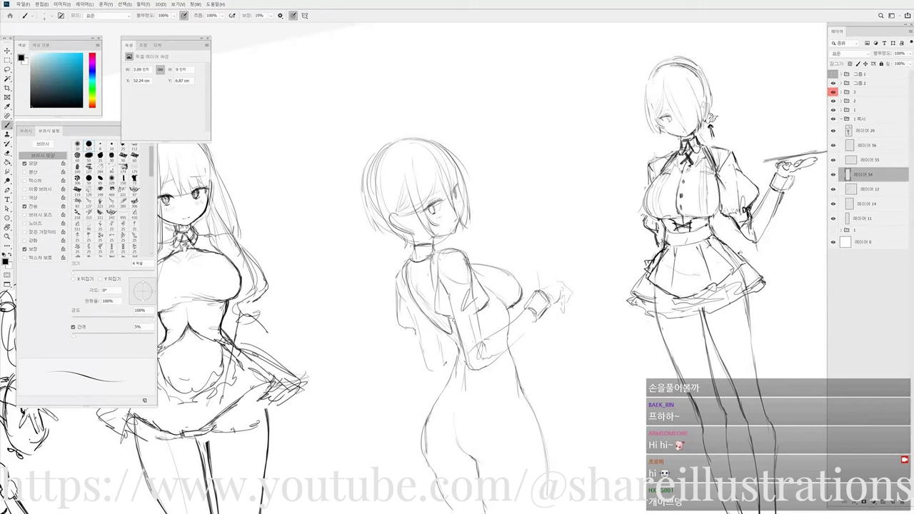
{"action": "key", "text": "e"}
{"action": "key", "text": "b"}
{"action": "key", "text": "e"}
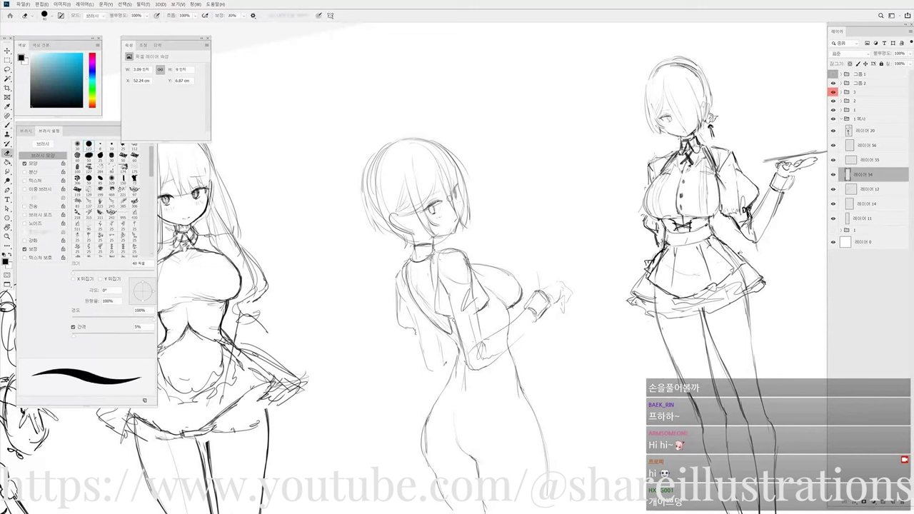
{"action": "key", "text": "Escape"}
{"action": "left_click_drag", "start_coordinate": [471, 187], "coordinate": [469, 203]}
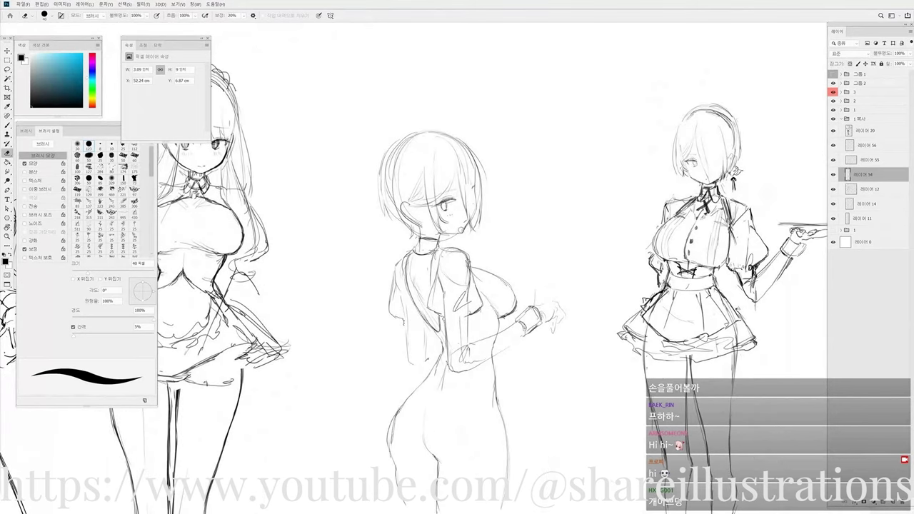
Erase the ear outline and the head construction lines showing through the hair, touching up the face and nape.
{"action": "key", "text": "r"}
{"action": "mouse_move", "coordinate": [490, 248]}
{"action": "left_mouse_down"}
{"action": "mouse_move", "coordinate": [496, 229]}
{"action": "mouse_move", "coordinate": [467, 198]}
{"action": "mouse_move", "coordinate": [431, 223]}
{"action": "left_mouse_up"}
{"action": "key", "text": "b"}
{"action": "key", "text": "Escape"}
{"action": "key", "text": "e"}
{"action": "left_click_drag", "start_coordinate": [441, 191], "coordinate": [444, 215]}
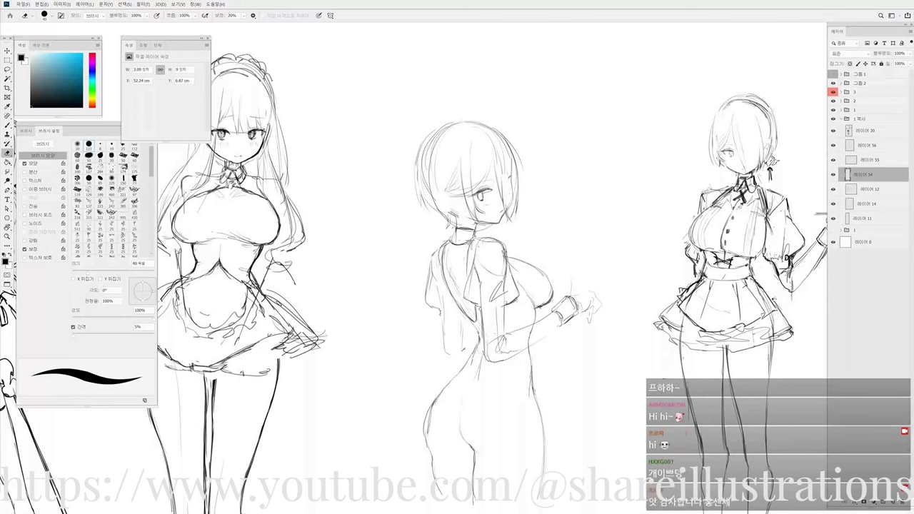
{"action": "mouse_move", "coordinate": [509, 185]}
{"action": "left_mouse_down"}
{"action": "mouse_move", "coordinate": [508, 162]}
{"action": "mouse_move", "coordinate": [512, 198]}
{"action": "left_mouse_up"}
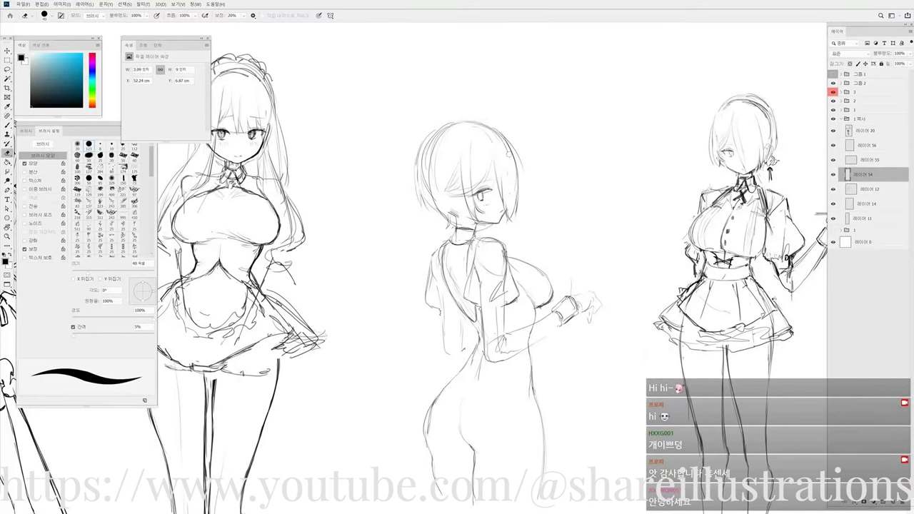
Switch back to the hair and clothing layer (레이어 56) and refine the hair strands along the far side of the face.
{"action": "key", "text": "b"}
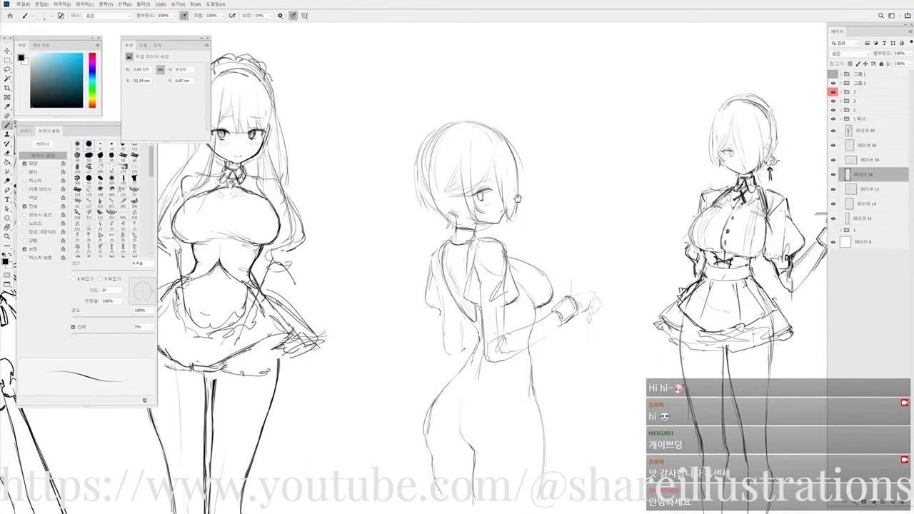
{"action": "left_click_drag", "start_coordinate": [518, 200], "coordinate": [529, 203]}
{"action": "left_click", "coordinate": [530, 183], "text": "ctrl"}
{"action": "key", "text": "e"}
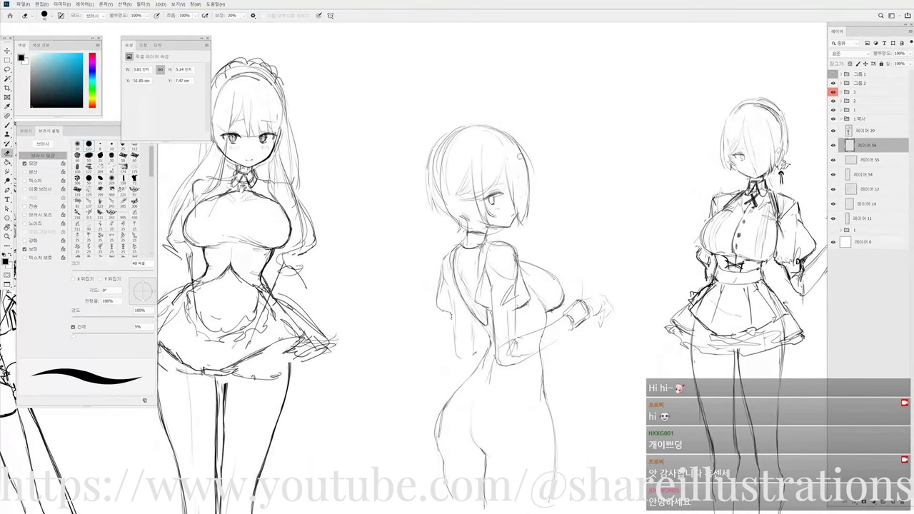
{"action": "key", "text": "b"}
{"action": "key", "text": "e"}
{"action": "key", "text": "b"}
{"action": "left_click_drag", "start_coordinate": [529, 197], "coordinate": [533, 184]}
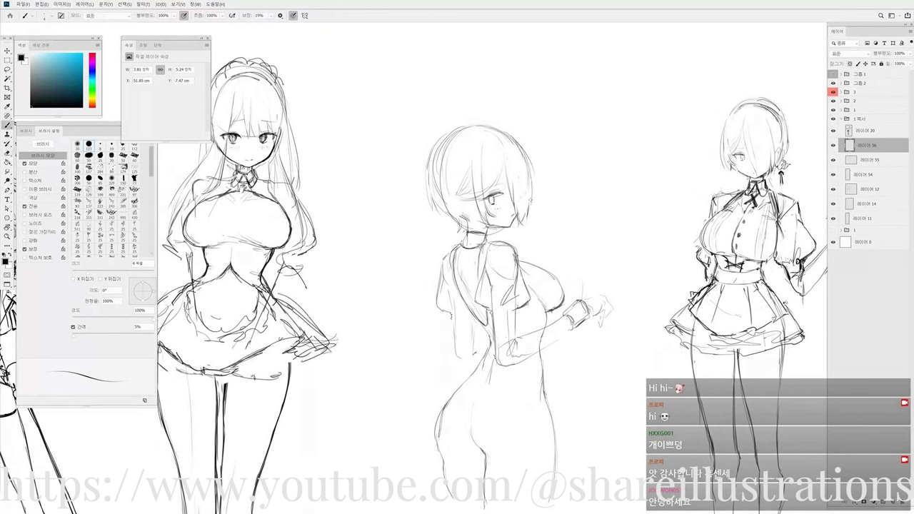
{"action": "key", "text": "e"}
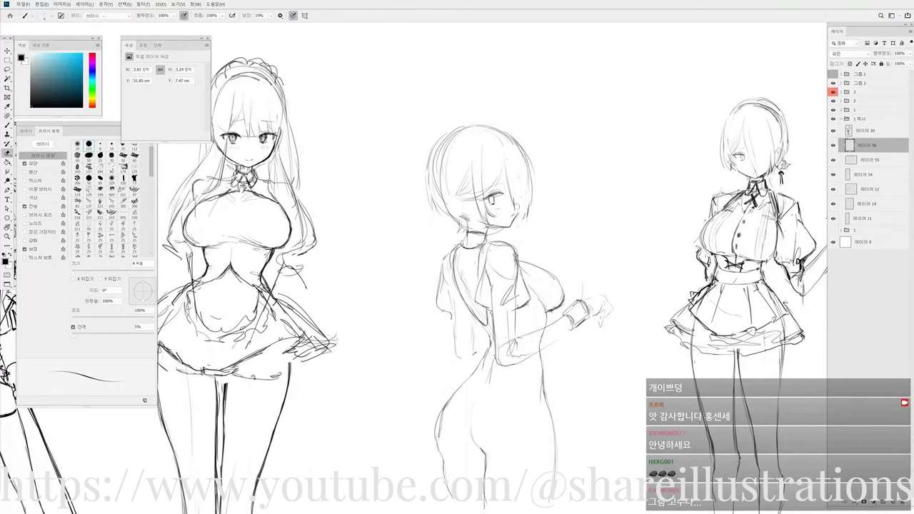
Redraw the hair strand falling beside the far cheek and erase excess lines along the outer edge of the bob.
{"action": "key", "text": "b"}
{"action": "key", "text": "e"}
{"action": "key", "text": "b"}
{"action": "left_click_drag", "start_coordinate": [505, 172], "coordinate": [512, 203]}
{"action": "left_click_drag", "start_coordinate": [505, 172], "coordinate": [513, 204]}
{"action": "key", "text": "e"}
{"action": "left_click_drag", "start_coordinate": [527, 216], "coordinate": [529, 172]}
{"action": "key", "text": "b"}
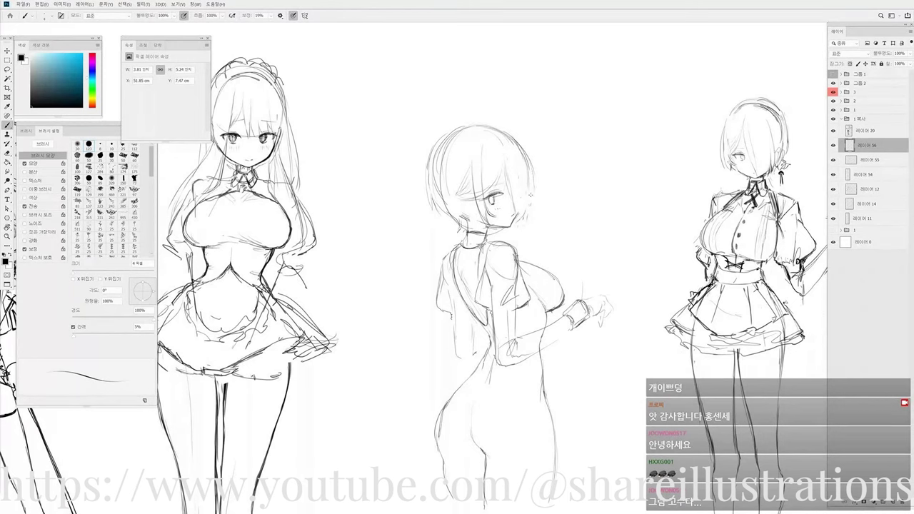
Trim the stray hair ends beside the far cheek with the eraser, then try and undo an extra outer strand.
{"action": "key", "text": "e"}
{"action": "left_click_drag", "start_coordinate": [533, 193], "coordinate": [532, 207]}
{"action": "key", "text": "b"}
{"action": "left_click_drag", "start_coordinate": [523, 165], "coordinate": [527, 183]}
{"action": "key", "text": "ctrl+z"}
Clean up the hair strand crossing the near cheek below the eye with alternating eraser and brush strokes.
{"action": "key", "text": "e"}
{"action": "left_click_drag", "start_coordinate": [486, 210], "coordinate": [493, 216]}
{"action": "key", "text": "b"}
{"action": "key", "text": "e"}
{"action": "key", "text": "b"}
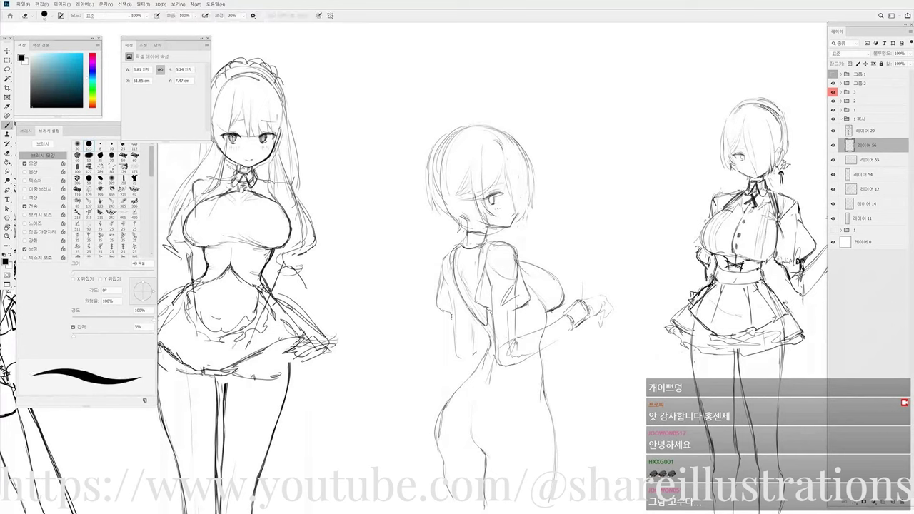
{"action": "key", "text": "e"}
{"action": "key", "text": "e"}
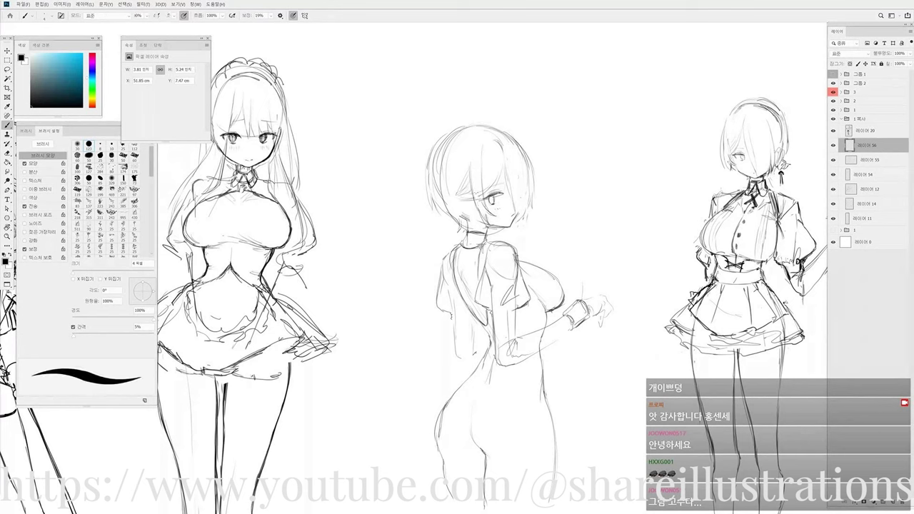
{"action": "key", "text": "b"}
{"action": "key", "text": "e"}
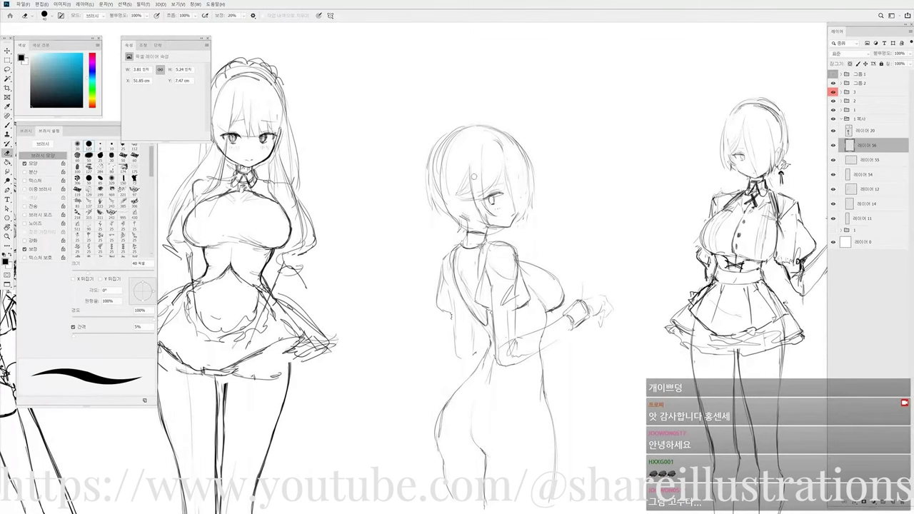
{"action": "key", "text": "b"}
Examine the back-view figure at full length alongside the other character sketches on the page.
{"action": "scroll", "coordinate": [501, 244], "scroll_direction": "down", "scroll_amount": 3}
{"action": "left_click_drag", "start_coordinate": [509, 250], "coordinate": [517, 204]}
{"action": "key", "text": "r"}
{"action": "scroll", "coordinate": [505, 258], "scroll_direction": "down", "scroll_amount": 1}
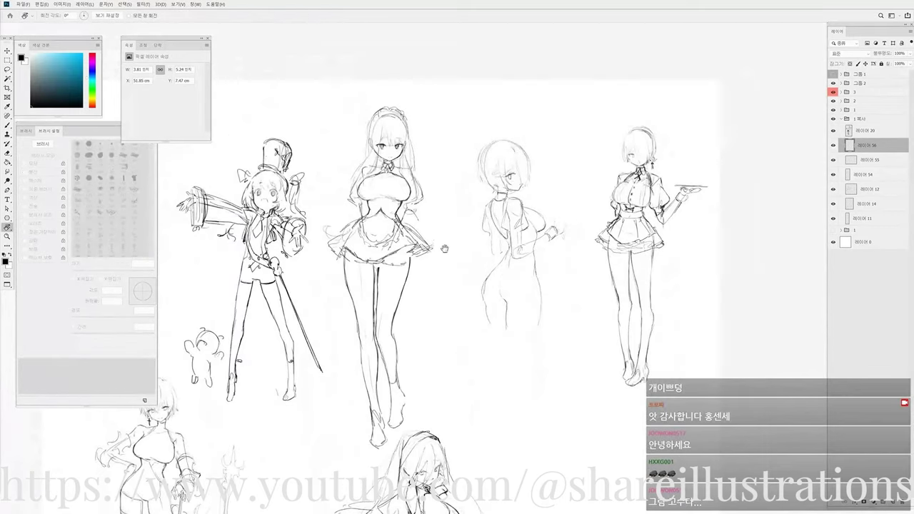
{"action": "left_click_drag", "start_coordinate": [445, 249], "coordinate": [479, 230]}
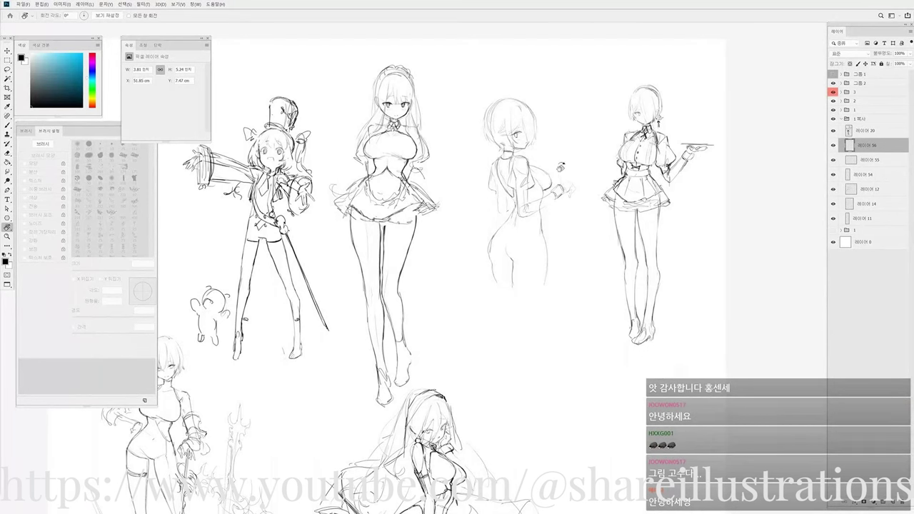
{"action": "left_click_drag", "start_coordinate": [589, 179], "coordinate": [582, 183]}
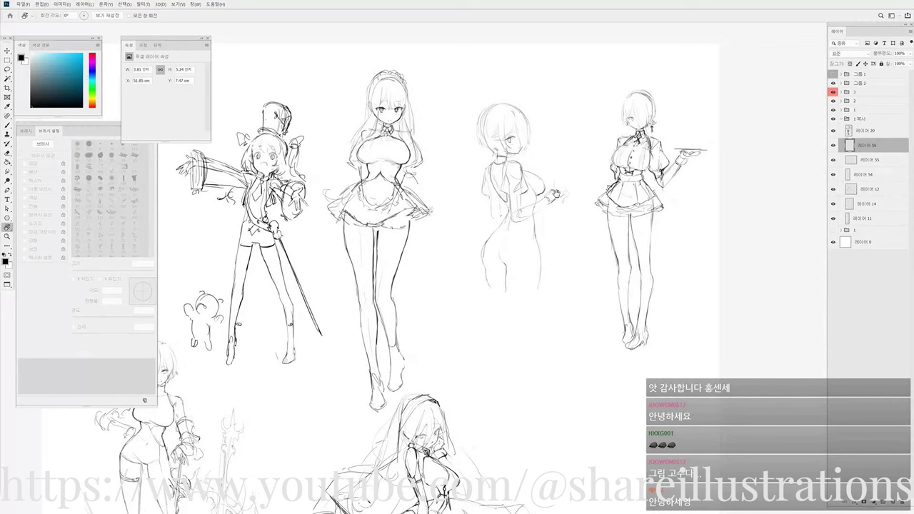
{"action": "left_click_drag", "start_coordinate": [483, 230], "coordinate": [522, 184]}
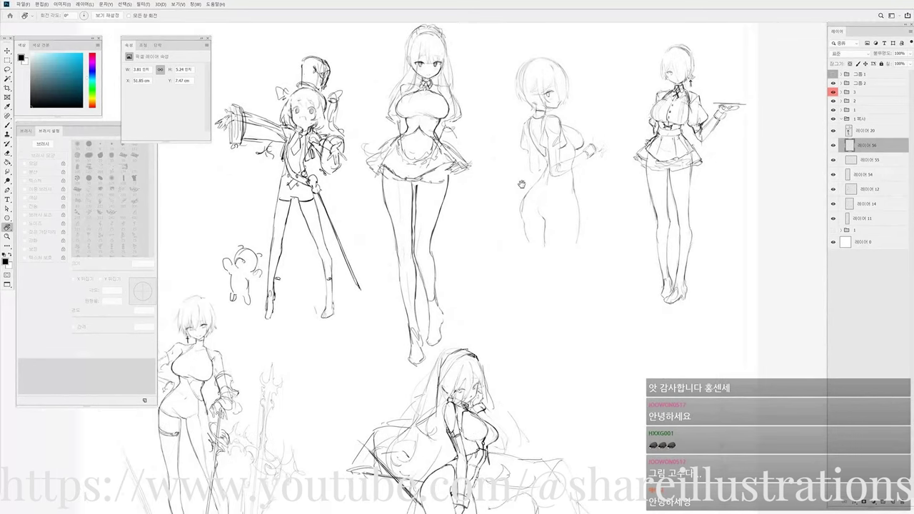
{"action": "left_click_drag", "start_coordinate": [502, 259], "coordinate": [505, 180]}
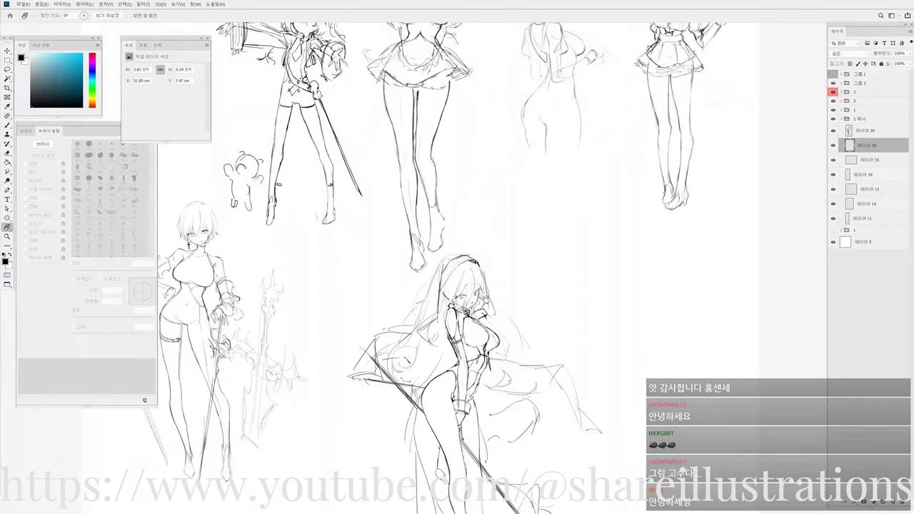
{"action": "left_click_drag", "start_coordinate": [468, 325], "coordinate": [482, 333]}
{"action": "left_click_drag", "start_coordinate": [476, 291], "coordinate": [463, 269]}
Hide and show the veiled figure's hair layer (레이어 40) to examine her face, comparing it with the back-view figure.
{"action": "left_click", "coordinate": [566, 96], "text": "ctrl"}
{"action": "left_click", "coordinate": [833, 163]}
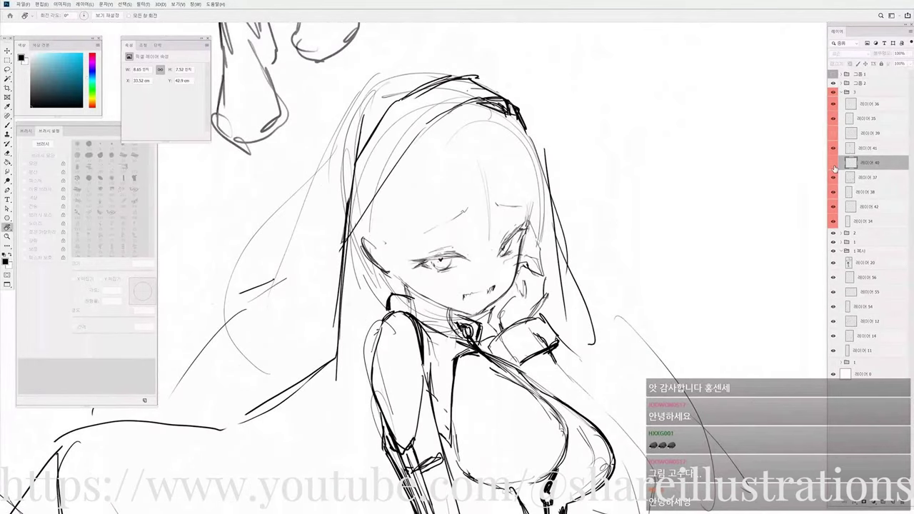
{"action": "left_click", "coordinate": [834, 164]}
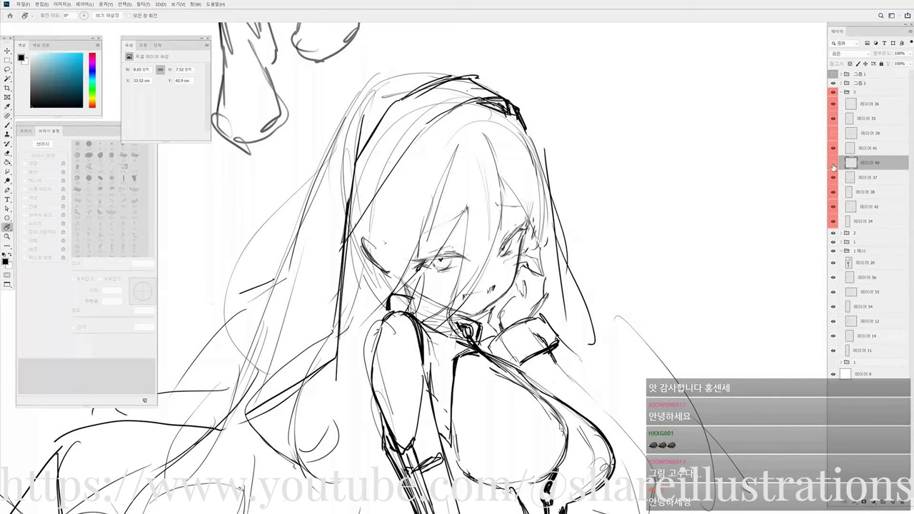
{"action": "scroll", "coordinate": [512, 295], "scroll_direction": "down", "scroll_amount": 5}
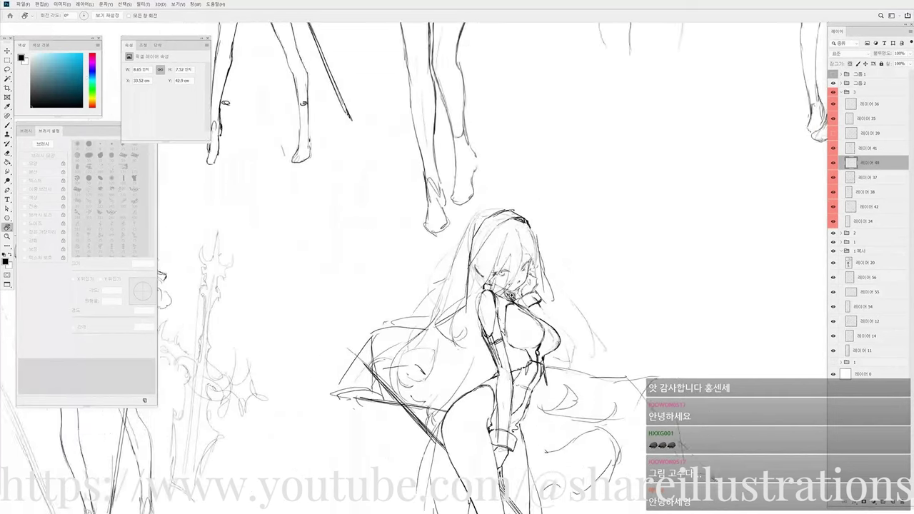
{"action": "scroll", "coordinate": [512, 295], "scroll_direction": "down", "scroll_amount": 2}
{"action": "scroll", "coordinate": [561, 320], "scroll_direction": "up", "scroll_amount": 5}
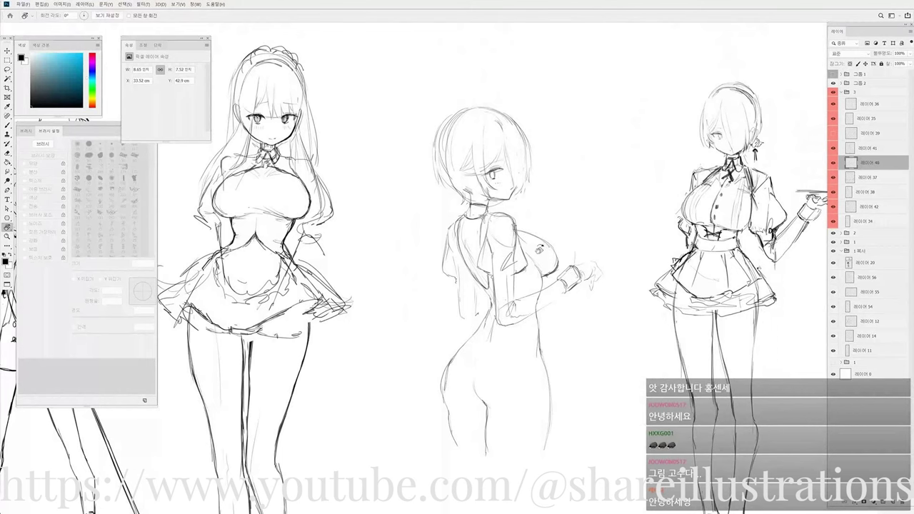
Select the back-view figure's body layer (레이어 54) and touch up the lower face with a smaller eraser and the brush.
{"action": "scroll", "coordinate": [528, 229], "scroll_direction": "up", "scroll_amount": 4}
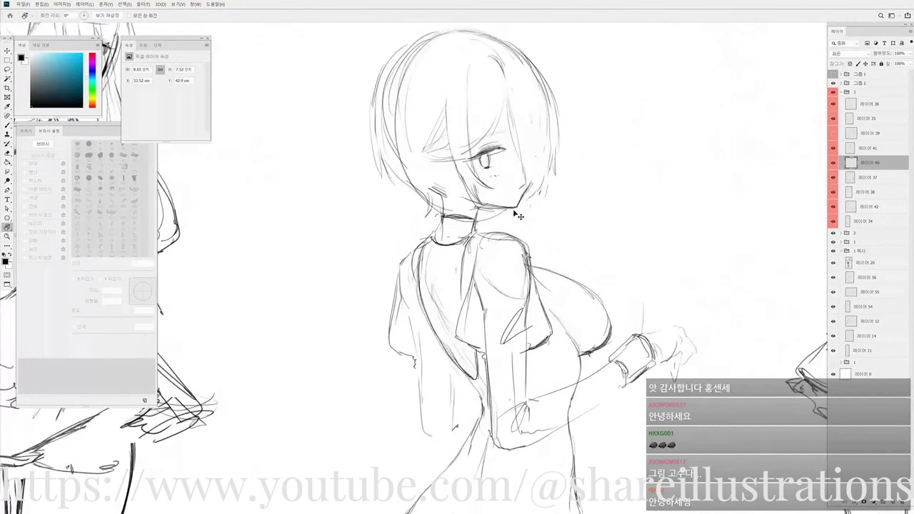
{"action": "left_click", "coordinate": [519, 216], "text": "ctrl"}
{"action": "key", "text": "b"}
{"action": "scroll", "coordinate": [517, 200], "scroll_direction": "up", "scroll_amount": 1}
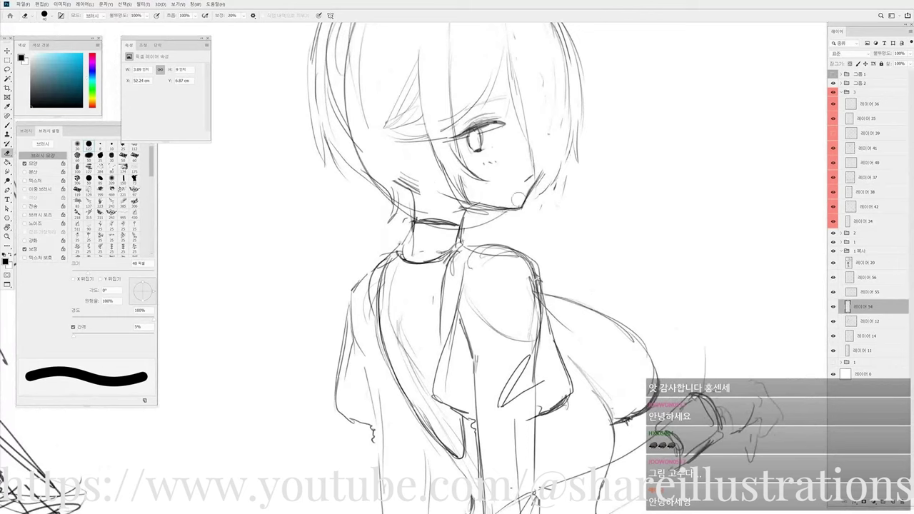
{"action": "key", "text": "bracketleft"}
{"action": "key", "text": "bracketleft"}
{"action": "key", "text": "bracketleft"}
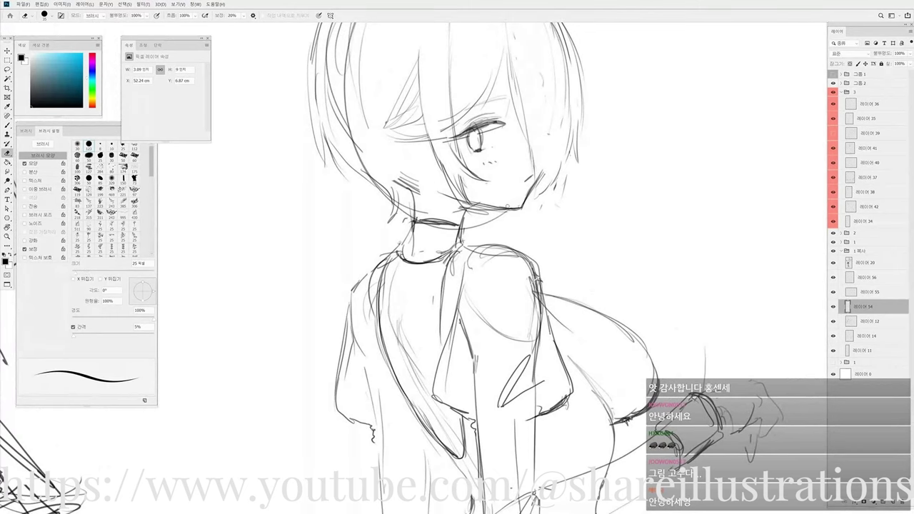
{"action": "scroll", "coordinate": [521, 203], "scroll_direction": "down", "scroll_amount": 3}
{"action": "key", "text": "b"}
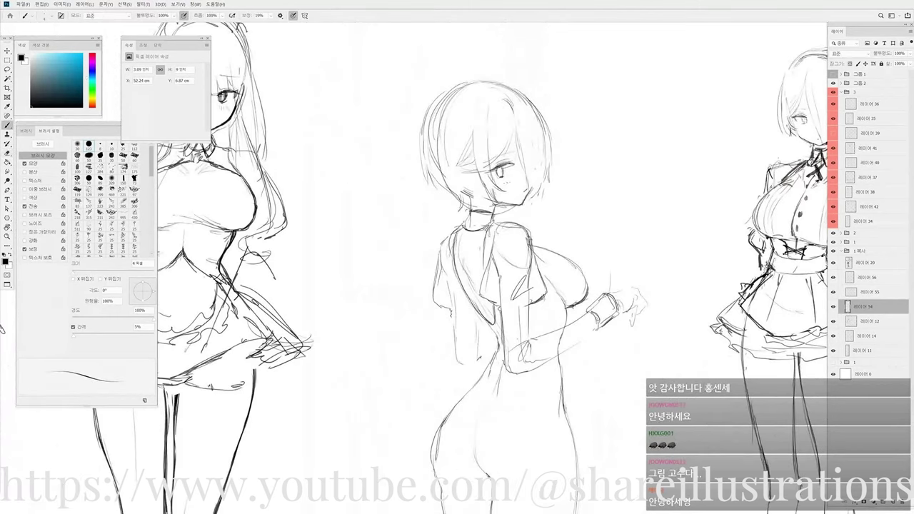
{"action": "key", "text": "e"}
{"action": "key", "text": "b"}
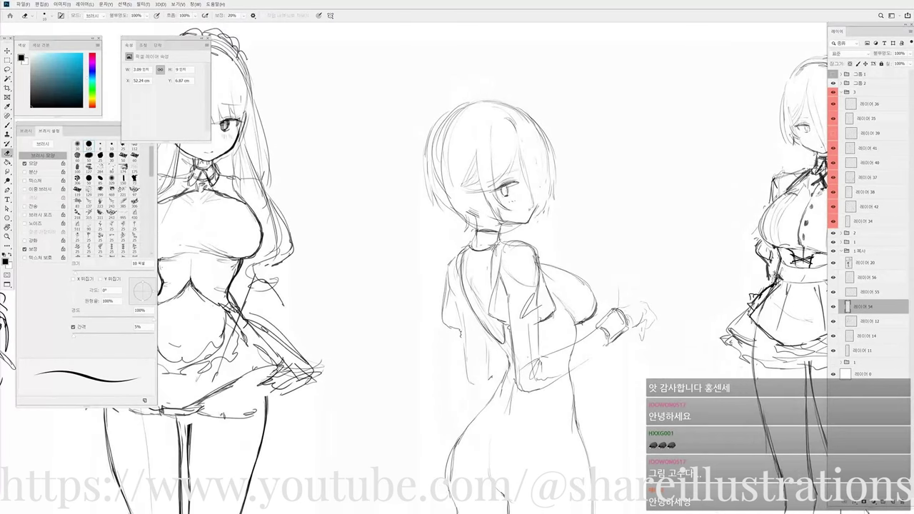
{"action": "key", "text": "b"}
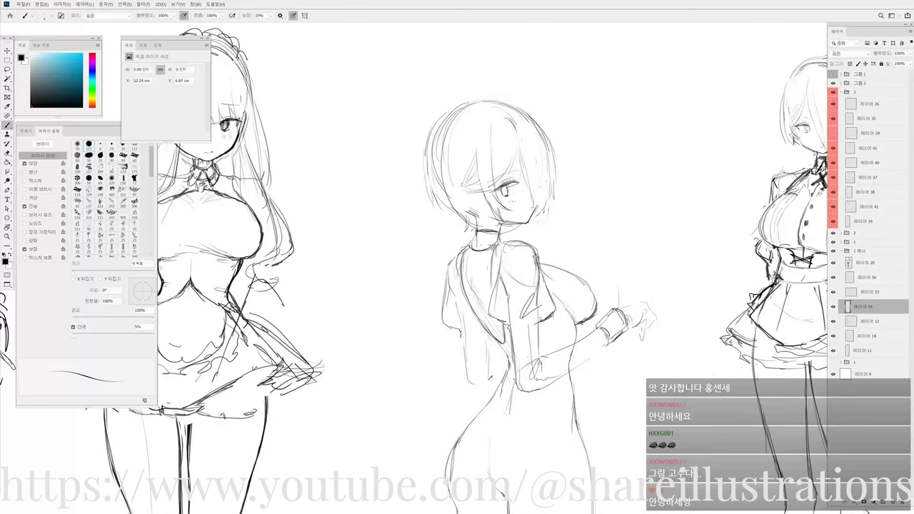
Rotate the canvas and draw the near ear outline under the hair, returning the view upright.
{"action": "key", "text": "r"}
{"action": "mouse_move", "coordinate": [556, 192]}
{"action": "left_mouse_down"}
{"action": "mouse_move", "coordinate": [499, 232]}
{"action": "mouse_move", "coordinate": [540, 230]}
{"action": "mouse_move", "coordinate": [518, 201]}
{"action": "left_mouse_up"}
{"action": "key", "text": "e"}
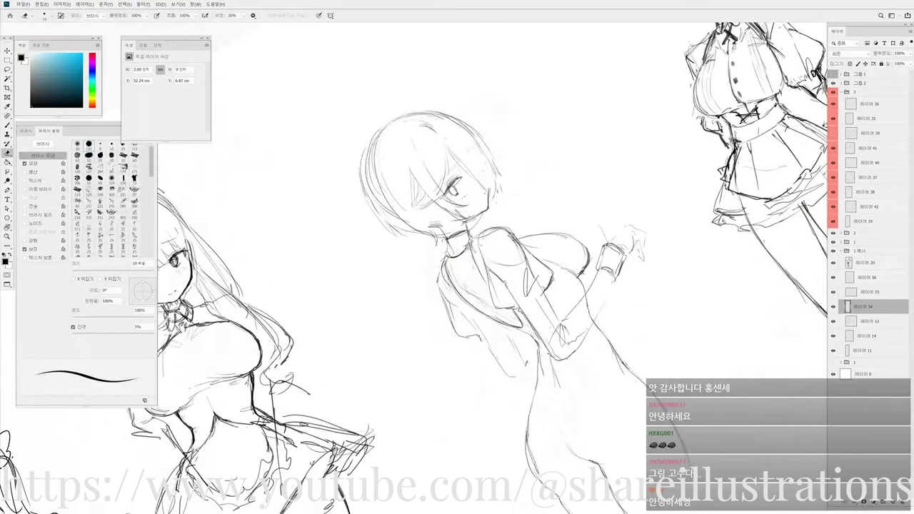
{"action": "key", "text": "b"}
{"action": "left_click_drag", "start_coordinate": [486, 210], "coordinate": [457, 218]}
{"action": "key", "text": "Escape"}
Enlarge the eraser to 45 px and clear the stray lines inside and around the near ear.
{"action": "key", "text": "e"}
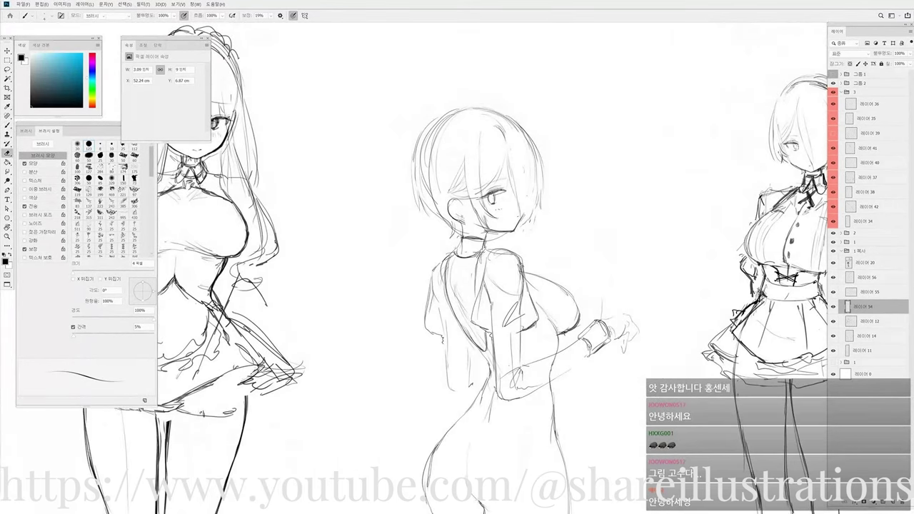
{"action": "key", "text": "bracketright"}
{"action": "key", "text": "bracketright"}
{"action": "key", "text": "bracketright"}
{"action": "key", "text": "bracketright"}
{"action": "key", "text": "bracketright"}
{"action": "key", "text": "bracketright"}
{"action": "key", "text": "bracketright"}
{"action": "key", "text": "bracketright"}
{"action": "key", "text": "bracketright"}
{"action": "key", "text": "bracketright"}
{"action": "key", "text": "bracketright"}
{"action": "key", "text": "bracketright"}
{"action": "key", "text": "bracketright"}
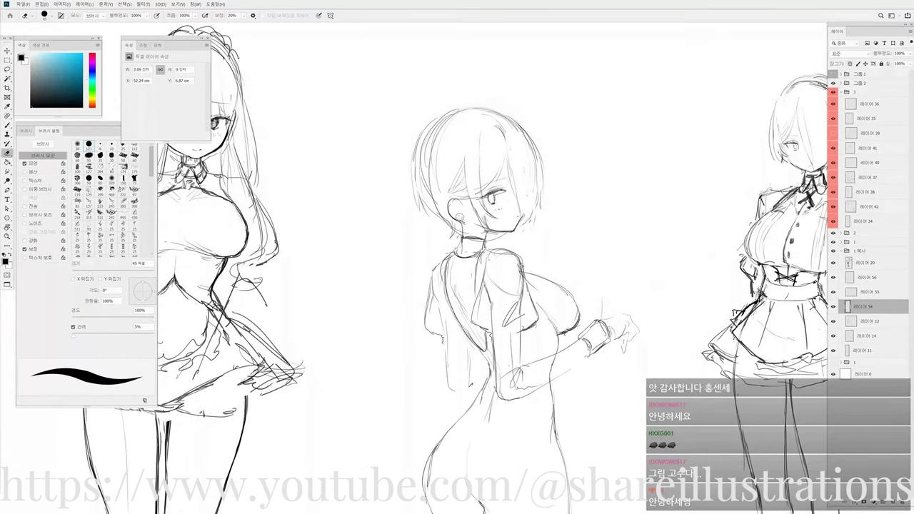
{"action": "left_click_drag", "start_coordinate": [451, 212], "coordinate": [465, 218]}
Add a small dark mark at the earlobe and touch up the upper far side of the head with the eraser.
{"action": "key", "text": "b"}
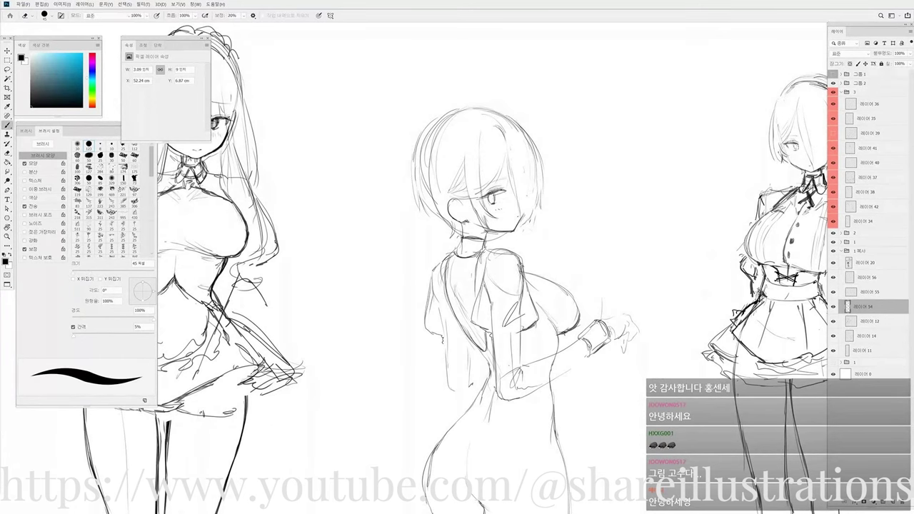
{"action": "scroll", "coordinate": [504, 229], "scroll_direction": "down", "scroll_amount": 3}
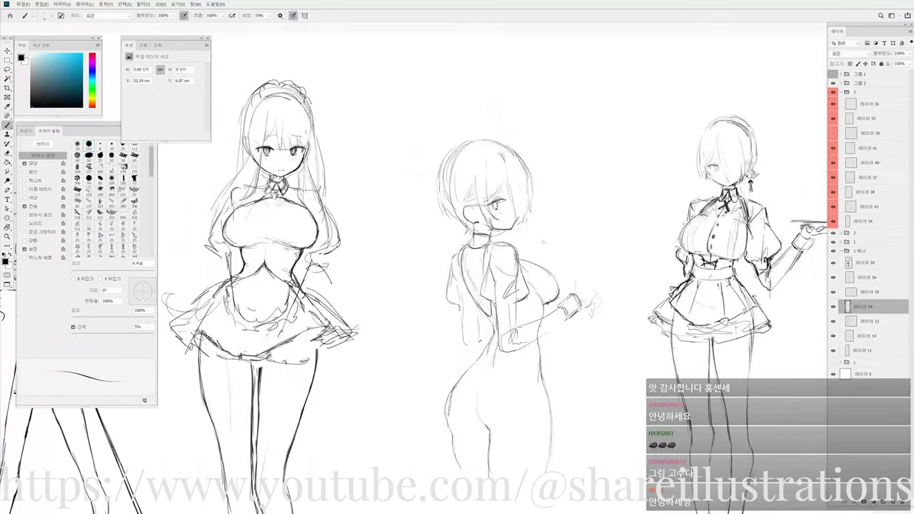
{"action": "scroll", "coordinate": [556, 240], "scroll_direction": "up", "scroll_amount": 2}
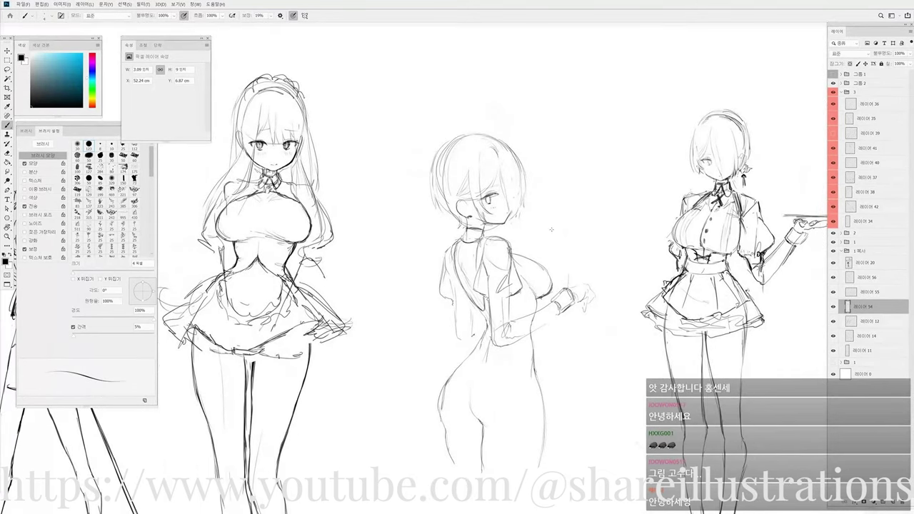
{"action": "key", "text": "e"}
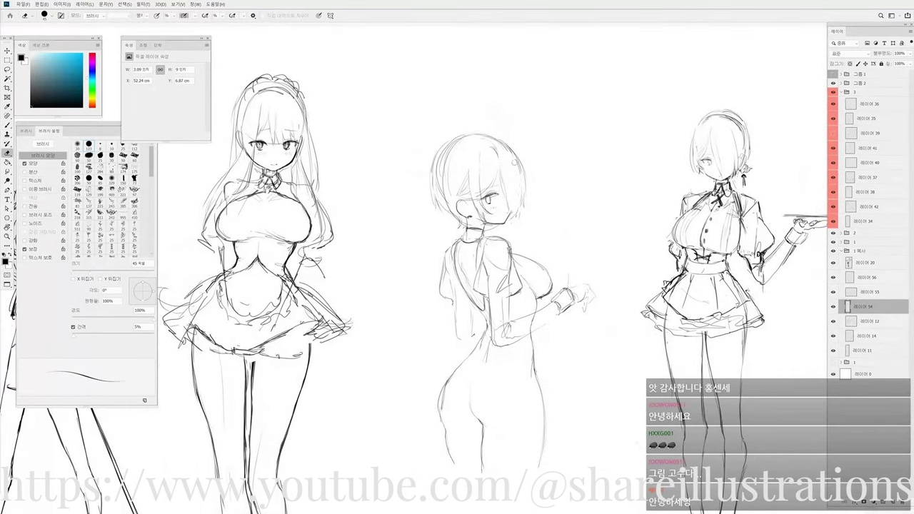
{"action": "key", "text": "r"}
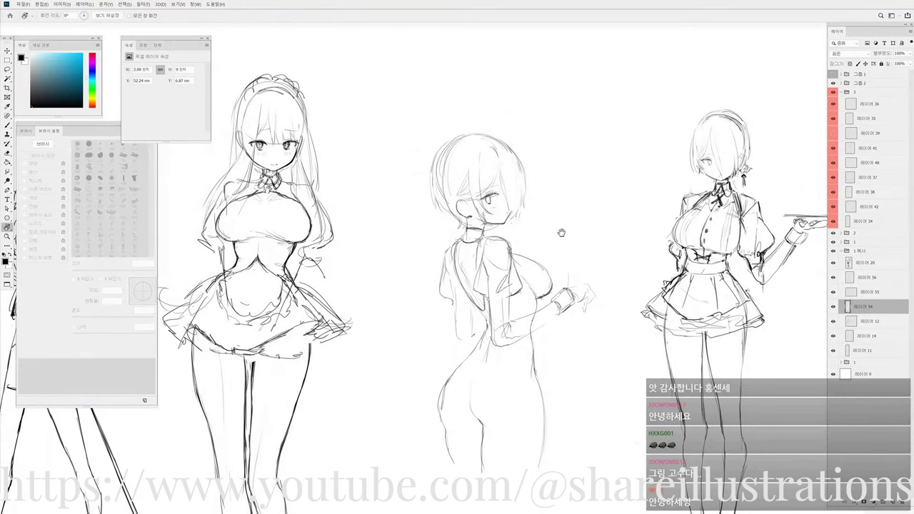
{"action": "left_click_drag", "start_coordinate": [550, 230], "coordinate": [551, 241]}
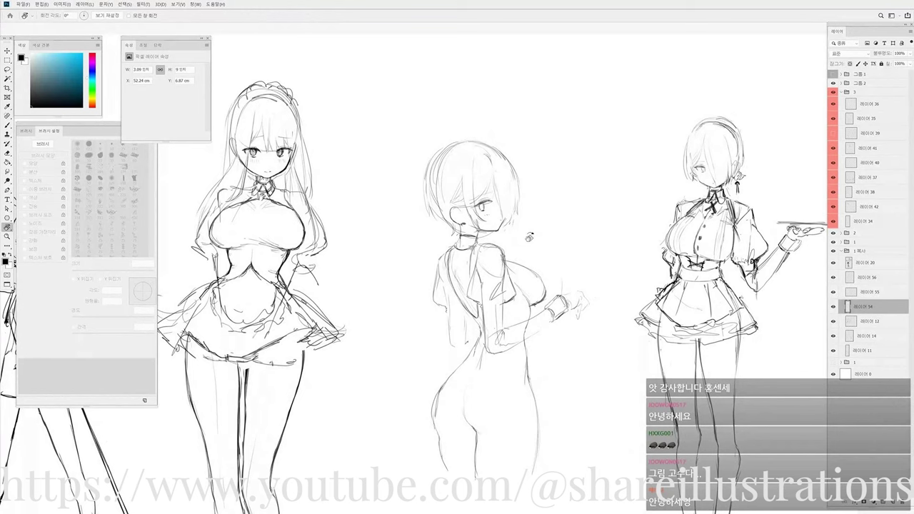
{"action": "scroll", "coordinate": [490, 221], "scroll_direction": "up", "scroll_amount": 2}
Erase part of the near eye and redraw its iris and upper lid.
{"action": "key", "text": "b"}
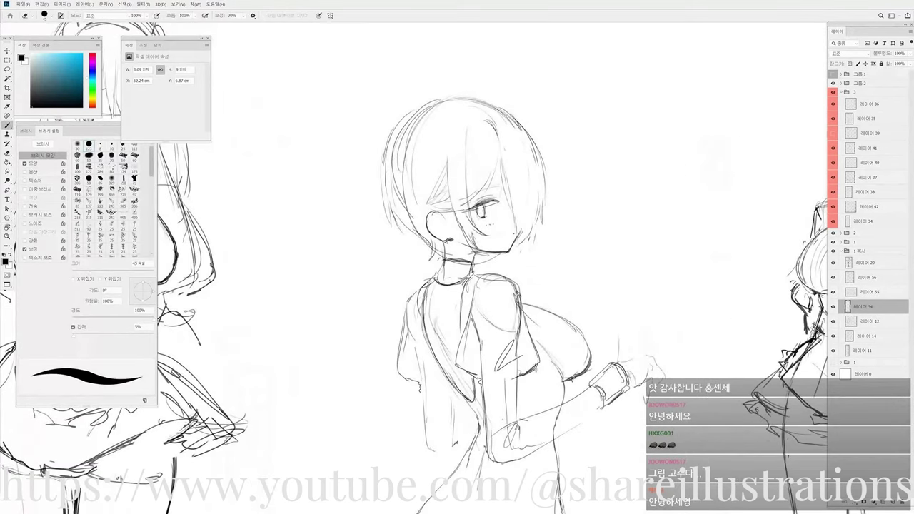
{"action": "key", "text": "e"}
{"action": "left_click_drag", "start_coordinate": [475, 210], "coordinate": [484, 208]}
{"action": "key", "text": "b"}
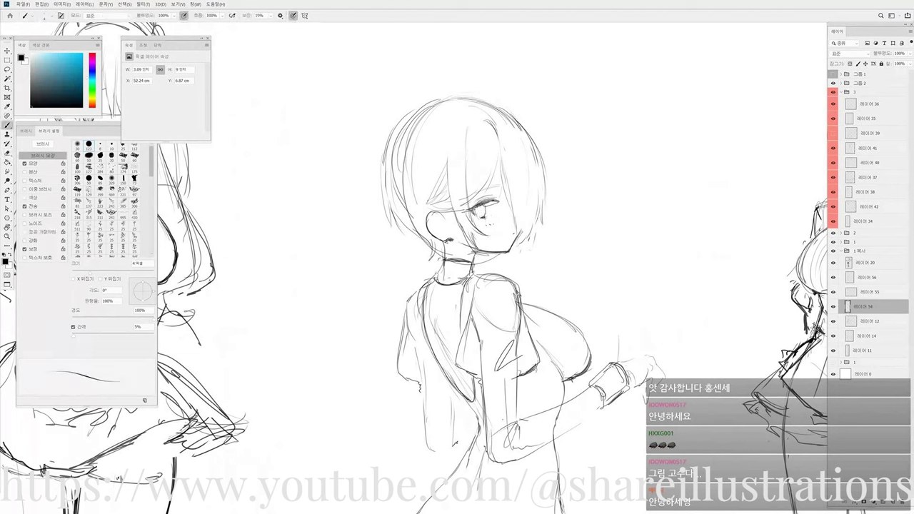
{"action": "key", "text": "e"}
{"action": "left_click_drag", "start_coordinate": [489, 204], "coordinate": [497, 205]}
Reduce the eraser to 9 px and refine the near eye's lashes on a rotated canvas, returning the view upright.
{"action": "key", "text": "r"}
{"action": "left_click_drag", "start_coordinate": [532, 230], "coordinate": [504, 198]}
{"action": "key", "text": "e"}
{"action": "key", "text": "["}
{"action": "key", "text": "["}
{"action": "key", "text": "["}
{"action": "key", "text": "["}
{"action": "key", "text": "["}
{"action": "key", "text": "["}
{"action": "key", "text": "["}
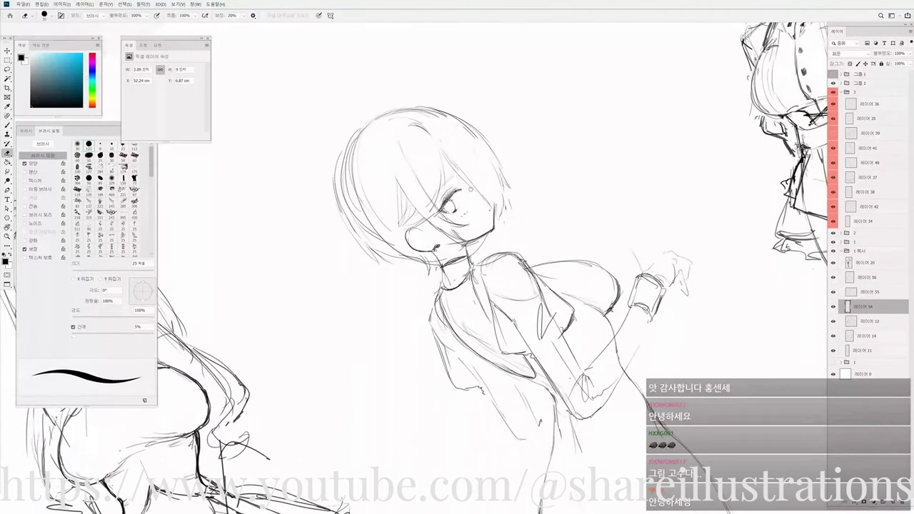
{"action": "key", "text": "bracketleft"}
{"action": "key", "text": "b"}
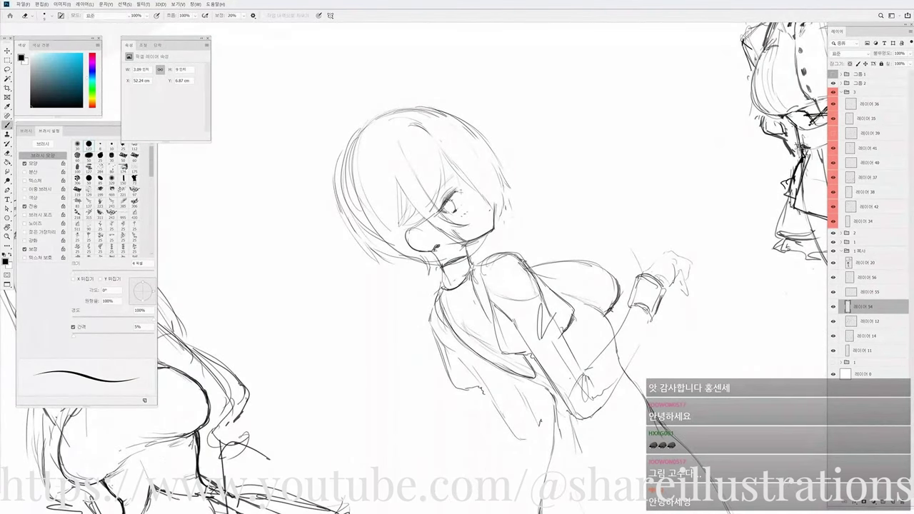
{"action": "key", "text": "Escape"}
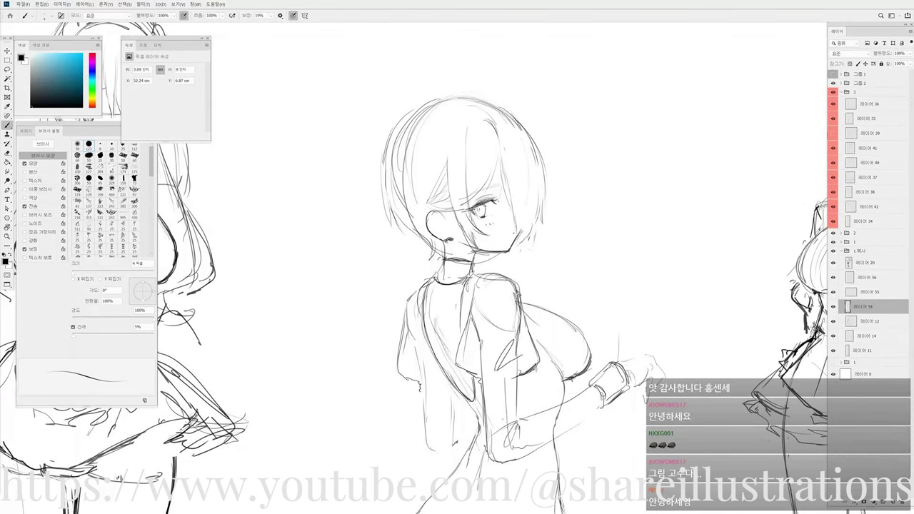
Enlarge the eraser to 45 px and clean up the hair lines at the back of the head near the ear.
{"action": "scroll", "coordinate": [514, 233], "scroll_direction": "down", "scroll_amount": 2}
{"action": "left_click_drag", "start_coordinate": [514, 233], "coordinate": [516, 219]}
{"action": "key", "text": "e"}
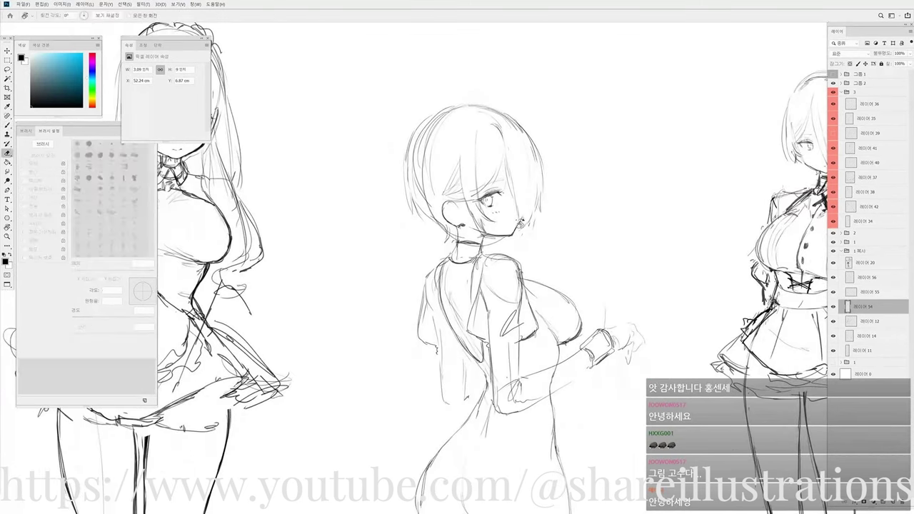
{"action": "key", "text": "b"}
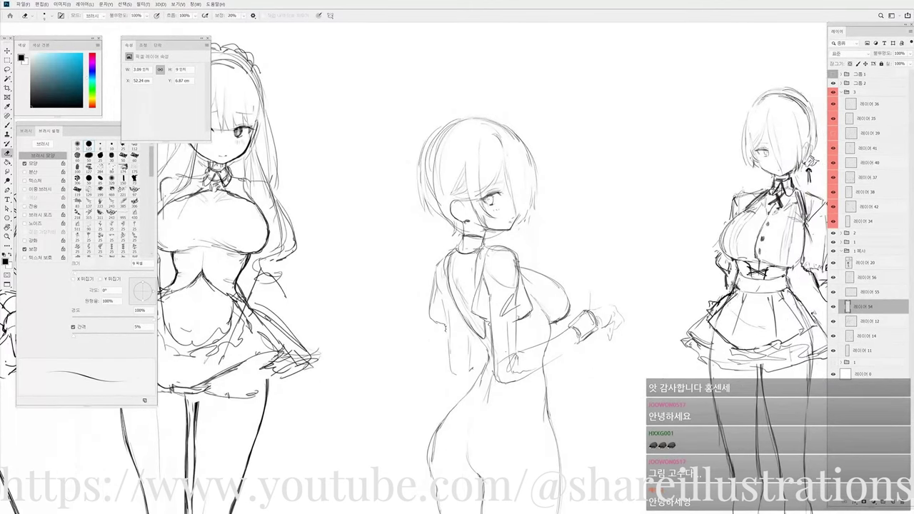
{"action": "key", "text": "e"}
{"action": "key", "text": "]"}
{"action": "key", "text": "]"}
{"action": "key", "text": "]"}
{"action": "key", "text": "]"}
{"action": "key", "text": "]"}
{"action": "key", "text": "]"}
{"action": "key", "text": "]"}
{"action": "mouse_move", "coordinate": [434, 184]}
{"action": "left_mouse_down"}
{"action": "mouse_move", "coordinate": [441, 168]}
{"action": "mouse_move", "coordinate": [430, 191]}
{"action": "mouse_move", "coordinate": [447, 207]}
{"action": "left_mouse_up"}
{"action": "key", "text": "b"}
{"action": "left_click_drag", "start_coordinate": [455, 166], "coordinate": [401, 169]}
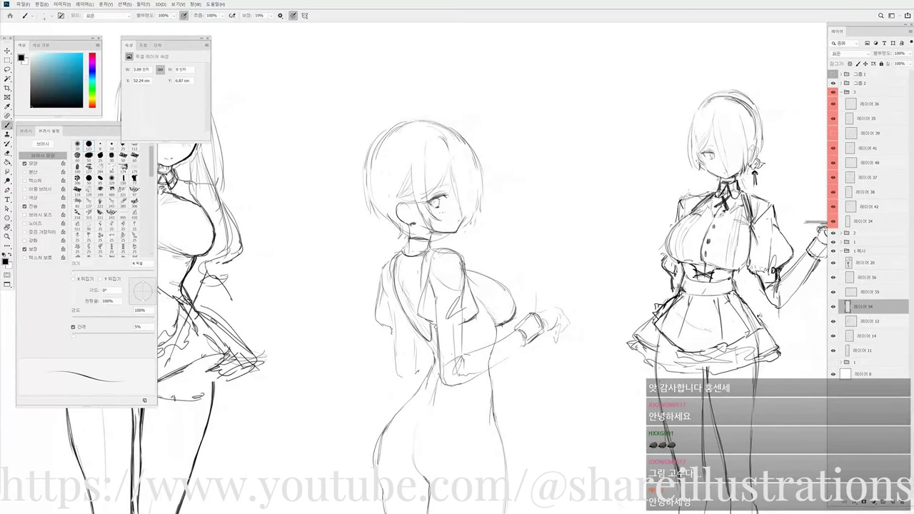
Erase and touch up the hair tips beside the far cheek and chin.
{"action": "scroll", "coordinate": [465, 214], "scroll_direction": "up", "scroll_amount": 1}
{"action": "key", "text": "e"}
{"action": "left_click_drag", "start_coordinate": [463, 217], "coordinate": [456, 232]}
{"action": "key", "text": "b"}
{"action": "key", "text": "e"}
{"action": "key", "text": "b"}
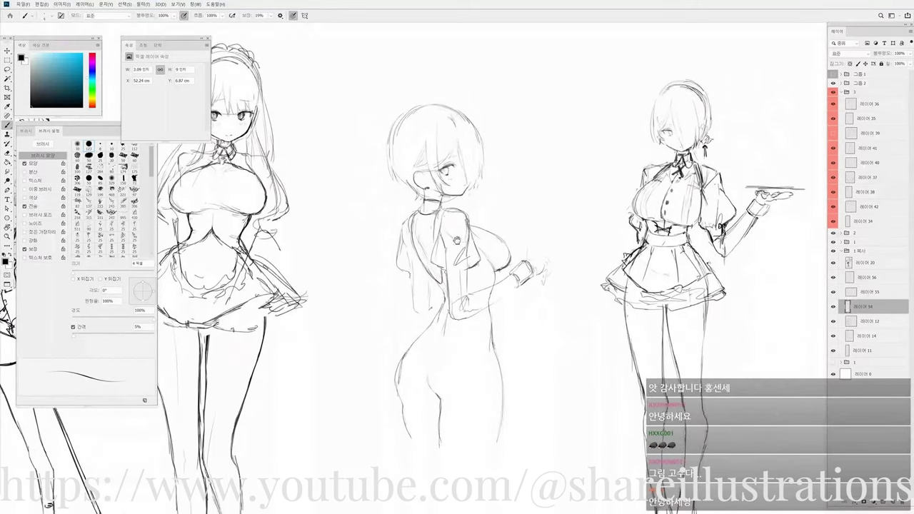
Touch up the chest contour of the back-view figure with the brush and eraser.
{"action": "key", "text": "r"}
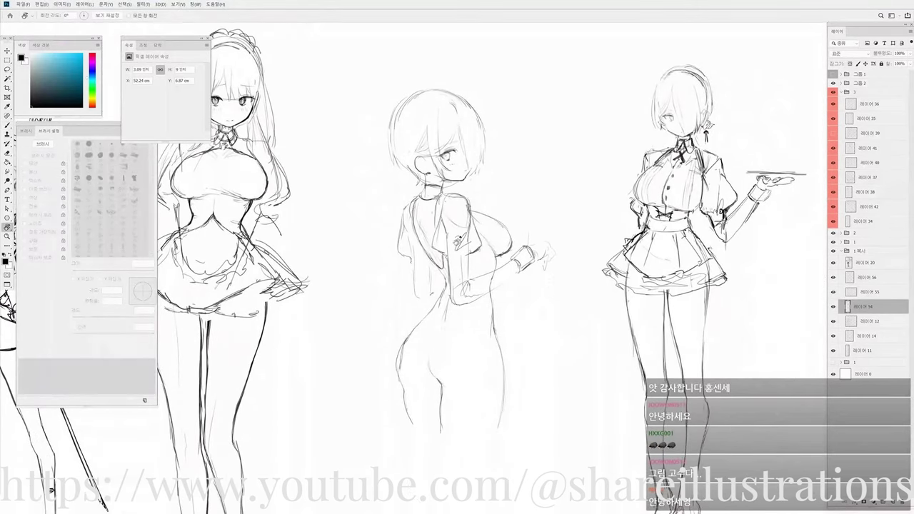
{"action": "left_click_drag", "start_coordinate": [523, 232], "coordinate": [522, 221]}
{"action": "scroll", "coordinate": [518, 226], "scroll_direction": "down", "scroll_amount": 1}
{"action": "key", "text": "b"}
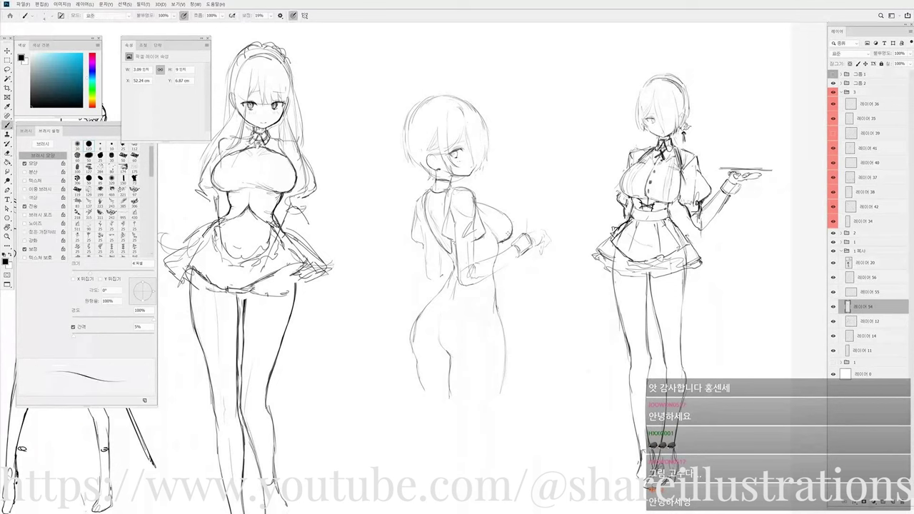
{"action": "key", "text": "e"}
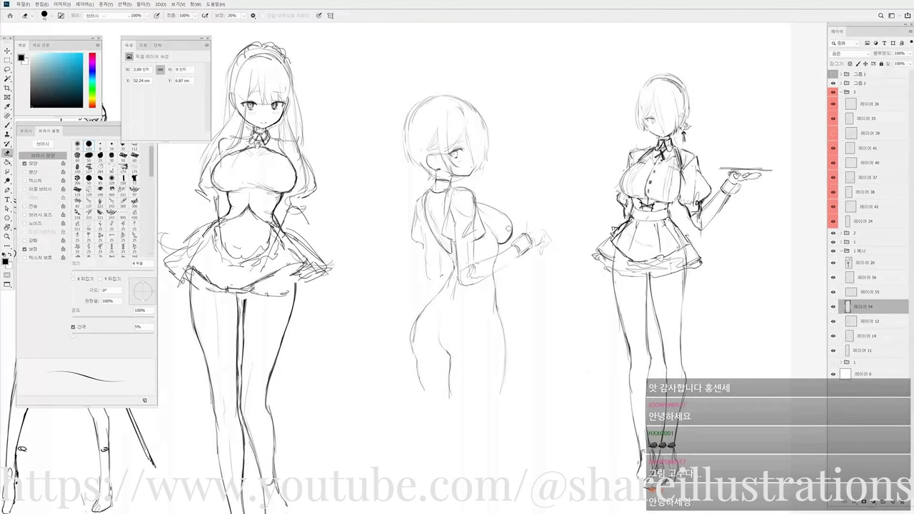
{"action": "key", "text": "b"}
{"action": "mouse_move", "coordinate": [512, 252]}
{"action": "left_mouse_down"}
{"action": "mouse_move", "coordinate": [511, 244]}
{"action": "mouse_move", "coordinate": [492, 267]}
{"action": "left_mouse_up"}
Toggle the visibility of the sketch layers to identify the hair and clothing layer, and make layer 56 active.
{"action": "key", "text": "r"}
{"action": "left_click", "coordinate": [833, 293]}
{"action": "left_click", "coordinate": [833, 293]}
{"action": "left_click", "coordinate": [832, 279]}
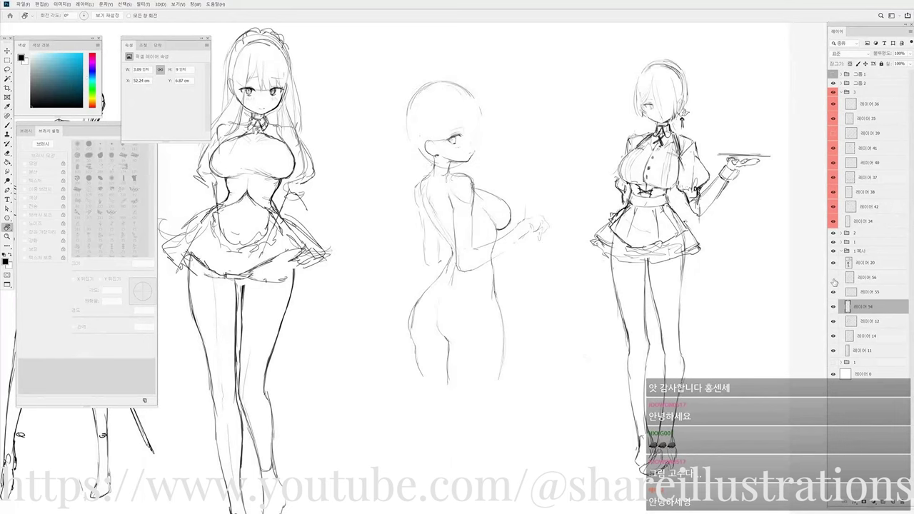
{"action": "left_click", "coordinate": [832, 278]}
{"action": "left_click", "coordinate": [867, 277]}
Sketch a loose, wavy skirt hem across the upper thighs of the back-view figure.
{"action": "scroll", "coordinate": [541, 271], "scroll_direction": "down", "scroll_amount": 1}
{"action": "left_click_drag", "start_coordinate": [539, 268], "coordinate": [537, 249]}
{"action": "key", "text": "b"}
{"action": "mouse_move", "coordinate": [388, 297]}
{"action": "left_mouse_down"}
{"action": "mouse_move", "coordinate": [429, 307]}
{"action": "mouse_move", "coordinate": [402, 294]}
{"action": "mouse_move", "coordinate": [441, 306]}
{"action": "mouse_move", "coordinate": [433, 297]}
{"action": "mouse_move", "coordinate": [477, 302]}
{"action": "mouse_move", "coordinate": [510, 320]}
{"action": "mouse_move", "coordinate": [503, 324]}
{"action": "mouse_move", "coordinate": [533, 322]}
{"action": "left_mouse_up"}
{"action": "key", "text": "ctrl+z"}
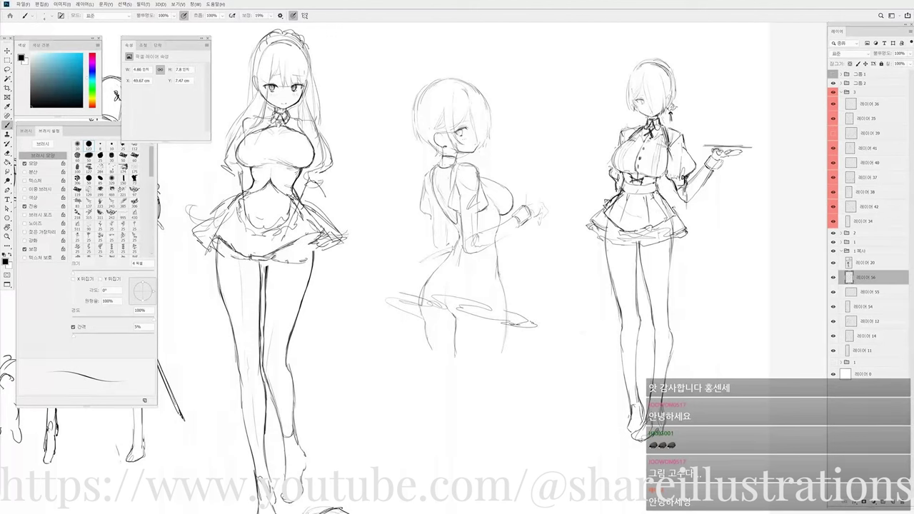
Sketch the flared skirt's side contours and folds from the waist down to the hem, tidying the far edge.
{"action": "mouse_move", "coordinate": [453, 246]}
{"action": "left_mouse_down"}
{"action": "mouse_move", "coordinate": [425, 258]}
{"action": "mouse_move", "coordinate": [401, 284]}
{"action": "left_mouse_up"}
{"action": "left_click_drag", "start_coordinate": [407, 276], "coordinate": [397, 296]}
{"action": "mouse_move", "coordinate": [444, 261]}
{"action": "left_mouse_down"}
{"action": "mouse_move", "coordinate": [430, 282]}
{"action": "mouse_move", "coordinate": [434, 270]}
{"action": "mouse_move", "coordinate": [483, 294]}
{"action": "mouse_move", "coordinate": [490, 312]}
{"action": "left_mouse_up"}
{"action": "mouse_move", "coordinate": [498, 259]}
{"action": "left_mouse_down"}
{"action": "mouse_move", "coordinate": [519, 331]}
{"action": "mouse_move", "coordinate": [529, 335]}
{"action": "left_mouse_up"}
{"action": "key", "text": "e"}
{"action": "key", "text": "b"}
{"action": "mouse_move", "coordinate": [515, 288]}
{"action": "left_mouse_down"}
{"action": "mouse_move", "coordinate": [508, 318]}
{"action": "mouse_move", "coordinate": [517, 323]}
{"action": "left_mouse_up"}
{"action": "mouse_move", "coordinate": [511, 282]}
{"action": "left_mouse_down"}
{"action": "mouse_move", "coordinate": [508, 317]}
{"action": "mouse_move", "coordinate": [518, 328]}
{"action": "left_mouse_up"}
{"action": "key", "text": "e"}
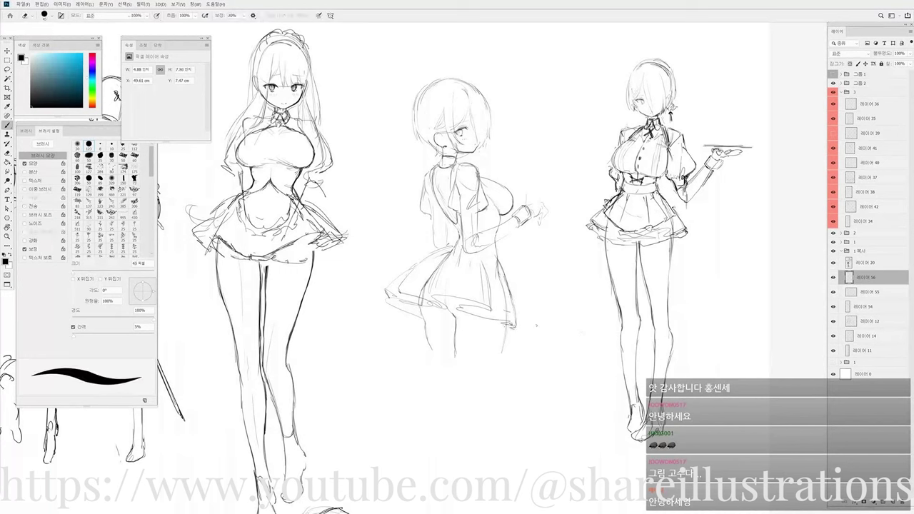
{"action": "key", "text": "b"}
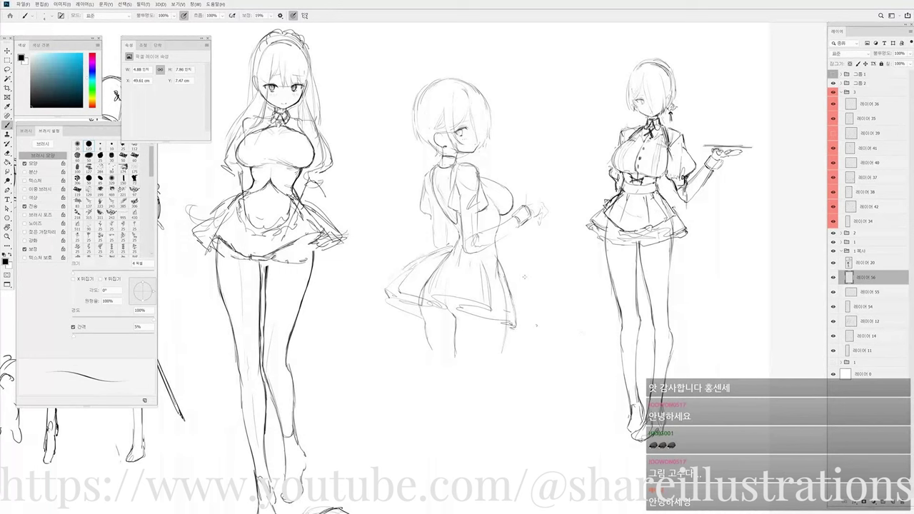
Add ruffle strokes along the skirt hem and erase the stray lines inside the skirt.
{"action": "key", "text": "e"}
{"action": "key", "text": "b"}
{"action": "mouse_move", "coordinate": [389, 296]}
{"action": "left_mouse_down"}
{"action": "mouse_move", "coordinate": [426, 330]}
{"action": "mouse_move", "coordinate": [430, 317]}
{"action": "mouse_move", "coordinate": [455, 322]}
{"action": "left_mouse_up"}
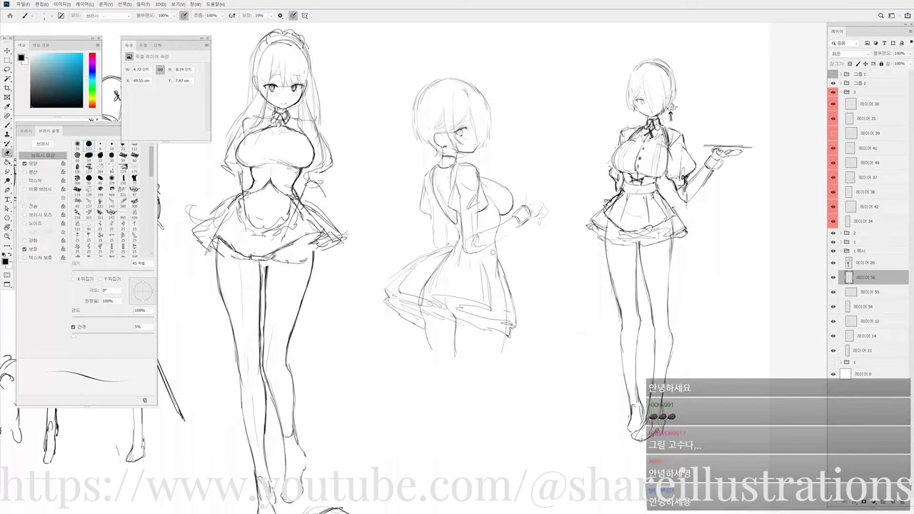
{"action": "key", "text": "e"}
{"action": "key", "text": "b"}
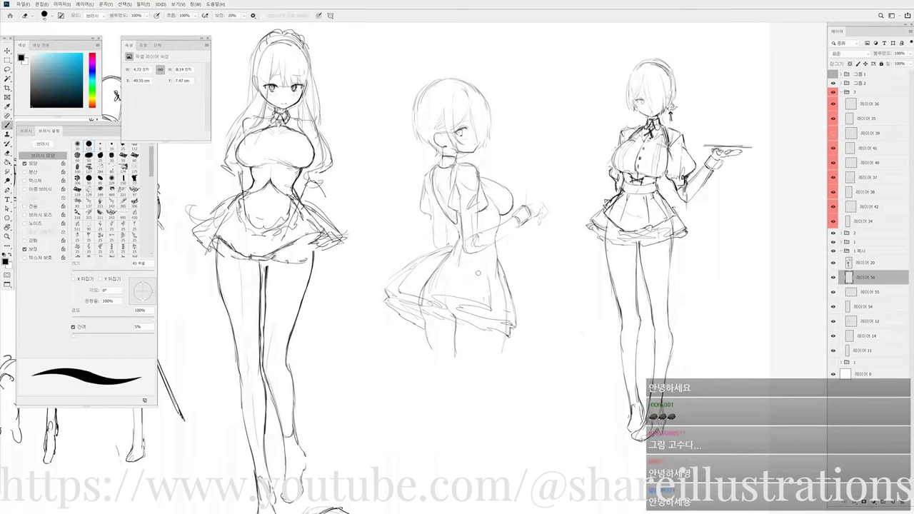
Flip the canvas view horizontally and strengthen the hairband lines over the top of the head.
{"action": "key", "text": "ctrl+shift+h"}
{"action": "left_click_drag", "start_coordinate": [394, 275], "coordinate": [581, 267]}
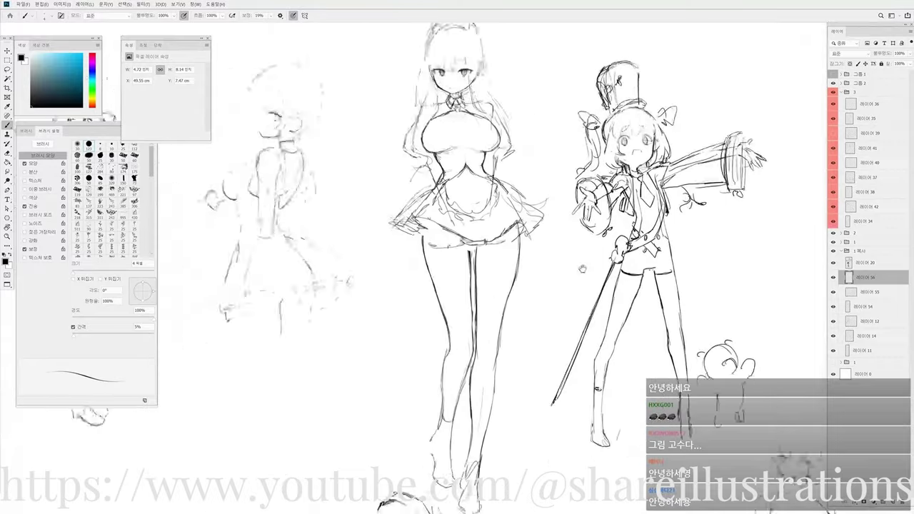
{"action": "left_click_drag", "start_coordinate": [338, 237], "coordinate": [529, 263]}
{"action": "key", "text": "r"}
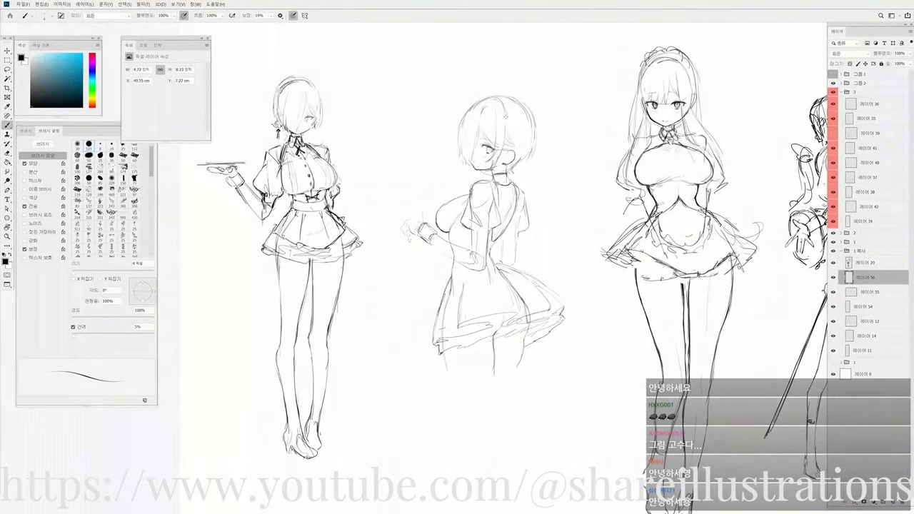
{"action": "mouse_move", "coordinate": [507, 115]}
{"action": "left_mouse_down"}
{"action": "mouse_move", "coordinate": [503, 105]}
{"action": "mouse_move", "coordinate": [504, 131]}
{"action": "mouse_move", "coordinate": [497, 97]}
{"action": "mouse_move", "coordinate": [512, 135]}
{"action": "left_mouse_up"}
{"action": "left_click_drag", "start_coordinate": [476, 164], "coordinate": [488, 277]}
Shrink the brush and erase the rough hair ends along the far side of the face.
{"action": "key", "text": "r"}
{"action": "scroll", "coordinate": [487, 275], "scroll_direction": "up", "scroll_amount": 2}
{"action": "key", "text": "e"}
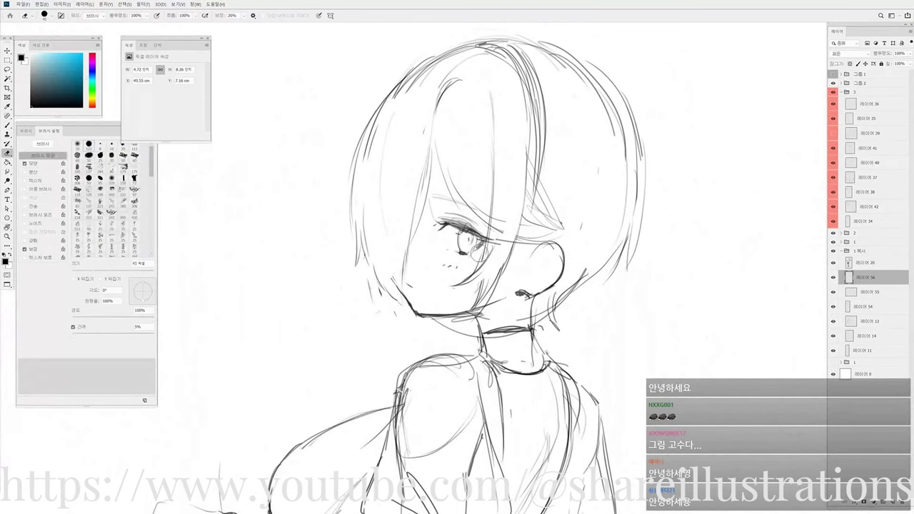
{"action": "key", "text": "b"}
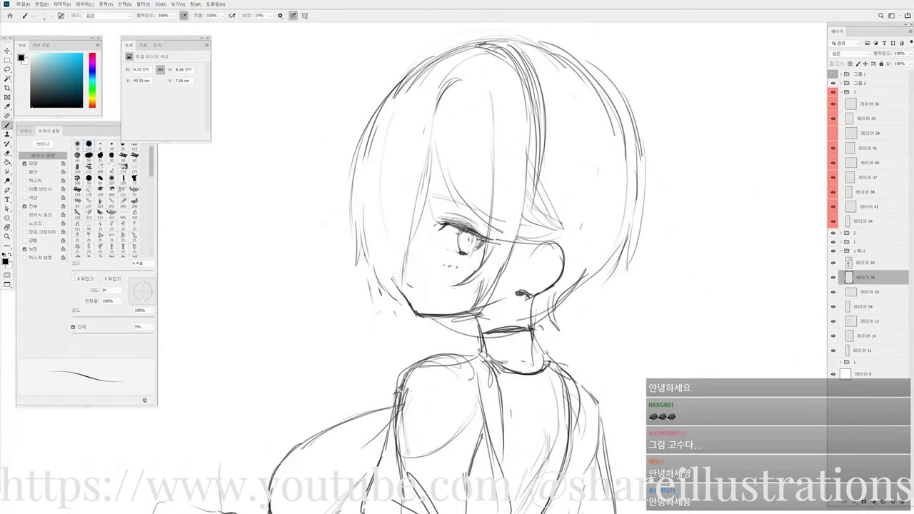
{"action": "key", "text": "bracketleft"}
{"action": "key", "text": "bracketleft"}
{"action": "key", "text": "bracketleft"}
{"action": "key", "text": "e"}
{"action": "mouse_move", "coordinate": [367, 183]}
{"action": "left_mouse_down"}
{"action": "mouse_move", "coordinate": [362, 241]}
{"action": "mouse_move", "coordinate": [372, 286]}
{"action": "mouse_move", "coordinate": [402, 321]}
{"action": "left_mouse_up"}
{"action": "key", "text": "b"}
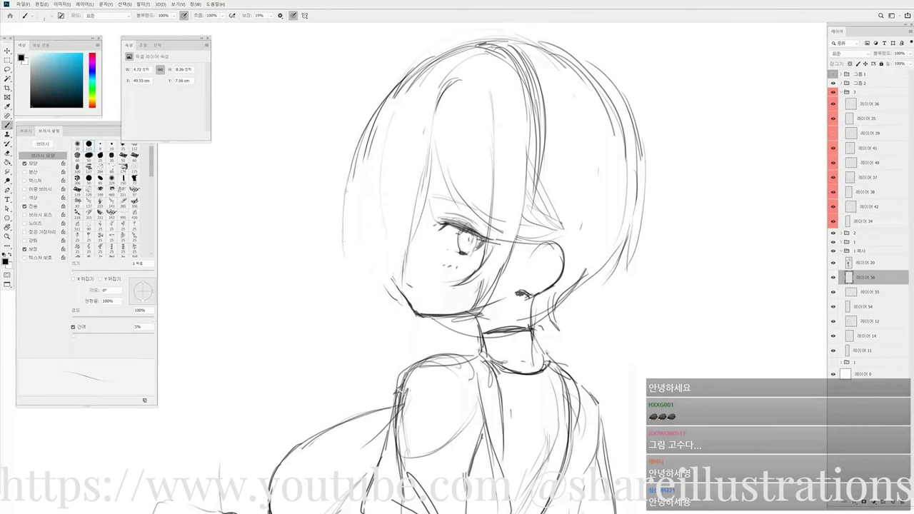
Redraw the far outer contour of the bob from the temple down to its tip, finishing with a 2 px brush.
{"action": "key", "text": "bracketright"}
{"action": "key", "text": "bracketright"}
{"action": "key", "text": "bracketright"}
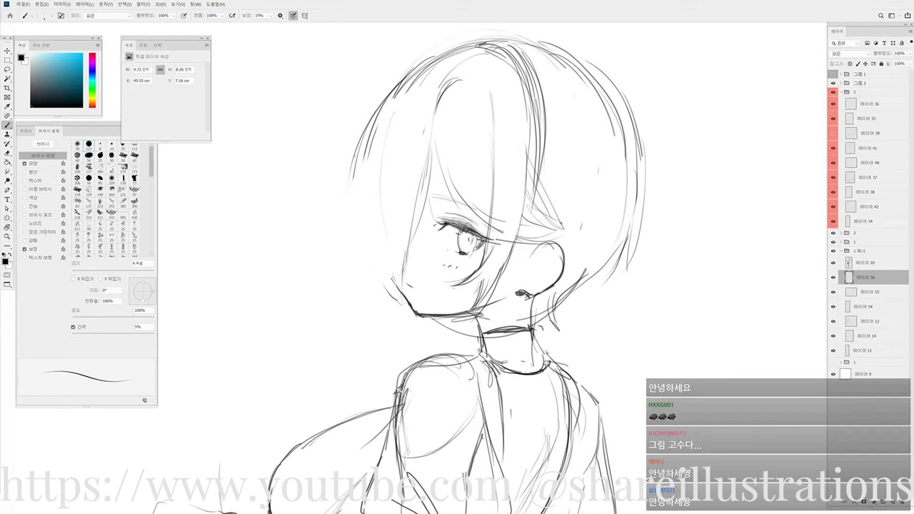
{"action": "left_click_drag", "start_coordinate": [357, 146], "coordinate": [347, 234]}
{"action": "key", "text": "ctrl+z"}
{"action": "key", "text": "bracketleft"}
{"action": "left_click_drag", "start_coordinate": [353, 155], "coordinate": [346, 261]}
{"action": "key", "text": "ctrl+z"}
{"action": "left_click_drag", "start_coordinate": [348, 170], "coordinate": [351, 263]}
{"action": "key", "text": "bracketleft"}
{"action": "left_click_drag", "start_coordinate": [347, 221], "coordinate": [363, 272]}
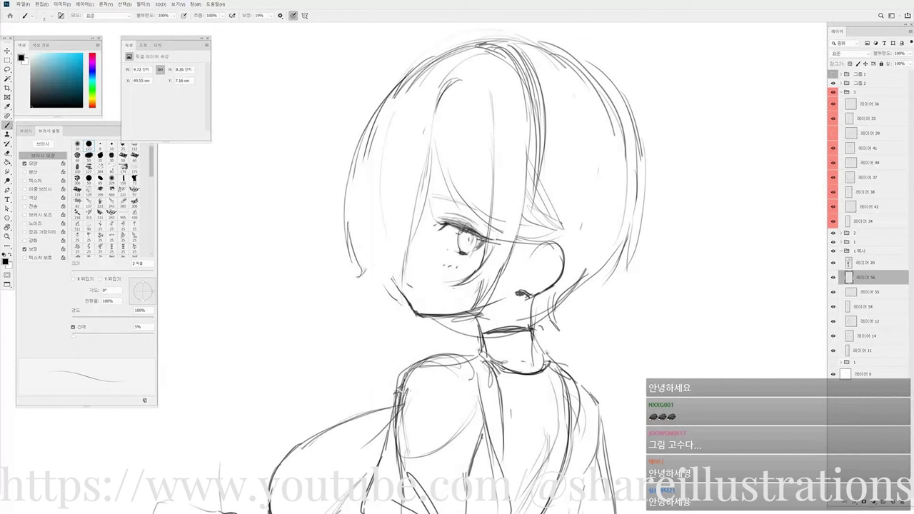
Draw pointed hair tips beside the far jaw and erase the old strand crossing the face.
{"action": "left_click_drag", "start_coordinate": [367, 259], "coordinate": [381, 290]}
{"action": "mouse_move", "coordinate": [366, 255]}
{"action": "left_mouse_down"}
{"action": "mouse_move", "coordinate": [395, 298]}
{"action": "mouse_move", "coordinate": [402, 262]}
{"action": "mouse_move", "coordinate": [404, 275]}
{"action": "left_mouse_up"}
{"action": "key", "text": "e"}
{"action": "key", "text": "b"}
{"action": "key", "text": "e"}
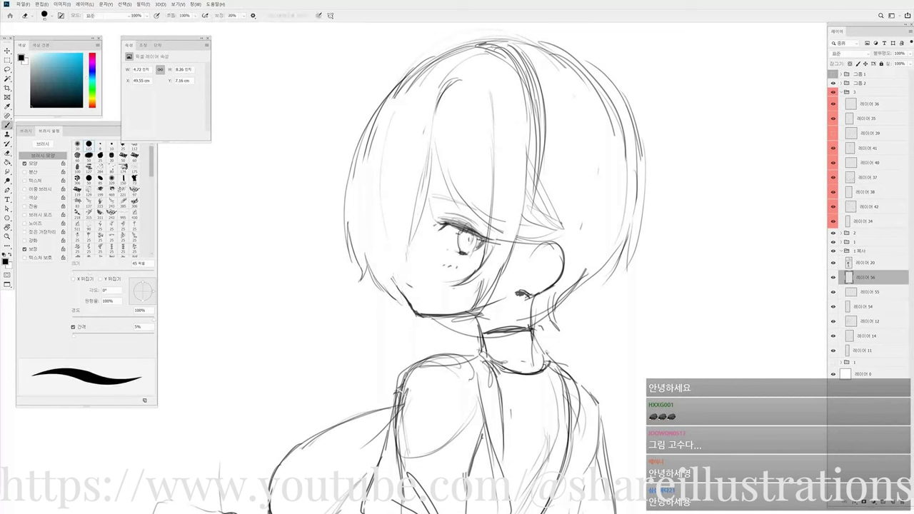
Draw a thin strand down the far side of the face and a short tip beside the jaw.
{"action": "key", "text": "b"}
{"action": "left_click_drag", "start_coordinate": [415, 209], "coordinate": [404, 298]}
{"action": "key", "text": "ctrl+z"}
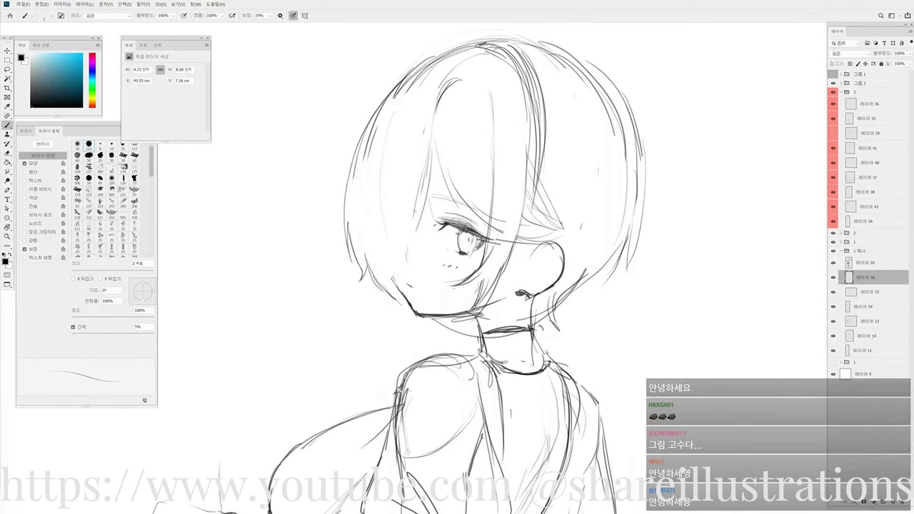
{"action": "left_click_drag", "start_coordinate": [416, 208], "coordinate": [407, 314]}
{"action": "left_click_drag", "start_coordinate": [394, 265], "coordinate": [397, 294]}
Clean up the lines over the face, make layer 54 active and redraw the contour near the mouth and chin.
{"action": "key", "text": "r"}
{"action": "left_click_drag", "start_coordinate": [493, 321], "coordinate": [525, 244]}
{"action": "scroll", "coordinate": [526, 248], "scroll_direction": "down", "scroll_amount": 3}
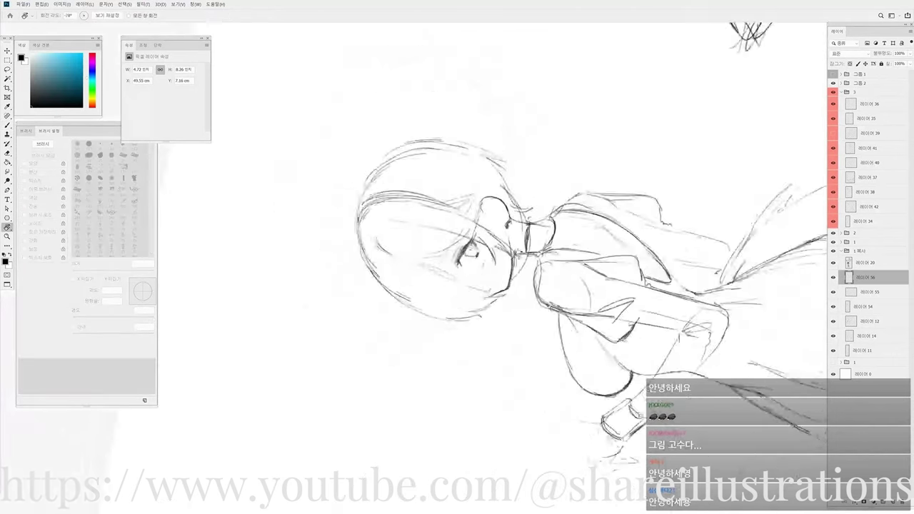
{"action": "key", "text": "Escape"}
{"action": "key", "text": "e"}
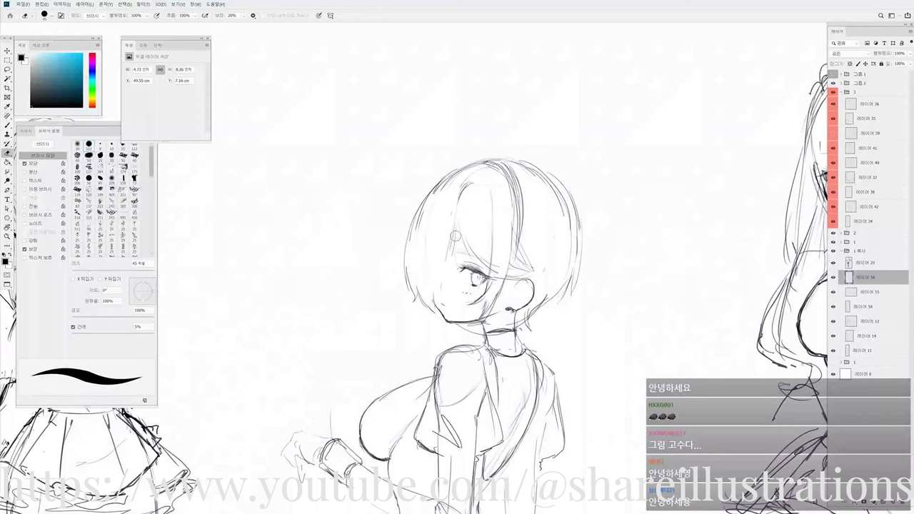
{"action": "scroll", "coordinate": [449, 332], "scroll_direction": "up", "scroll_amount": 1}
{"action": "left_click", "coordinate": [447, 323], "text": "ctrl"}
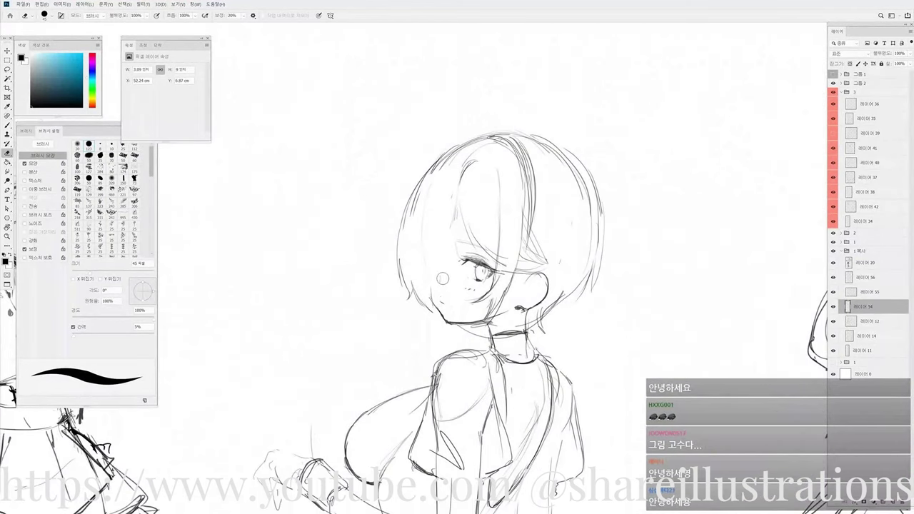
{"action": "key", "text": "b"}
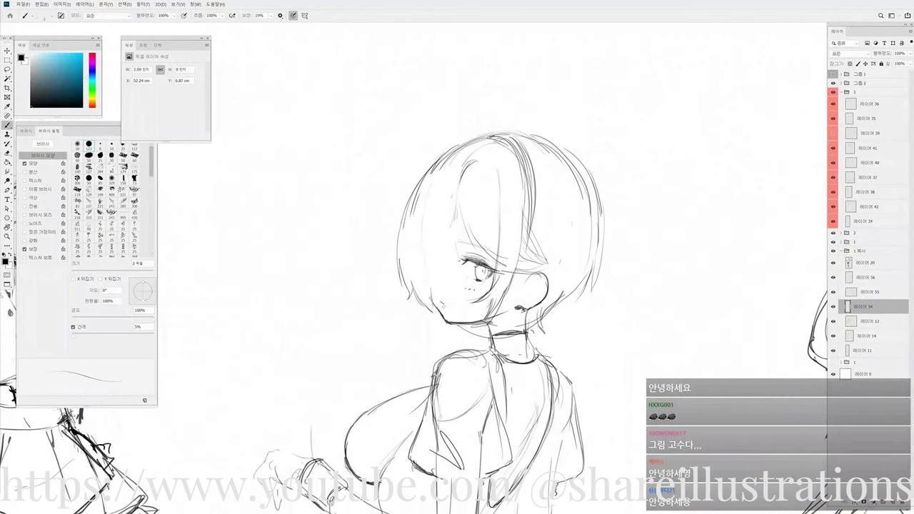
{"action": "left_click_drag", "start_coordinate": [442, 291], "coordinate": [447, 315]}
Flip the canvas view back and draw the far eye and the far cheek contour down to the chin.
{"action": "scroll", "coordinate": [485, 241], "scroll_direction": "down", "scroll_amount": 4}
{"action": "key", "text": "ctrl+shift+h"}
{"action": "left_click_drag", "start_coordinate": [757, 222], "coordinate": [557, 243]}
{"action": "left_click_drag", "start_coordinate": [771, 264], "coordinate": [562, 236]}
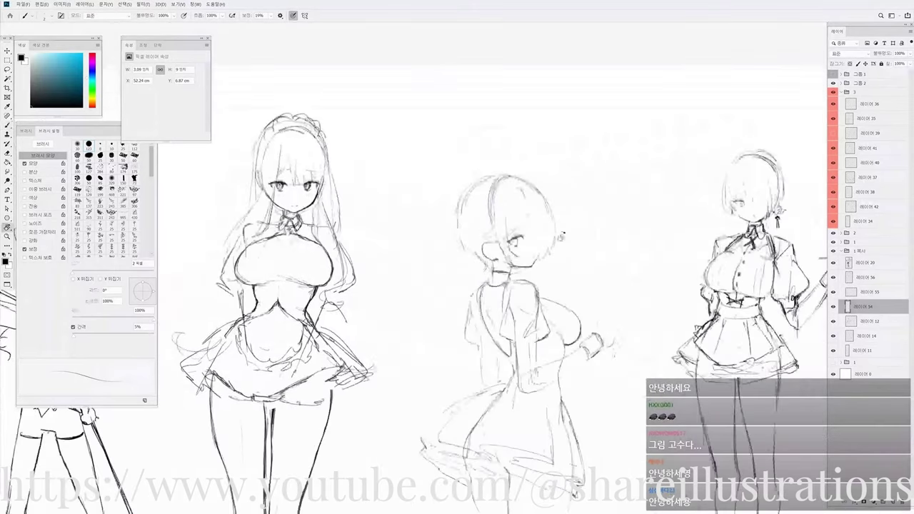
{"action": "scroll", "coordinate": [561, 236], "scroll_direction": "up", "scroll_amount": 4}
{"action": "scroll", "coordinate": [534, 241], "scroll_direction": "up", "scroll_amount": 1}
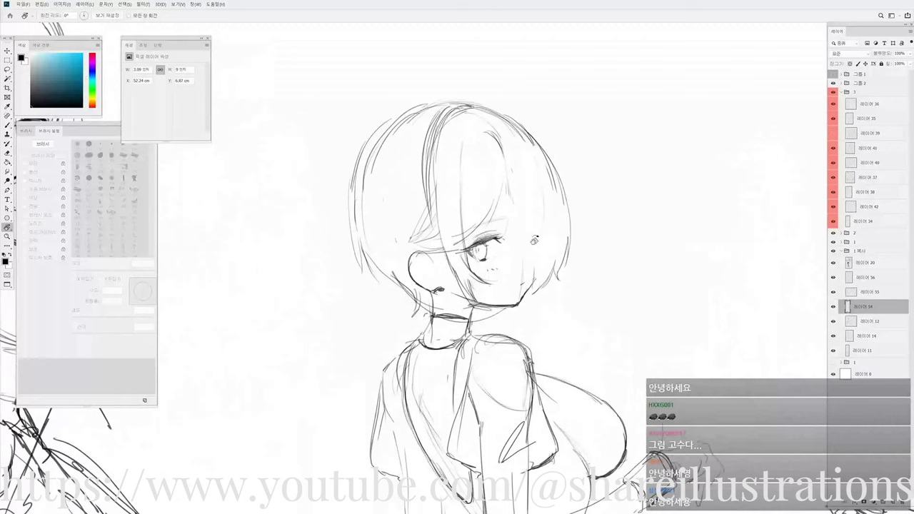
{"action": "key", "text": "b"}
{"action": "left_click_drag", "start_coordinate": [530, 285], "coordinate": [540, 263]}
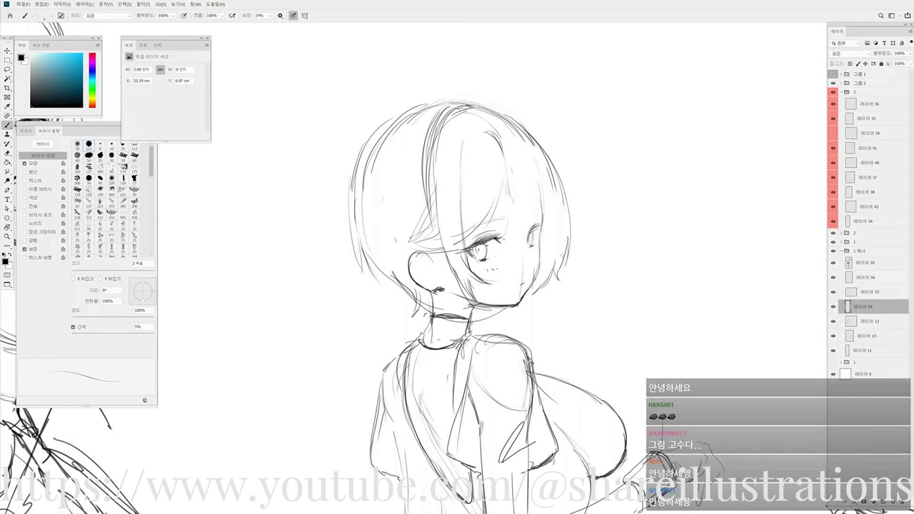
Erase the faint guide lines in the fringe and make the hair layer, layer 56, active.
{"action": "key", "text": "e"}
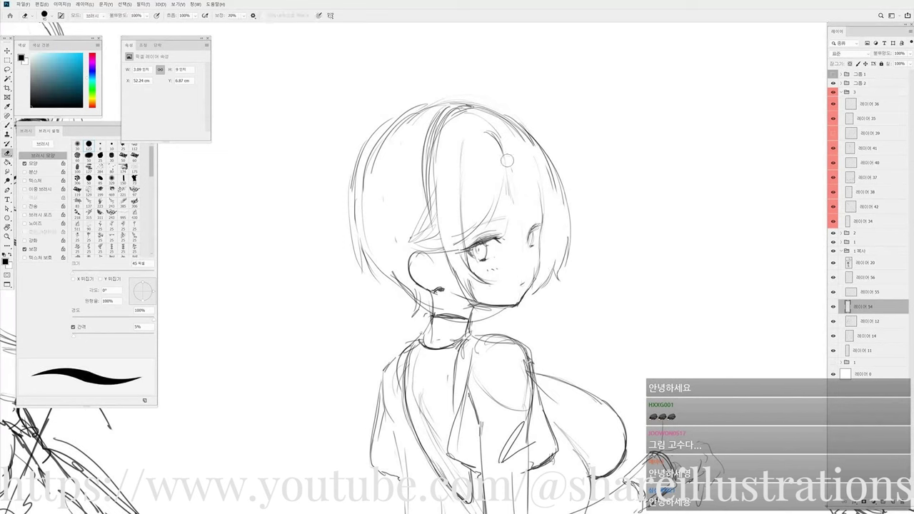
{"action": "left_click", "coordinate": [562, 270], "text": "ctrl"}
{"action": "scroll", "coordinate": [564, 259], "scroll_direction": "down", "scroll_amount": 5}
{"action": "left_click_drag", "start_coordinate": [563, 258], "coordinate": [535, 252]}
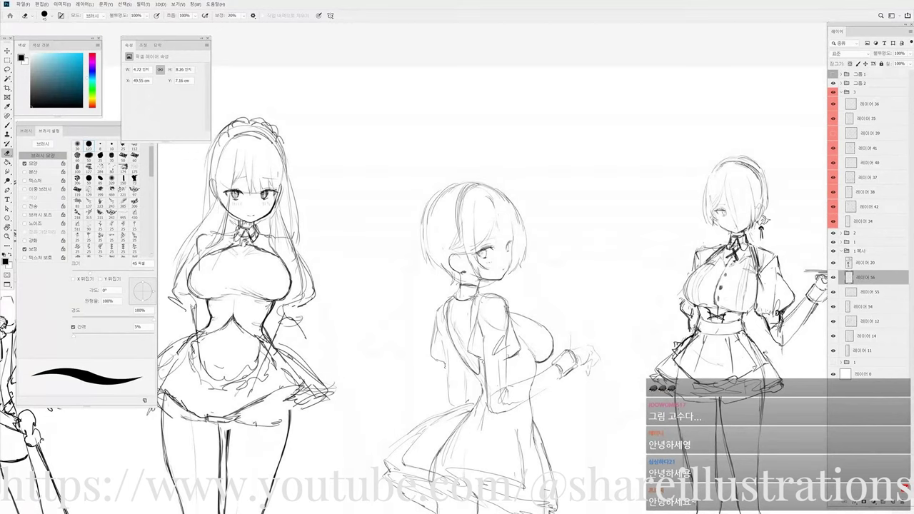
Trim and redraw the hair contour beside the far cheek and add a short fringe strand between the eyes.
{"action": "scroll", "coordinate": [534, 251], "scroll_direction": "up", "scroll_amount": 1}
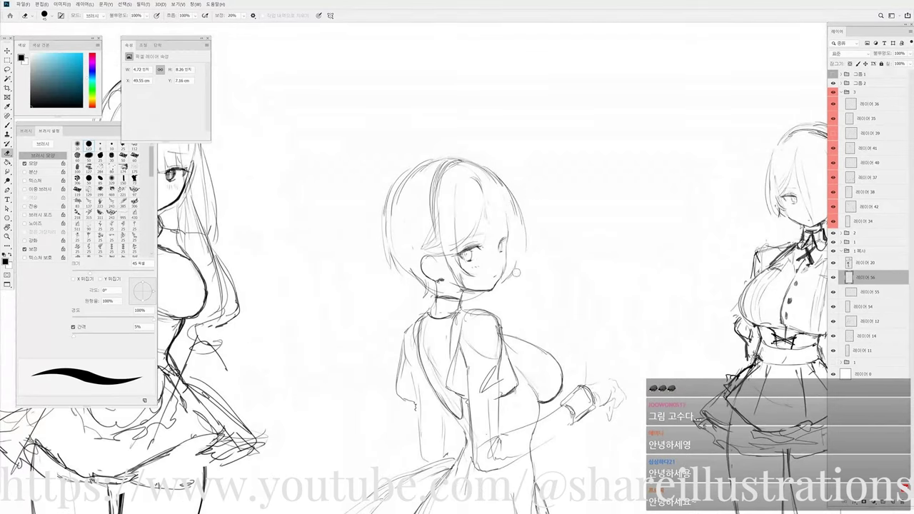
{"action": "key", "text": "b"}
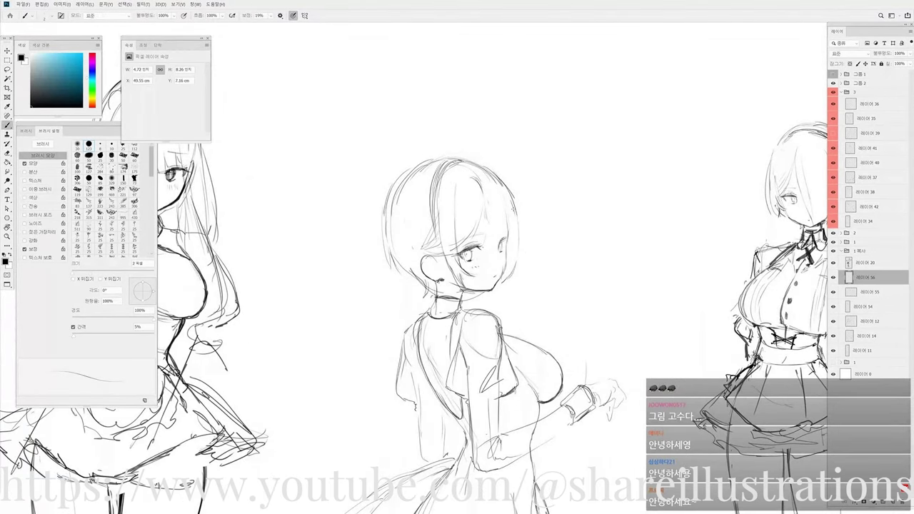
{"action": "key", "text": "e"}
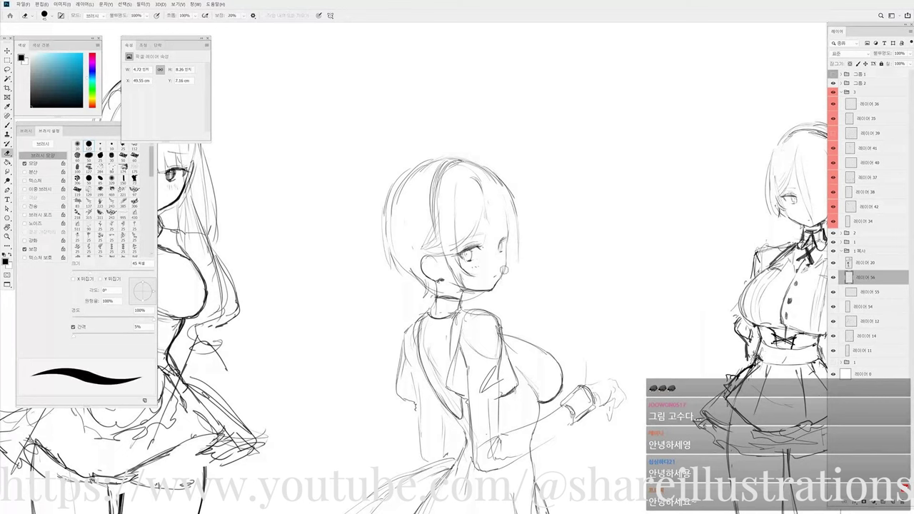
{"action": "key", "text": "b"}
{"action": "left_click_drag", "start_coordinate": [486, 204], "coordinate": [493, 231]}
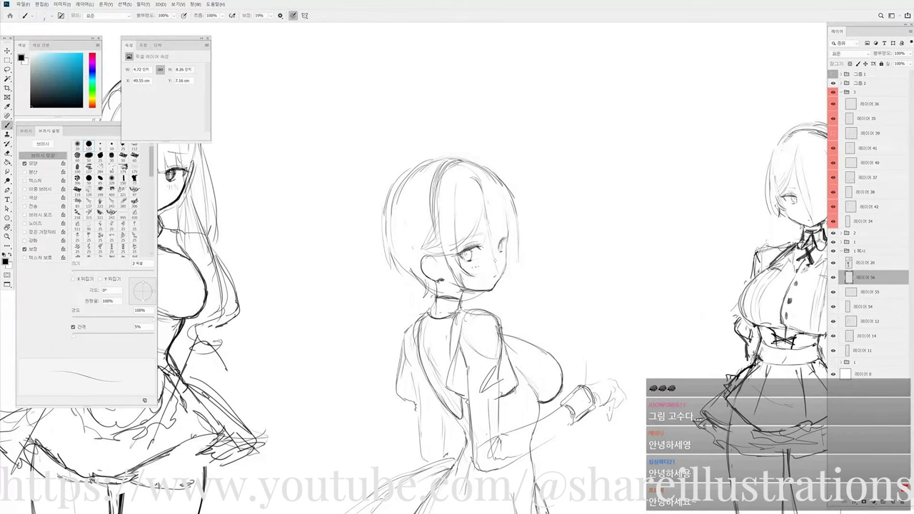
Erase and redraw the long fringe strand falling past the far eye and the loose hair tips beside the far cheek.
{"action": "key", "text": "e"}
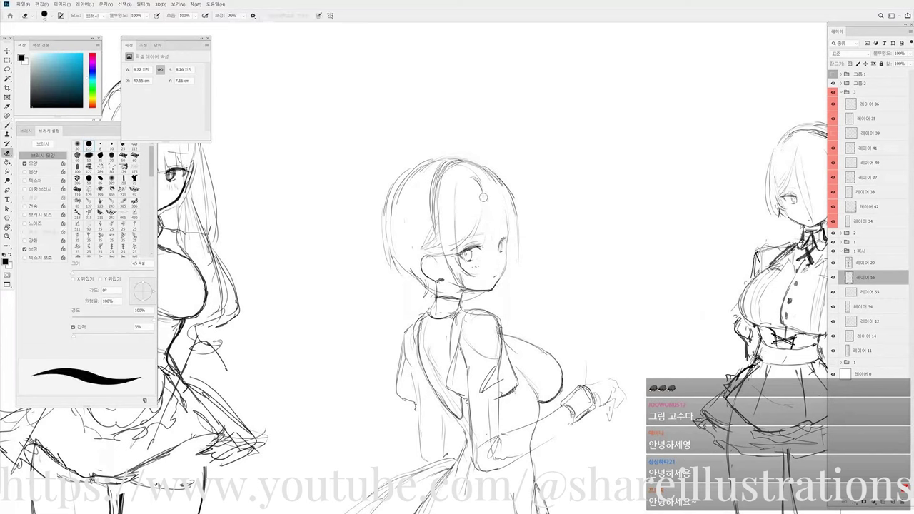
{"action": "key", "text": "b"}
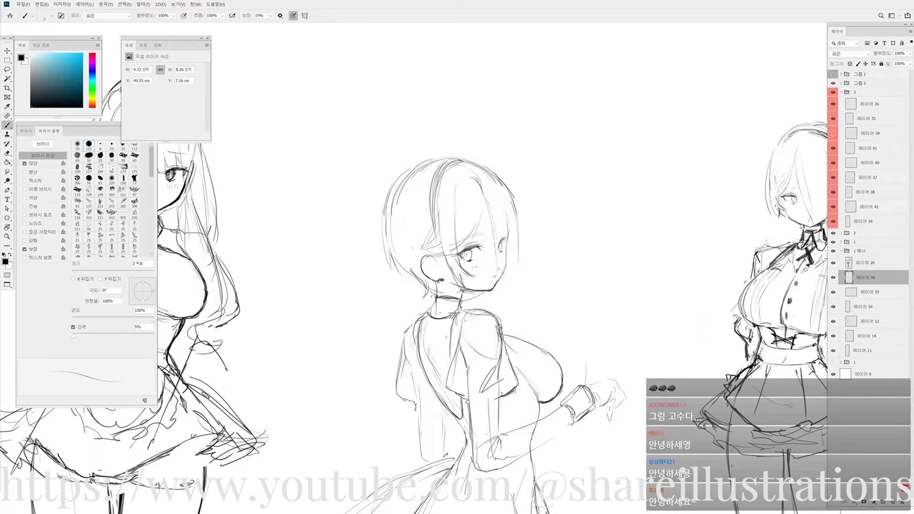
{"action": "left_click_drag", "start_coordinate": [488, 223], "coordinate": [501, 281]}
{"action": "left_click", "coordinate": [504, 280]}
{"action": "left_click", "coordinate": [504, 277]}
{"action": "key", "text": "r"}
{"action": "mouse_move", "coordinate": [518, 259]}
{"action": "left_mouse_down"}
{"action": "mouse_move", "coordinate": [540, 252]}
{"action": "mouse_move", "coordinate": [520, 321]}
{"action": "mouse_move", "coordinate": [526, 315]}
{"action": "left_mouse_up"}
{"action": "key", "text": "b"}
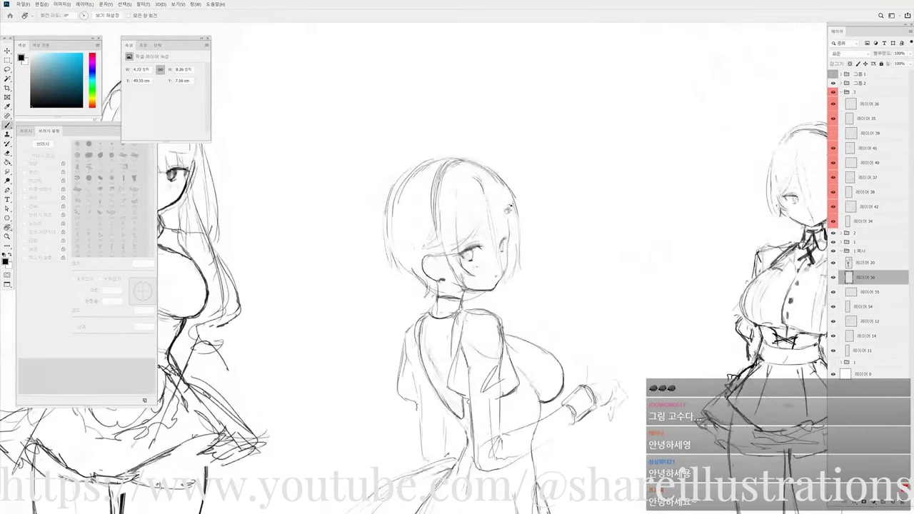
{"action": "key", "text": "e"}
{"action": "key", "text": "b"}
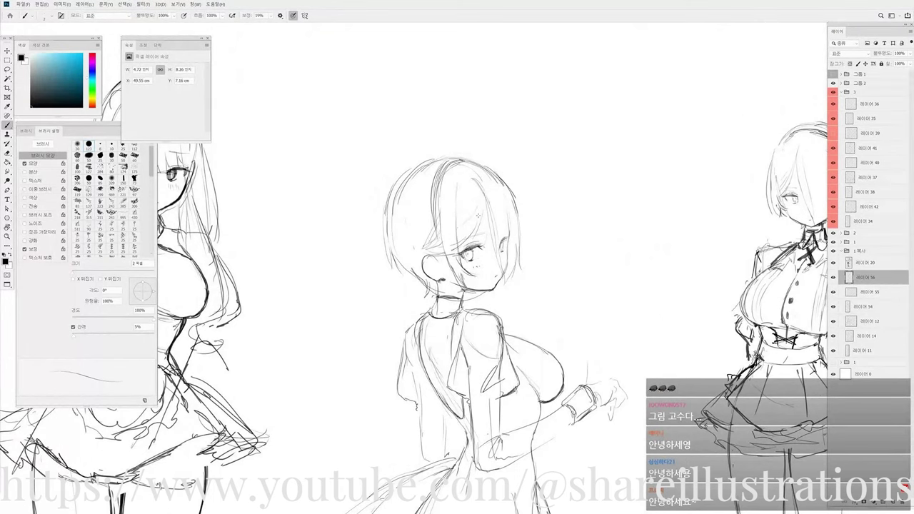
Clean up the fringe lines over the forehead and touch up the hair ends near the chin on layer 56.
{"action": "key", "text": "e"}
{"action": "key", "text": "b"}
{"action": "left_click_drag", "start_coordinate": [477, 234], "coordinate": [493, 201]}
{"action": "key", "text": "ctrl+z"}
{"action": "key", "text": "r"}
{"action": "mouse_move", "coordinate": [534, 279]}
{"action": "left_mouse_down"}
{"action": "mouse_move", "coordinate": [514, 201]}
{"action": "mouse_move", "coordinate": [522, 202]}
{"action": "left_mouse_up"}
{"action": "key", "text": "Escape"}
{"action": "key", "text": "e"}
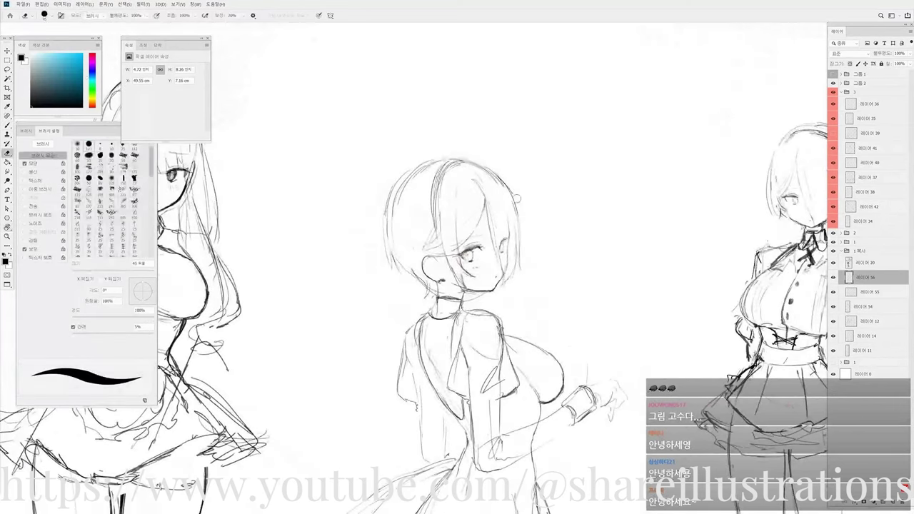
{"action": "key", "text": "b"}
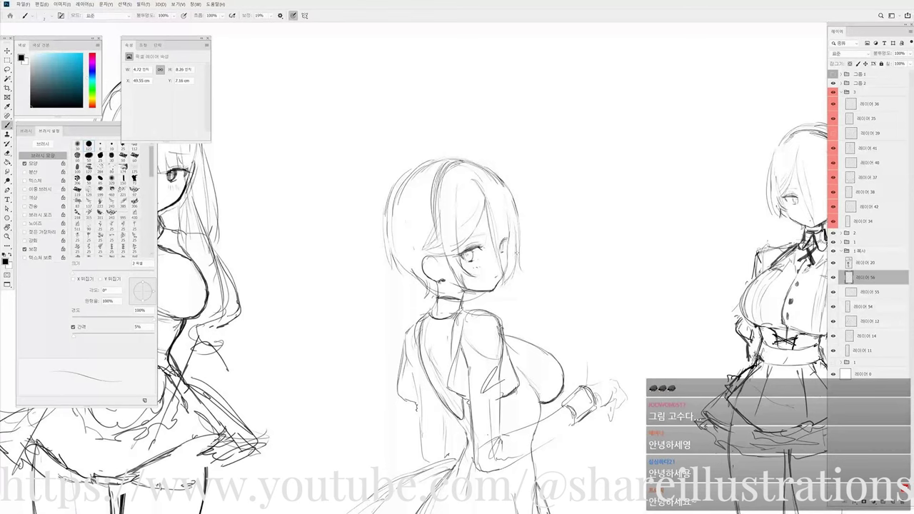
{"action": "mouse_move", "coordinate": [506, 290]}
{"action": "left_mouse_down"}
{"action": "mouse_move", "coordinate": [498, 295]}
{"action": "mouse_move", "coordinate": [540, 266]}
{"action": "mouse_move", "coordinate": [497, 280]}
{"action": "left_mouse_up"}
Make layer 54 active and clean up and redraw the contour around the mouth and chin.
{"action": "key", "text": "r"}
{"action": "key", "text": "alt+bracketleft"}
{"action": "key", "text": "alt+bracketleft"}
{"action": "key", "text": "e"}
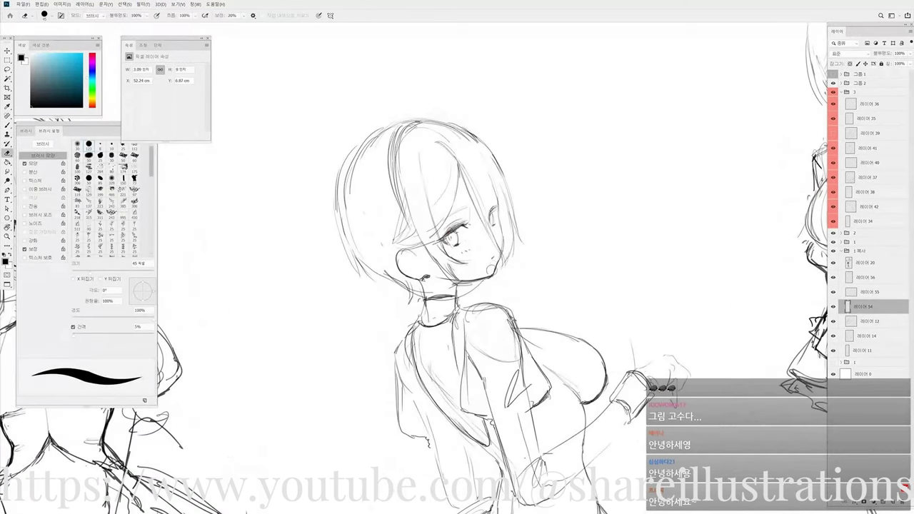
{"action": "key", "text": "b"}
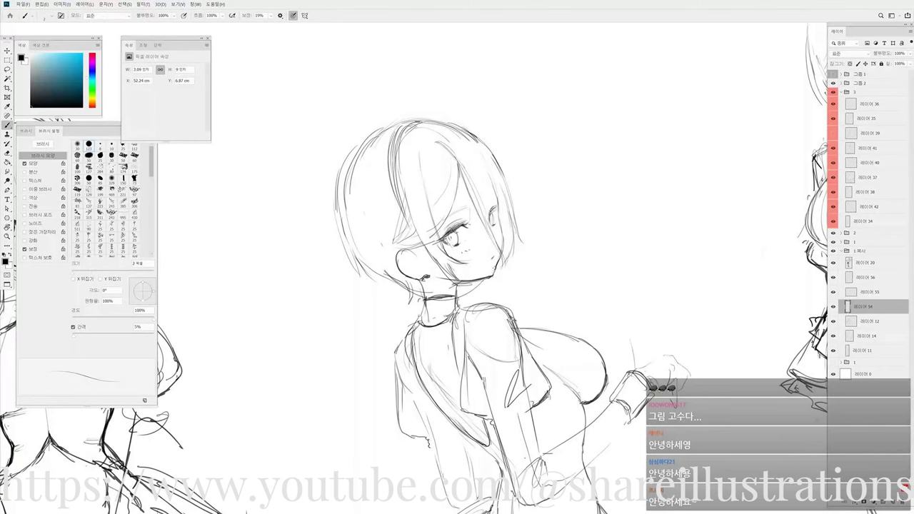
{"action": "key", "text": "r"}
{"action": "left_click_drag", "start_coordinate": [512, 280], "coordinate": [513, 241]}
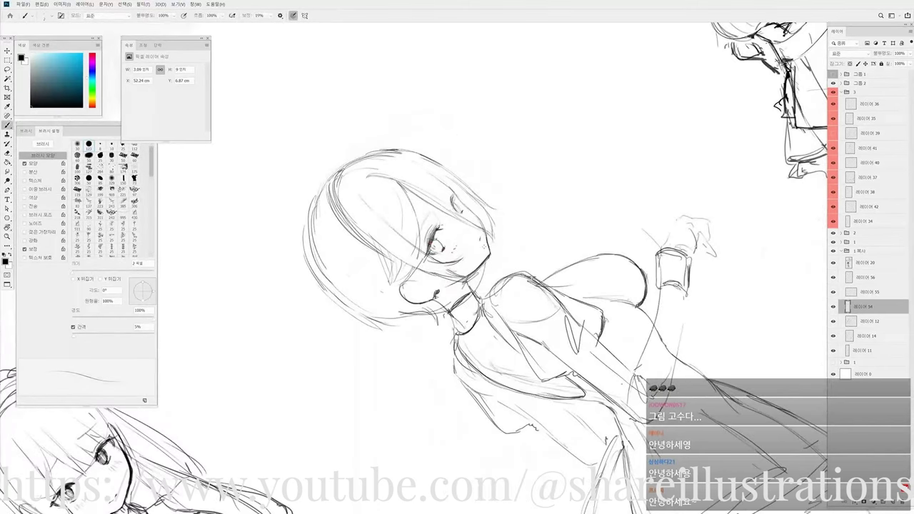
{"action": "key", "text": "e"}
{"action": "key", "text": "b"}
Flip the canvas view, make the hair layer, layer 56, active and trim the front hair outline near the crown.
{"action": "key", "text": "r"}
{"action": "mouse_move", "coordinate": [498, 321]}
{"action": "left_mouse_down"}
{"action": "mouse_move", "coordinate": [535, 283]}
{"action": "mouse_move", "coordinate": [540, 255]}
{"action": "left_mouse_up"}
{"action": "scroll", "coordinate": [538, 263], "scroll_direction": "down", "scroll_amount": 5}
{"action": "mouse_move", "coordinate": [779, 307]}
{"action": "left_mouse_down"}
{"action": "mouse_move", "coordinate": [577, 263]}
{"action": "mouse_move", "coordinate": [622, 227]}
{"action": "left_mouse_up"}
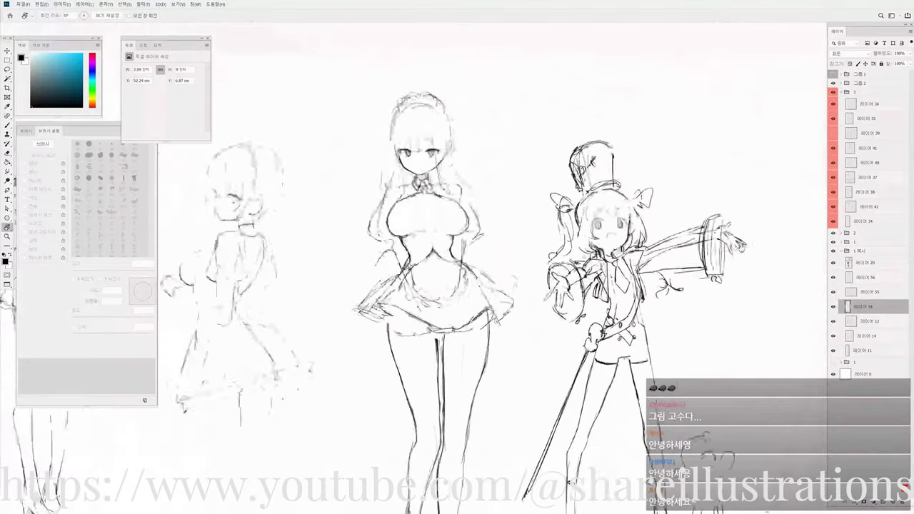
{"action": "left_click_drag", "start_coordinate": [399, 252], "coordinate": [572, 230]}
{"action": "key", "text": "b"}
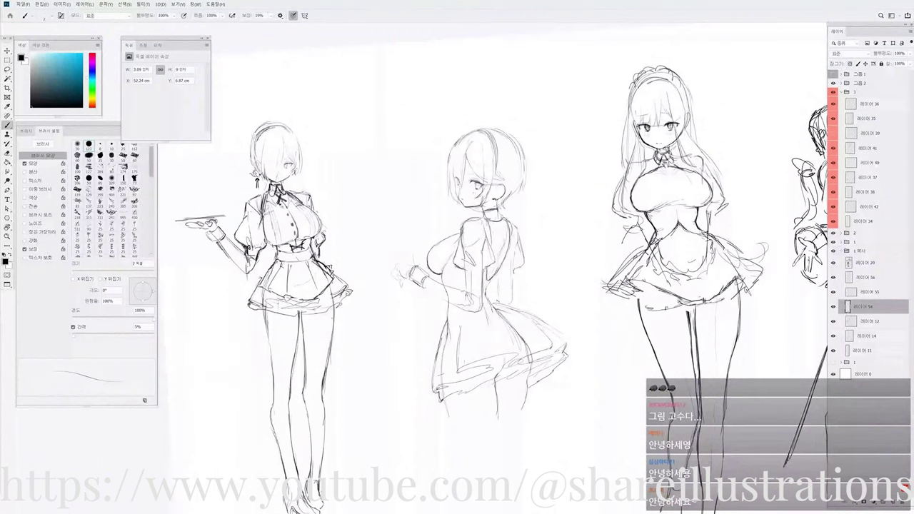
{"action": "scroll", "coordinate": [454, 153], "scroll_direction": "up", "scroll_amount": 1}
{"action": "key", "text": "alt+comma"}
{"action": "key", "text": "e"}
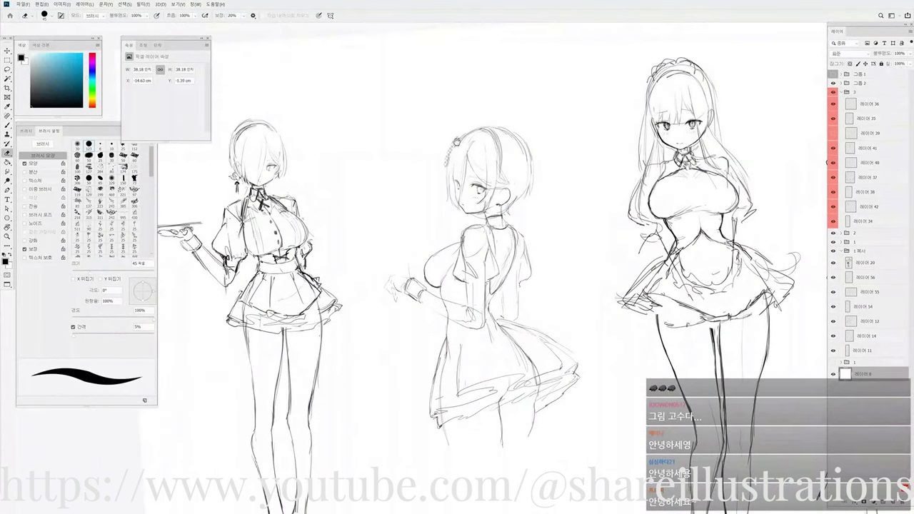
{"action": "scroll", "coordinate": [457, 141], "scroll_direction": "up", "scroll_amount": 2}
{"action": "left_click", "coordinate": [461, 149], "text": "ctrl"}
{"action": "mouse_move", "coordinate": [457, 139]}
{"action": "left_mouse_down"}
{"action": "mouse_move", "coordinate": [446, 171]}
{"action": "mouse_move", "coordinate": [449, 156]}
{"action": "left_mouse_up"}
{"action": "key", "text": "b"}
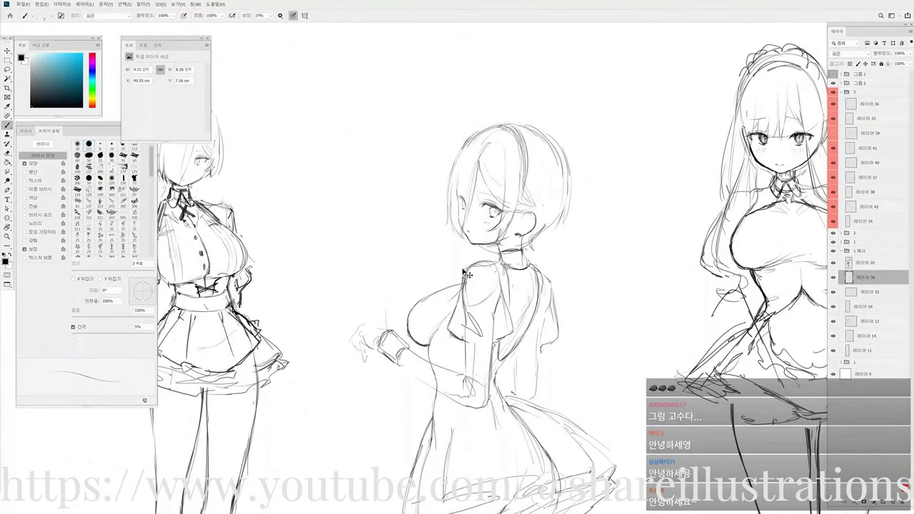
Erase and redraw the parting strand and fringe lines at the front of the crown.
{"action": "key", "text": "e"}
{"action": "key", "text": "b"}
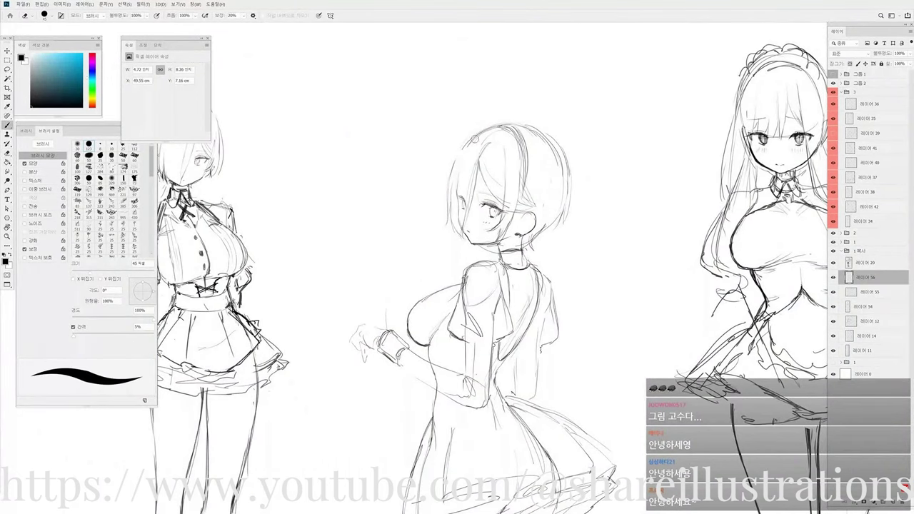
{"action": "key", "text": "e"}
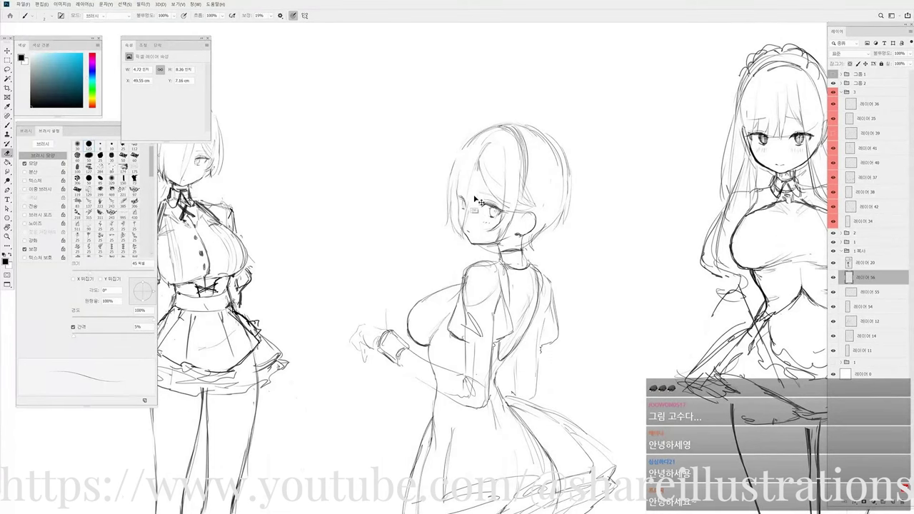
{"action": "key", "text": "b"}
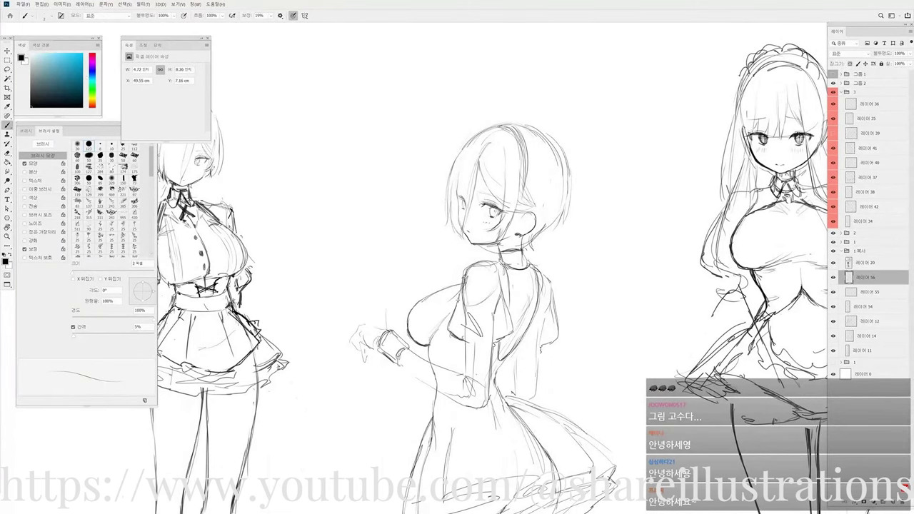
{"action": "key", "text": "e"}
{"action": "key", "text": "b"}
{"action": "scroll", "coordinate": [457, 213], "scroll_direction": "down", "scroll_amount": 1}
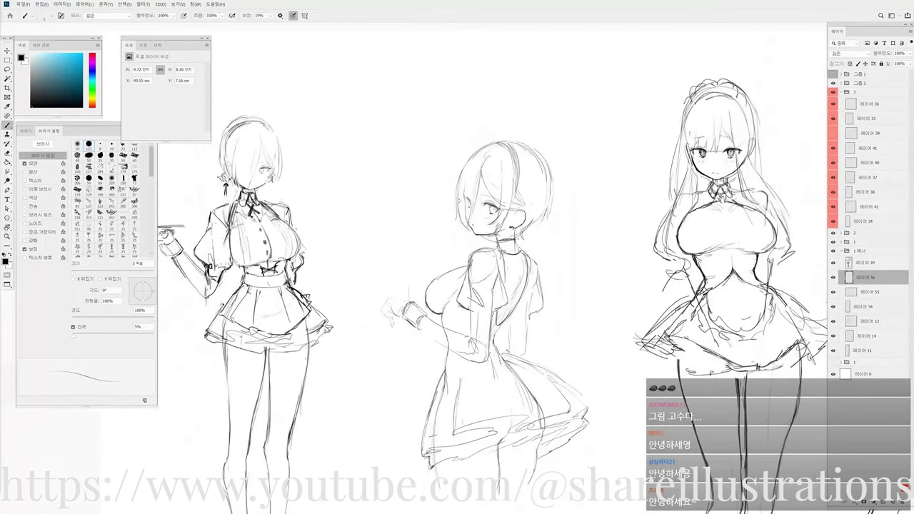
{"action": "key", "text": "e"}
{"action": "key", "text": "b"}
Inspect the figure by hiding and showing layers 56, 55 and 54 in turn.
{"action": "key", "text": "r"}
{"action": "left_click_drag", "start_coordinate": [520, 274], "coordinate": [496, 248]}
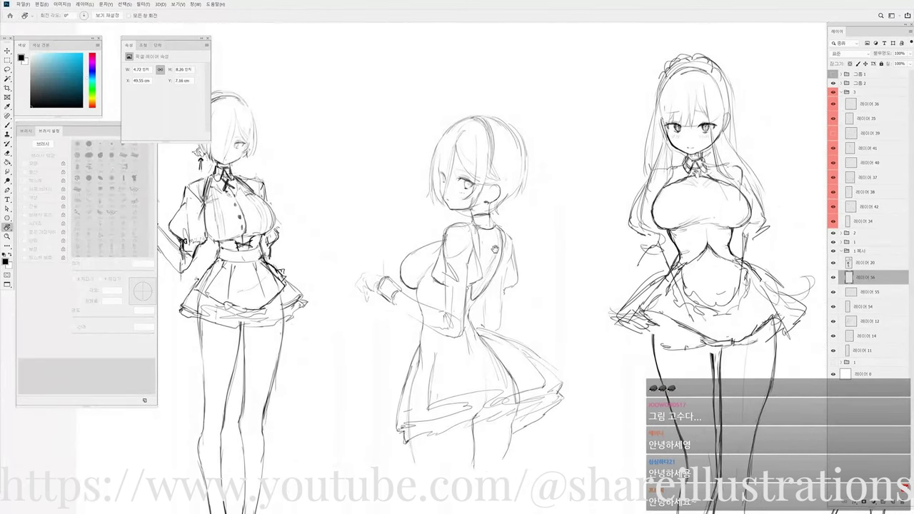
{"action": "scroll", "coordinate": [536, 226], "scroll_direction": "down", "scroll_amount": 2}
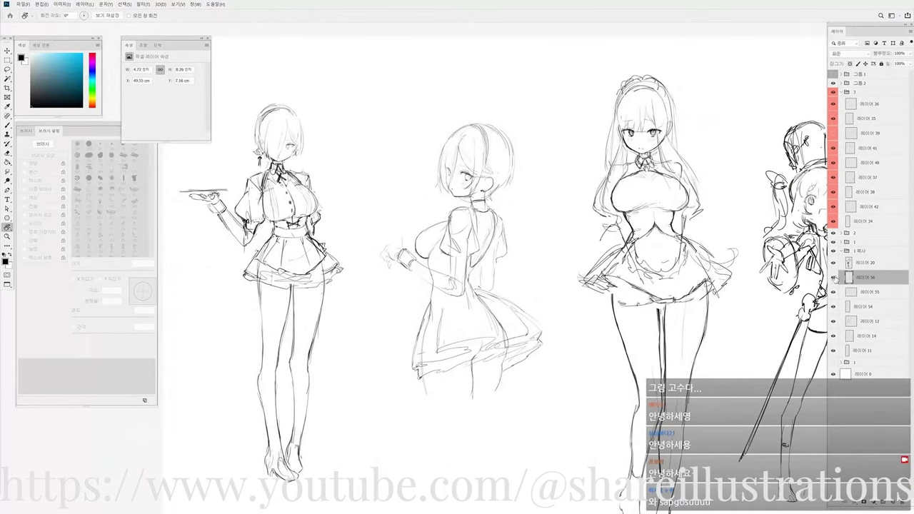
{"action": "left_click", "coordinate": [834, 294]}
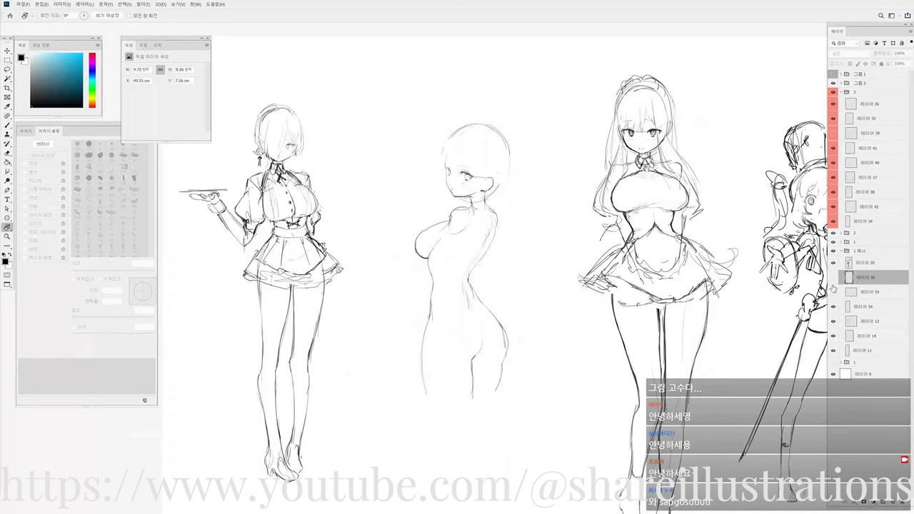
{"action": "left_click_drag", "start_coordinate": [833, 279], "coordinate": [833, 292]}
{"action": "left_click", "coordinate": [834, 307]}
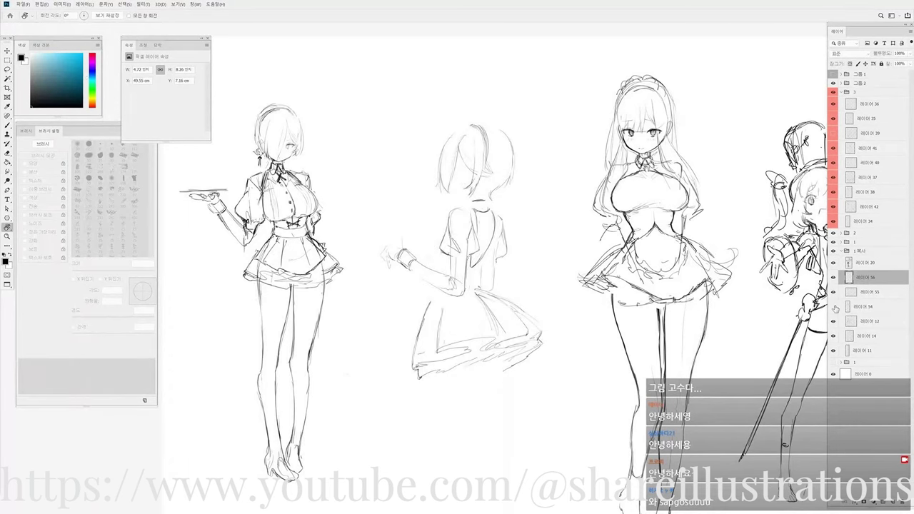
{"action": "left_click", "coordinate": [834, 307]}
Group layers 54 to 56, duplicate the group and merge the duplicate into a single layer.
{"action": "left_click", "coordinate": [863, 308]}
{"action": "left_click", "coordinate": [863, 281], "text": "shift"}
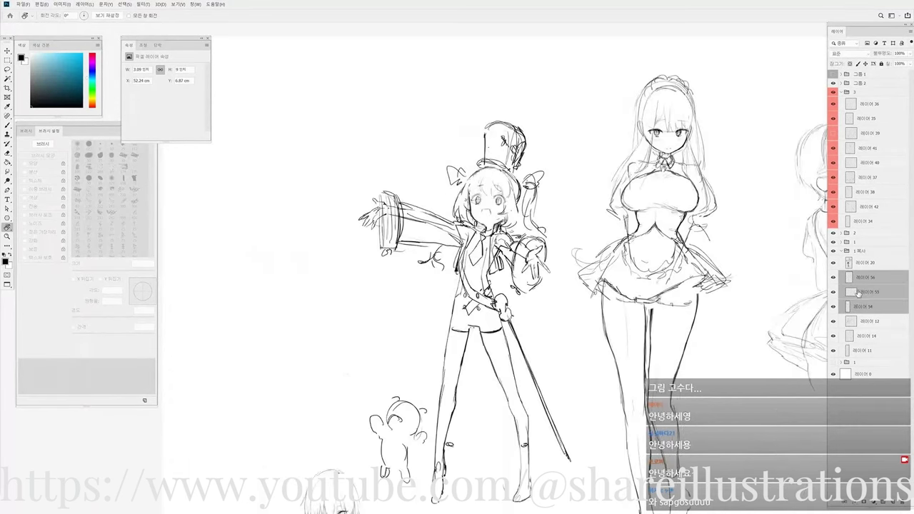
{"action": "key", "text": "ctrl+g"}
{"action": "key", "text": "ctrl+j"}
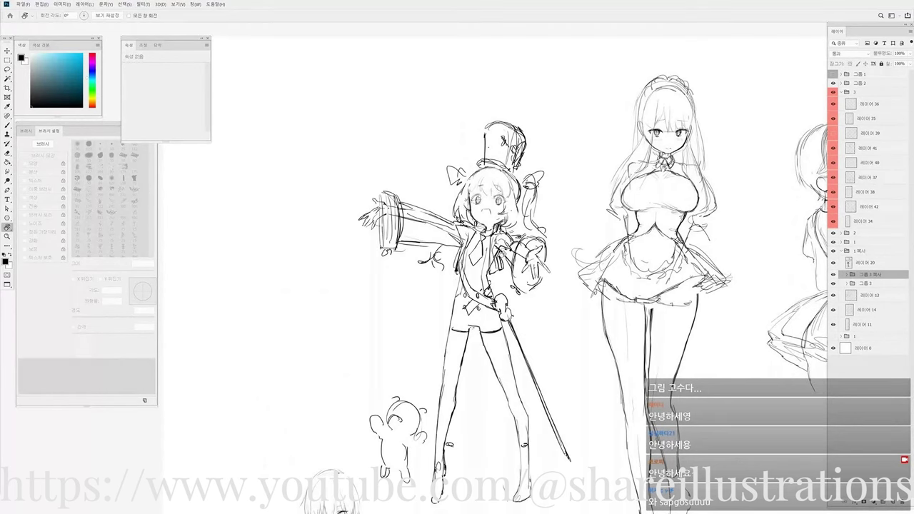
{"action": "left_click_drag", "start_coordinate": [541, 246], "coordinate": [291, 232]}
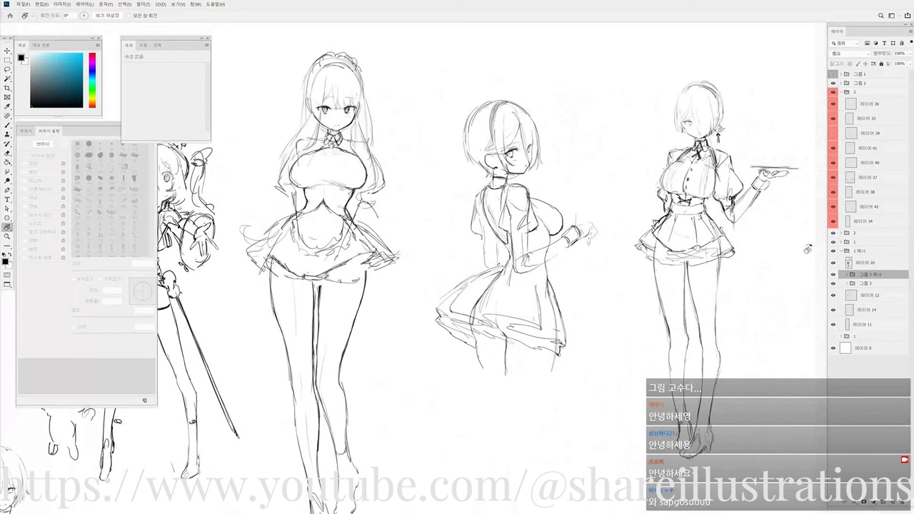
{"action": "key", "text": "ctrl+e"}
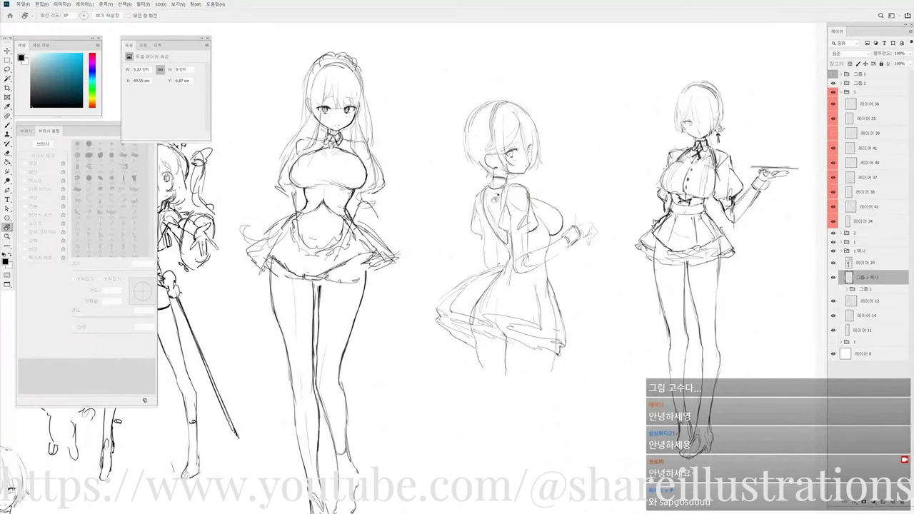
Open the merged copy in the Liquify filter and set its view to 50%.
{"action": "left_click", "coordinate": [143, 5]}
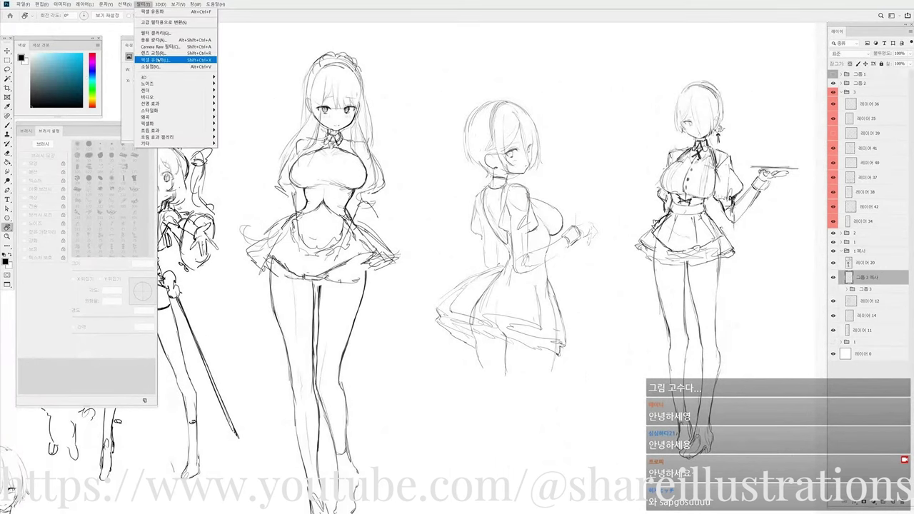
{"action": "left_click", "coordinate": [159, 60]}
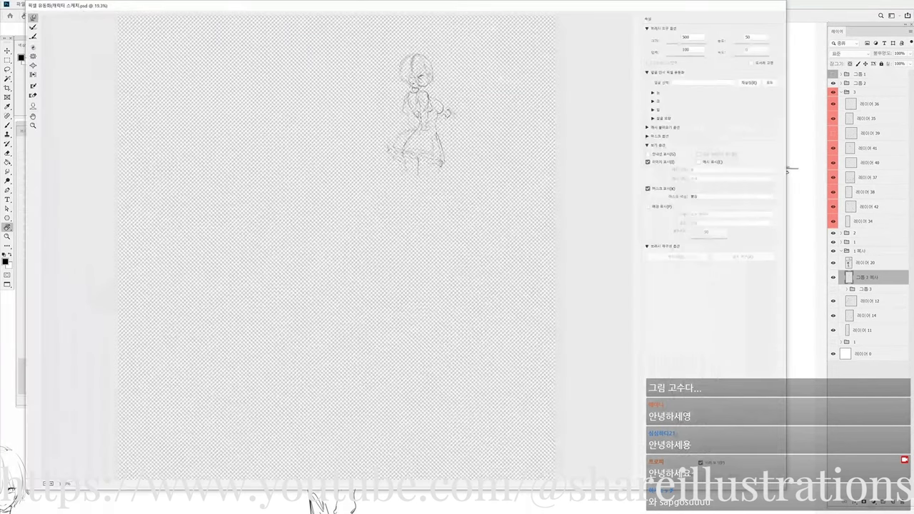
{"action": "left_click", "coordinate": [69, 483]}
{"action": "left_click", "coordinate": [80, 375]}
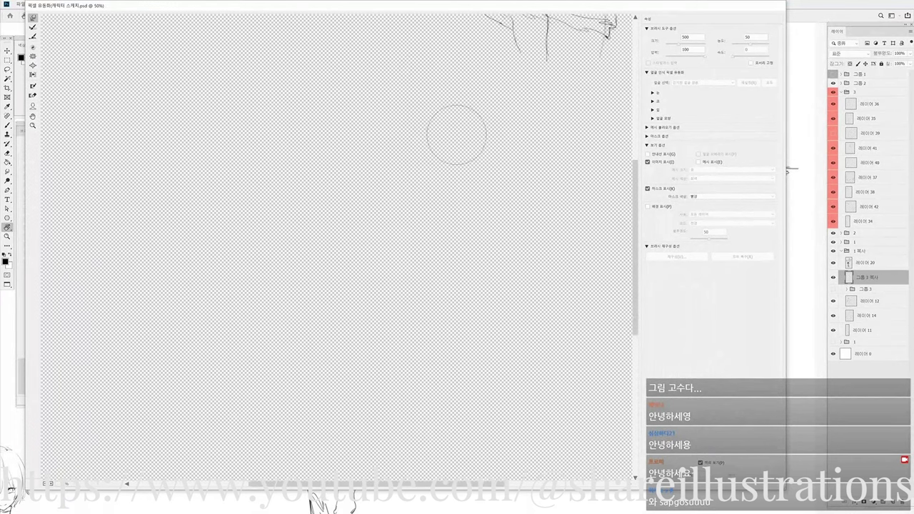
Shrink the figure's head slightly with the Pucker tool, using a 1900 brush and reducing it to 1400.
{"action": "left_click", "coordinate": [32, 56]}
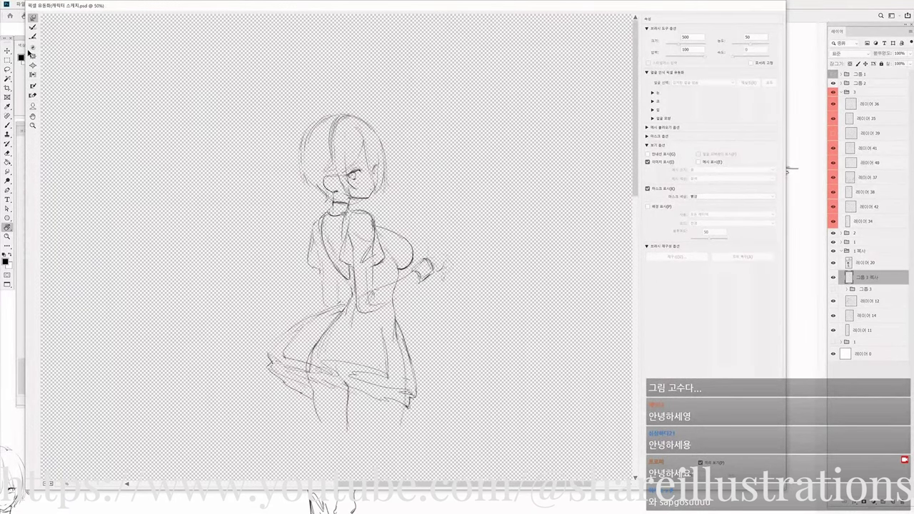
{"action": "key", "text": "bracketleft"}
{"action": "key", "text": "bracketleft"}
{"action": "left_click", "coordinate": [337, 159]}
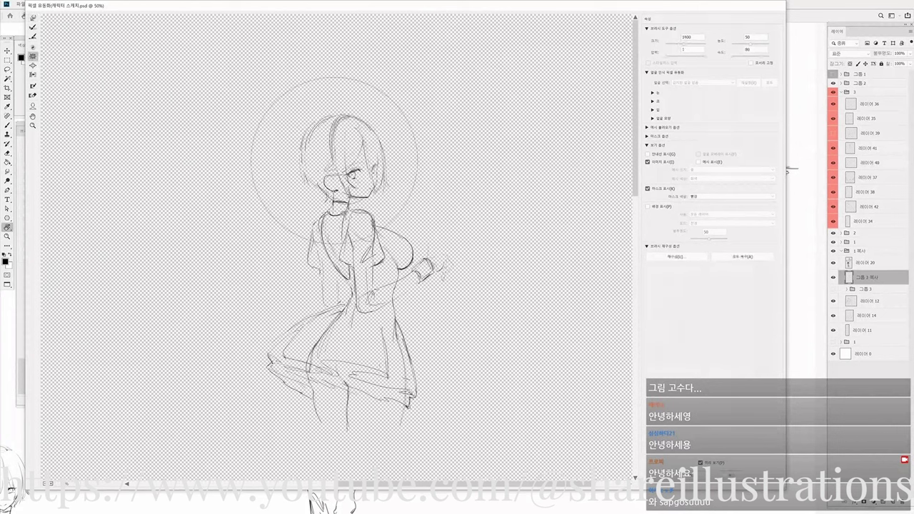
{"action": "key", "text": "bracketleft"}
{"action": "key", "text": "bracketleft"}
{"action": "key", "text": "bracketleft"}
{"action": "key", "text": "bracketleft"}
{"action": "key", "text": "bracketleft"}
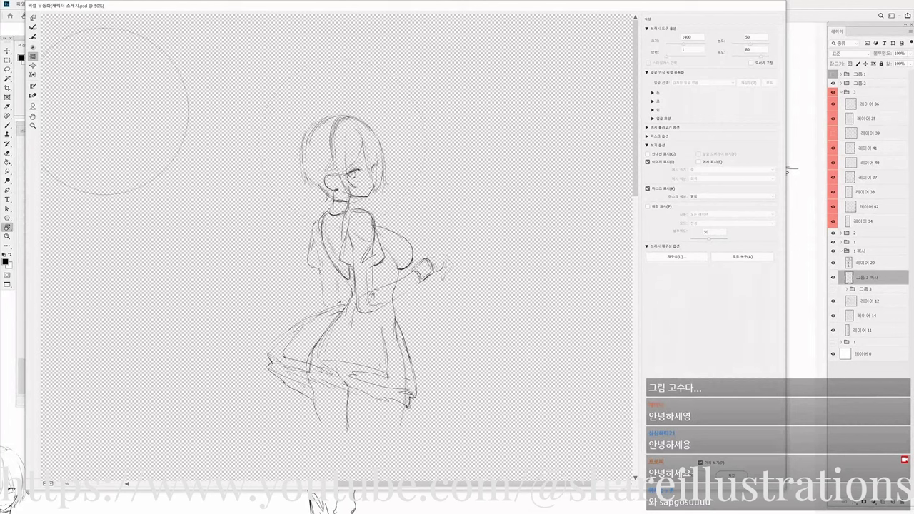
Push the back of the head and hair into shape with the Forward Warp tool at brush size 900.
{"action": "left_click", "coordinate": [32, 18]}
{"action": "key", "text": "bracketright"}
{"action": "key", "text": "bracketright"}
{"action": "key", "text": "bracketright"}
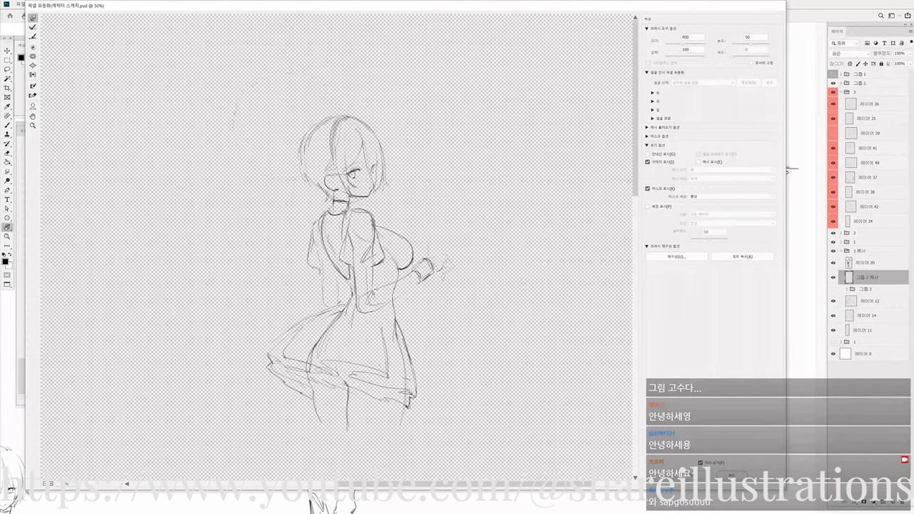
{"action": "key", "text": "bracketleft"}
{"action": "key", "text": "bracketright"}
Pucker the area around the face and neck with a brush of about 1200 and apply the Liquify changes.
{"action": "left_click", "coordinate": [33, 56]}
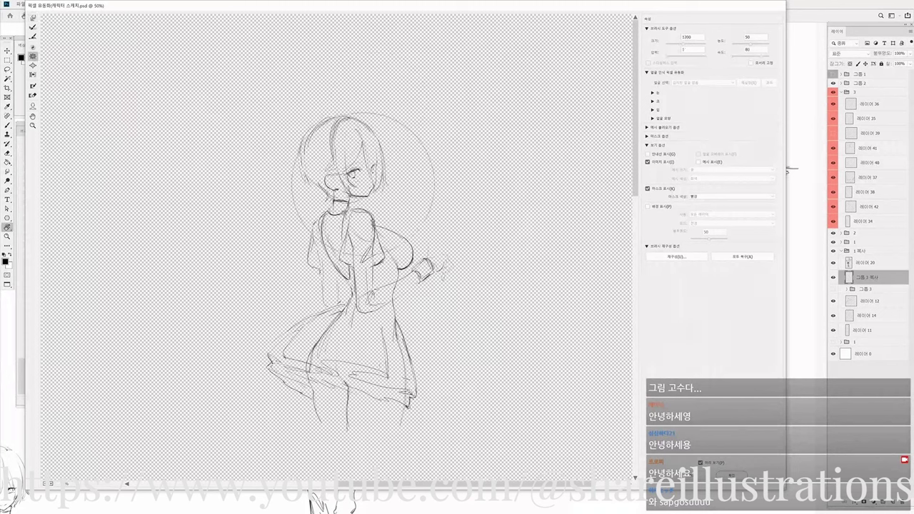
{"action": "key", "text": "bracketleft"}
{"action": "left_click", "coordinate": [731, 475]}
Examine the adjusted figure's proportions beside the neighbouring figures in both flipped and unflipped views.
{"action": "scroll", "coordinate": [503, 176], "scroll_direction": "down", "scroll_amount": 4}
{"action": "key", "text": "ctrl+shift+h"}
{"action": "left_click_drag", "start_coordinate": [311, 229], "coordinate": [455, 231]}
{"action": "key", "text": "ctrl+shift+h"}
{"action": "left_click_drag", "start_coordinate": [647, 230], "coordinate": [512, 263]}
{"action": "scroll", "coordinate": [575, 263], "scroll_direction": "up", "scroll_amount": 4}
{"action": "left_click_drag", "start_coordinate": [575, 263], "coordinate": [519, 267]}
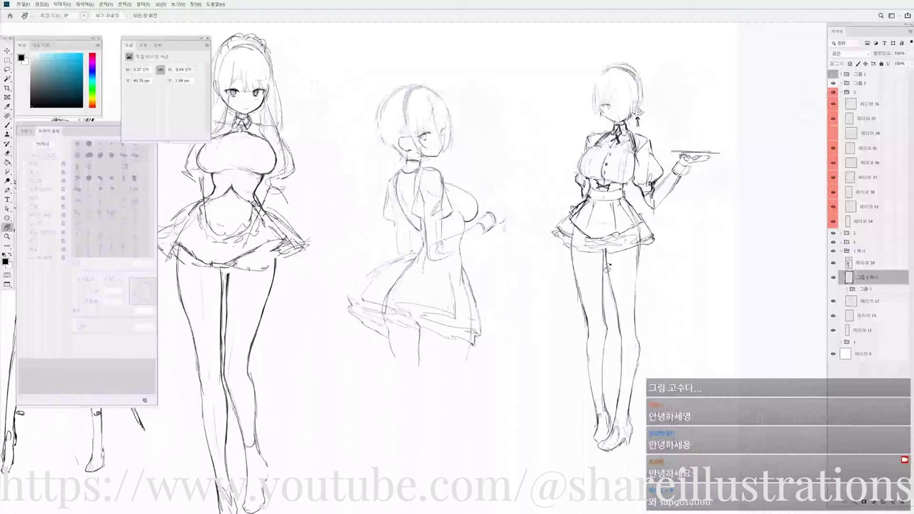
Hide the merged copy, show the original layer group 그룹 3 and expand it.
{"action": "left_click", "coordinate": [833, 277]}
{"action": "left_click", "coordinate": [833, 289]}
{"action": "left_click", "coordinate": [847, 289]}
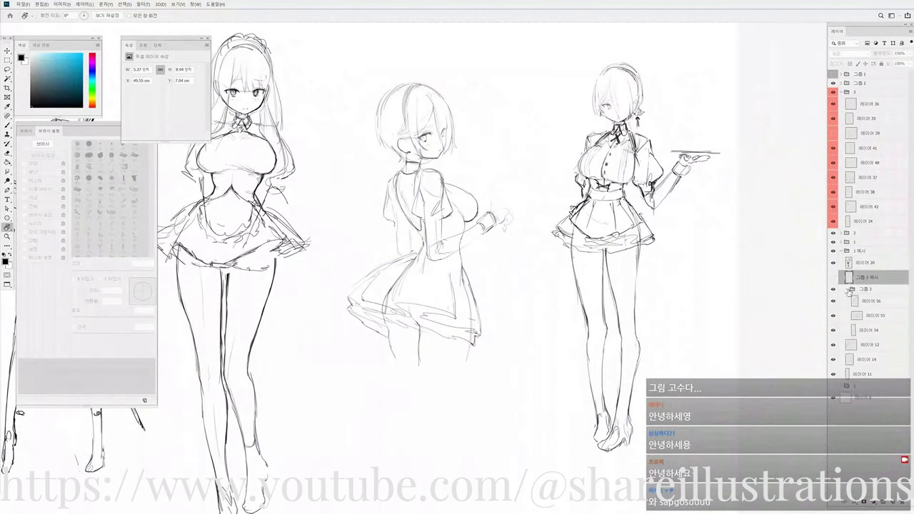
Reapply the Liquify reshaping to 레이어 54, 레이어 55 and 레이어 56 inside 그룹 3.
{"action": "left_click", "coordinate": [852, 329]}
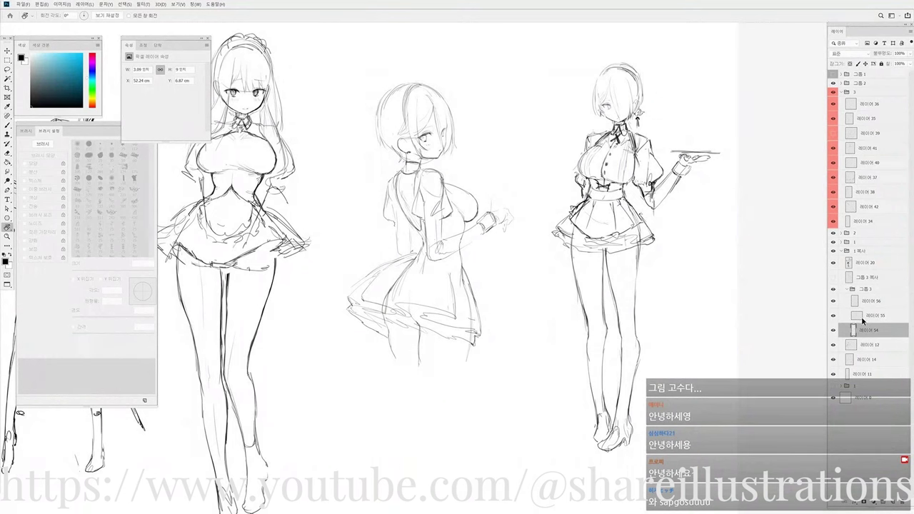
{"action": "key", "text": "ctrl+z"}
{"action": "left_click", "coordinate": [862, 320]}
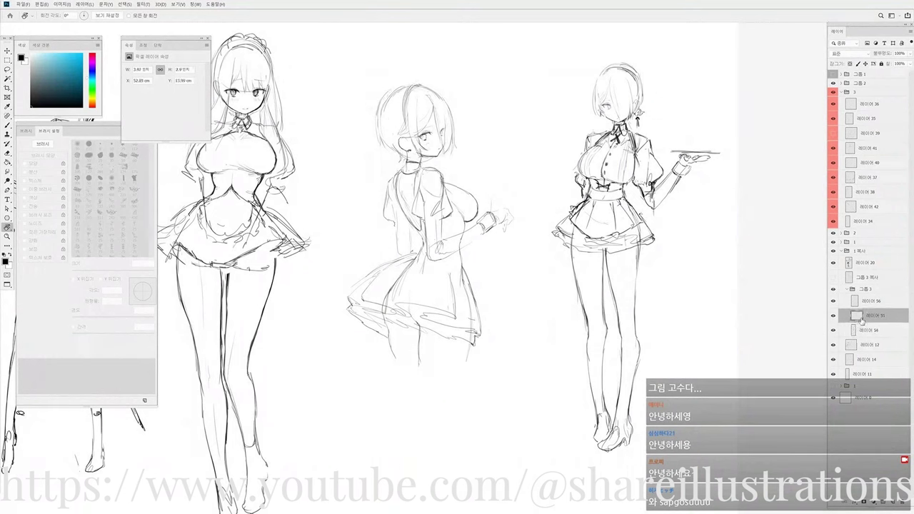
{"action": "left_click_drag", "start_coordinate": [863, 319], "coordinate": [833, 301]}
{"action": "left_click", "coordinate": [871, 302]}
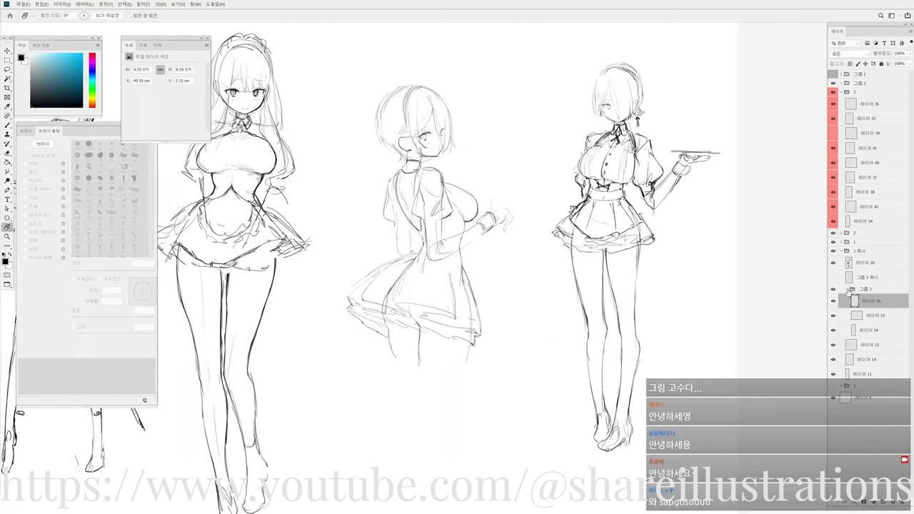
Collapse 그룹 3, delete the hidden merged copy 그룹 3 복사, and select 그룹 3.
{"action": "left_click", "coordinate": [846, 289]}
{"action": "left_click", "coordinate": [847, 279]}
{"action": "key", "text": "Delete"}
{"action": "left_click", "coordinate": [860, 275]}
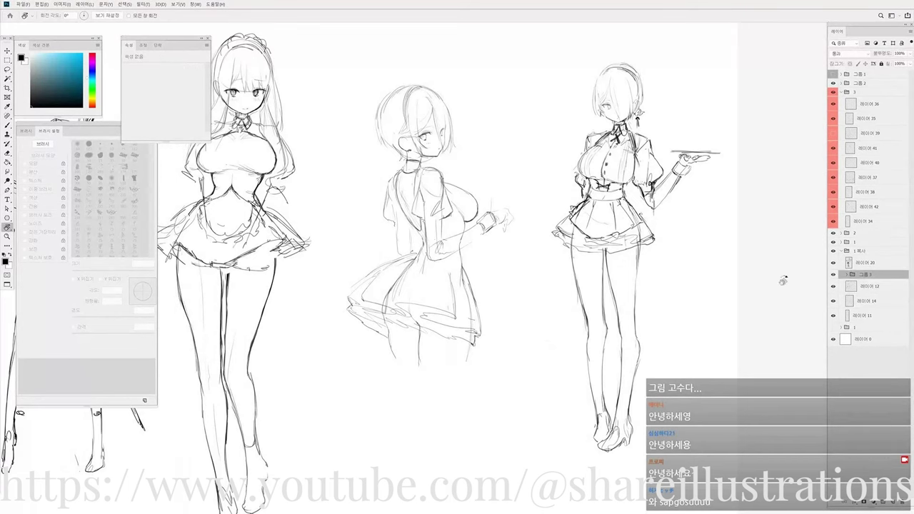
Scale the back-view figure in 그룹 3 to 124.88% and rotate it 3.19° with Free Transform.
{"action": "left_click_drag", "start_coordinate": [591, 264], "coordinate": [685, 285]}
{"action": "scroll", "coordinate": [579, 276], "scroll_direction": "down", "scroll_amount": 3}
{"action": "left_click_drag", "start_coordinate": [579, 275], "coordinate": [553, 258]}
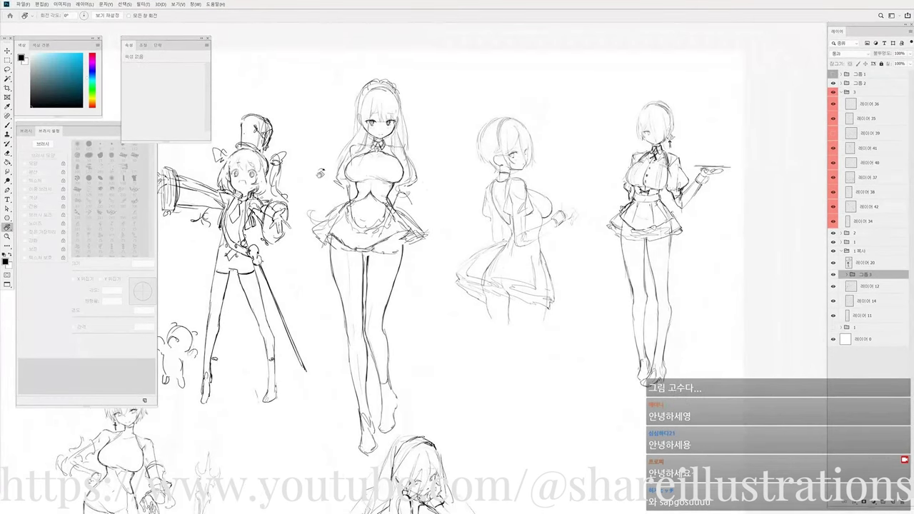
{"action": "left_click", "coordinate": [834, 275]}
{"action": "left_click", "coordinate": [833, 276]}
{"action": "key", "text": "ctrl+t"}
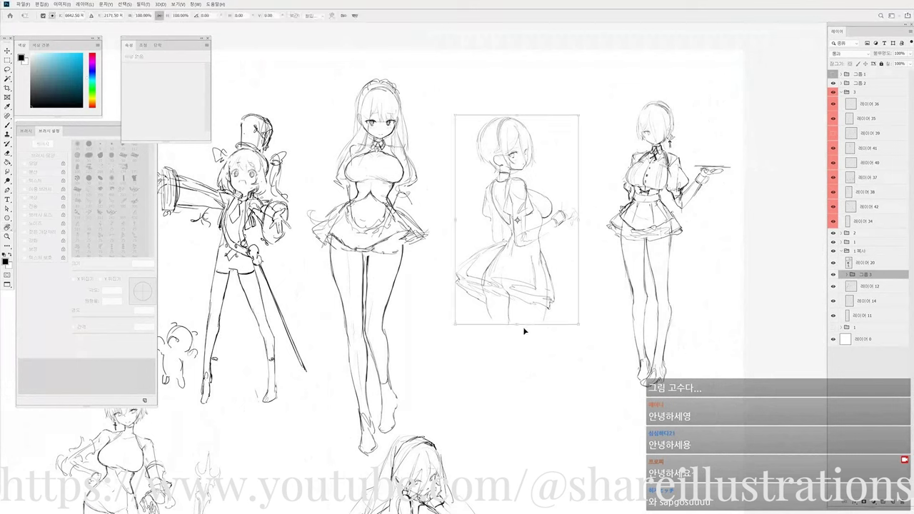
{"action": "left_click_drag", "start_coordinate": [517, 327], "coordinate": [516, 375]}
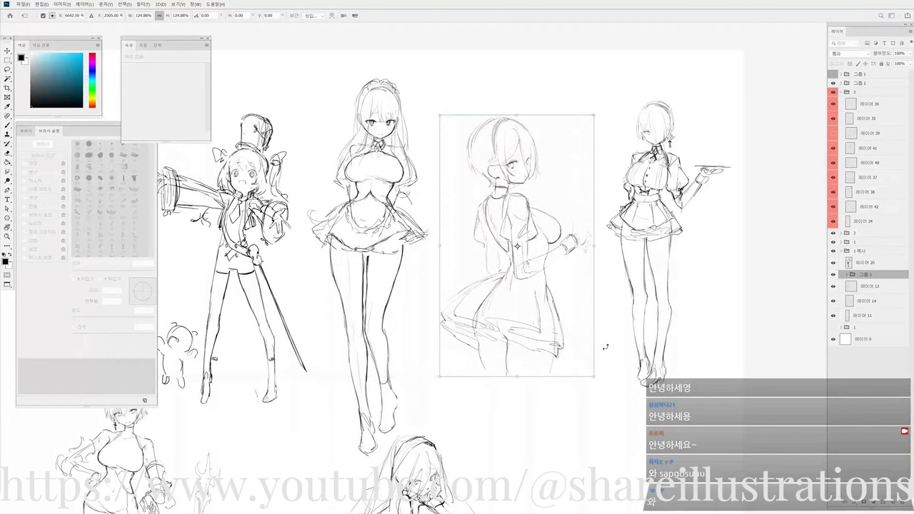
{"action": "left_click_drag", "start_coordinate": [616, 349], "coordinate": [600, 339]}
{"action": "key", "text": "Return"}
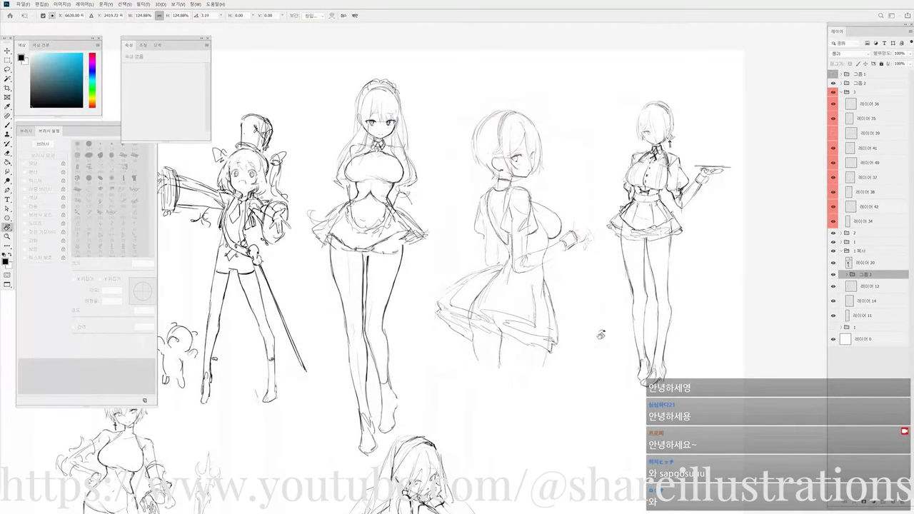
{"action": "key", "text": "r"}
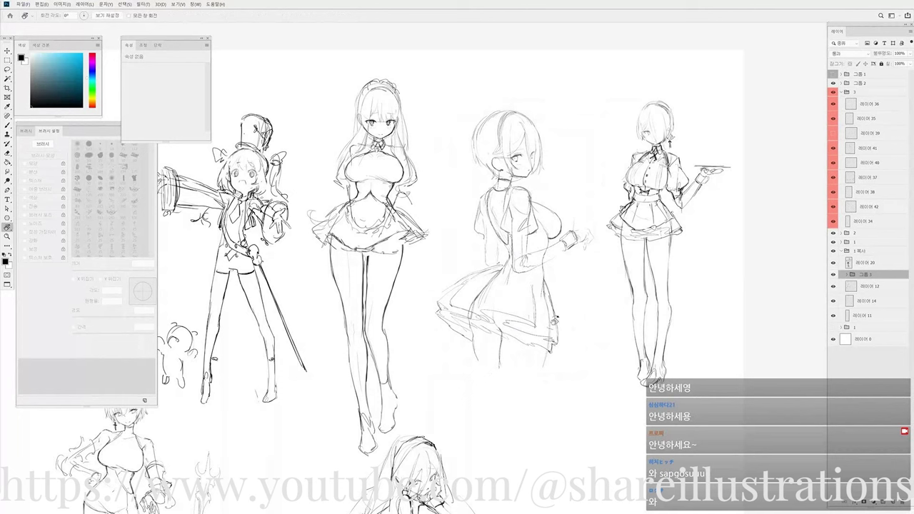
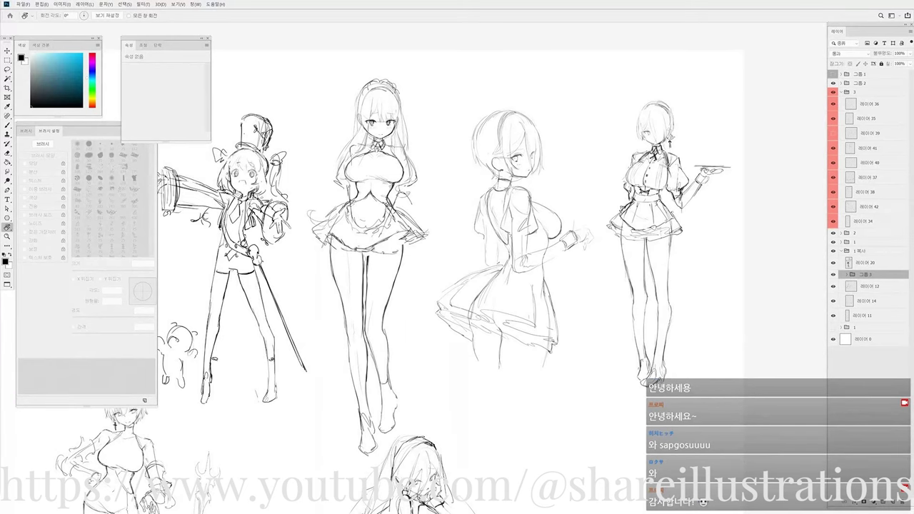
Check what the layers below 레이어 20 contain, including those inside 그룹 3, by toggling their visibility.
{"action": "mouse_move", "coordinate": [572, 278]}
{"action": "left_mouse_down"}
{"action": "mouse_move", "coordinate": [543, 246]}
{"action": "mouse_move", "coordinate": [558, 273]}
{"action": "left_mouse_up"}
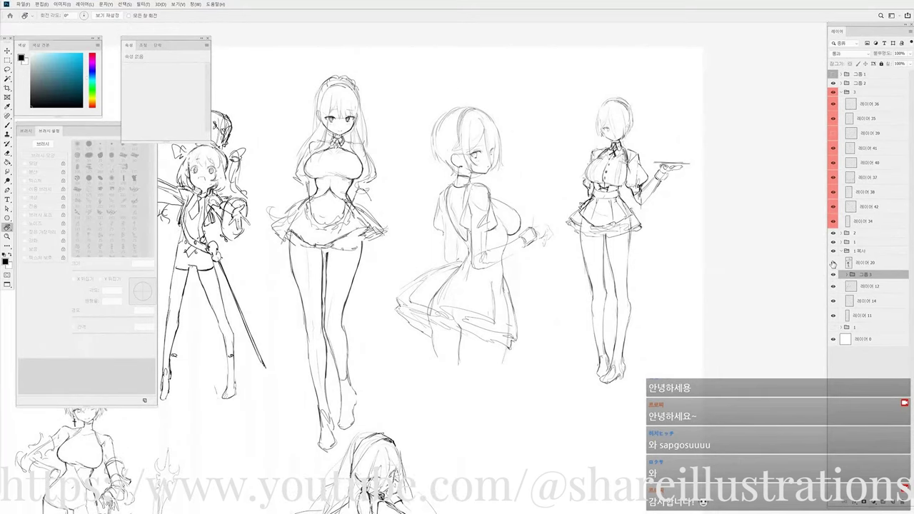
{"action": "left_click", "coordinate": [834, 288]}
{"action": "left_click", "coordinate": [833, 288]}
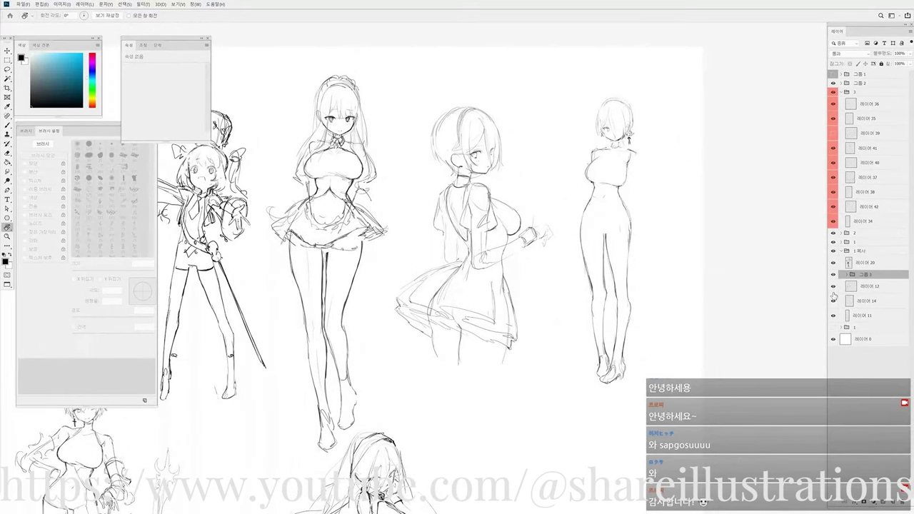
{"action": "left_click", "coordinate": [833, 300]}
{"action": "left_click", "coordinate": [833, 300]}
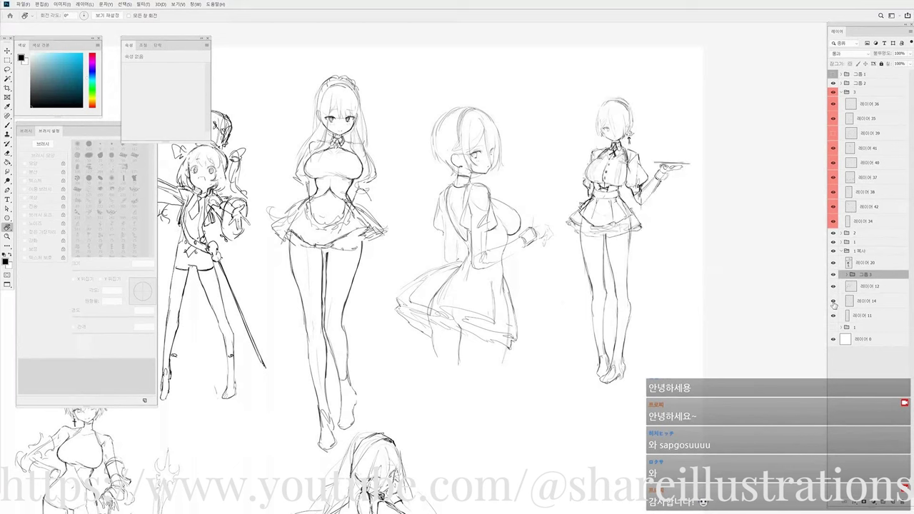
{"action": "left_click", "coordinate": [846, 274]}
{"action": "left_click", "coordinate": [833, 286]}
{"action": "left_click", "coordinate": [833, 286]}
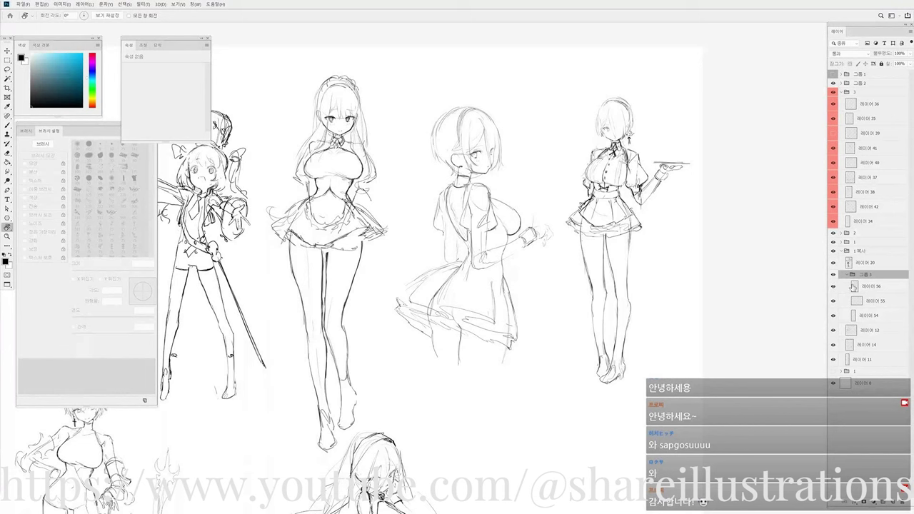
Lasso the skirt and upper legs on 레이어 56, reshape them slightly shorter with Free Transform, and deselect.
{"action": "left_click", "coordinate": [871, 286]}
{"action": "key", "text": "l"}
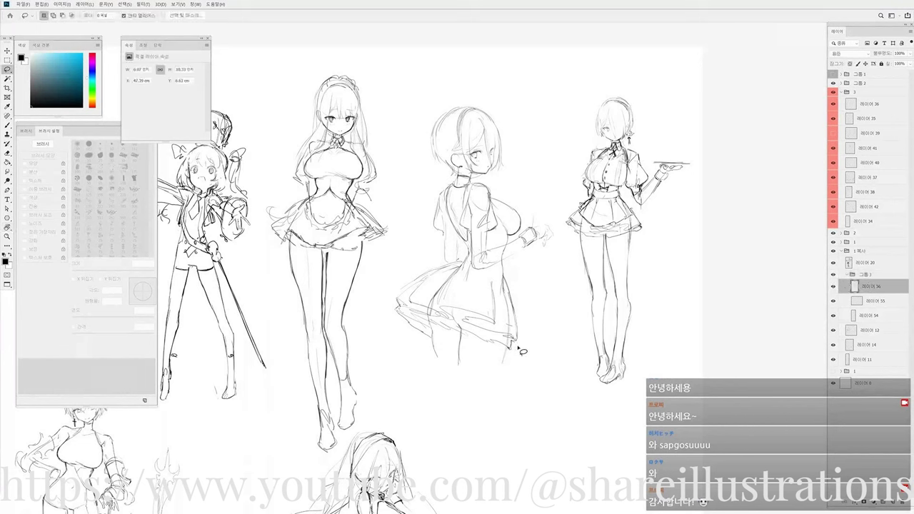
{"action": "mouse_move", "coordinate": [528, 354]}
{"action": "left_mouse_down"}
{"action": "mouse_move", "coordinate": [478, 356]}
{"action": "mouse_move", "coordinate": [404, 338]}
{"action": "mouse_move", "coordinate": [397, 293]}
{"action": "mouse_move", "coordinate": [453, 262]}
{"action": "mouse_move", "coordinate": [475, 276]}
{"action": "mouse_move", "coordinate": [504, 269]}
{"action": "mouse_move", "coordinate": [525, 309]}
{"action": "left_mouse_up"}
{"action": "key", "text": "ctrl+t"}
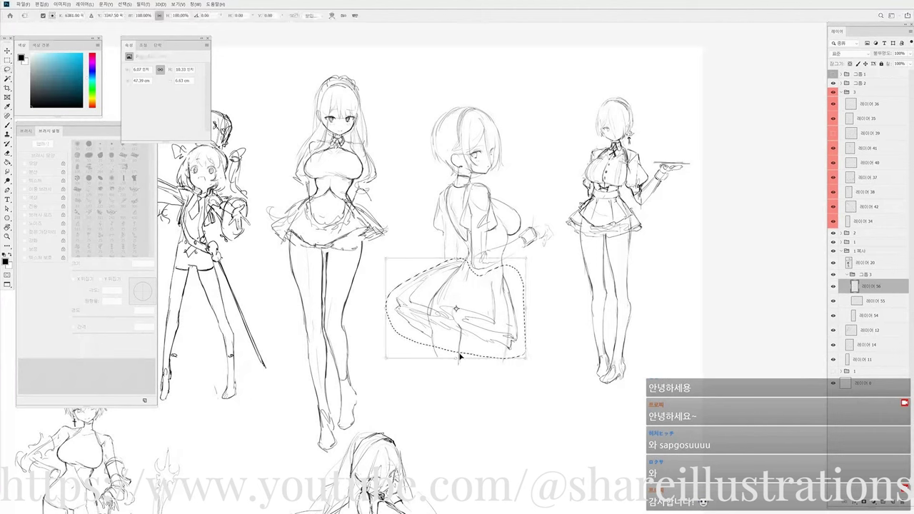
{"action": "mouse_move", "coordinate": [457, 359]}
{"action": "left_mouse_down"}
{"action": "mouse_move", "coordinate": [449, 320]}
{"action": "mouse_move", "coordinate": [589, 282]}
{"action": "mouse_move", "coordinate": [589, 301]}
{"action": "left_mouse_up"}
{"action": "right_click", "coordinate": [463, 325]}
{"action": "left_click", "coordinate": [476, 373]}
{"action": "key", "text": "Return"}
{"action": "key", "text": "ctrl+d"}
Flip the canvas view horizontally and redraw the figure's choker, neckline and back straps with a 5 px brush.
{"action": "key", "text": "ctrl+shift+h"}
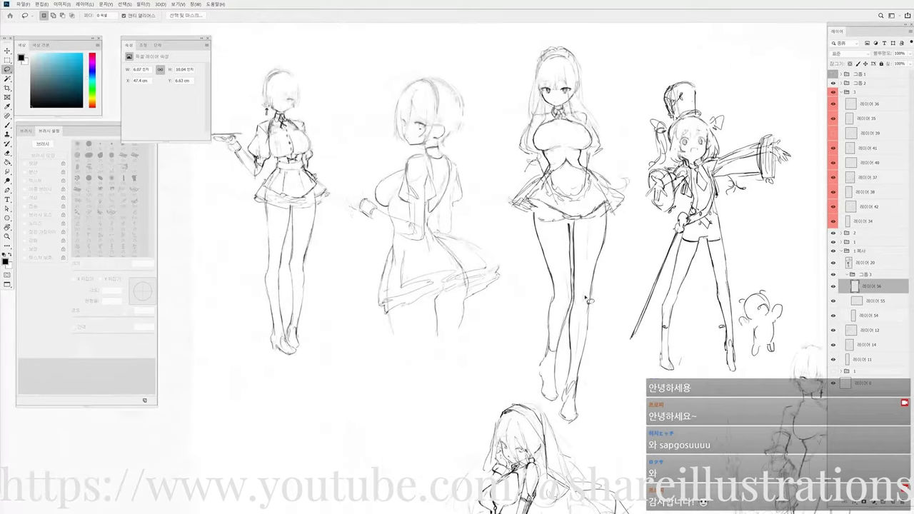
{"action": "left_click_drag", "start_coordinate": [502, 310], "coordinate": [514, 318]}
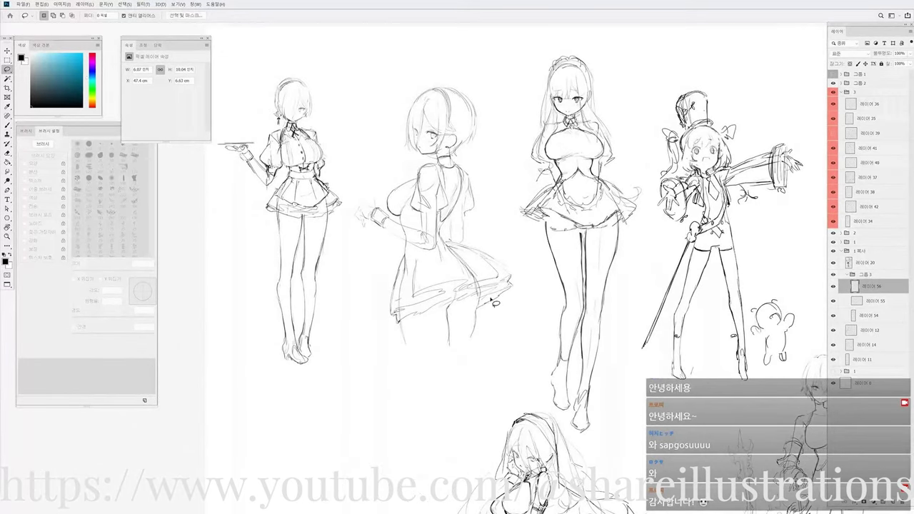
{"action": "key", "text": "e"}
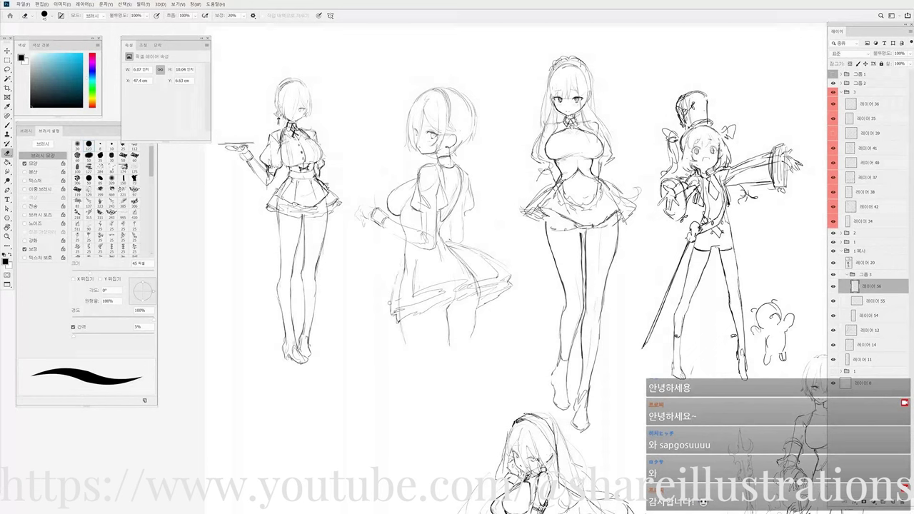
{"action": "key", "text": "b"}
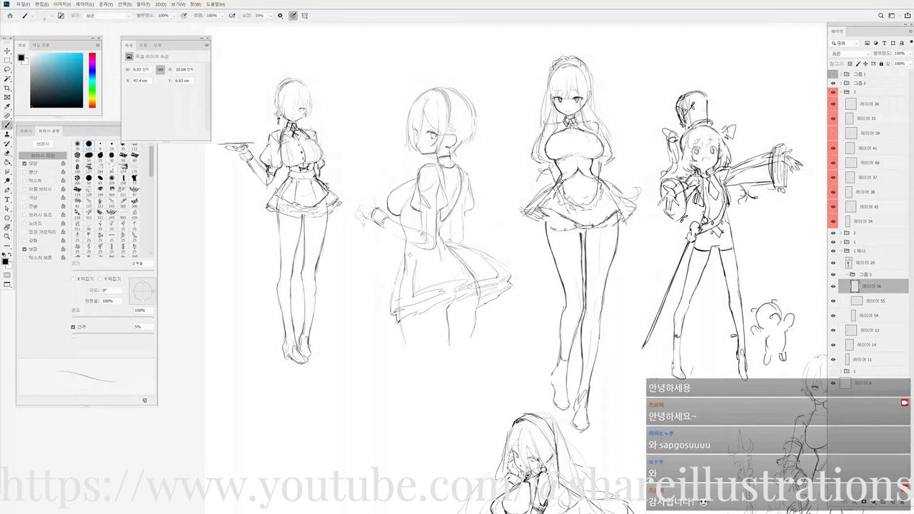
{"action": "key", "text": "bracketright"}
{"action": "key", "text": "bracketright"}
{"action": "key", "text": "bracketright"}
{"action": "scroll", "coordinate": [435, 200], "scroll_direction": "up", "scroll_amount": 1}
{"action": "left_click_drag", "start_coordinate": [435, 201], "coordinate": [436, 216]}
{"action": "key", "text": "r"}
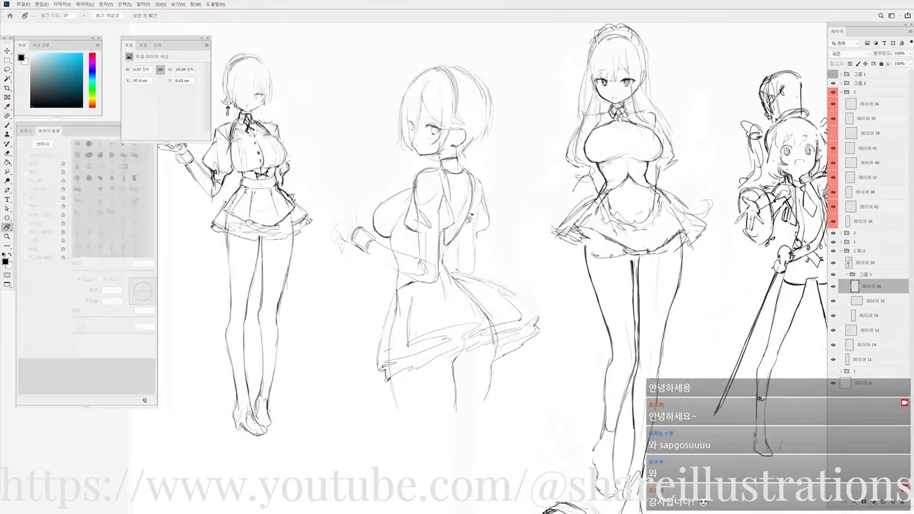
{"action": "scroll", "coordinate": [460, 217], "scroll_direction": "up", "scroll_amount": 2}
{"action": "key", "text": "b"}
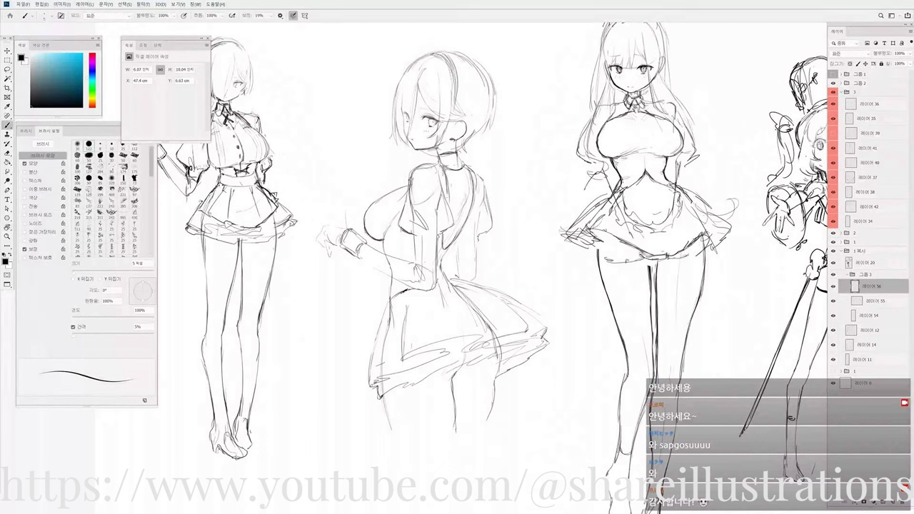
{"action": "left_click_drag", "start_coordinate": [445, 173], "coordinate": [448, 203]}
{"action": "mouse_move", "coordinate": [434, 155]}
{"action": "left_mouse_down"}
{"action": "mouse_move", "coordinate": [437, 163]}
{"action": "mouse_move", "coordinate": [462, 155]}
{"action": "mouse_move", "coordinate": [500, 206]}
{"action": "left_mouse_up"}
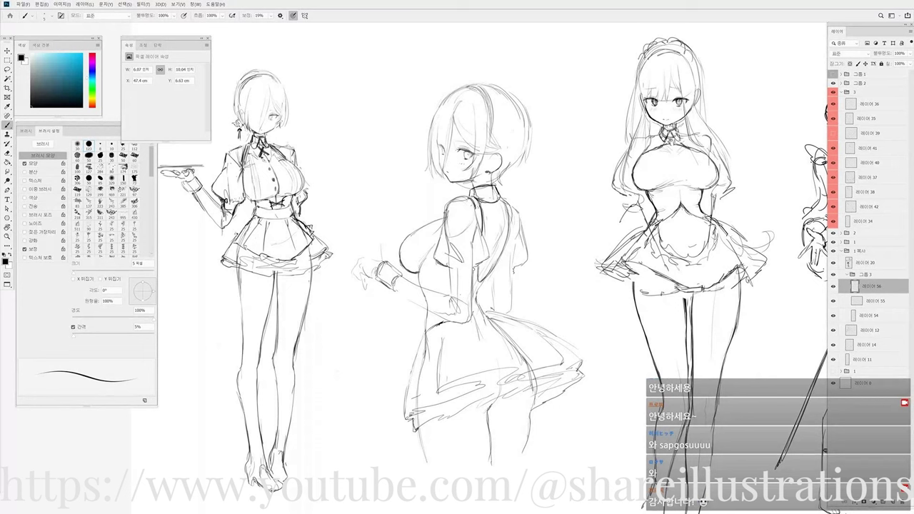
Draw the near short sleeve's gathered cuff with a ribbon bow and refine the strap lines on the back.
{"action": "mouse_move", "coordinate": [480, 205]}
{"action": "left_mouse_down"}
{"action": "mouse_move", "coordinate": [483, 228]}
{"action": "mouse_move", "coordinate": [505, 208]}
{"action": "mouse_move", "coordinate": [511, 249]}
{"action": "mouse_move", "coordinate": [465, 269]}
{"action": "left_mouse_up"}
{"action": "left_click_drag", "start_coordinate": [475, 258], "coordinate": [473, 269]}
{"action": "left_click_drag", "start_coordinate": [468, 268], "coordinate": [448, 264]}
{"action": "mouse_move", "coordinate": [458, 269]}
{"action": "left_mouse_down"}
{"action": "mouse_move", "coordinate": [449, 265]}
{"action": "mouse_move", "coordinate": [453, 279]}
{"action": "mouse_move", "coordinate": [461, 267]}
{"action": "mouse_move", "coordinate": [474, 279]}
{"action": "left_mouse_up"}
{"action": "left_click_drag", "start_coordinate": [461, 273], "coordinate": [513, 241]}
{"action": "scroll", "coordinate": [515, 243], "scroll_direction": "down", "scroll_amount": 1}
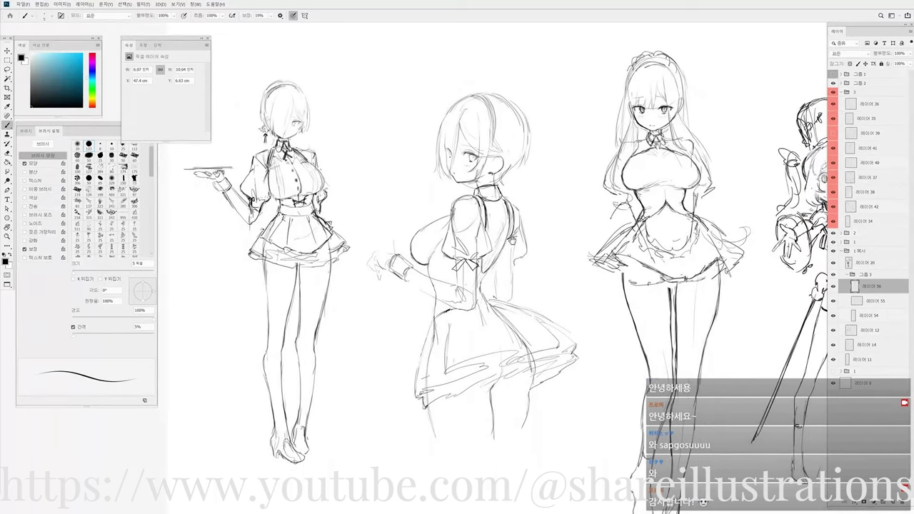
{"action": "scroll", "coordinate": [418, 260], "scroll_direction": "up", "scroll_amount": 1}
{"action": "mouse_move", "coordinate": [418, 267]}
{"action": "left_mouse_down"}
{"action": "mouse_move", "coordinate": [429, 275]}
{"action": "mouse_move", "coordinate": [427, 250]}
{"action": "mouse_move", "coordinate": [447, 238]}
{"action": "left_mouse_up"}
{"action": "key", "text": "ctrl+z"}
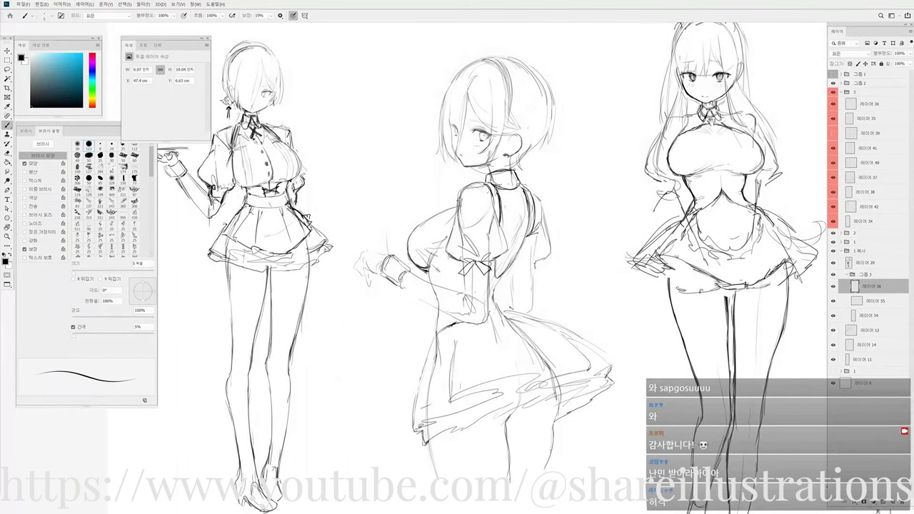
{"action": "key", "text": "e"}
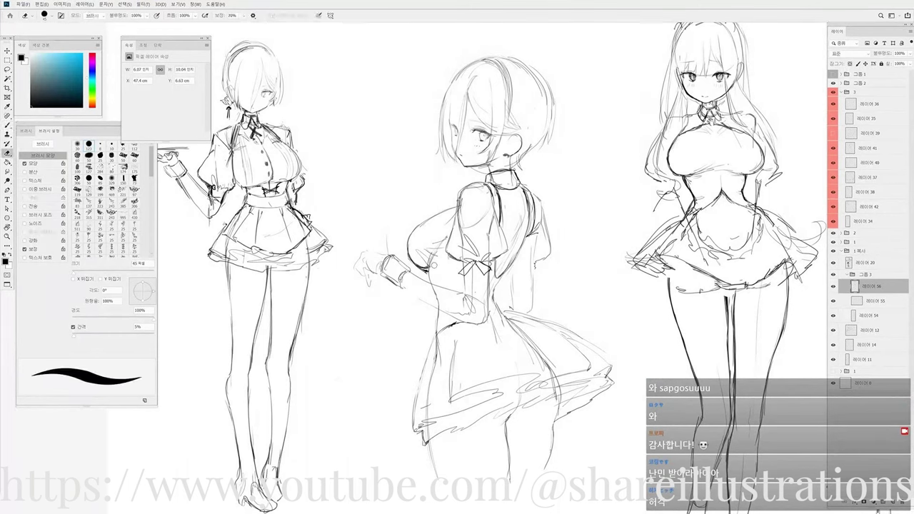
{"action": "key", "text": "p"}
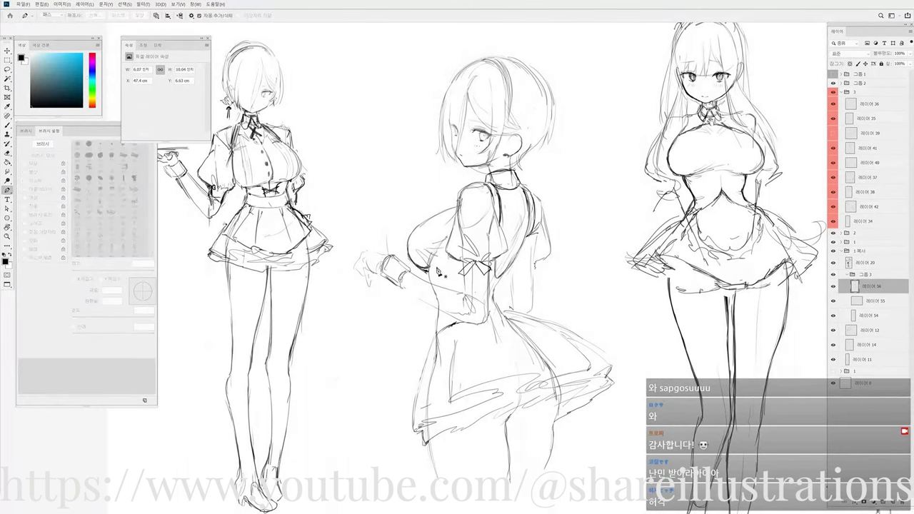
{"action": "key", "text": "e"}
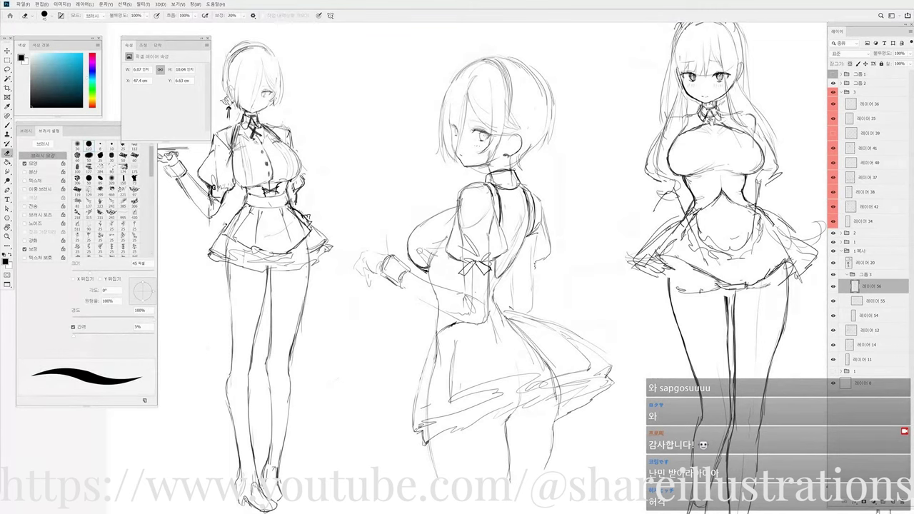
{"action": "key", "text": "b"}
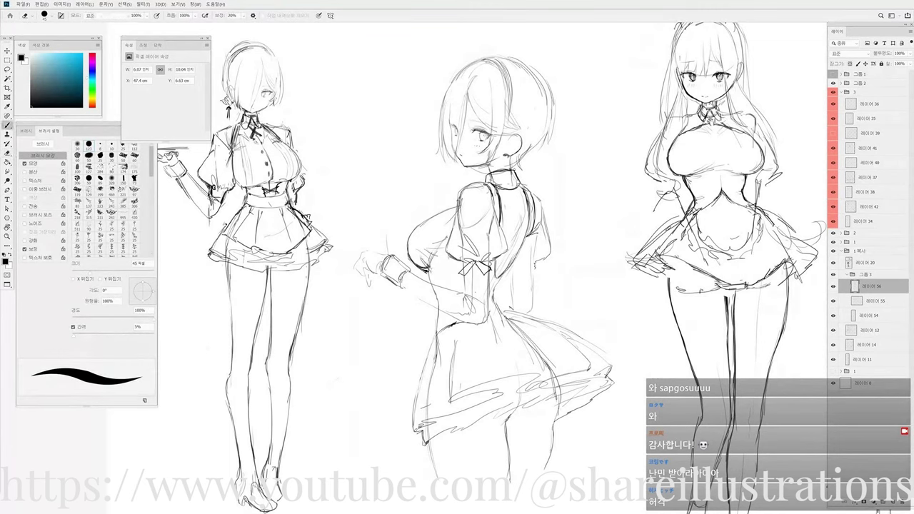
{"action": "key", "text": "e"}
{"action": "key", "text": "b"}
{"action": "key", "text": "b"}
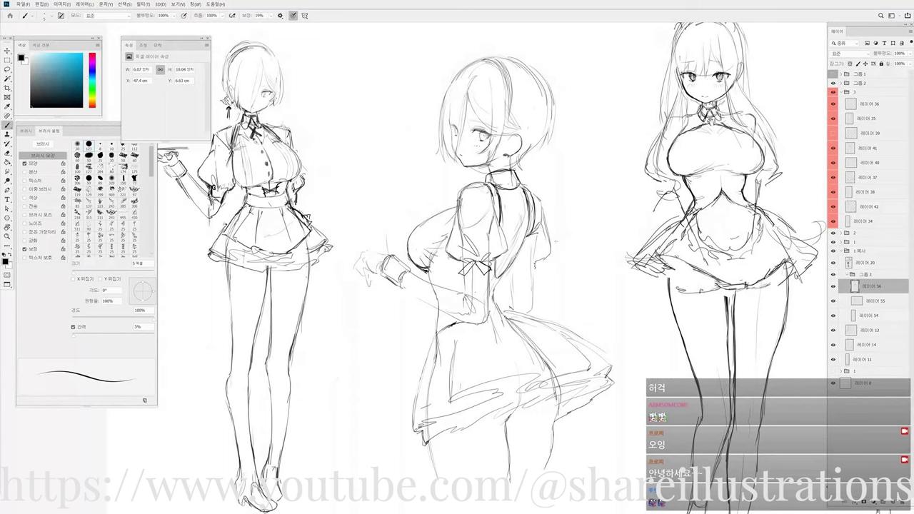
Select 레이어 54 and touch up the figure's shoulder and upper-back lines with a 5 px brush and a 45 px eraser.
{"action": "left_click_drag", "start_coordinate": [556, 247], "coordinate": [526, 242]}
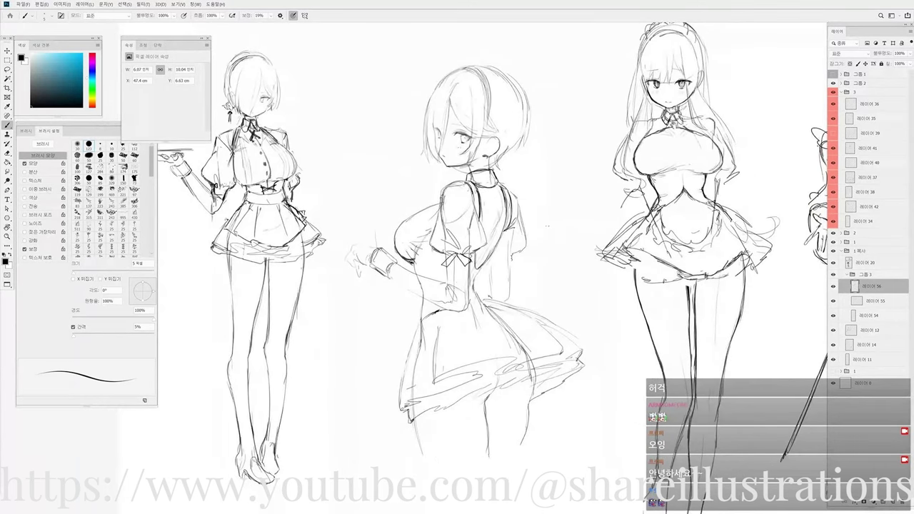
{"action": "left_click", "coordinate": [833, 315]}
{"action": "left_click", "coordinate": [833, 315]}
{"action": "left_click", "coordinate": [867, 315]}
{"action": "key", "text": "e"}
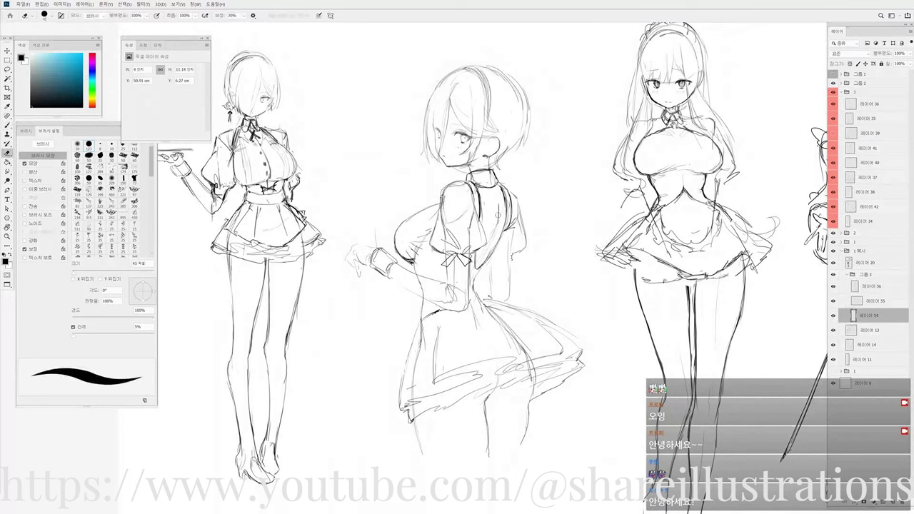
{"action": "key", "text": "b"}
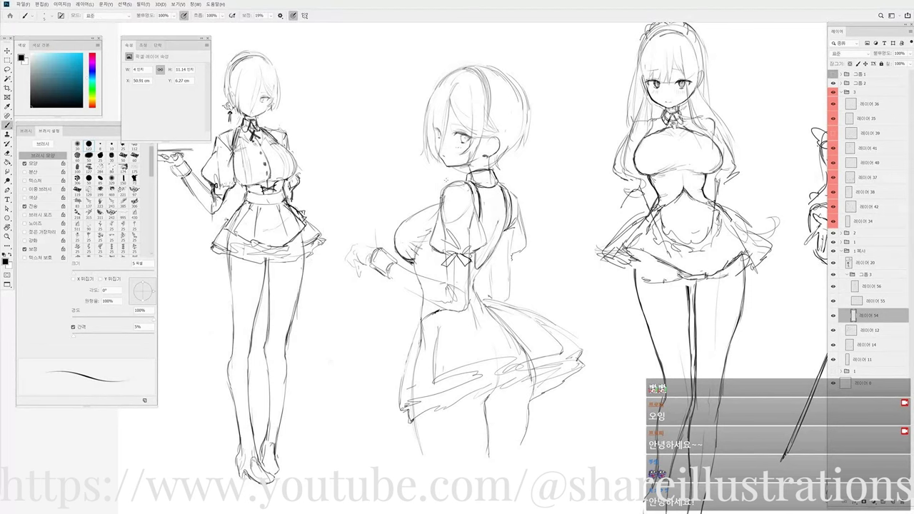
{"action": "key", "text": "e"}
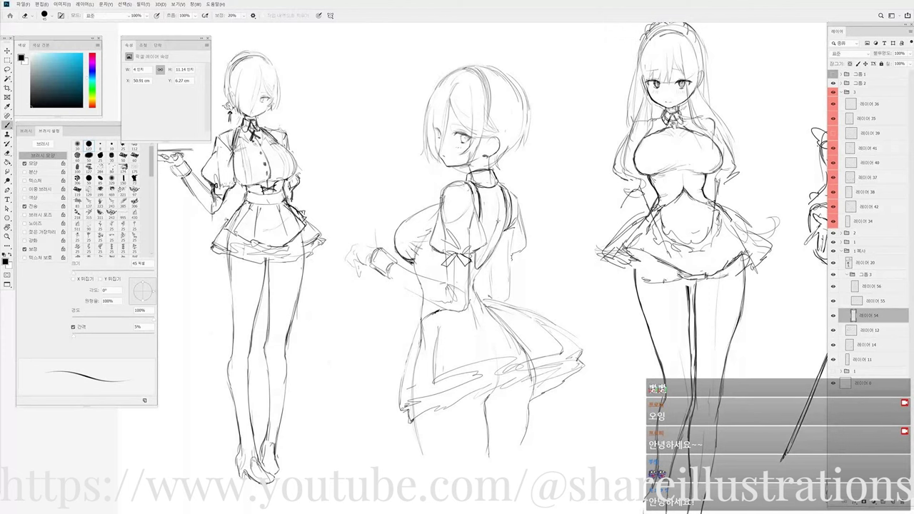
{"action": "key", "text": "b"}
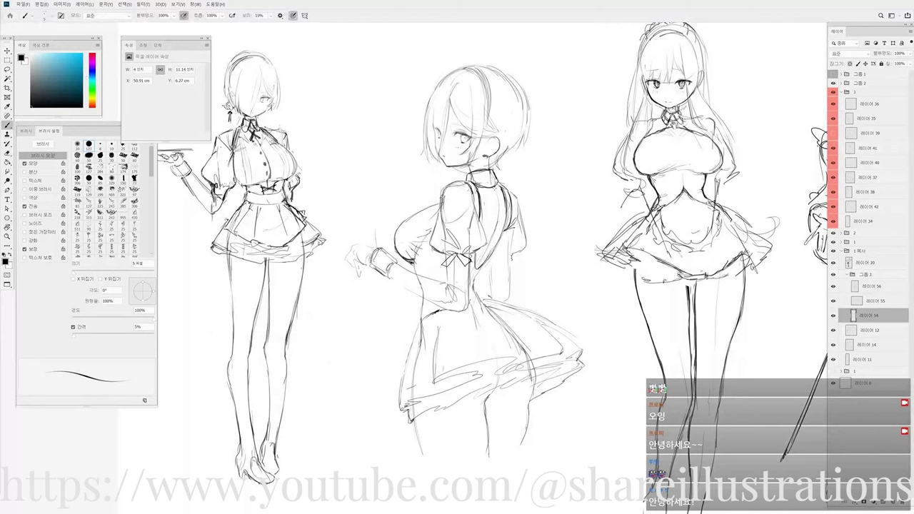
{"action": "left_click_drag", "start_coordinate": [496, 190], "coordinate": [497, 198]}
Flip the canvas view horizontally and check what 레이어 54 contributes to the figure by toggling its visibility.
{"action": "key", "text": "ctrl+shift+h"}
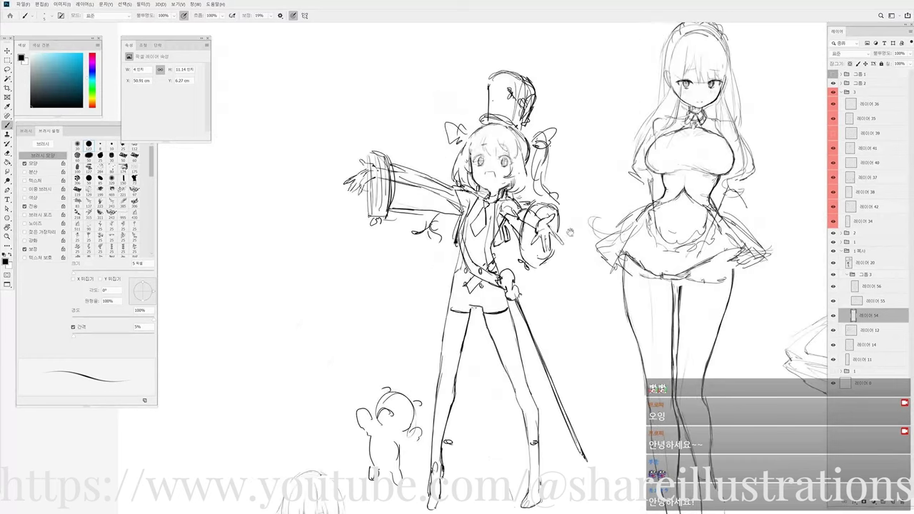
{"action": "scroll", "coordinate": [570, 234], "scroll_direction": "down", "scroll_amount": 3}
{"action": "left_click_drag", "start_coordinate": [819, 234], "coordinate": [551, 234]}
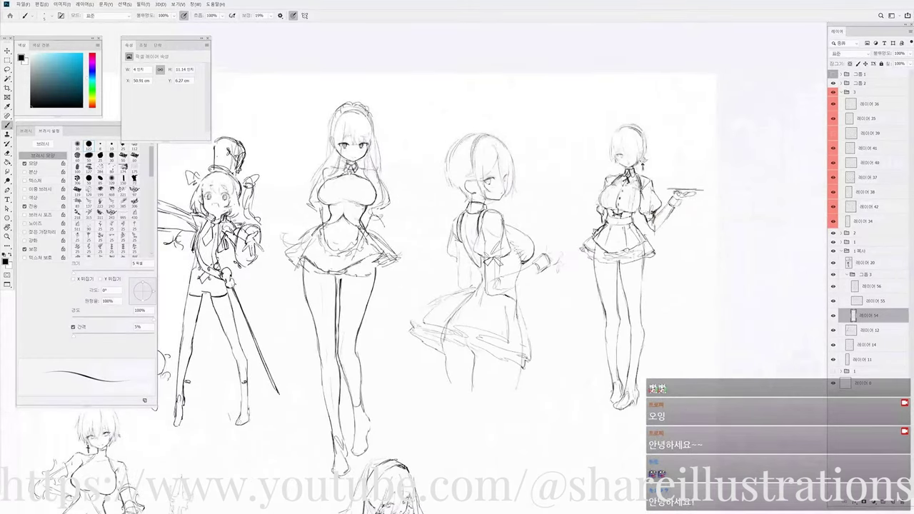
{"action": "scroll", "coordinate": [493, 246], "scroll_direction": "up", "scroll_amount": 4}
{"action": "scroll", "coordinate": [491, 259], "scroll_direction": "up", "scroll_amount": 2}
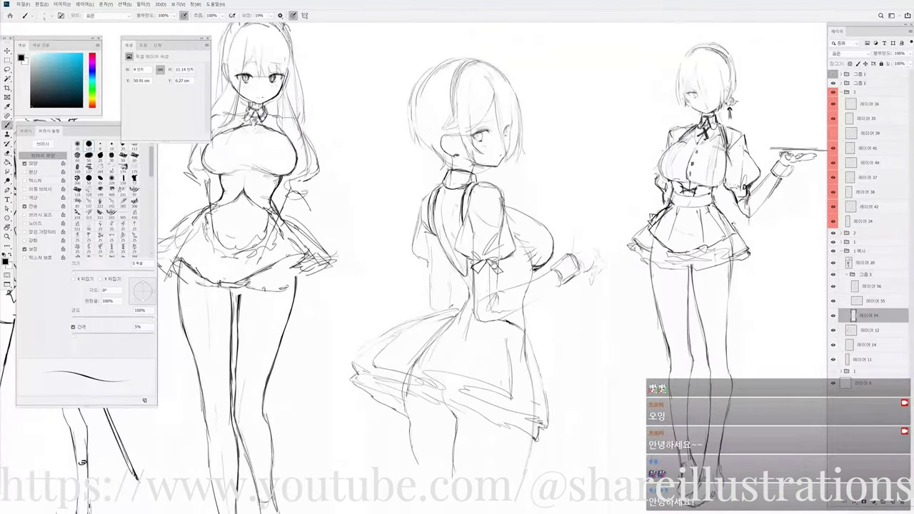
{"action": "key", "text": "r"}
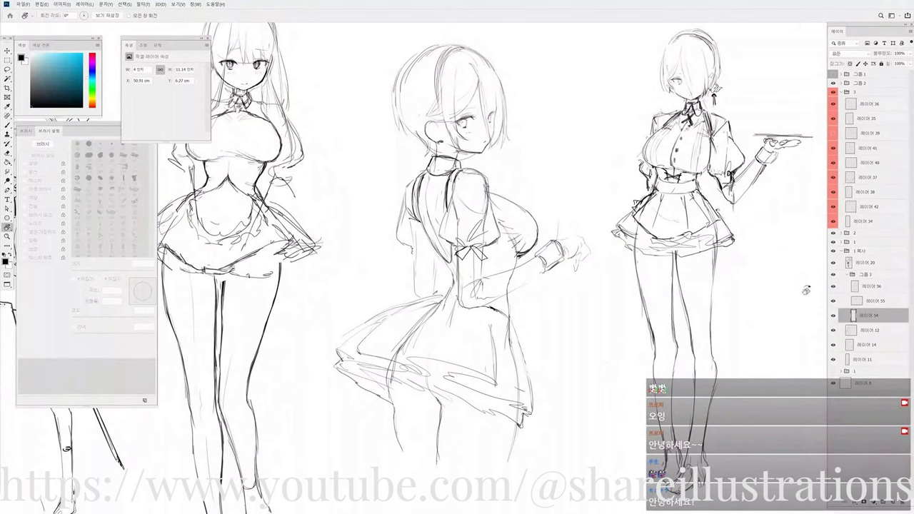
{"action": "left_click", "coordinate": [834, 315]}
{"action": "left_click", "coordinate": [833, 315]}
{"action": "scroll", "coordinate": [419, 320], "scroll_direction": "down", "scroll_amount": 3}
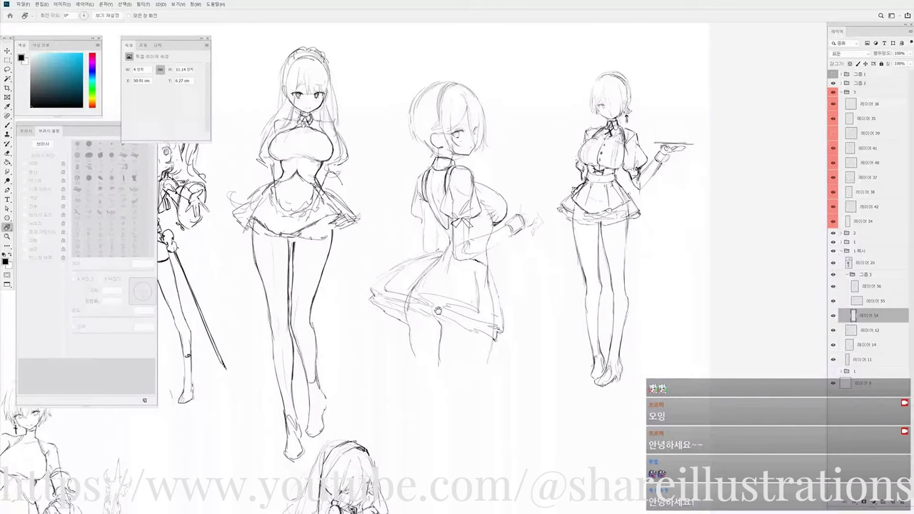
Erase and redraw the inner leg line below the skirt on 레이어 54.
{"action": "key", "text": "e"}
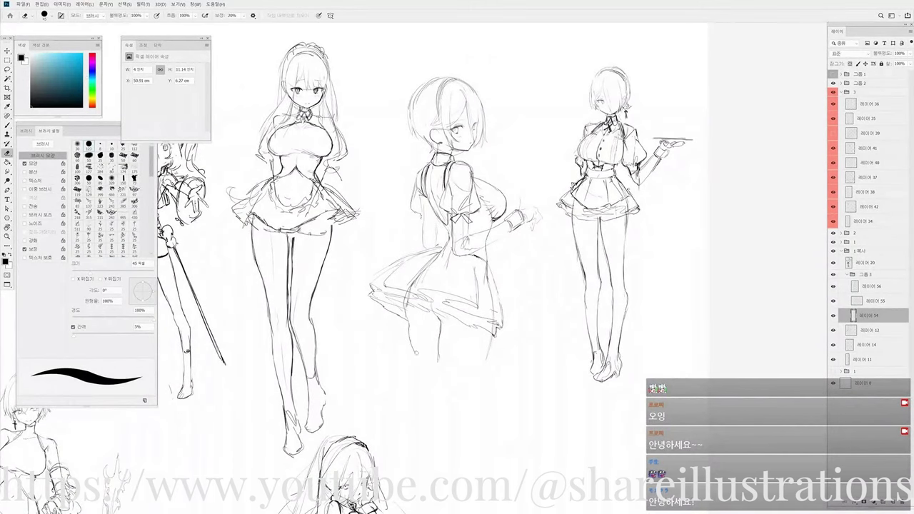
{"action": "key", "text": "b"}
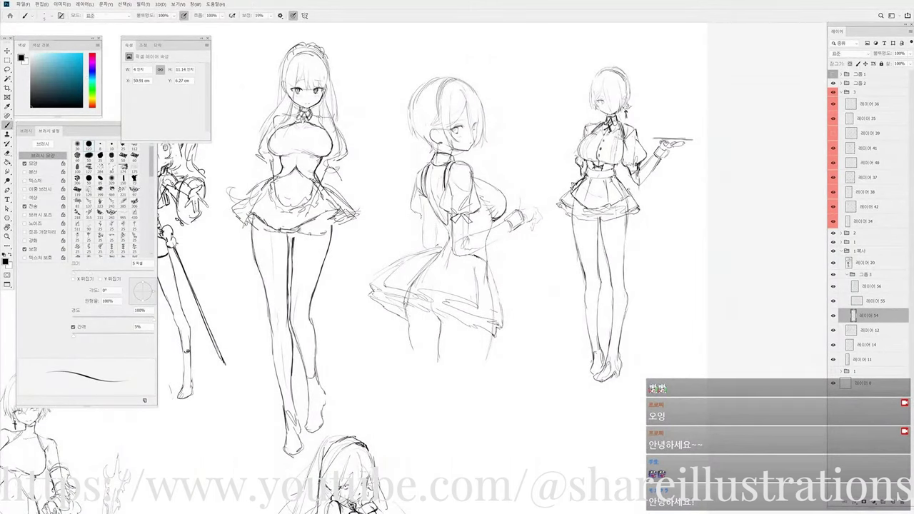
{"action": "key", "text": "e"}
{"action": "key", "text": "b"}
{"action": "key", "text": "e"}
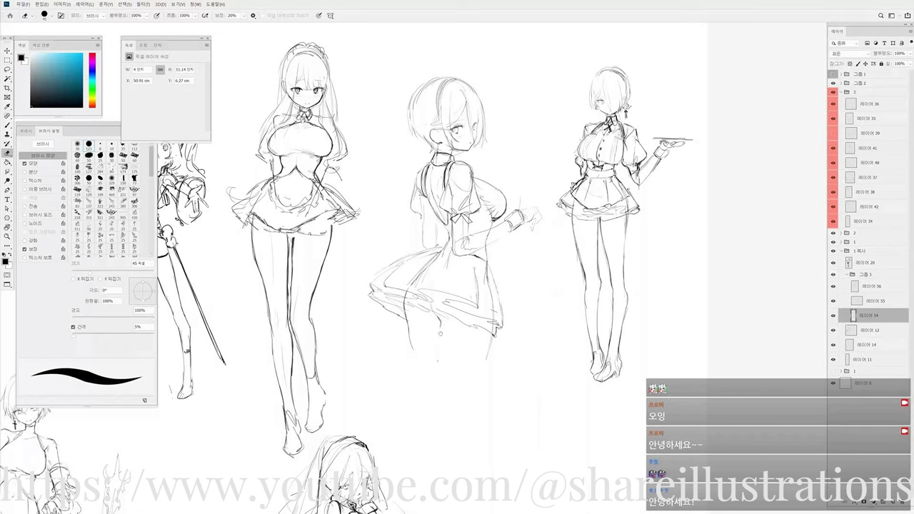
{"action": "key", "text": "b"}
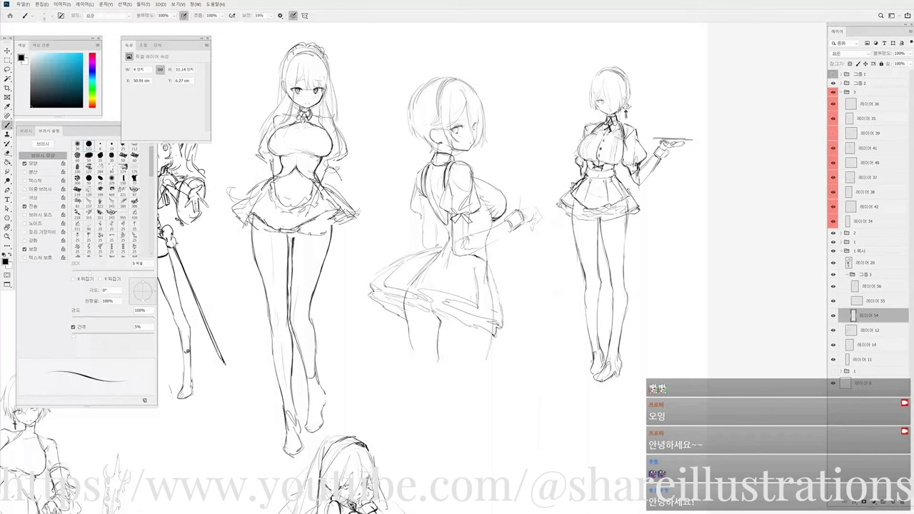
{"action": "left_click_drag", "start_coordinate": [434, 310], "coordinate": [439, 324]}
Draw the curved buttock and thigh line through the skirt, cleaning up the hip lines with the eraser.
{"action": "key", "text": "e"}
{"action": "key", "text": "b"}
{"action": "left_click_drag", "start_coordinate": [441, 273], "coordinate": [430, 317]}
{"action": "key", "text": "e"}
{"action": "key", "text": "b"}
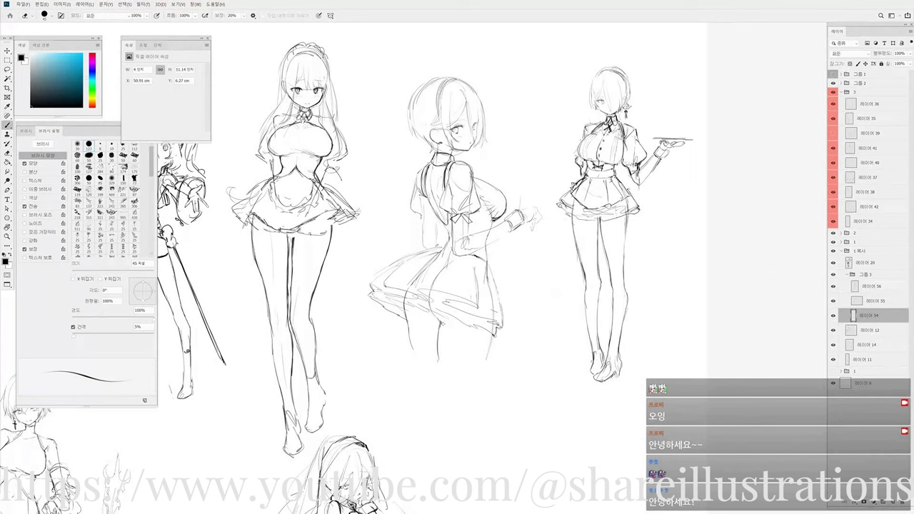
{"action": "key", "text": "e"}
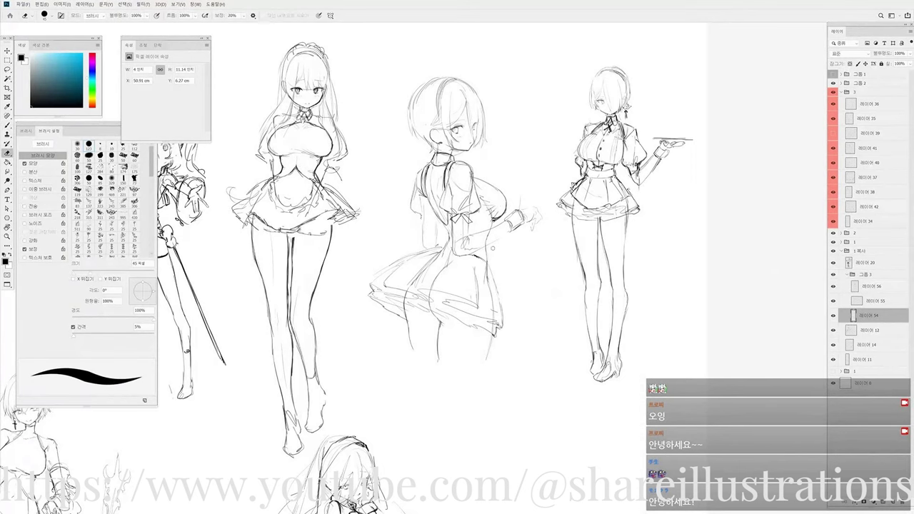
{"action": "left_click_drag", "start_coordinate": [503, 274], "coordinate": [499, 262]}
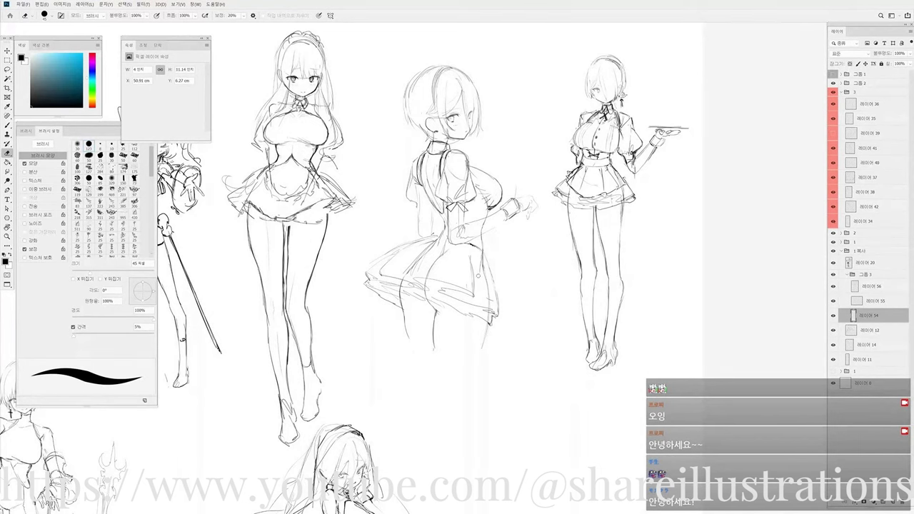
Lighten the sketch lines of the head and hair on 레이어 54 with a 90 px eraser at 50% opacity.
{"action": "scroll", "coordinate": [480, 271], "scroll_direction": "up", "scroll_amount": 2}
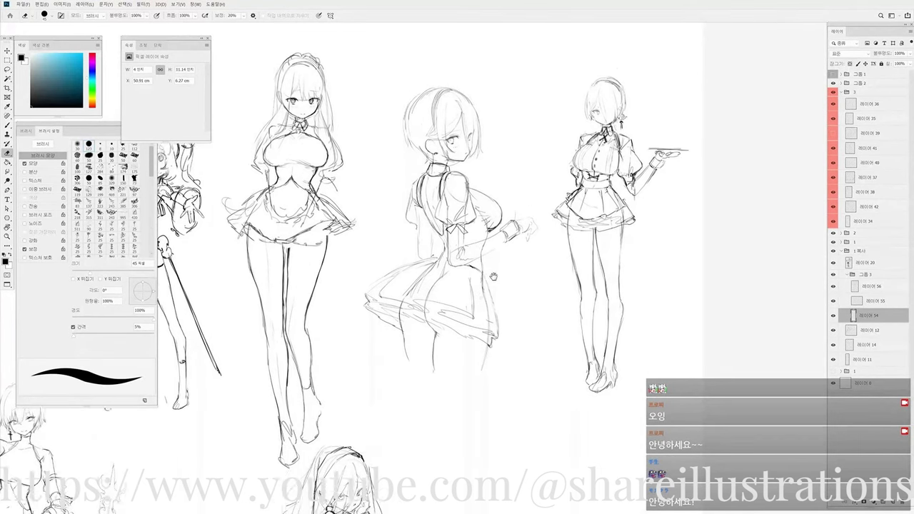
{"action": "key", "text": "r"}
{"action": "scroll", "coordinate": [437, 223], "scroll_direction": "up", "scroll_amount": 3}
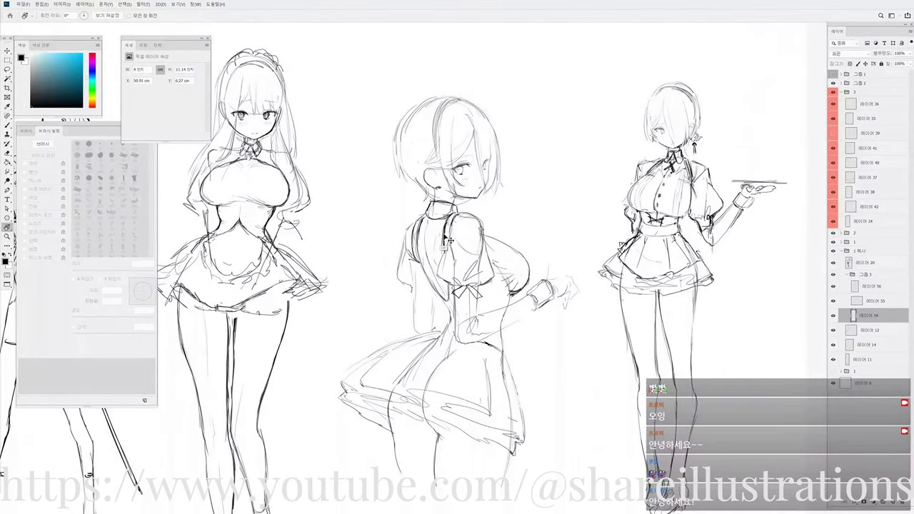
{"action": "left_click", "coordinate": [444, 248], "text": "ctrl"}
{"action": "key", "text": "b"}
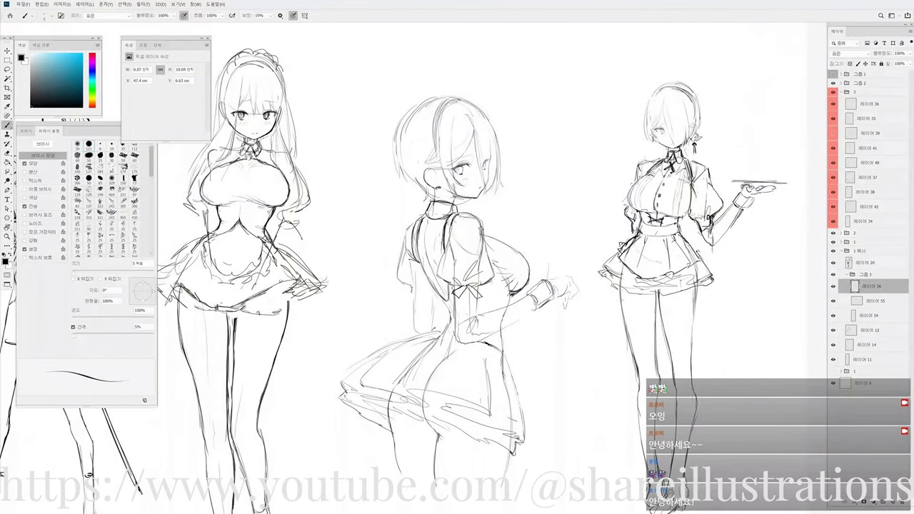
{"action": "scroll", "coordinate": [480, 196], "scroll_direction": "up", "scroll_amount": 4}
{"action": "left_click_drag", "start_coordinate": [480, 197], "coordinate": [479, 228]}
{"action": "left_click", "coordinate": [472, 232], "text": "ctrl"}
{"action": "key", "text": "e"}
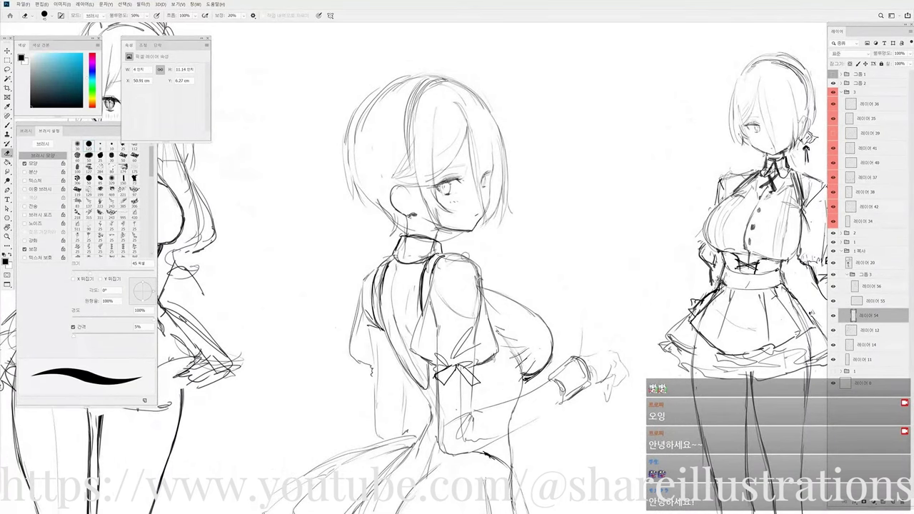
{"action": "key", "text": "bracketright"}
{"action": "key", "text": "bracketright"}
{"action": "key", "text": "bracketright"}
{"action": "key", "text": "bracketright"}
{"action": "key", "text": "bracketright"}
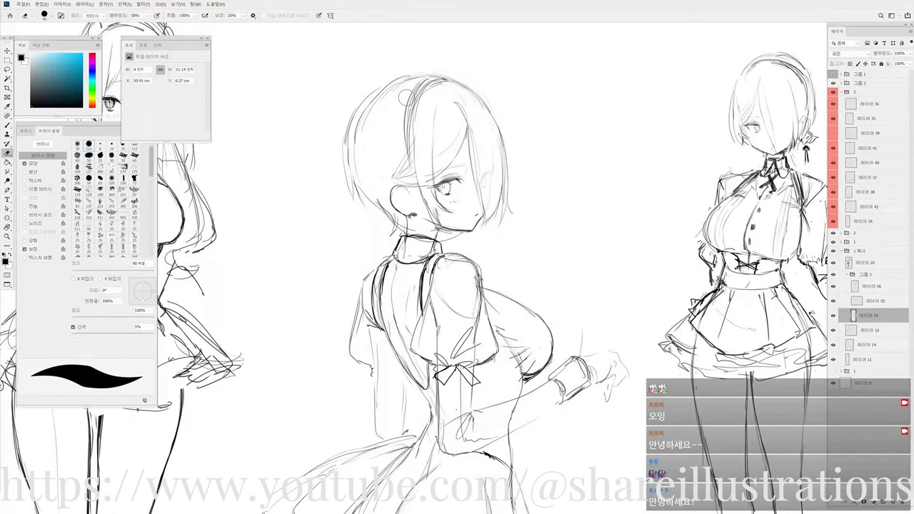
Refine the figure's visible eye with a 3 px brush, rotating the canvas to a comfortable drawing angle.
{"action": "key", "text": "r"}
{"action": "left_click_drag", "start_coordinate": [547, 179], "coordinate": [524, 195]}
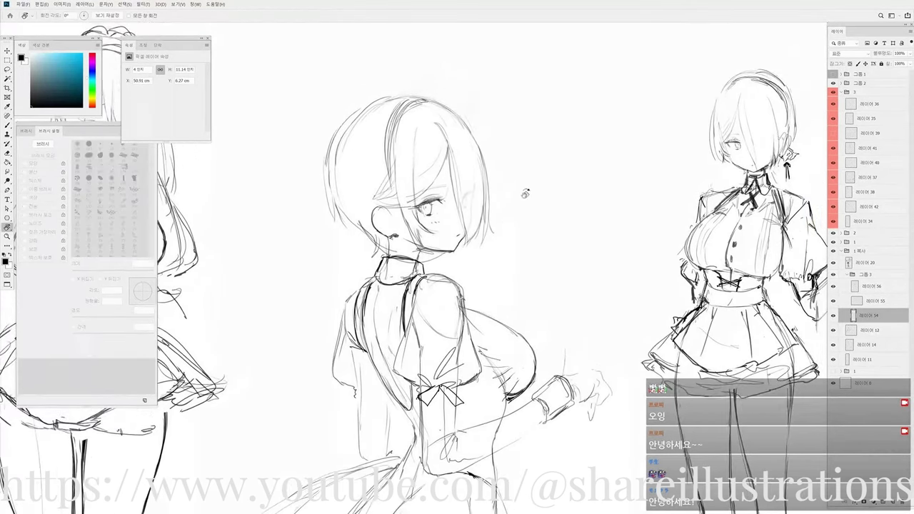
{"action": "scroll", "coordinate": [425, 206], "scroll_direction": "up", "scroll_amount": 2}
{"action": "key", "text": "b"}
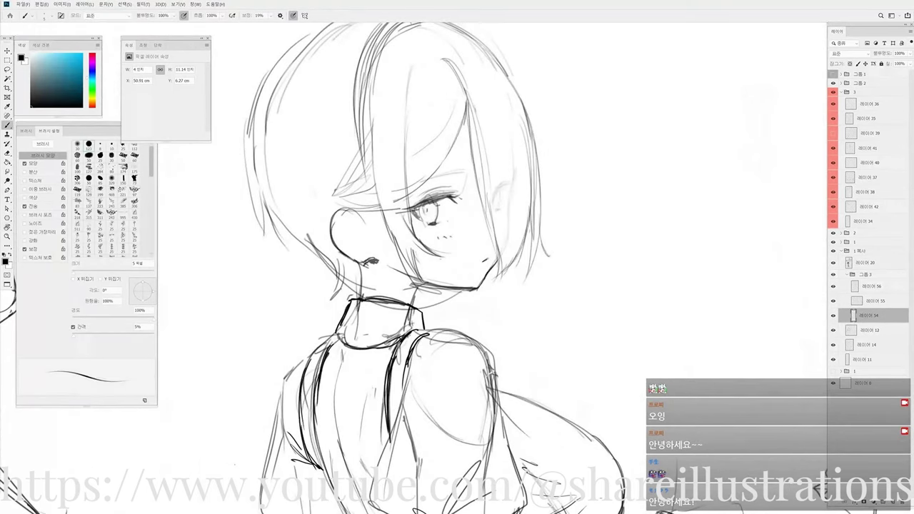
{"action": "key", "text": "bracketleft"}
{"action": "key", "text": "bracketleft"}
{"action": "key", "text": "bracketright"}
{"action": "key", "text": "r"}
{"action": "left_click_drag", "start_coordinate": [527, 239], "coordinate": [511, 215]}
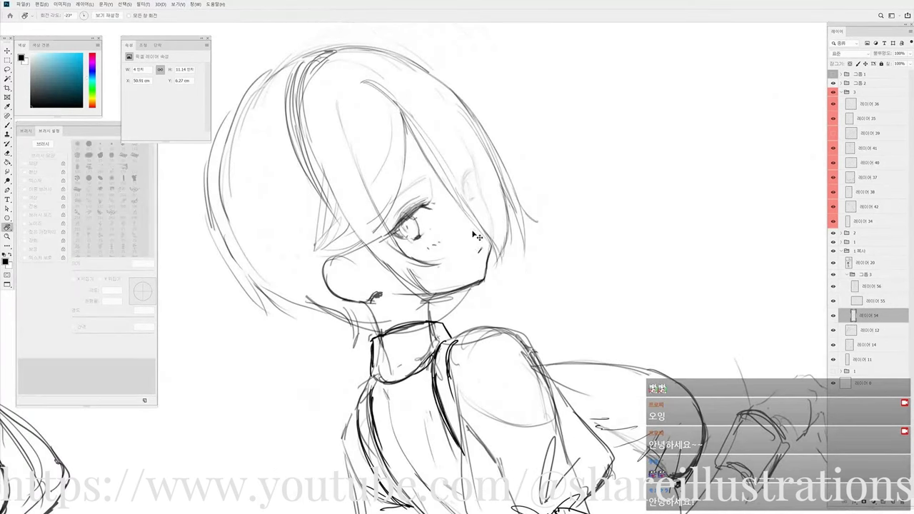
{"action": "key", "text": "b"}
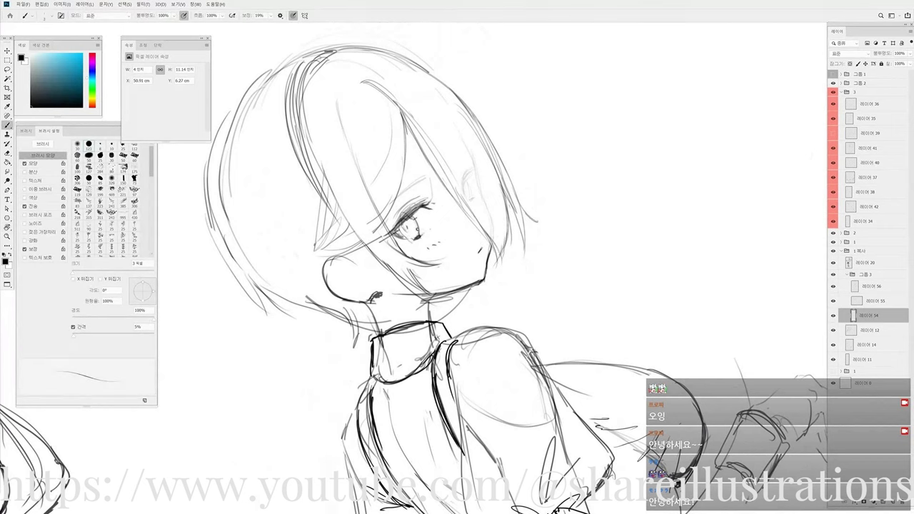
Clean up the iris with a smaller eraser at 50% opacity, redraw its details, and return the canvas upright.
{"action": "key", "text": "e"}
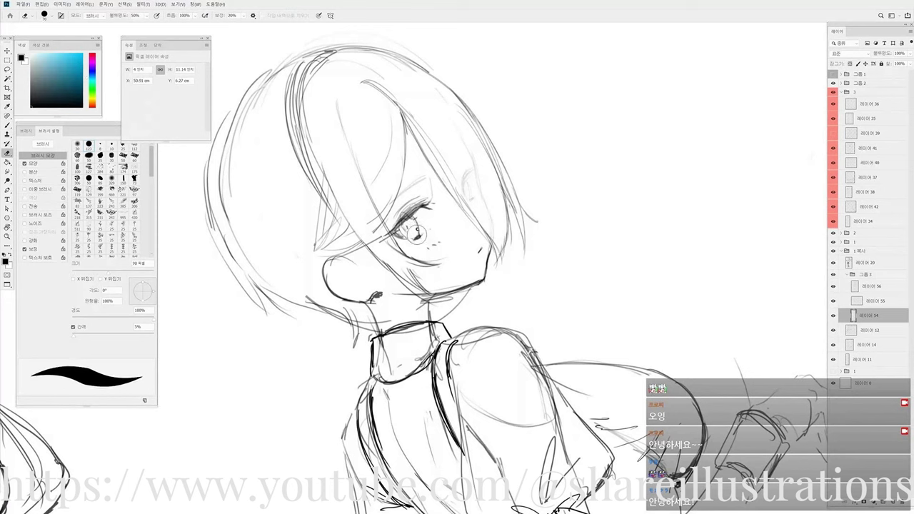
{"action": "key", "text": "bracketleft"}
{"action": "key", "text": "bracketleft"}
{"action": "key", "text": "bracketleft"}
{"action": "key", "text": "bracketleft"}
{"action": "key", "text": "bracketleft"}
{"action": "key", "text": "bracketleft"}
{"action": "key", "text": "bracketleft"}
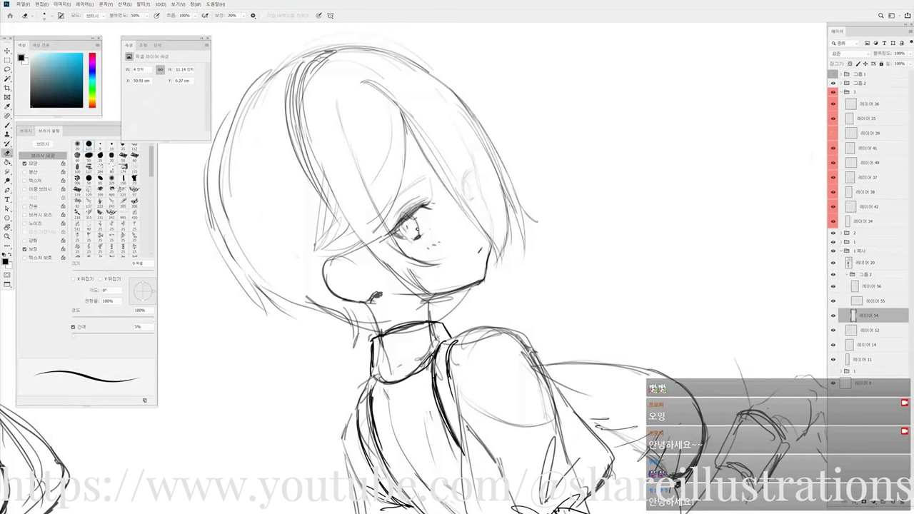
{"action": "key", "text": "b"}
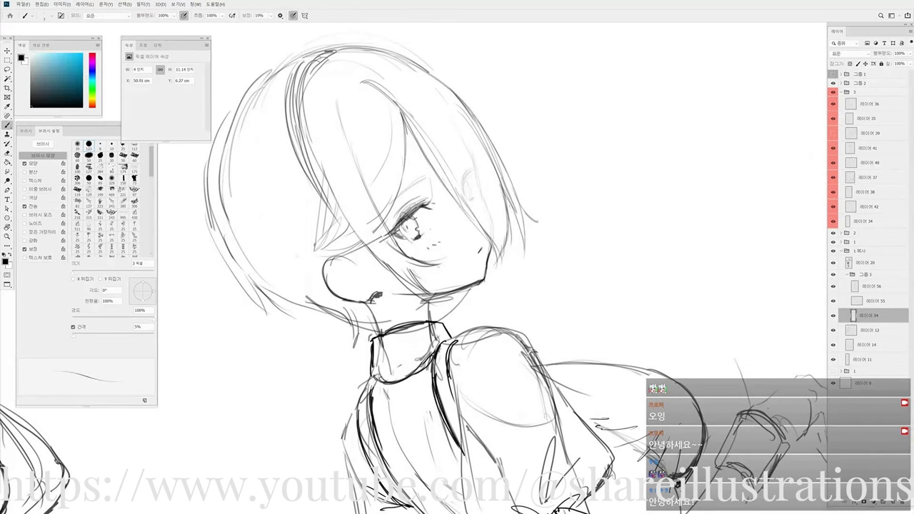
{"action": "key", "text": "r"}
{"action": "mouse_move", "coordinate": [516, 186]}
{"action": "left_mouse_down"}
{"action": "mouse_move", "coordinate": [527, 237]}
{"action": "mouse_move", "coordinate": [490, 227]}
{"action": "left_mouse_up"}
{"action": "scroll", "coordinate": [505, 236], "scroll_direction": "down", "scroll_amount": 2}
{"action": "scroll", "coordinate": [496, 236], "scroll_direction": "down", "scroll_amount": 4}
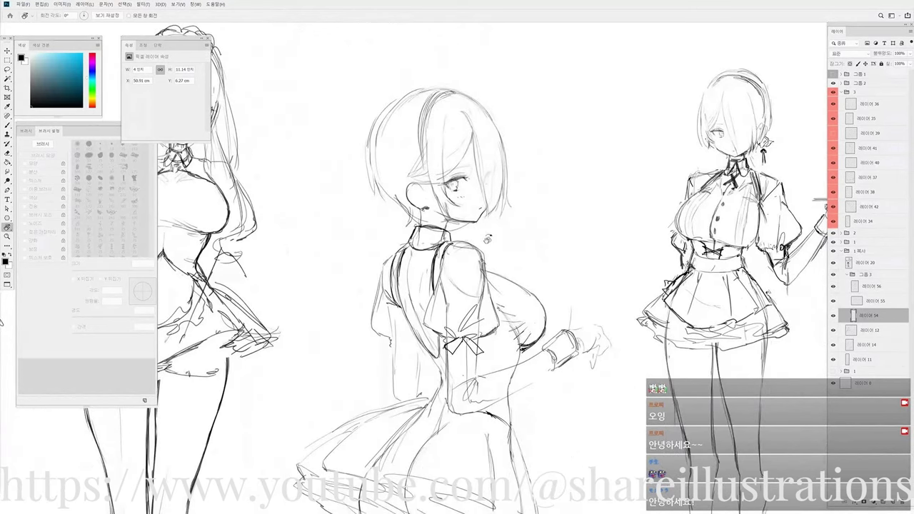
Select 레이어 56 of the back-turned maid and sketch a short brush line at the skirt's waist.
{"action": "scroll", "coordinate": [468, 219], "scroll_direction": "down", "scroll_amount": 3}
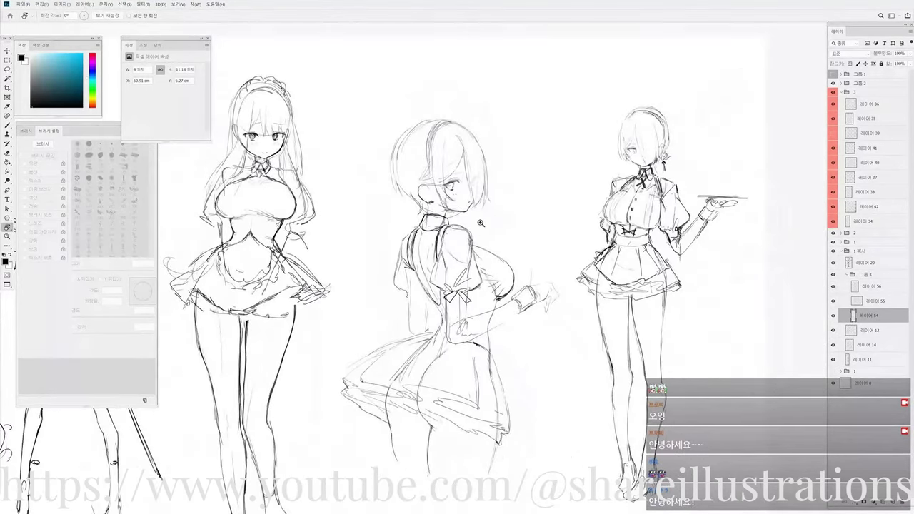
{"action": "scroll", "coordinate": [479, 224], "scroll_direction": "up", "scroll_amount": 1}
{"action": "scroll", "coordinate": [479, 225], "scroll_direction": "down", "scroll_amount": 4}
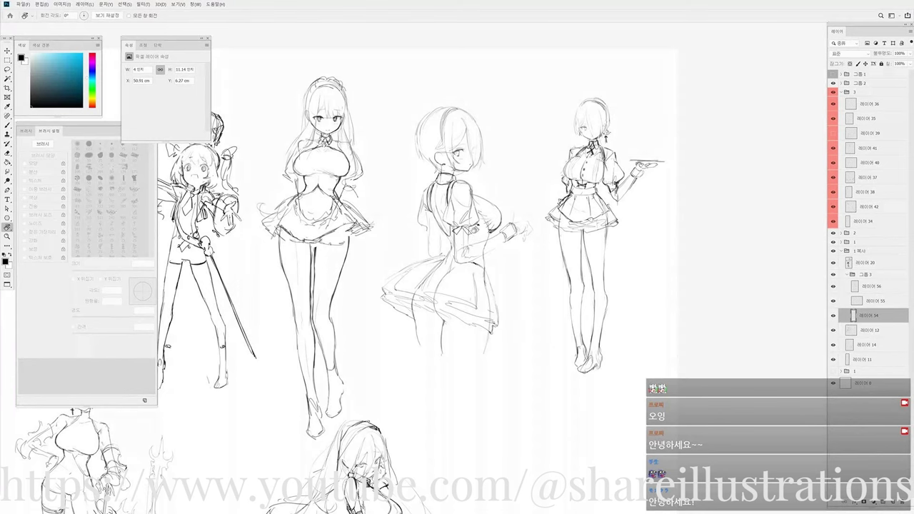
{"action": "scroll", "coordinate": [474, 228], "scroll_direction": "up", "scroll_amount": 2}
{"action": "left_click_drag", "start_coordinate": [491, 305], "coordinate": [499, 274]}
{"action": "left_click", "coordinate": [489, 275], "text": "ctrl"}
{"action": "key", "text": "b"}
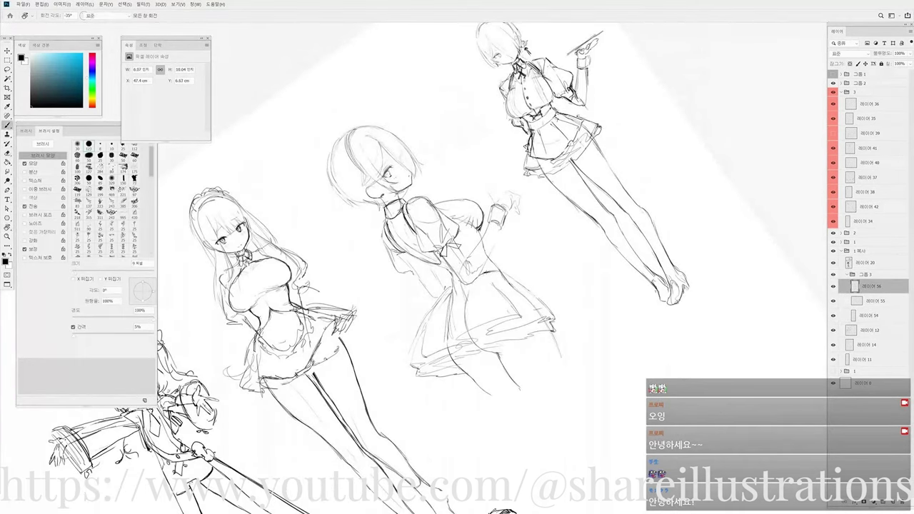
{"action": "mouse_move", "coordinate": [456, 281]}
{"action": "left_mouse_down"}
{"action": "mouse_move", "coordinate": [466, 287]}
{"action": "mouse_move", "coordinate": [440, 286]}
{"action": "left_mouse_up"}
{"action": "key", "text": "bracketright"}
{"action": "key", "text": "bracketright"}
{"action": "key", "text": "bracketright"}
{"action": "key", "text": "Escape"}
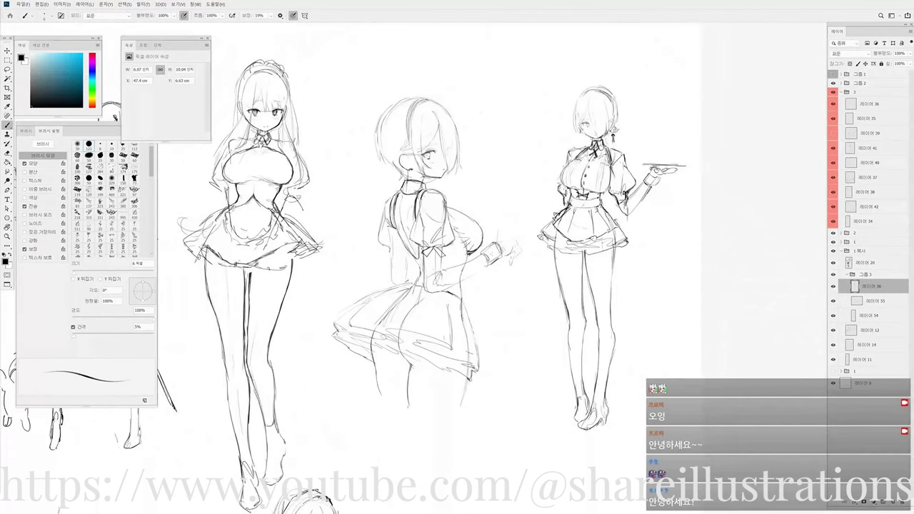
Set the eraser size to 80 px and erase stray lines across the back-turned maid's skirt.
{"action": "left_click_drag", "start_coordinate": [595, 202], "coordinate": [603, 204]}
{"action": "key", "text": "e"}
{"action": "key", "text": "bracketright"}
{"action": "key", "text": "bracketright"}
{"action": "key", "text": "bracketright"}
{"action": "key", "text": "bracketright"}
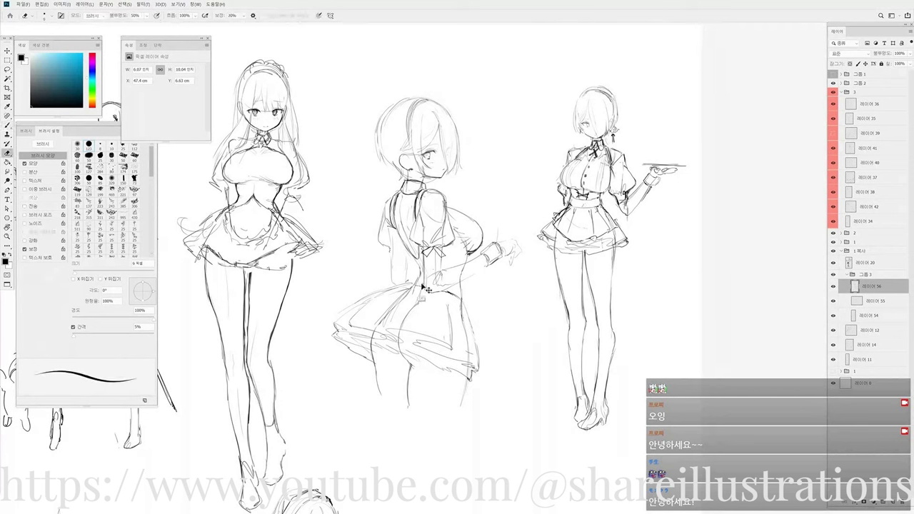
{"action": "key", "text": "bracketright"}
{"action": "key", "text": "bracketright"}
{"action": "key", "text": "bracketright"}
{"action": "key", "text": "bracketright"}
{"action": "key", "text": "bracketright"}
{"action": "key", "text": "bracketright"}
{"action": "key", "text": "bracketright"}
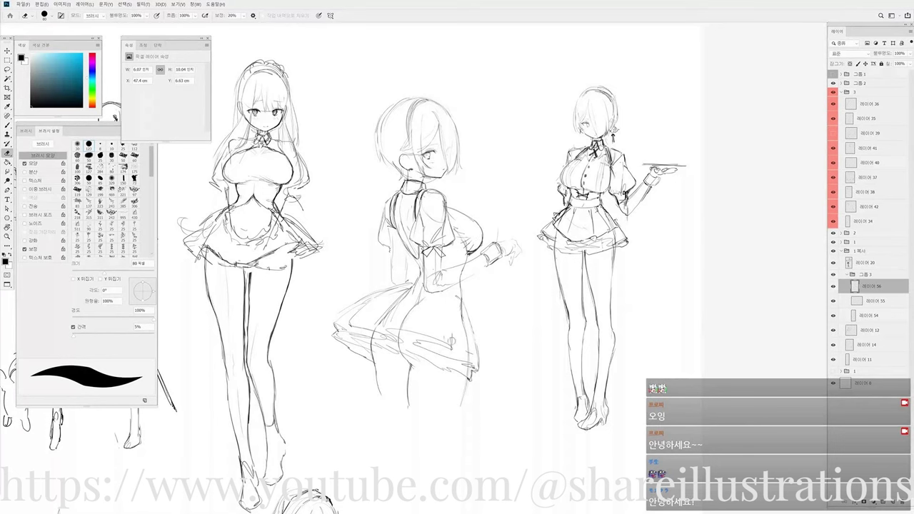
{"action": "left_click_drag", "start_coordinate": [455, 322], "coordinate": [508, 302]}
Sketch a short line under the back-turned maid's bust with the Brush.
{"action": "key", "text": "r"}
{"action": "key", "text": "Escape"}
{"action": "key", "text": "b"}
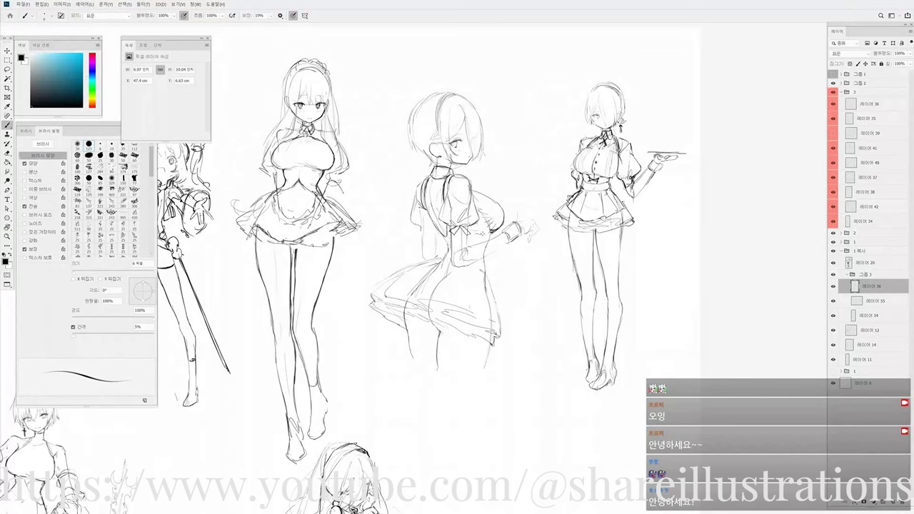
{"action": "left_click_drag", "start_coordinate": [481, 233], "coordinate": [488, 237]}
{"action": "key", "text": "e"}
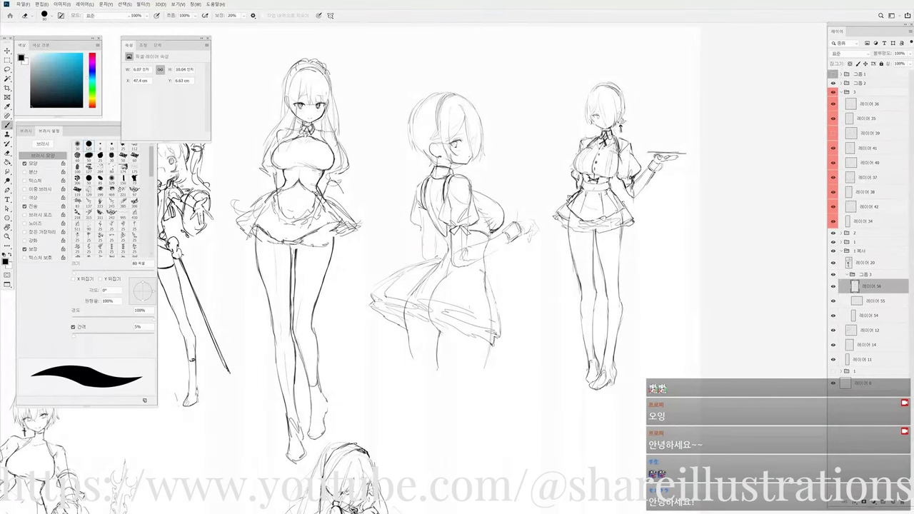
{"action": "key", "text": "b"}
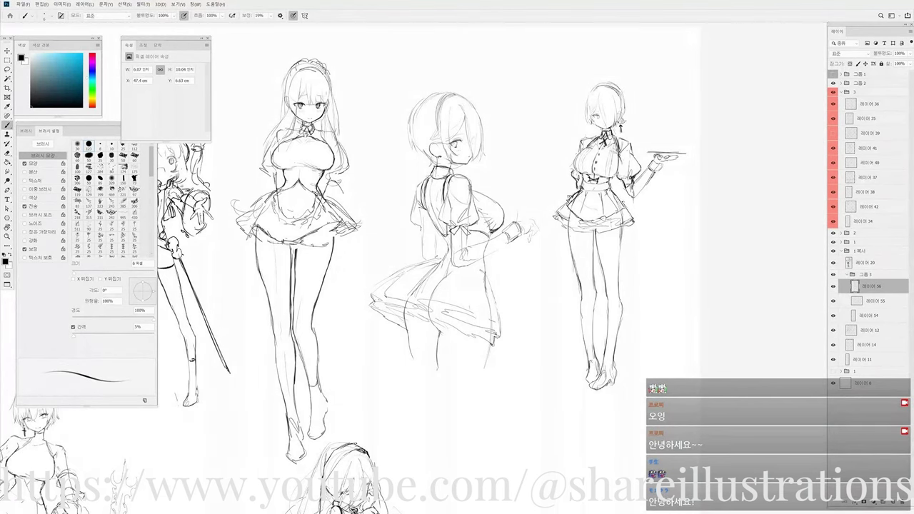
Flip the canvas view horizontally and sketch the back-turned maid's skirt edge and waist folds.
{"action": "key", "text": "ctrl+shift+h"}
{"action": "mouse_move", "coordinate": [251, 249]}
{"action": "left_mouse_down"}
{"action": "mouse_move", "coordinate": [486, 253]}
{"action": "mouse_move", "coordinate": [522, 262]}
{"action": "left_mouse_up"}
{"action": "key", "text": "e"}
{"action": "key", "text": "b"}
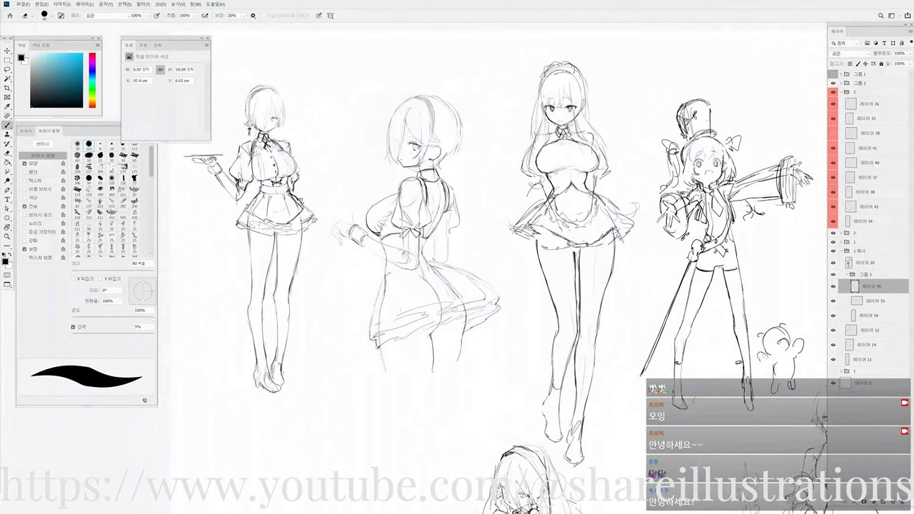
{"action": "key", "text": "b"}
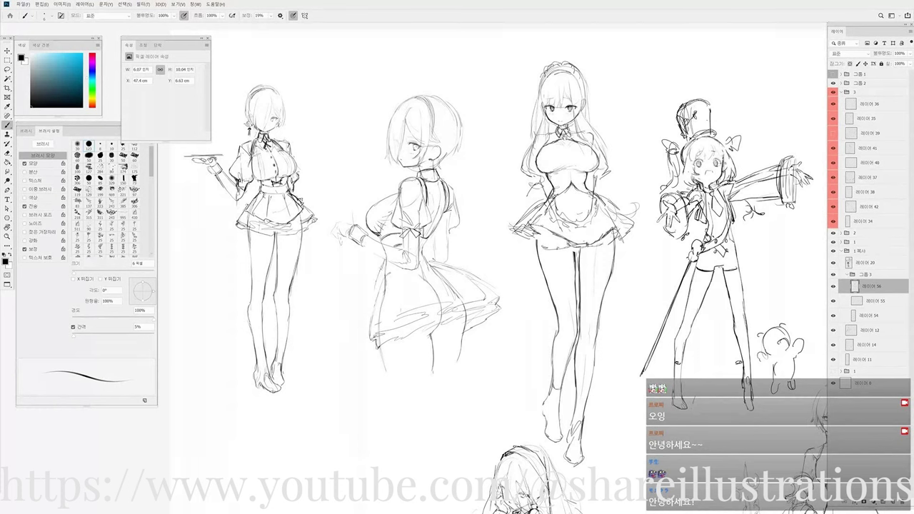
{"action": "left_click_drag", "start_coordinate": [386, 266], "coordinate": [372, 301]}
{"action": "key", "text": "e"}
{"action": "key", "text": "b"}
{"action": "mouse_move", "coordinate": [397, 275]}
{"action": "left_mouse_down"}
{"action": "mouse_move", "coordinate": [405, 296]}
{"action": "mouse_move", "coordinate": [404, 287]}
{"action": "mouse_move", "coordinate": [454, 265]}
{"action": "left_mouse_up"}
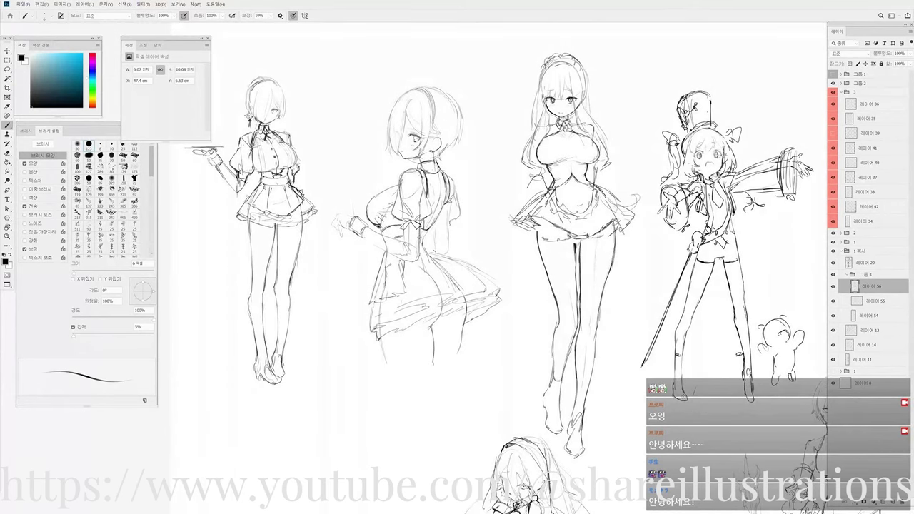
Refine the band line under the back-turned maid's bust and the line at her lower back.
{"action": "left_click_drag", "start_coordinate": [393, 237], "coordinate": [405, 242]}
{"action": "key", "text": "e"}
{"action": "key", "text": "b"}
{"action": "left_click_drag", "start_coordinate": [429, 271], "coordinate": [435, 278]}
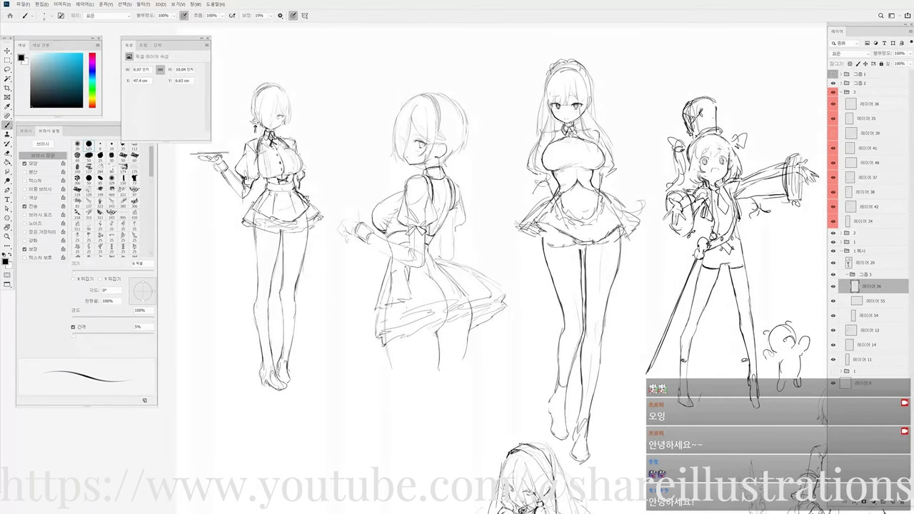
Sketch the strap line along the edge of the back-turned maid's open back.
{"action": "scroll", "coordinate": [431, 190], "scroll_direction": "up", "scroll_amount": 2}
{"action": "key", "text": "e"}
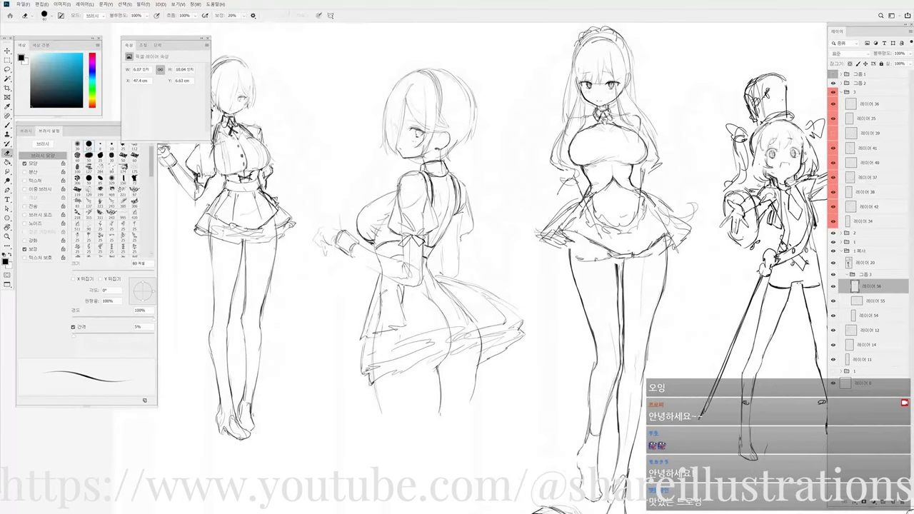
{"action": "key", "text": "b"}
{"action": "key", "text": "b"}
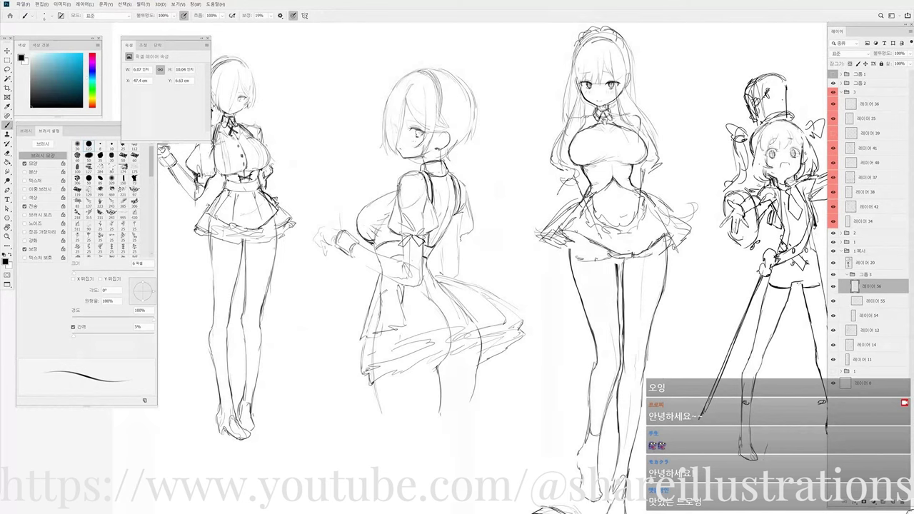
{"action": "key", "text": "e"}
{"action": "key", "text": "b"}
{"action": "left_click_drag", "start_coordinate": [444, 197], "coordinate": [440, 218]}
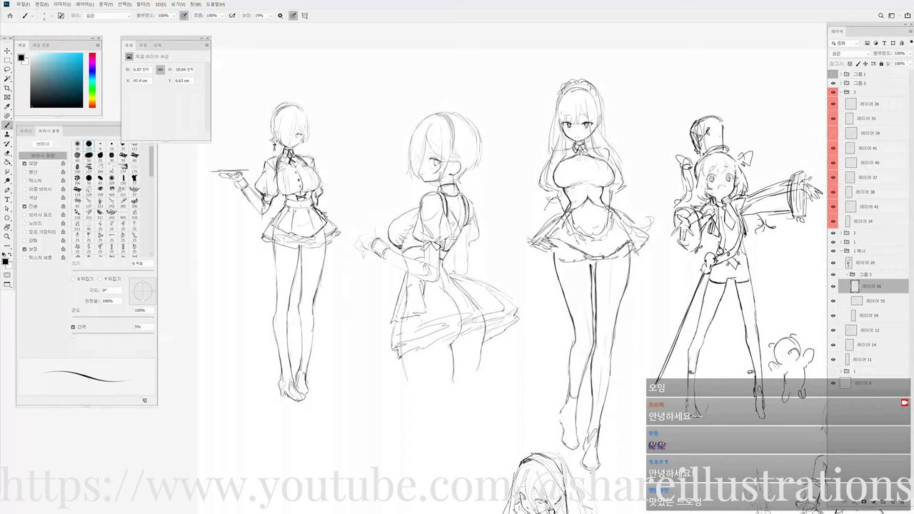
Thicken the shoulder straps around the back-turned maid's open back and erase the excess lines between them.
{"action": "left_click_drag", "start_coordinate": [465, 215], "coordinate": [453, 236]}
{"action": "key", "text": "r"}
{"action": "mouse_move", "coordinate": [474, 212]}
{"action": "left_mouse_down"}
{"action": "mouse_move", "coordinate": [474, 226]}
{"action": "mouse_move", "coordinate": [486, 226]}
{"action": "left_mouse_up"}
{"action": "key", "text": "b"}
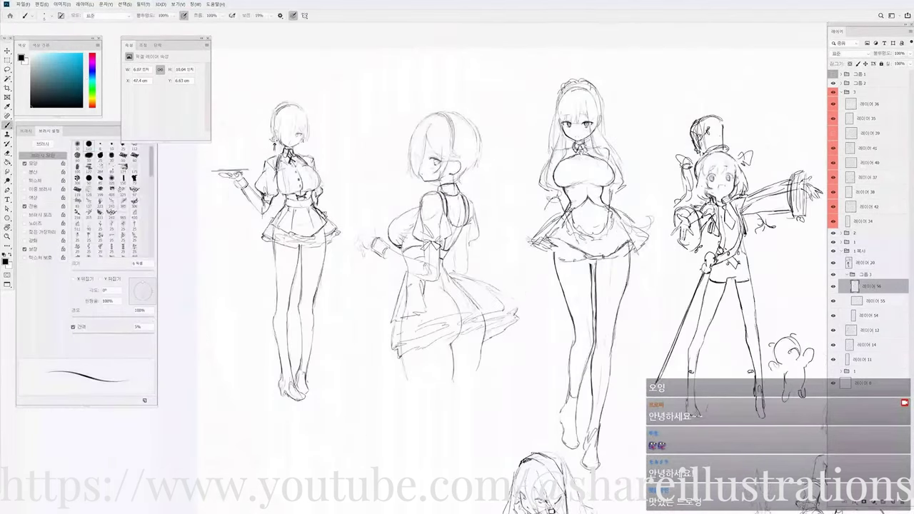
{"action": "left_click_drag", "start_coordinate": [424, 204], "coordinate": [430, 197]}
{"action": "left_click_drag", "start_coordinate": [440, 205], "coordinate": [444, 193]}
{"action": "key", "text": "e"}
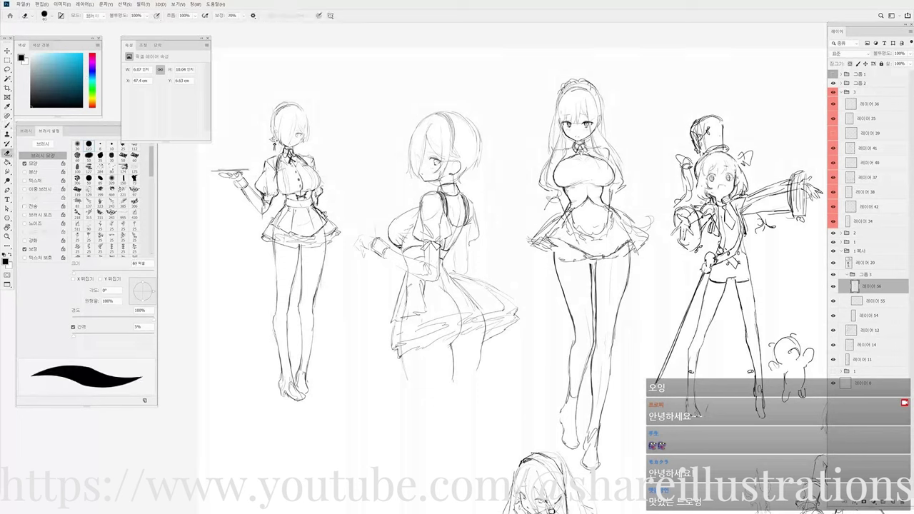
{"action": "left_click_drag", "start_coordinate": [442, 193], "coordinate": [456, 233]}
{"action": "mouse_move", "coordinate": [465, 209]}
{"action": "left_mouse_down"}
{"action": "mouse_move", "coordinate": [447, 239]}
{"action": "mouse_move", "coordinate": [456, 243]}
{"action": "left_mouse_up"}
Return the canvas view to its unflipped orientation and sketch a small question mark beside the back-turned maid's shoulder.
{"action": "left_click_drag", "start_coordinate": [643, 246], "coordinate": [634, 246]}
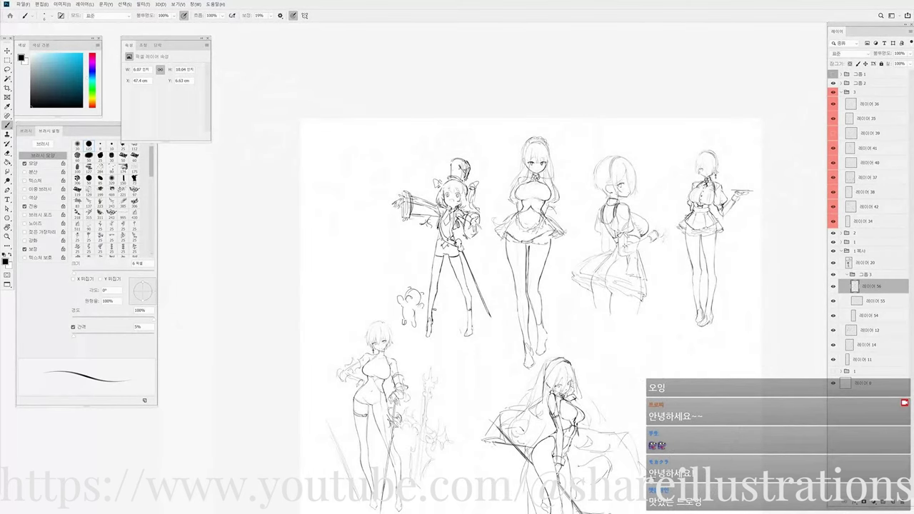
{"action": "mouse_move", "coordinate": [636, 237]}
{"action": "left_mouse_down"}
{"action": "mouse_move", "coordinate": [516, 239]}
{"action": "mouse_move", "coordinate": [503, 248]}
{"action": "left_mouse_up"}
{"action": "scroll", "coordinate": [517, 238], "scroll_direction": "up", "scroll_amount": 1}
{"action": "scroll", "coordinate": [516, 238], "scroll_direction": "up", "scroll_amount": 2}
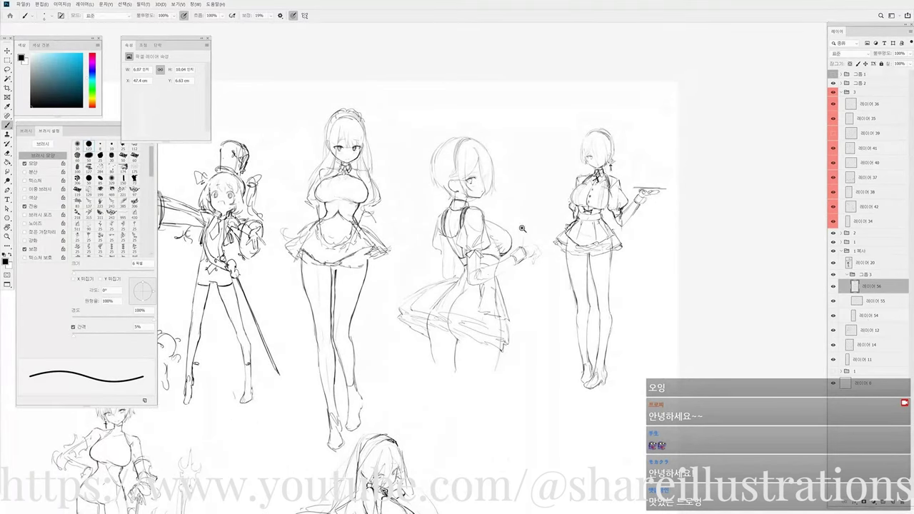
{"action": "left_click_drag", "start_coordinate": [521, 229], "coordinate": [542, 230]}
{"action": "left_click_drag", "start_coordinate": [418, 192], "coordinate": [420, 203]}
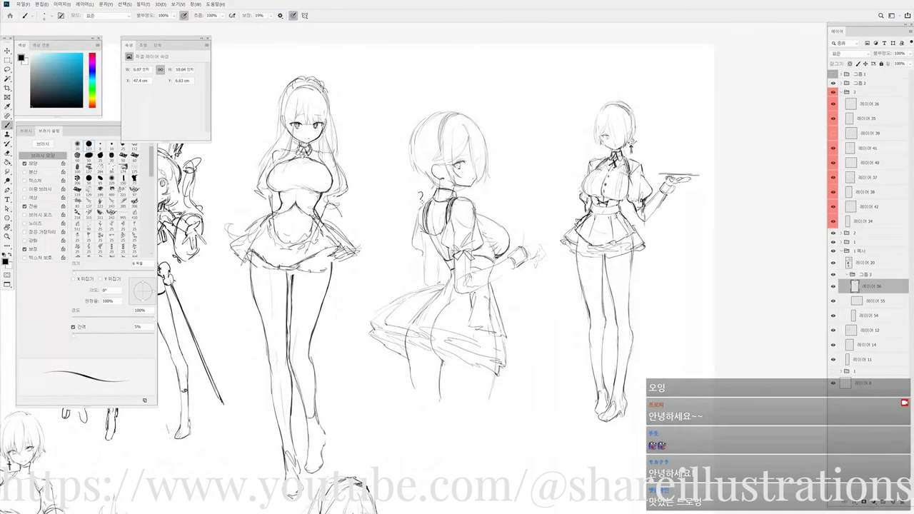
{"action": "left_click_drag", "start_coordinate": [524, 259], "coordinate": [526, 245]}
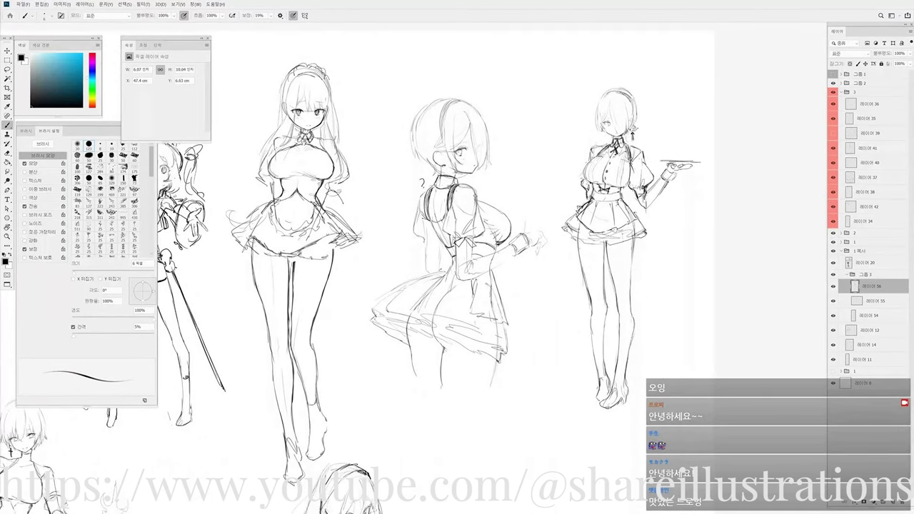
Select the arm layer 레이어 55 and sketch the back-turned maid's forearm, cuff and hand.
{"action": "key", "text": "r"}
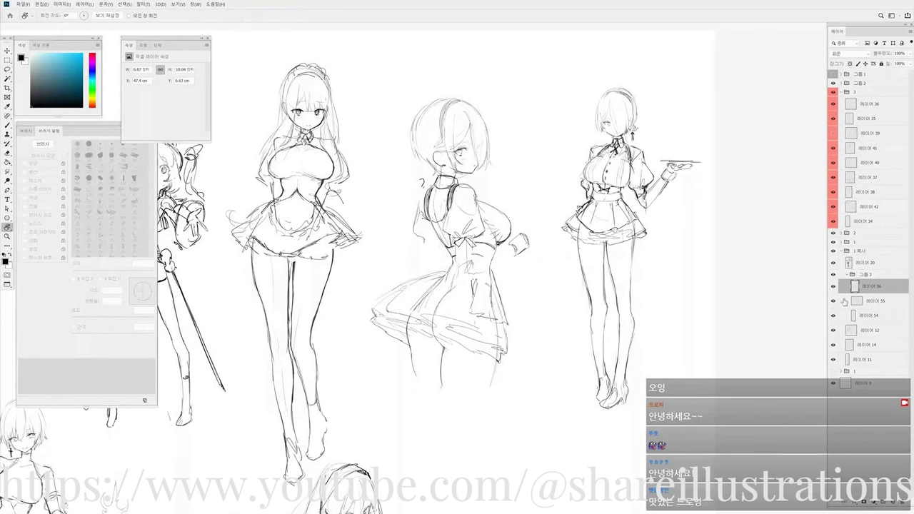
{"action": "left_click", "coordinate": [846, 301]}
{"action": "key", "text": "b"}
{"action": "left_click_drag", "start_coordinate": [440, 241], "coordinate": [440, 265]}
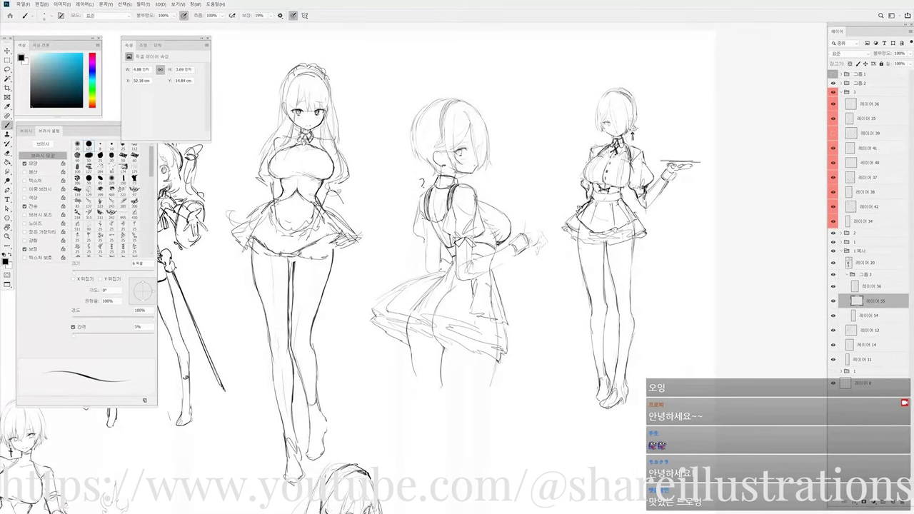
{"action": "mouse_move", "coordinate": [557, 224]}
{"action": "left_mouse_down"}
{"action": "mouse_move", "coordinate": [538, 246]}
{"action": "mouse_move", "coordinate": [523, 239]}
{"action": "left_mouse_up"}
{"action": "scroll", "coordinate": [554, 225], "scroll_direction": "up", "scroll_amount": 2}
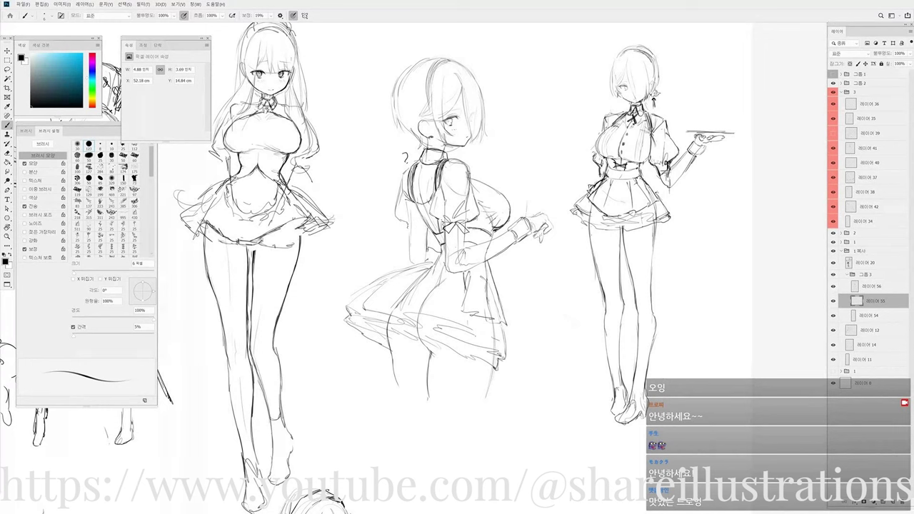
Add a new layer above the arm layer and sketch a thin stick held in the back-turned maid's hand.
{"action": "scroll", "coordinate": [499, 214], "scroll_direction": "down", "scroll_amount": 1}
{"action": "key", "text": "ctrl+shift+n"}
{"action": "key", "text": "Return"}
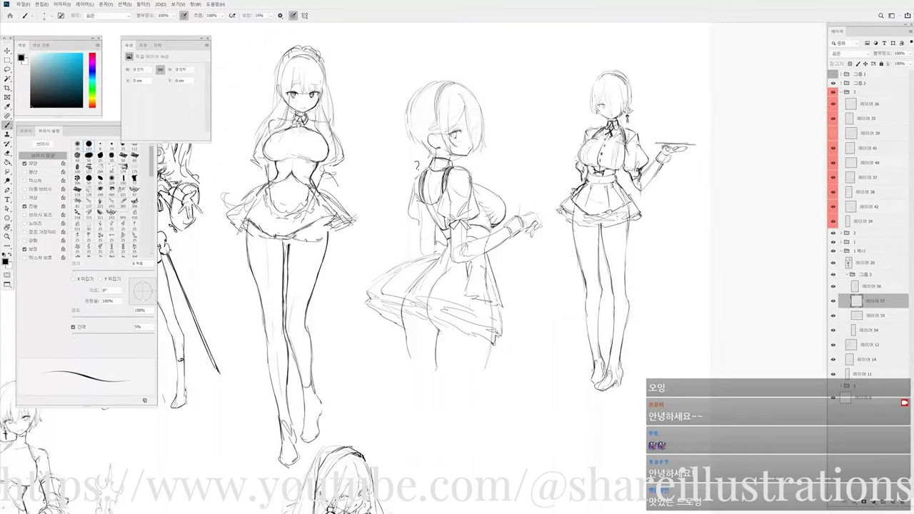
{"action": "mouse_move", "coordinate": [532, 221]}
{"action": "left_mouse_down"}
{"action": "mouse_move", "coordinate": [552, 230]}
{"action": "mouse_move", "coordinate": [522, 211]}
{"action": "left_mouse_up"}
{"action": "scroll", "coordinate": [549, 239], "scroll_direction": "down", "scroll_amount": 2}
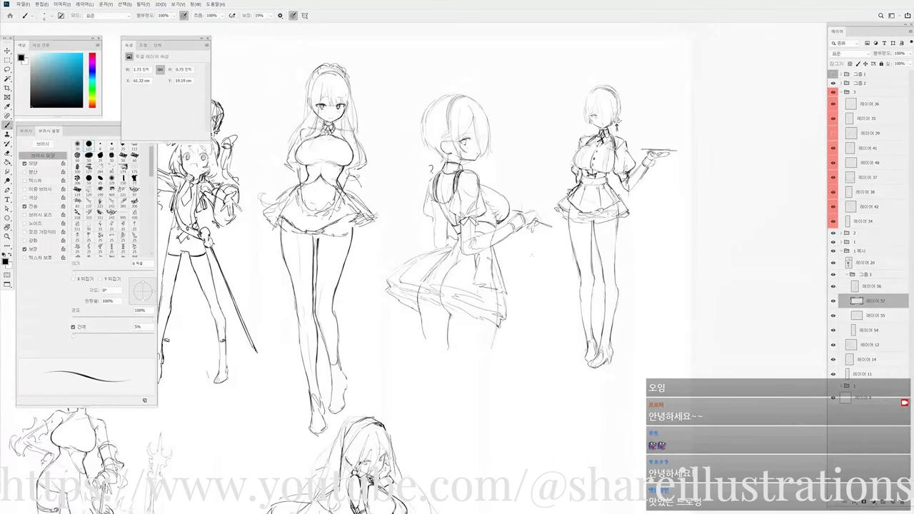
{"action": "scroll", "coordinate": [518, 267], "scroll_direction": "up", "scroll_amount": 1}
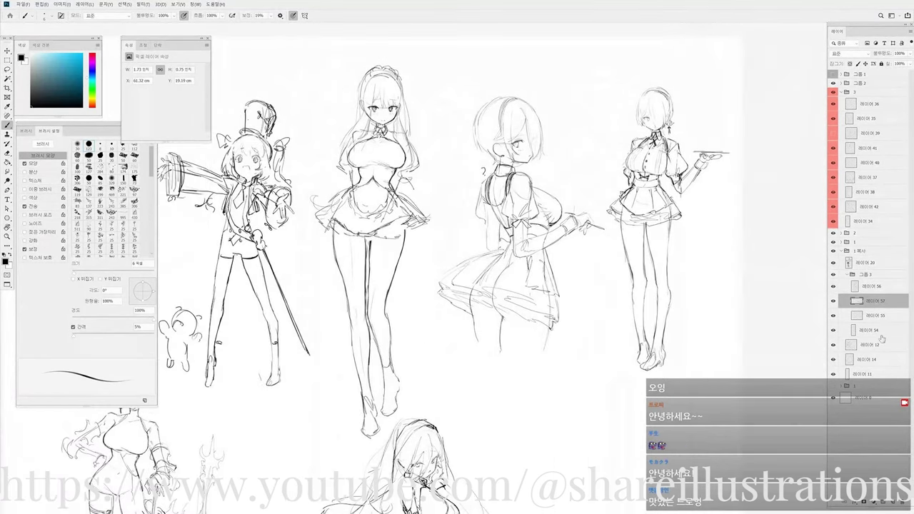
Toggle the visibility of 레이어 12, 레이어 14 and 레이어 11 to check which parts of the tray-holding maid they contain.
{"action": "left_click", "coordinate": [848, 347]}
{"action": "left_click", "coordinate": [834, 345]}
{"action": "left_click", "coordinate": [834, 346]}
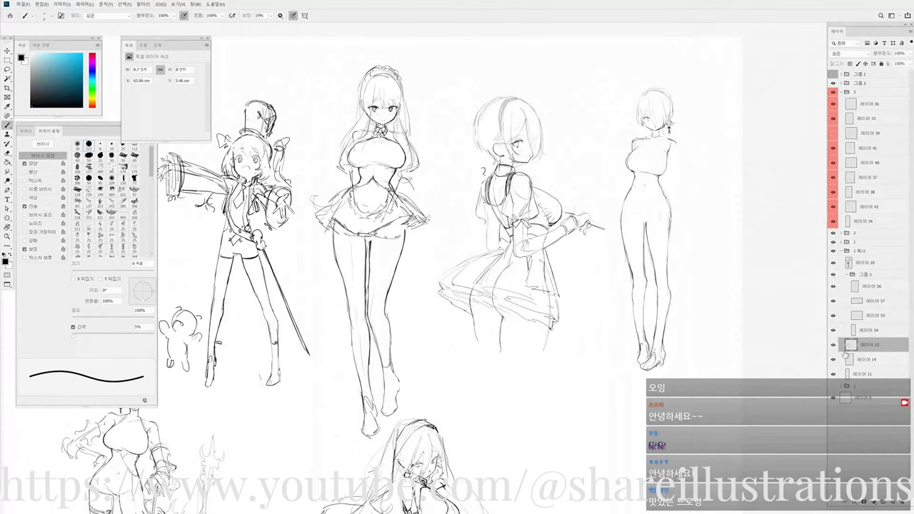
{"action": "left_click", "coordinate": [850, 363]}
{"action": "left_click", "coordinate": [850, 361]}
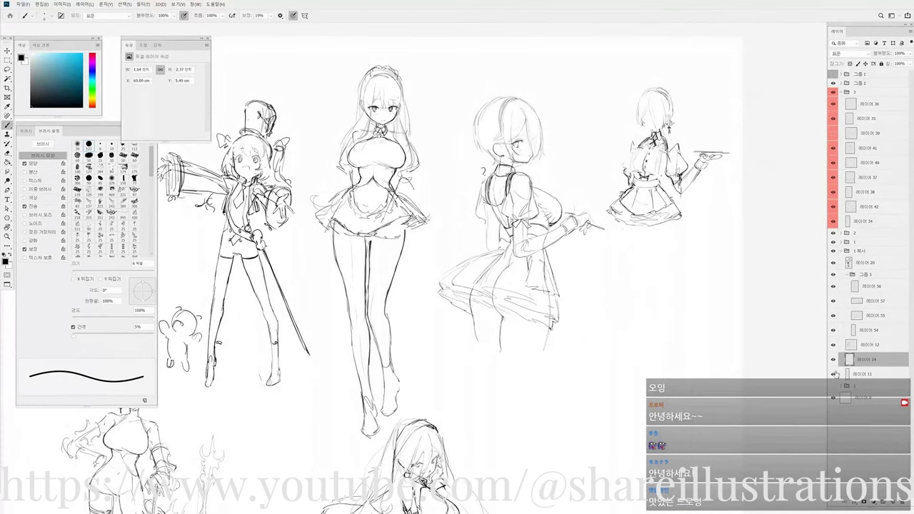
{"action": "left_click", "coordinate": [849, 373]}
Select the tray-holding maid's earring layer, 레이어 20, and hide it.
{"action": "scroll", "coordinate": [671, 130], "scroll_direction": "up", "scroll_amount": 1}
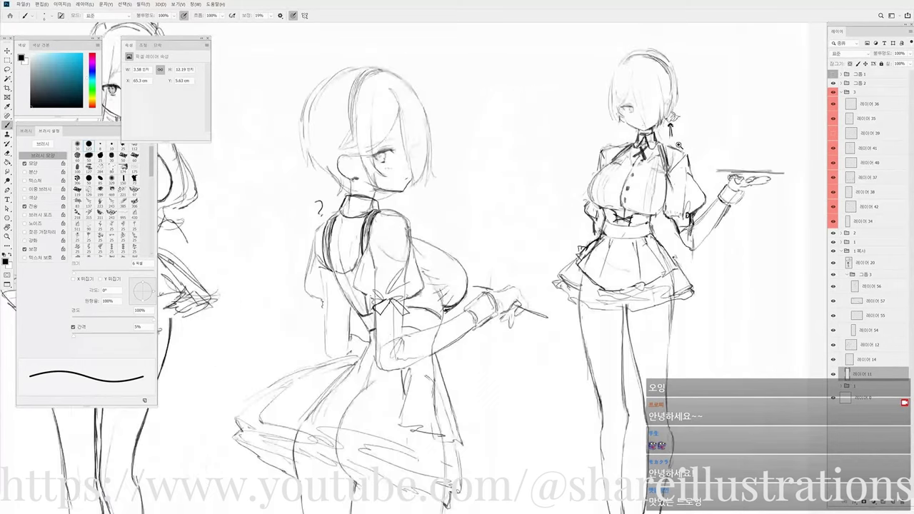
{"action": "left_click", "coordinate": [671, 130], "text": "ctrl"}
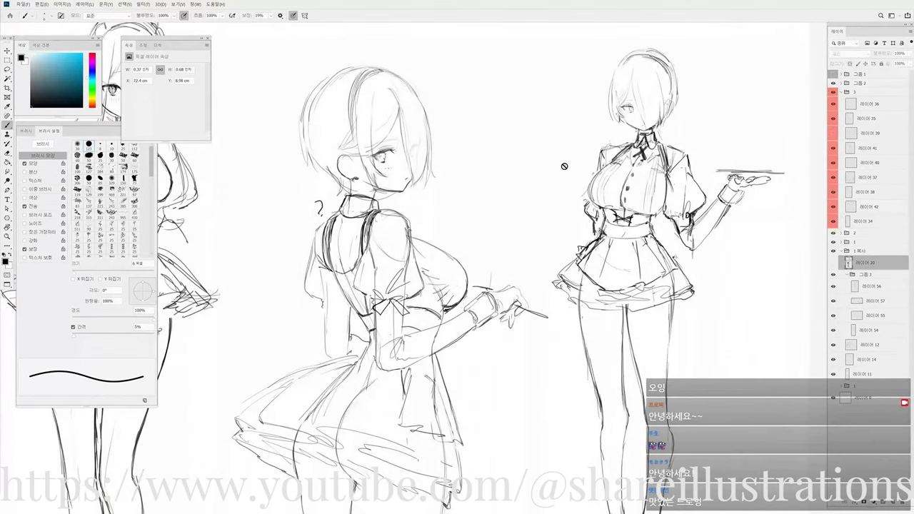
{"action": "scroll", "coordinate": [556, 193], "scroll_direction": "down", "scroll_amount": 1}
{"action": "mouse_move", "coordinate": [556, 193]}
{"action": "left_mouse_down"}
{"action": "mouse_move", "coordinate": [549, 206]}
{"action": "mouse_move", "coordinate": [561, 221]}
{"action": "mouse_move", "coordinate": [544, 227]}
{"action": "mouse_move", "coordinate": [555, 235]}
{"action": "left_mouse_up"}
{"action": "left_click_drag", "start_coordinate": [497, 227], "coordinate": [543, 227]}
{"action": "key", "text": "r"}
Clear the long-haired maid's existing lines on 레이어 53 and sketch the first stroke of her new arm.
{"action": "scroll", "coordinate": [418, 228], "scroll_direction": "up", "scroll_amount": 2}
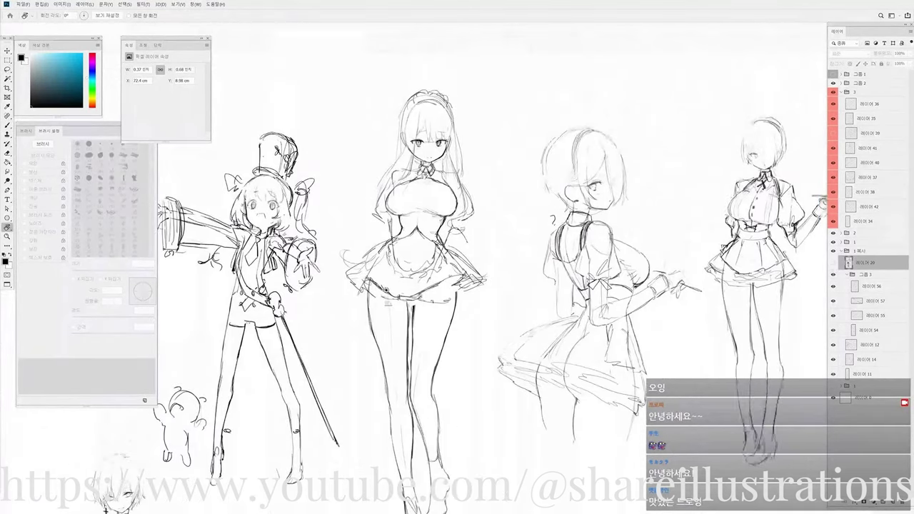
{"action": "scroll", "coordinate": [428, 236], "scroll_direction": "up", "scroll_amount": 4}
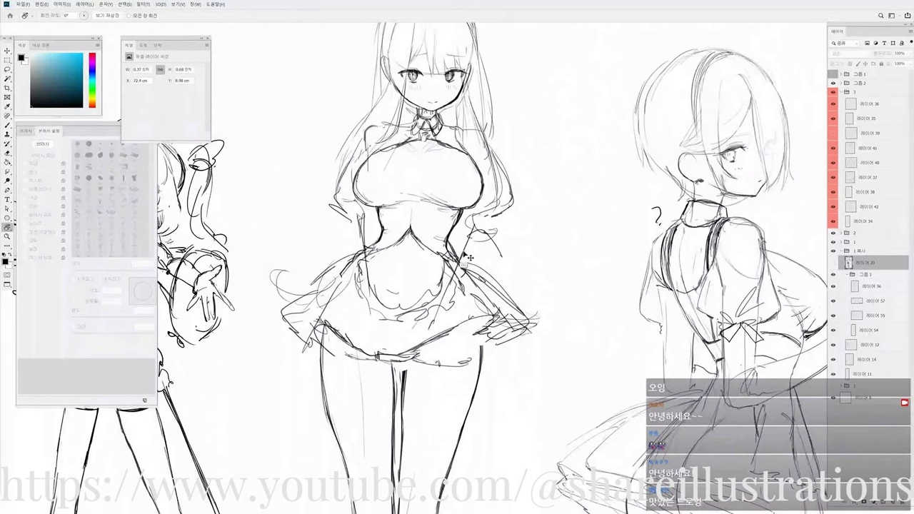
{"action": "scroll", "coordinate": [427, 184], "scroll_direction": "down", "scroll_amount": 2}
{"action": "key", "text": "b"}
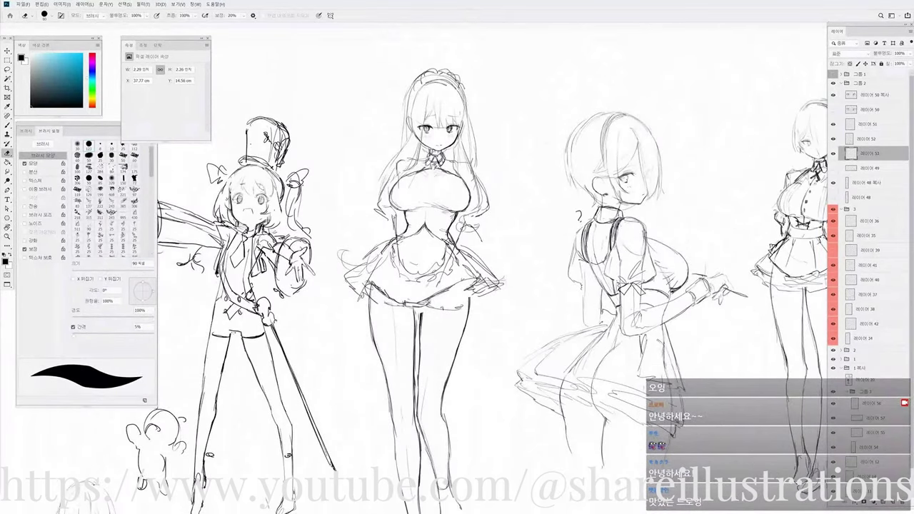
{"action": "mouse_move", "coordinate": [463, 221]}
{"action": "left_mouse_down"}
{"action": "mouse_move", "coordinate": [462, 246]}
{"action": "mouse_move", "coordinate": [401, 253]}
{"action": "left_mouse_up"}
{"action": "scroll", "coordinate": [388, 224], "scroll_direction": "down", "scroll_amount": 2}
{"action": "key", "text": "b"}
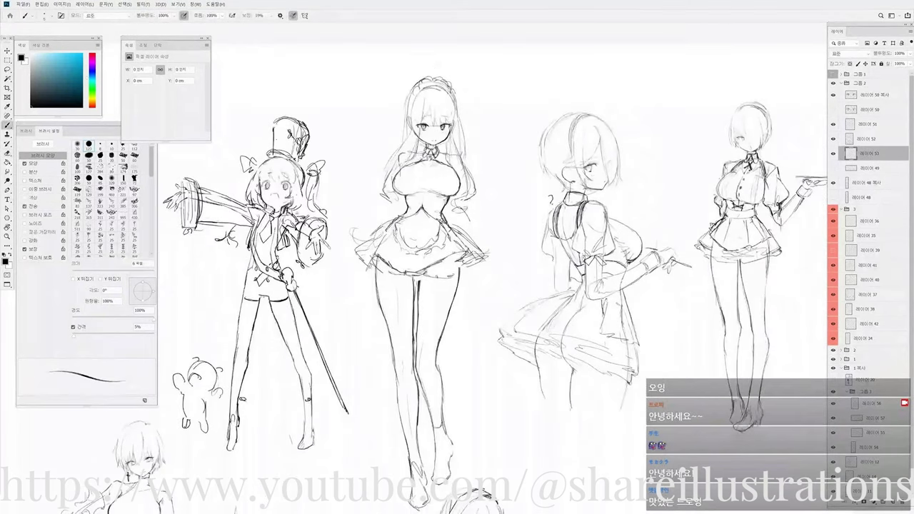
{"action": "left_click_drag", "start_coordinate": [393, 192], "coordinate": [397, 220]}
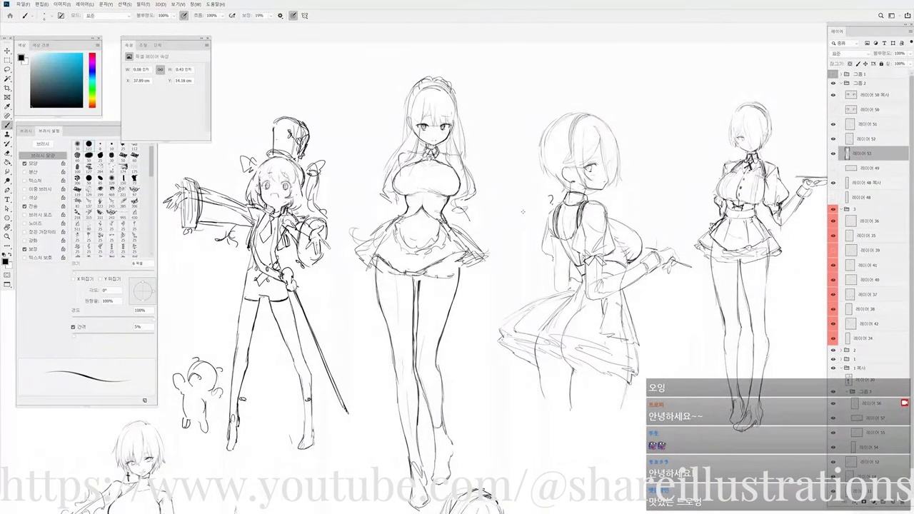
Move 레이어 53 to the top of 그룹 2 and delete the leftover layers 레이어 50 and 레이어 49.
{"action": "left_click_drag", "start_coordinate": [873, 154], "coordinate": [857, 101]}
{"action": "left_click", "coordinate": [861, 114]}
{"action": "left_click", "coordinate": [861, 128]}
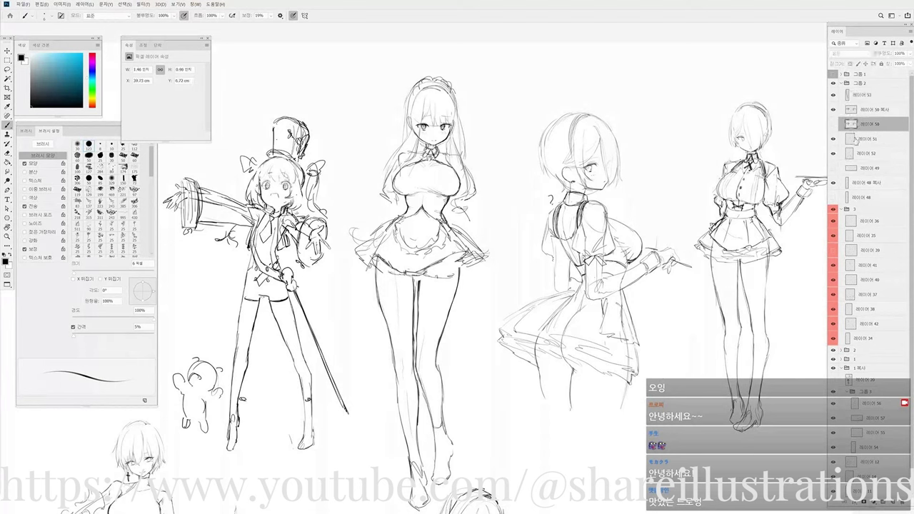
{"action": "key", "text": "Delete"}
{"action": "left_click", "coordinate": [834, 153]}
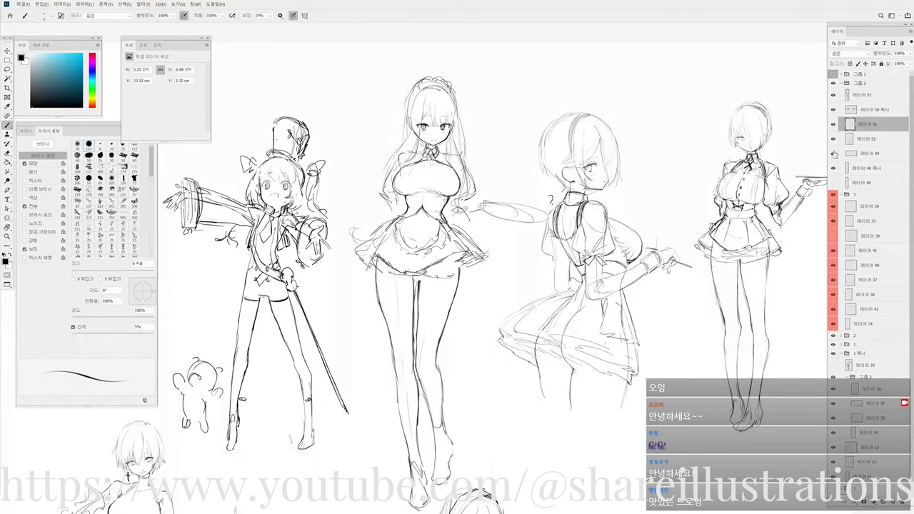
{"action": "left_click", "coordinate": [856, 154]}
{"action": "key", "text": "Delete"}
Lower the opacity of the four layers from 레이어 50 복사 down to 레이어 48 복사 to about 40%.
{"action": "left_click", "coordinate": [834, 168]}
{"action": "left_click", "coordinate": [833, 168]}
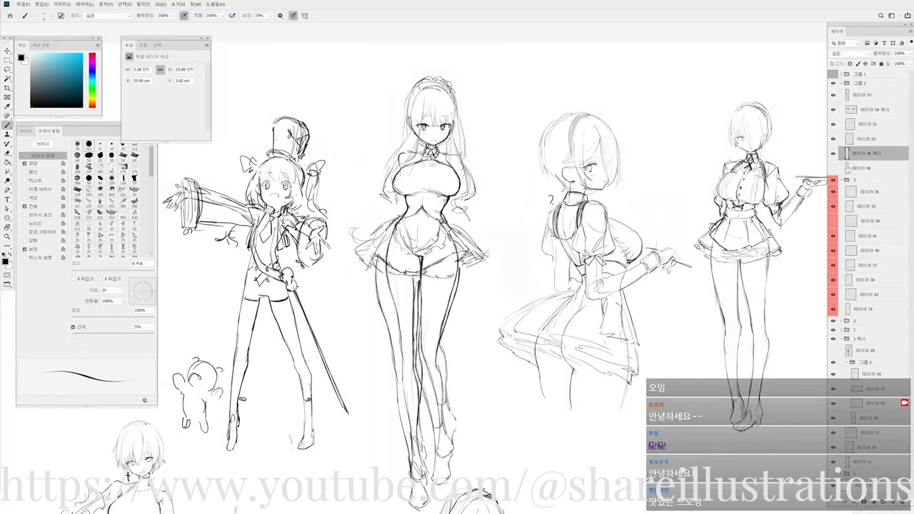
{"action": "left_click", "coordinate": [859, 111], "text": "shift"}
{"action": "left_click", "coordinate": [910, 55]}
{"action": "left_click", "coordinate": [894, 63]}
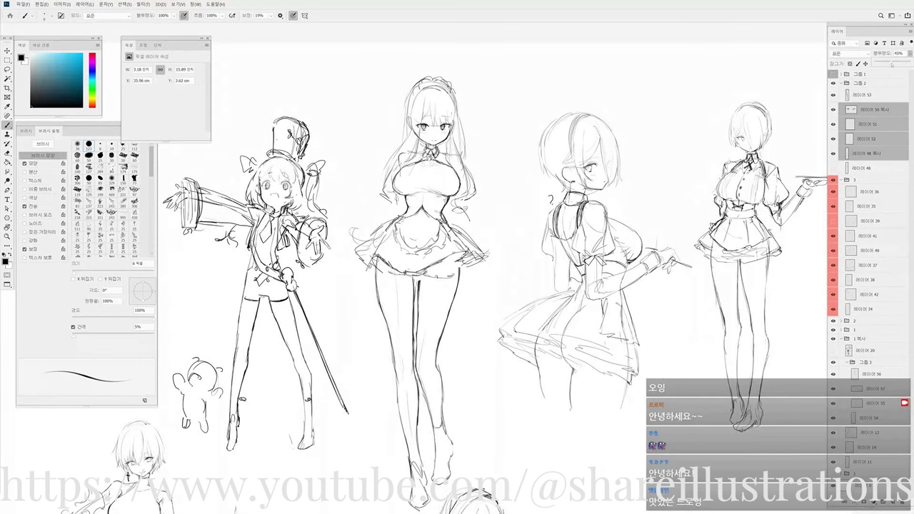
Select 레이어 53 and sketch the long-haired maid's arm beside her waist, reaching toward the front of her skirt.
{"action": "left_click", "coordinate": [879, 92]}
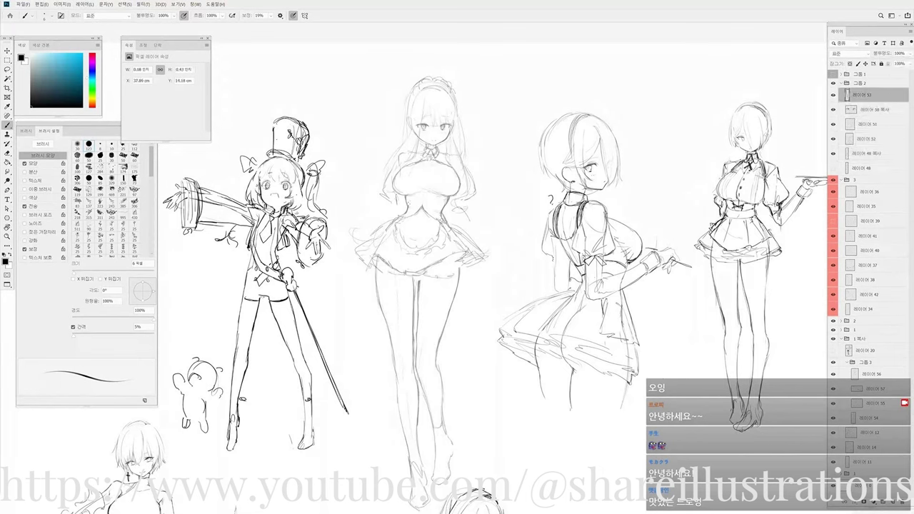
{"action": "left_click_drag", "start_coordinate": [400, 192], "coordinate": [397, 204]}
{"action": "mouse_move", "coordinate": [398, 205]}
{"action": "left_mouse_down"}
{"action": "mouse_move", "coordinate": [408, 214]}
{"action": "mouse_move", "coordinate": [401, 218]}
{"action": "mouse_move", "coordinate": [404, 201]}
{"action": "left_mouse_up"}
{"action": "key", "text": "e"}
{"action": "key", "text": "b"}
{"action": "key", "text": "e"}
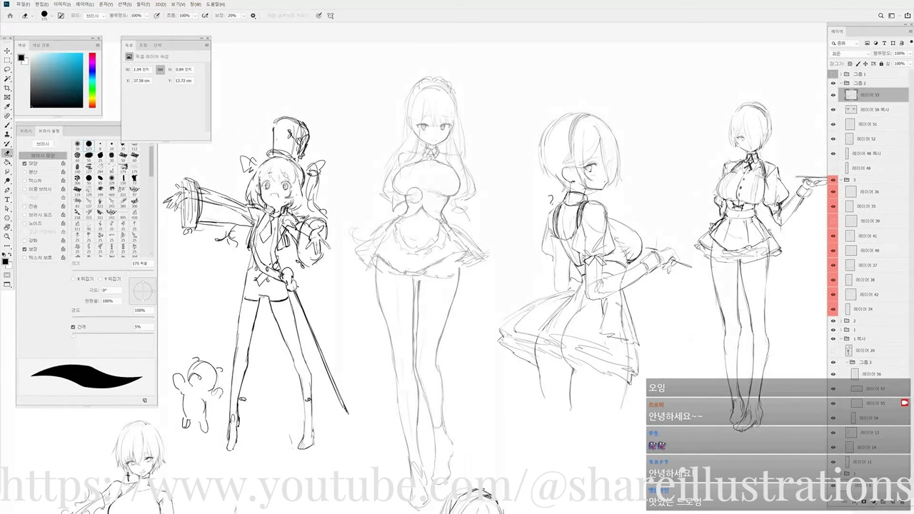
{"action": "mouse_move", "coordinate": [409, 201]}
{"action": "left_mouse_down"}
{"action": "mouse_move", "coordinate": [395, 211]}
{"action": "mouse_move", "coordinate": [405, 258]}
{"action": "left_mouse_up"}
{"action": "key", "text": "b"}
{"action": "key", "text": "b"}
{"action": "left_click_drag", "start_coordinate": [407, 220], "coordinate": [414, 270]}
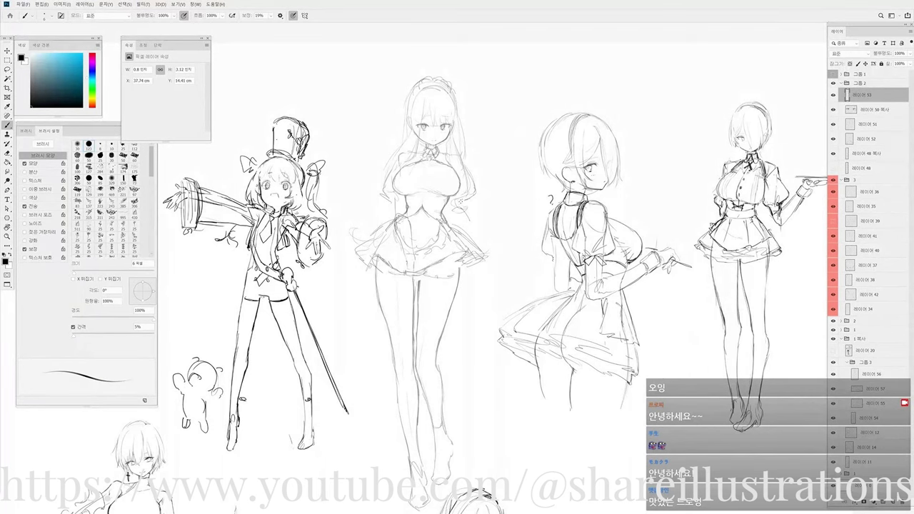
Sketch the long-haired maid's other arm and the hand resting at the front of her skirt.
{"action": "left_click_drag", "start_coordinate": [455, 202], "coordinate": [458, 223]}
{"action": "mouse_move", "coordinate": [431, 194]}
{"action": "left_mouse_down"}
{"action": "mouse_move", "coordinate": [420, 176]}
{"action": "mouse_move", "coordinate": [412, 184]}
{"action": "mouse_move", "coordinate": [425, 185]}
{"action": "left_mouse_up"}
{"action": "key", "text": "ctrl+z"}
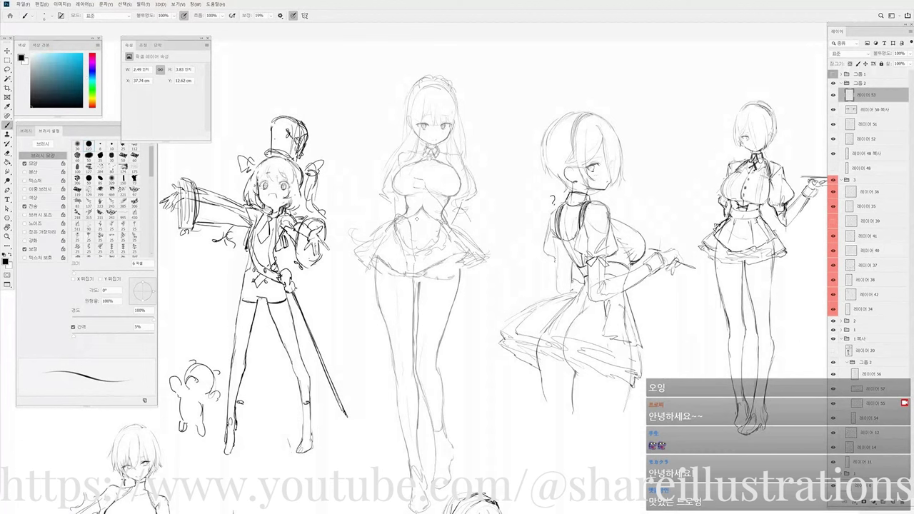
{"action": "key", "text": "e"}
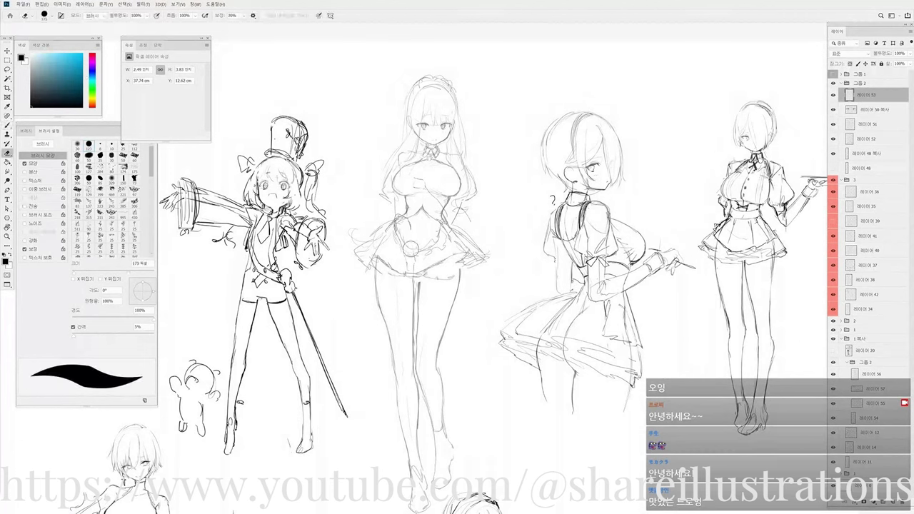
{"action": "key", "text": "b"}
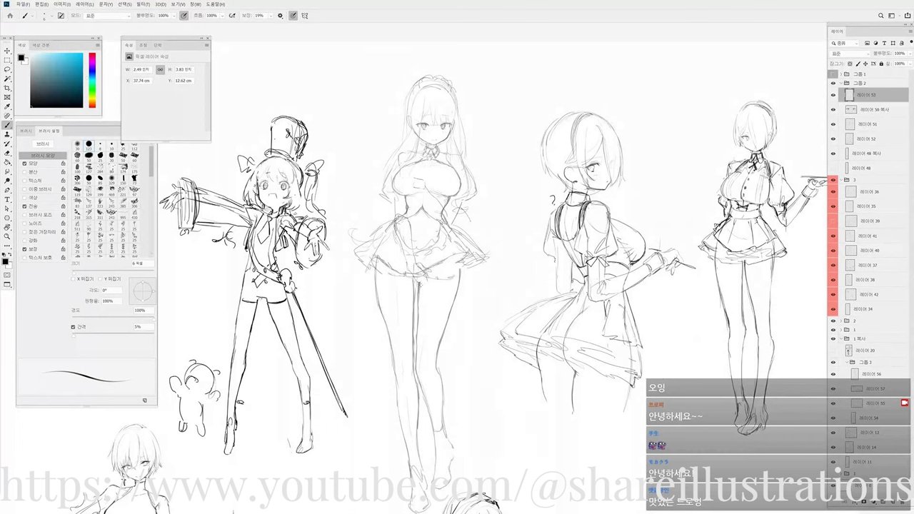
{"action": "mouse_move", "coordinate": [424, 274]}
{"action": "left_mouse_down"}
{"action": "mouse_move", "coordinate": [428, 298]}
{"action": "mouse_move", "coordinate": [422, 293]}
{"action": "left_mouse_up"}
{"action": "mouse_move", "coordinate": [427, 269]}
{"action": "left_mouse_down"}
{"action": "mouse_move", "coordinate": [430, 279]}
{"action": "mouse_move", "coordinate": [413, 251]}
{"action": "left_mouse_up"}
Erase and redraw the long-haired maid's raised hand below her chest, and add a new layer above 레이어 53.
{"action": "scroll", "coordinate": [396, 198], "scroll_direction": "up", "scroll_amount": 2}
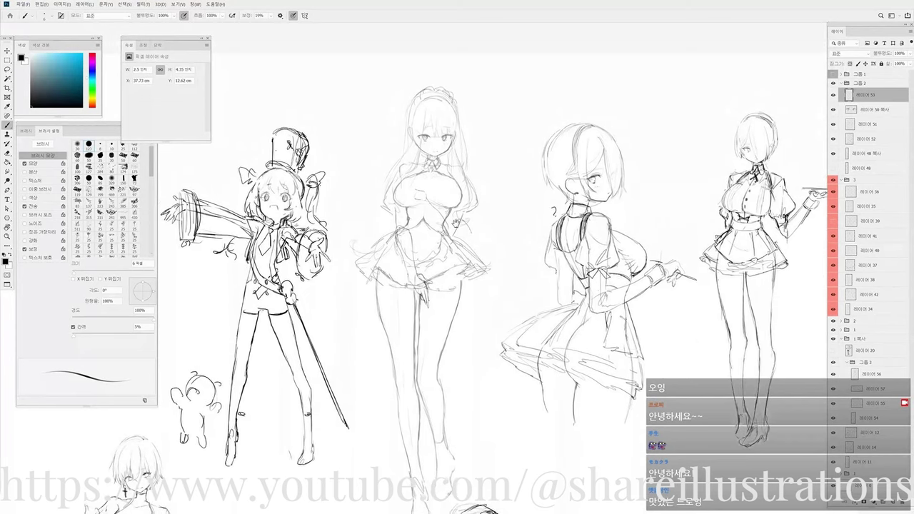
{"action": "key", "text": "e"}
{"action": "mouse_move", "coordinate": [426, 219]}
{"action": "left_mouse_down"}
{"action": "mouse_move", "coordinate": [451, 225]}
{"action": "mouse_move", "coordinate": [442, 228]}
{"action": "left_mouse_up"}
{"action": "key", "text": "b"}
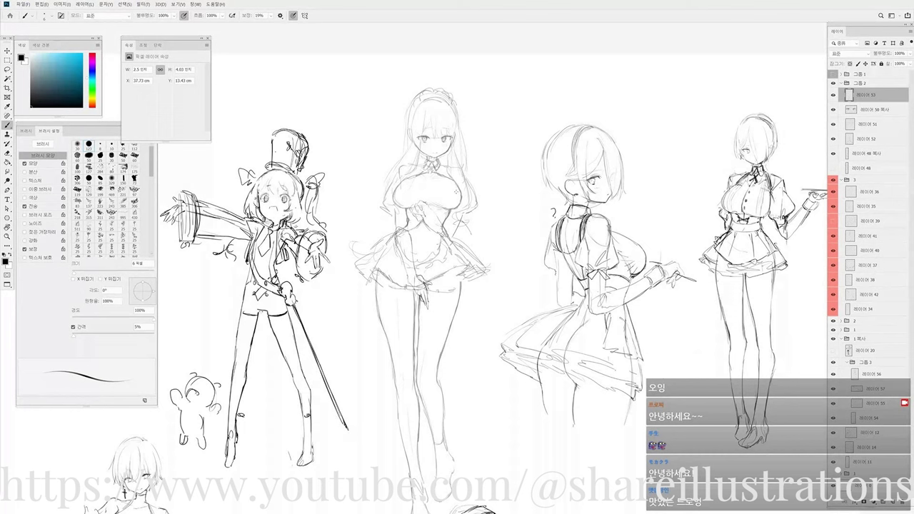
{"action": "key", "text": "e"}
{"action": "mouse_move", "coordinate": [432, 203]}
{"action": "left_mouse_down"}
{"action": "mouse_move", "coordinate": [417, 205]}
{"action": "mouse_move", "coordinate": [426, 203]}
{"action": "mouse_move", "coordinate": [424, 212]}
{"action": "left_mouse_up"}
{"action": "key", "text": "b"}
{"action": "key", "text": "ctrl+shift+n"}
{"action": "key", "text": "Return"}
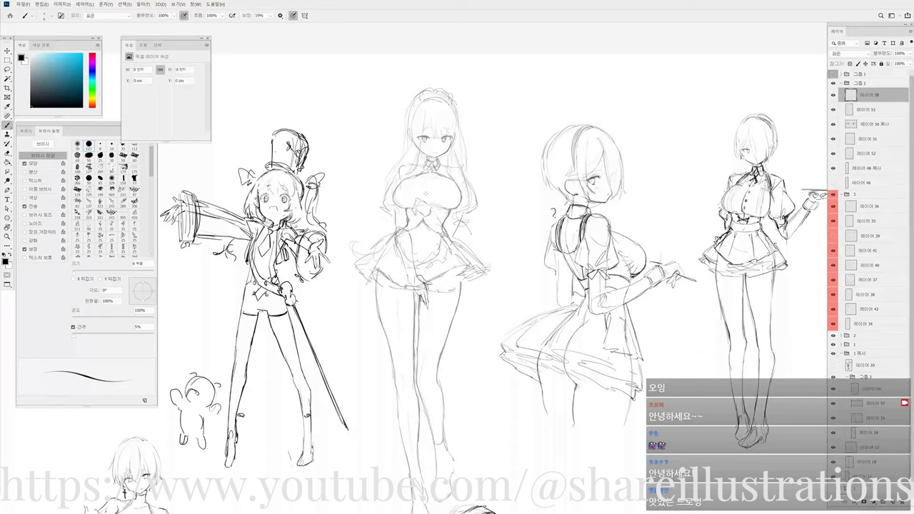
{"action": "left_click_drag", "start_coordinate": [434, 172], "coordinate": [401, 368]}
{"action": "key", "text": "ctrl+z"}
{"action": "left_click_drag", "start_coordinate": [402, 186], "coordinate": [432, 366]}
{"action": "key", "text": "ctrl+z"}
{"action": "left_click_drag", "start_coordinate": [423, 184], "coordinate": [421, 294]}
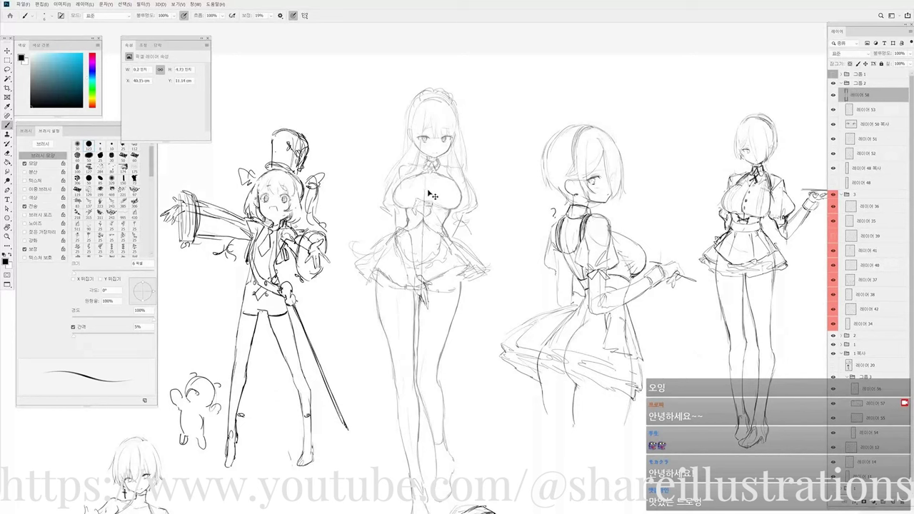
{"action": "key", "text": "ctrl+z"}
Draw a long diagonal staff about 11.2 inches tall from the long-haired maid's chest down past her legs.
{"action": "left_click_drag", "start_coordinate": [439, 184], "coordinate": [413, 283]}
{"action": "left_click_drag", "start_coordinate": [434, 194], "coordinate": [399, 327]}
{"action": "left_click_drag", "start_coordinate": [421, 246], "coordinate": [393, 355]}
{"action": "key", "text": "ctrl+z"}
{"action": "left_click_drag", "start_coordinate": [413, 277], "coordinate": [392, 354]}
{"action": "left_click_drag", "start_coordinate": [400, 323], "coordinate": [382, 434]}
{"action": "left_click_drag", "start_coordinate": [396, 348], "coordinate": [367, 458]}
{"action": "left_click_drag", "start_coordinate": [391, 367], "coordinate": [370, 447]}
{"action": "key", "text": "e"}
{"action": "key", "text": "b"}
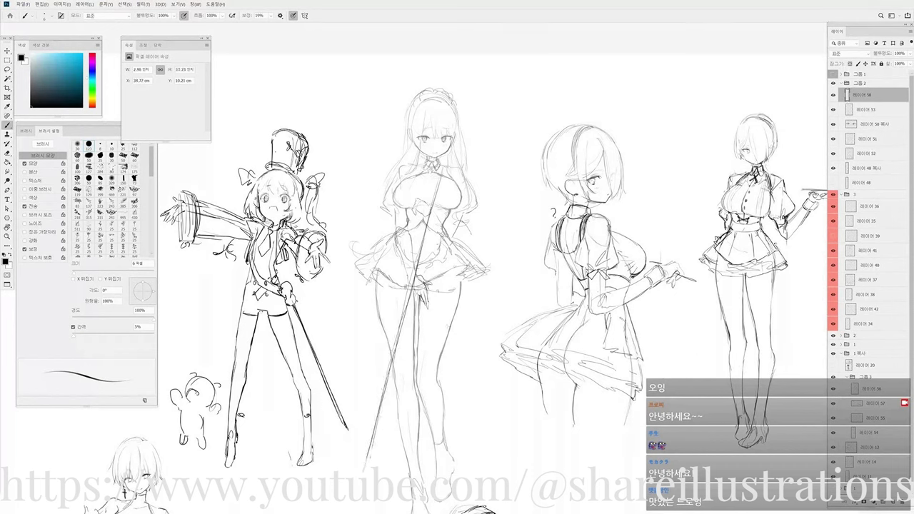
Toggle the visibility of 레이어 52, 레이어 51 and 레이어 53 to check which parts of the long-haired maid they contain.
{"action": "left_click_drag", "start_coordinate": [467, 269], "coordinate": [470, 263]}
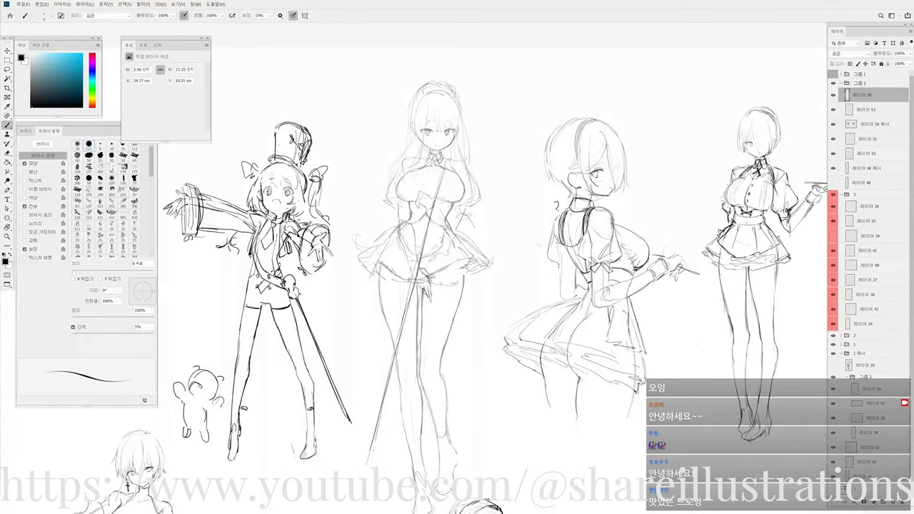
{"action": "left_click", "coordinate": [834, 152]}
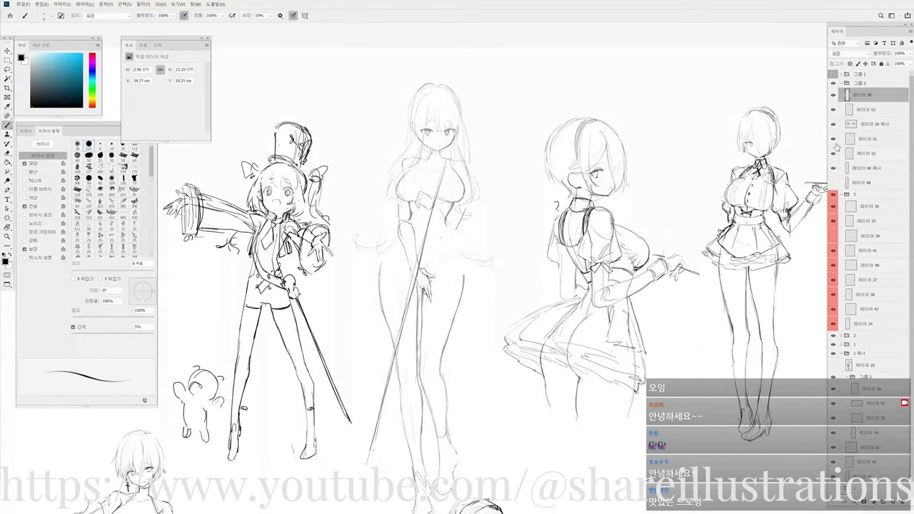
{"action": "left_click", "coordinate": [834, 153]}
{"action": "left_click", "coordinate": [835, 140]}
{"action": "left_click", "coordinate": [833, 140]}
{"action": "left_click", "coordinate": [833, 140]}
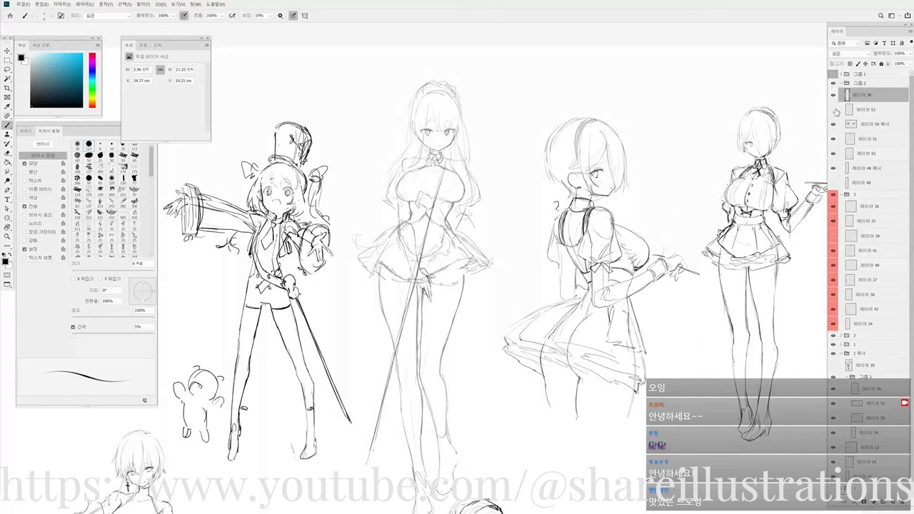
{"action": "left_click", "coordinate": [833, 110]}
Lasso the raised hand on 레이어 53 and transform it up to the staff's upper end at the chest.
{"action": "left_click", "coordinate": [847, 112]}
{"action": "key", "text": "l"}
{"action": "key", "text": "e"}
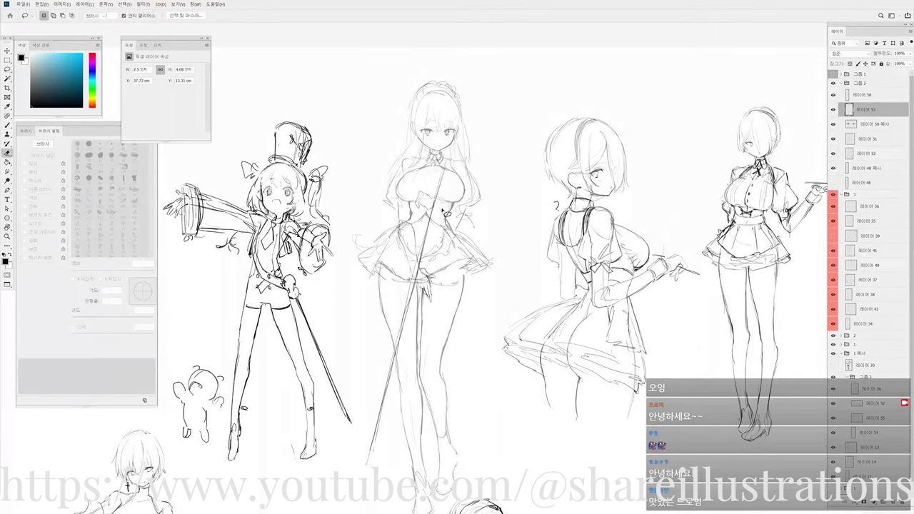
{"action": "key", "text": "l"}
{"action": "mouse_move", "coordinate": [416, 204]}
{"action": "left_mouse_down"}
{"action": "mouse_move", "coordinate": [449, 193]}
{"action": "mouse_move", "coordinate": [458, 199]}
{"action": "left_mouse_up"}
{"action": "key", "text": "ctrl+t"}
{"action": "key", "text": "Return"}
{"action": "key", "text": "Return"}
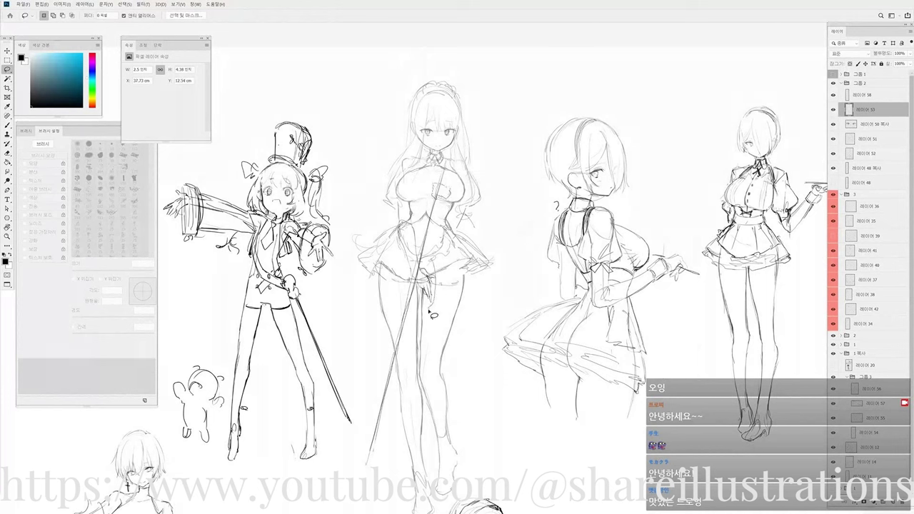
Lasso the lower hand in front of the skirt and transform it to fit around the staff.
{"action": "mouse_move", "coordinate": [419, 277]}
{"action": "left_mouse_down"}
{"action": "mouse_move", "coordinate": [397, 203]}
{"action": "mouse_move", "coordinate": [425, 222]}
{"action": "mouse_move", "coordinate": [427, 245]}
{"action": "left_mouse_up"}
{"action": "key", "text": "ctrl+t"}
{"action": "left_click_drag", "start_coordinate": [408, 277], "coordinate": [399, 279]}
{"action": "key", "text": "Return"}
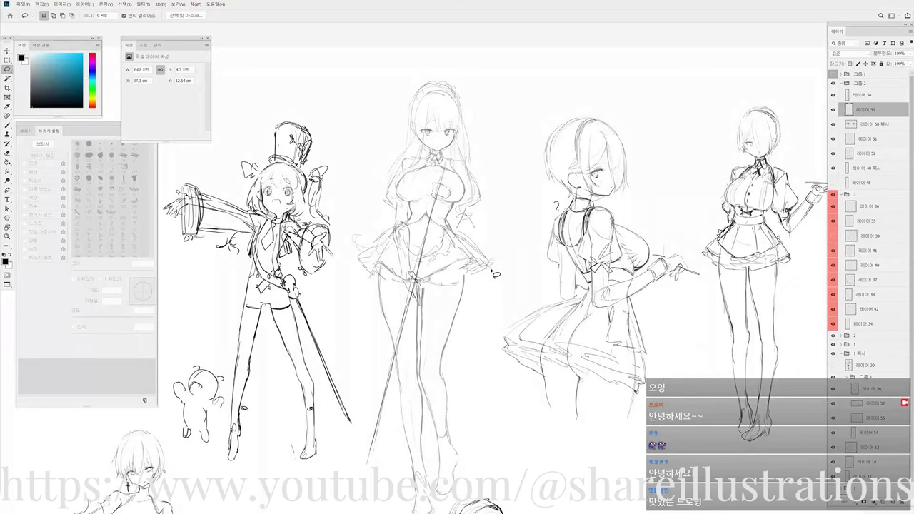
Erase the old forearm lines at the long-haired maid's waist and redraw them toward the repositioned hands.
{"action": "left_click_drag", "start_coordinate": [456, 237], "coordinate": [451, 247]}
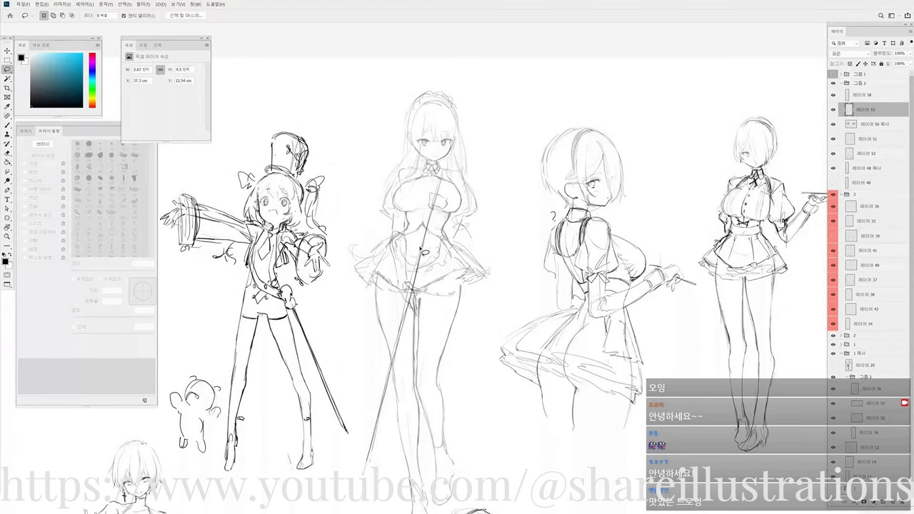
{"action": "key", "text": "e"}
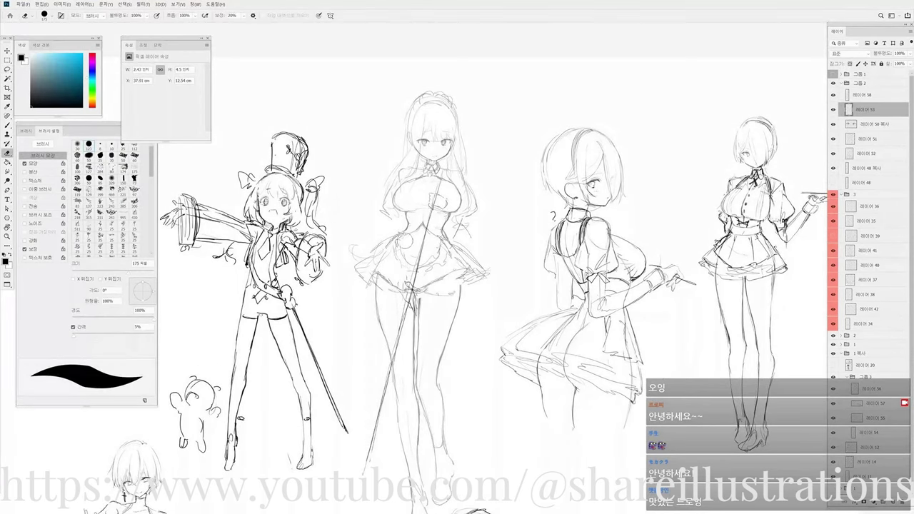
{"action": "key", "text": "b"}
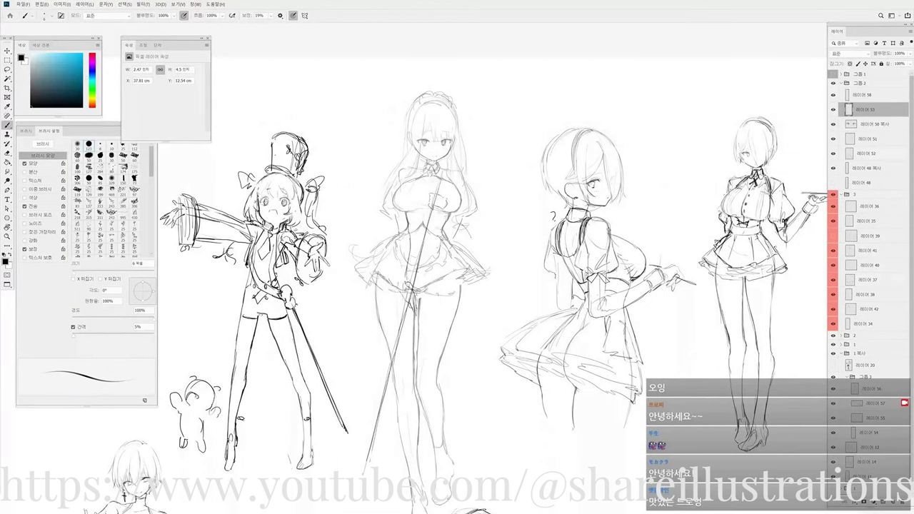
{"action": "key", "text": "e"}
{"action": "key", "text": "b"}
{"action": "key", "text": "e"}
{"action": "key", "text": "b"}
Flip the view horizontally and touch up the long-haired maid's arm lines around her waist.
{"action": "scroll", "coordinate": [482, 227], "scroll_direction": "down", "scroll_amount": 2}
{"action": "key", "text": "ctrl+shift+h"}
{"action": "mouse_move", "coordinate": [464, 249]}
{"action": "left_mouse_down"}
{"action": "mouse_move", "coordinate": [479, 253]}
{"action": "mouse_move", "coordinate": [468, 274]}
{"action": "left_mouse_up"}
{"action": "scroll", "coordinate": [479, 254], "scroll_direction": "up", "scroll_amount": 2}
{"action": "key", "text": "e"}
{"action": "key", "text": "b"}
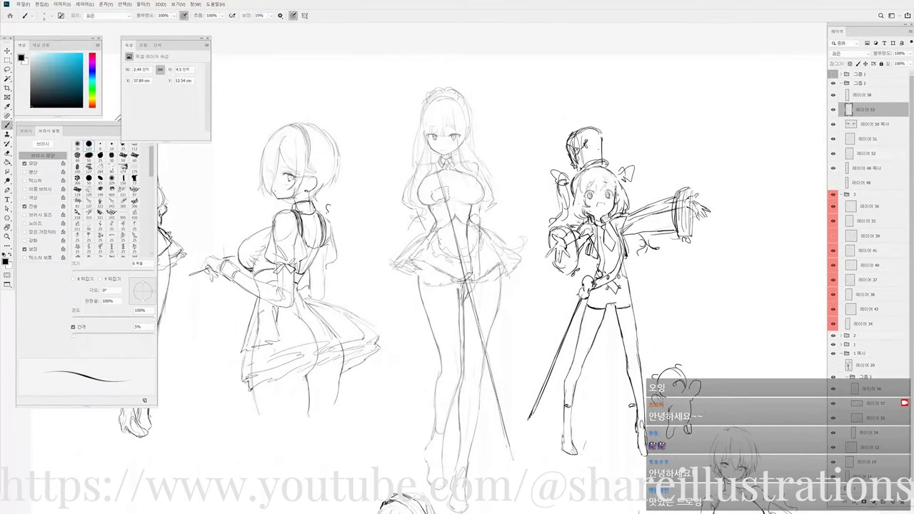
{"action": "left_click_drag", "start_coordinate": [444, 229], "coordinate": [453, 248]}
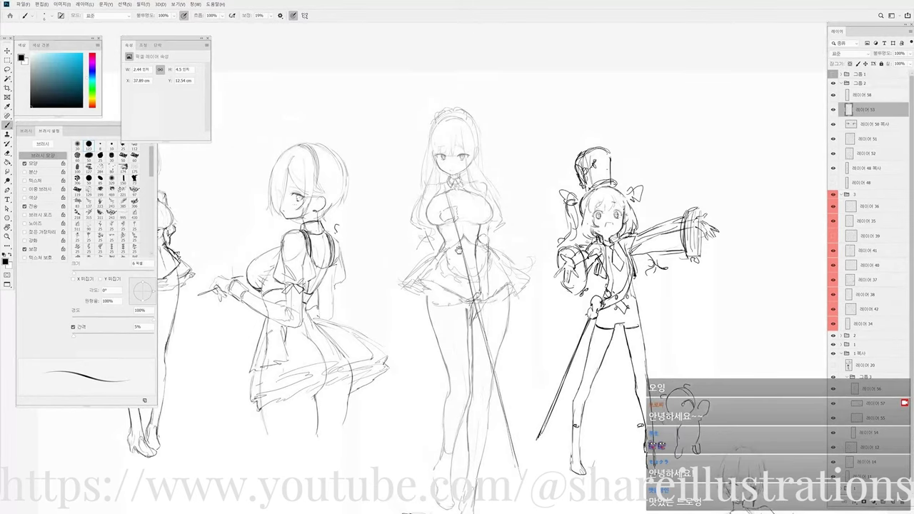
{"action": "scroll", "coordinate": [453, 249], "scroll_direction": "up", "scroll_amount": 2}
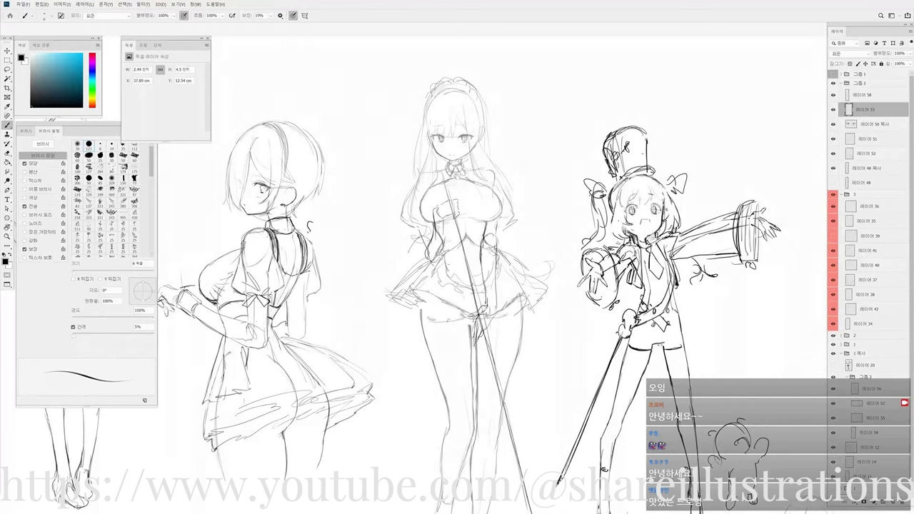
Clean up and redraw the long-haired maid's bent elbow, raised forearm and opposite upper arm on 레이어 53.
{"action": "key", "text": "e"}
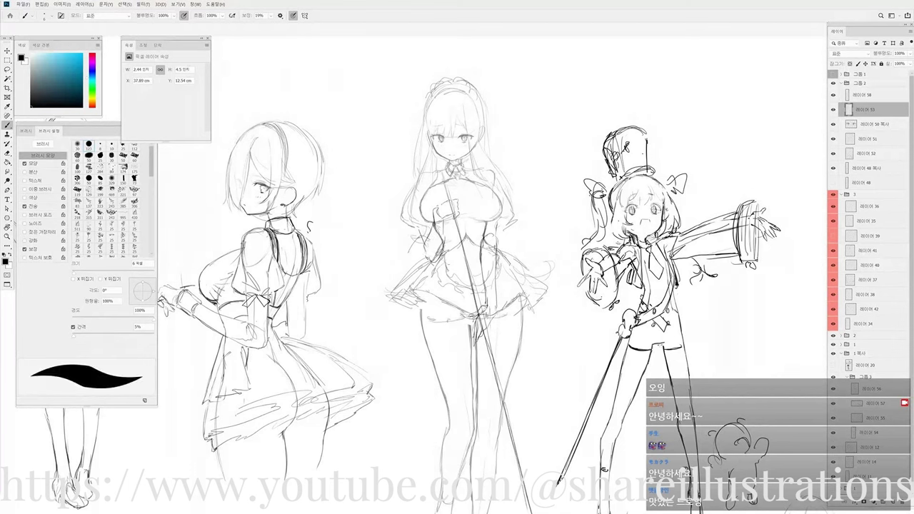
{"action": "key", "text": "b"}
{"action": "left_click_drag", "start_coordinate": [433, 213], "coordinate": [428, 238]}
{"action": "key", "text": "e"}
{"action": "key", "text": "b"}
{"action": "key", "text": "b"}
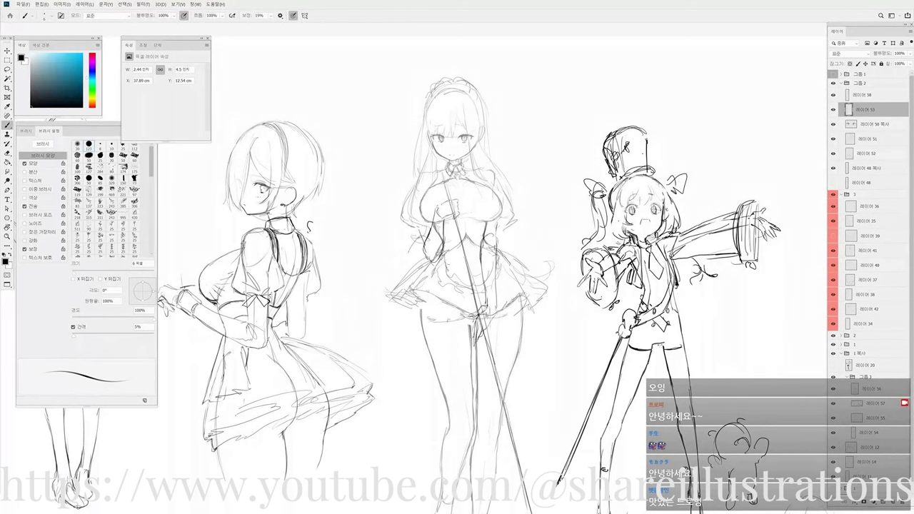
{"action": "left_click_drag", "start_coordinate": [421, 237], "coordinate": [422, 251]}
{"action": "left_click_drag", "start_coordinate": [503, 205], "coordinate": [495, 214]}
{"action": "key", "text": "e"}
{"action": "key", "text": "b"}
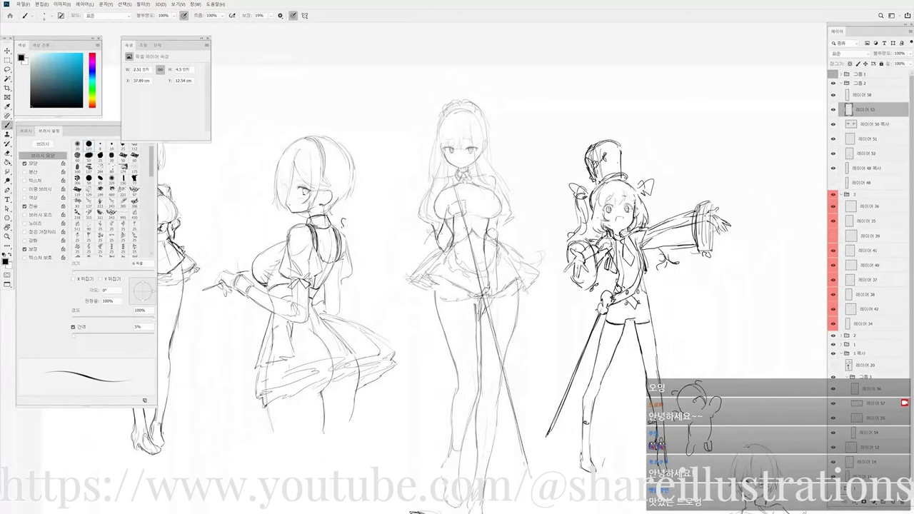
Flip the view horizontally and retouch the long-haired maid's mouth on 레이어 50 복사 with a much smaller eraser.
{"action": "key", "text": "ctrl+shift+h"}
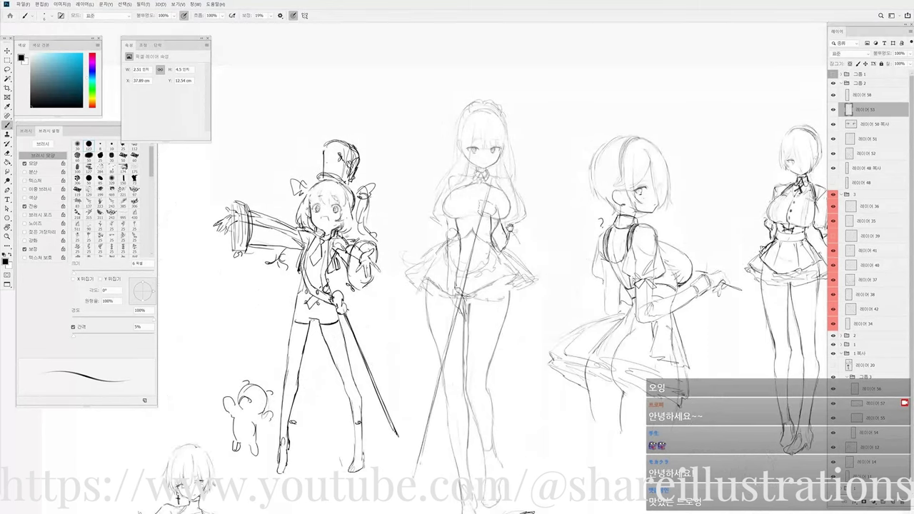
{"action": "scroll", "coordinate": [510, 227], "scroll_direction": "down", "scroll_amount": 2}
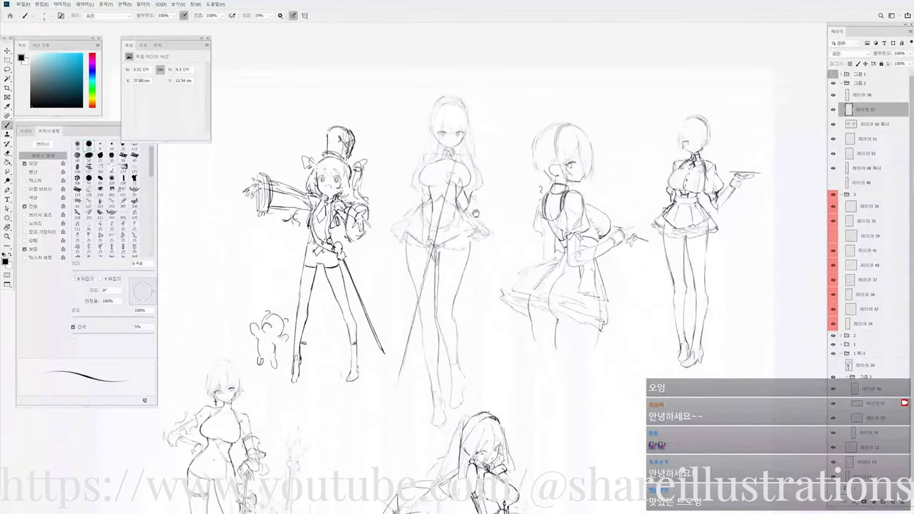
{"action": "key", "text": "r"}
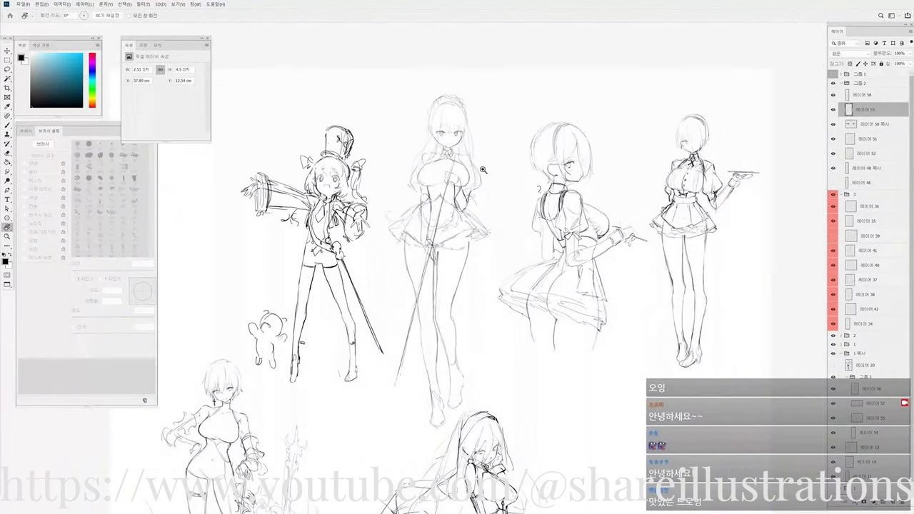
{"action": "scroll", "coordinate": [488, 158], "scroll_direction": "up", "scroll_amount": 4}
{"action": "left_click_drag", "start_coordinate": [403, 167], "coordinate": [483, 227]}
{"action": "key", "text": "alt+["}
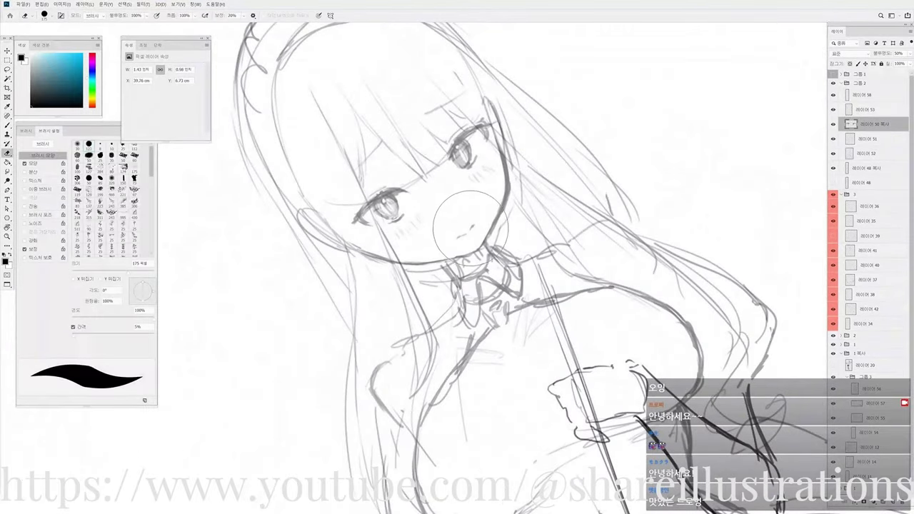
{"action": "key", "text": "e"}
{"action": "key", "text": "["}
{"action": "key", "text": "["}
{"action": "key", "text": "["}
{"action": "key", "text": "["}
{"action": "key", "text": "["}
{"action": "key", "text": "["}
{"action": "key", "text": "["}
{"action": "key", "text": "["}
{"action": "key", "text": "["}
{"action": "key", "text": "["}
{"action": "key", "text": "["}
{"action": "key", "text": "["}
{"action": "key", "text": "["}
{"action": "key", "text": "["}
{"action": "key", "text": "["}
{"action": "key", "text": "["}
{"action": "key", "text": "["}
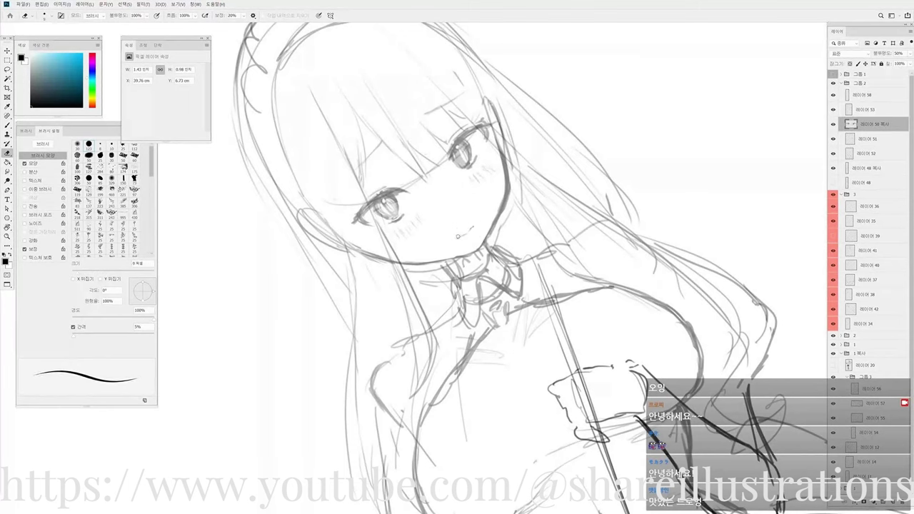
{"action": "key", "text": "b"}
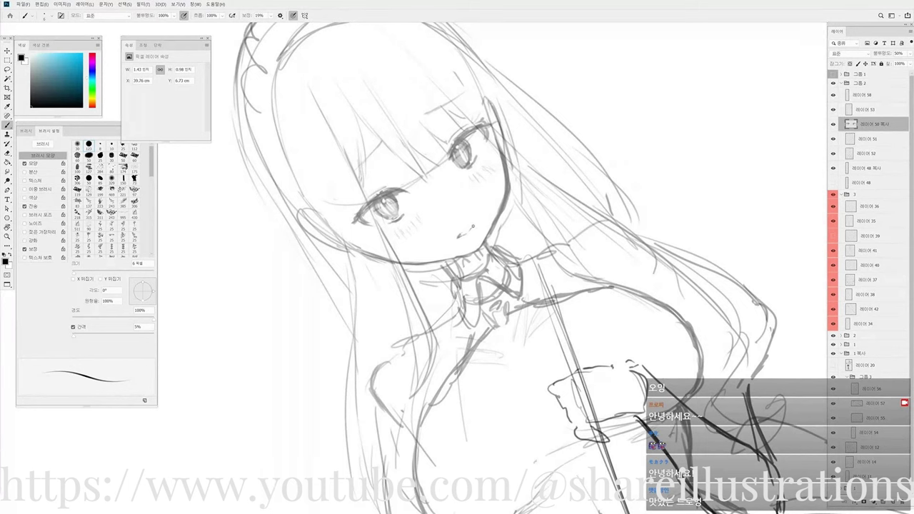
Redraw the long-haired maid's mouth as a small open shape, trimming it with the eraser.
{"action": "key", "text": "e"}
{"action": "left_click_drag", "start_coordinate": [472, 226], "coordinate": [474, 225]}
{"action": "key", "text": "b"}
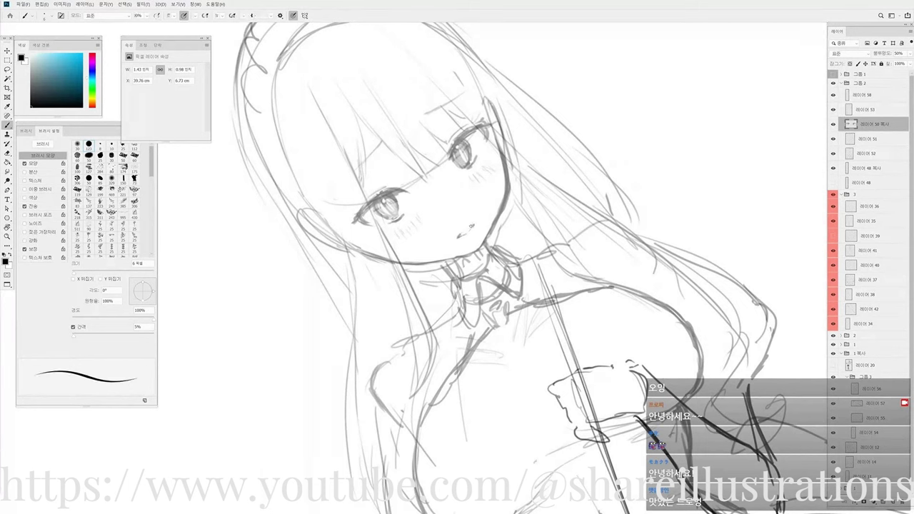
{"action": "key", "text": "e"}
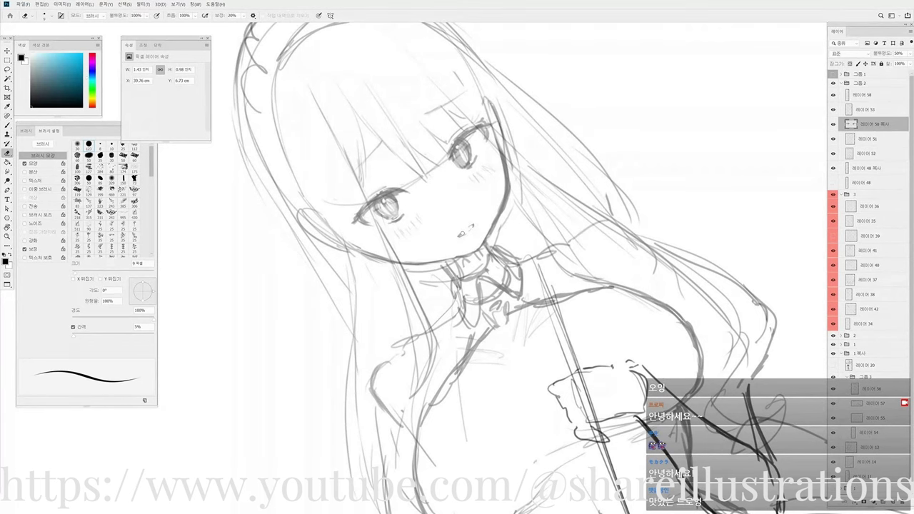
{"action": "key", "text": "b"}
{"action": "mouse_move", "coordinate": [460, 235]}
{"action": "left_mouse_down"}
{"action": "mouse_move", "coordinate": [473, 226]}
{"action": "mouse_move", "coordinate": [450, 236]}
{"action": "left_mouse_up"}
{"action": "key", "text": "e"}
Rotate the canvas to refine the curve and corner of the maid's mouth, then straighten the view.
{"action": "key", "text": "r"}
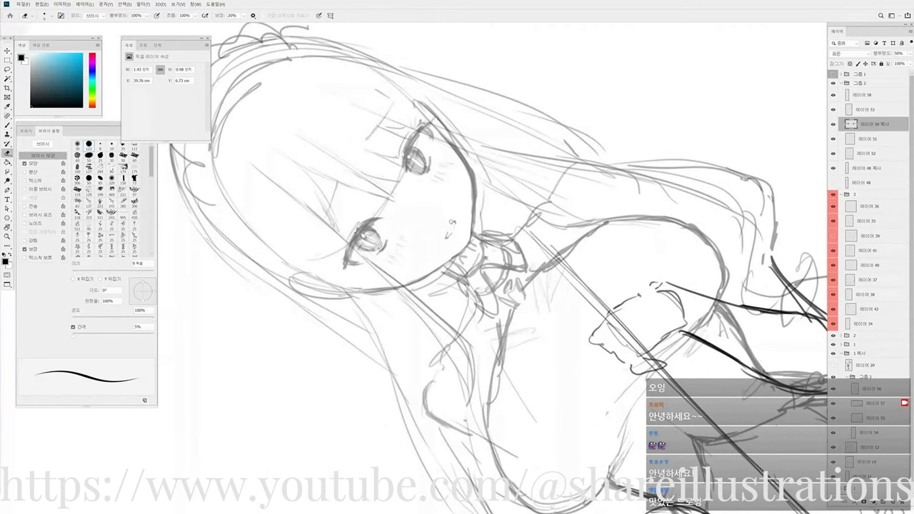
{"action": "key", "text": "b"}
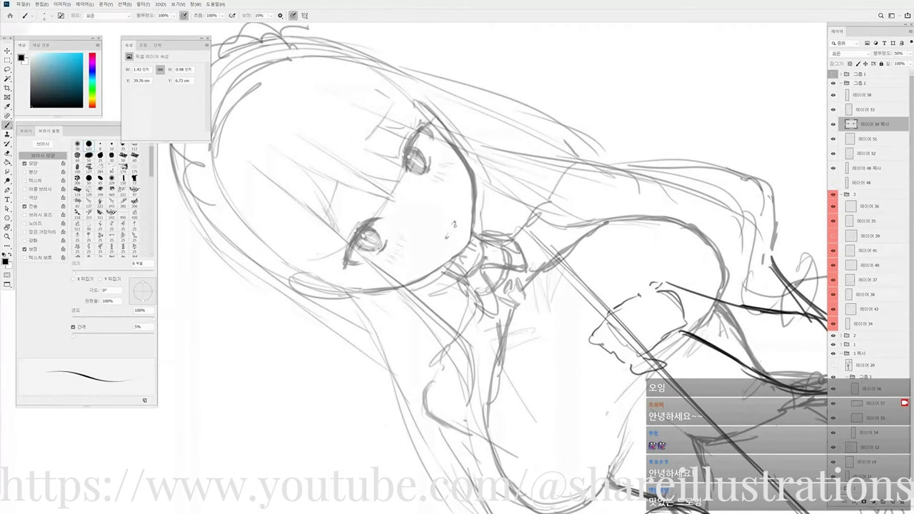
{"action": "key", "text": "r"}
{"action": "left_click_drag", "start_coordinate": [455, 226], "coordinate": [439, 241]}
{"action": "key", "text": "e"}
{"action": "key", "text": "b"}
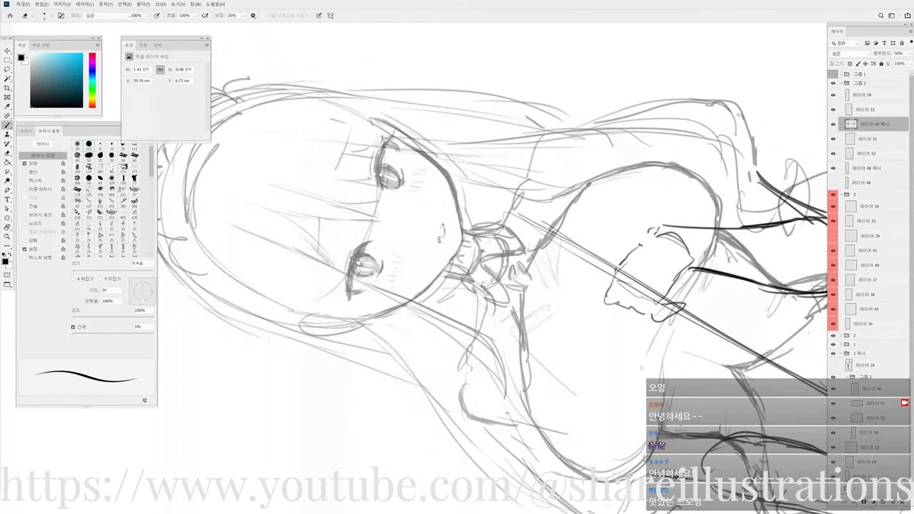
{"action": "key", "text": "r"}
{"action": "left_click_drag", "start_coordinate": [493, 218], "coordinate": [504, 207]}
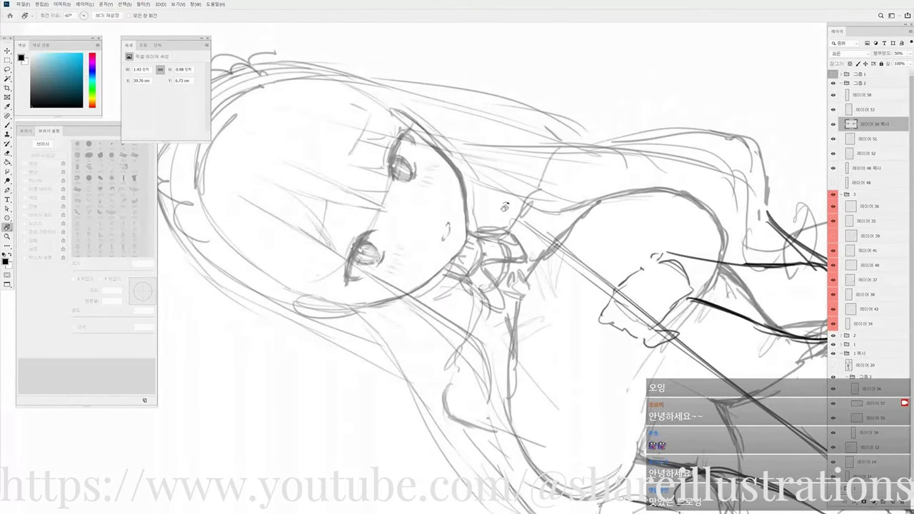
{"action": "key", "text": "Escape"}
{"action": "left_click_drag", "start_coordinate": [495, 238], "coordinate": [503, 260]}
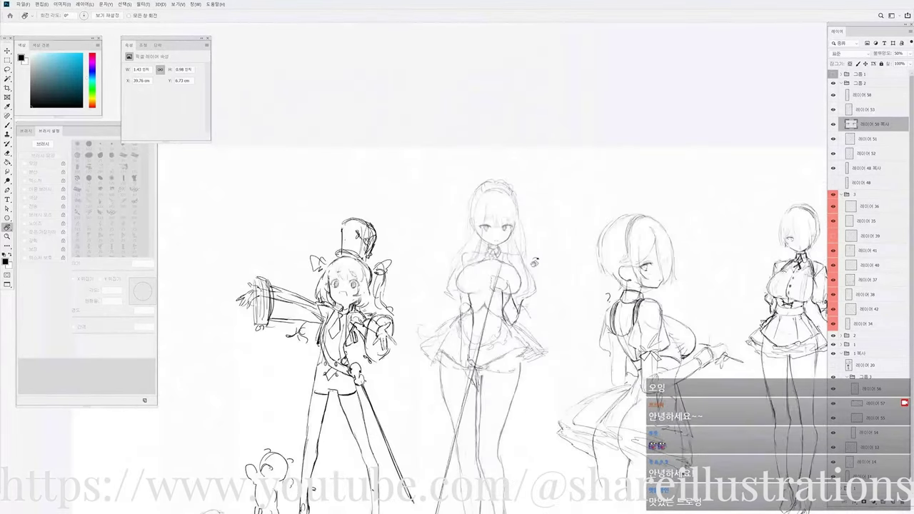
Lasso the lower hand in front of the skirt on 레이어 58 and rotate it around the staff.
{"action": "scroll", "coordinate": [534, 262], "scroll_direction": "down", "scroll_amount": 4}
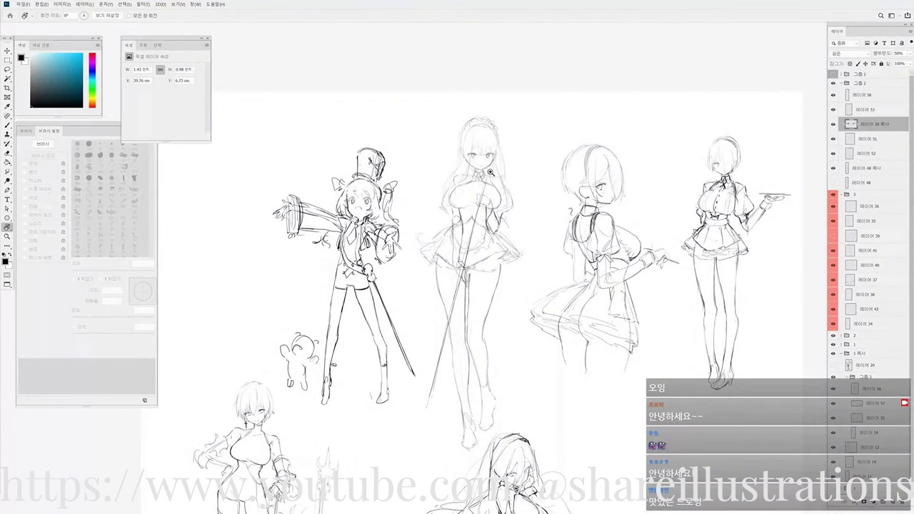
{"action": "scroll", "coordinate": [490, 172], "scroll_direction": "up", "scroll_amount": 3}
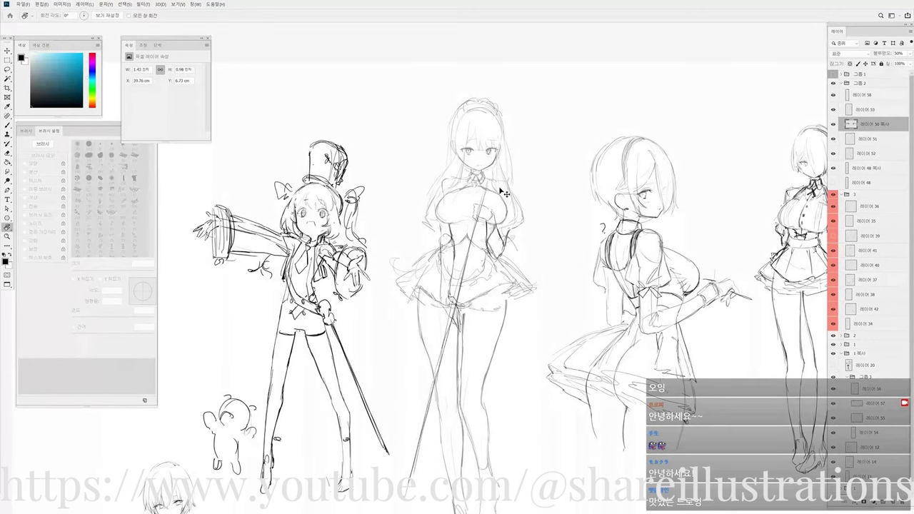
{"action": "scroll", "coordinate": [504, 193], "scroll_direction": "down", "scroll_amount": 6}
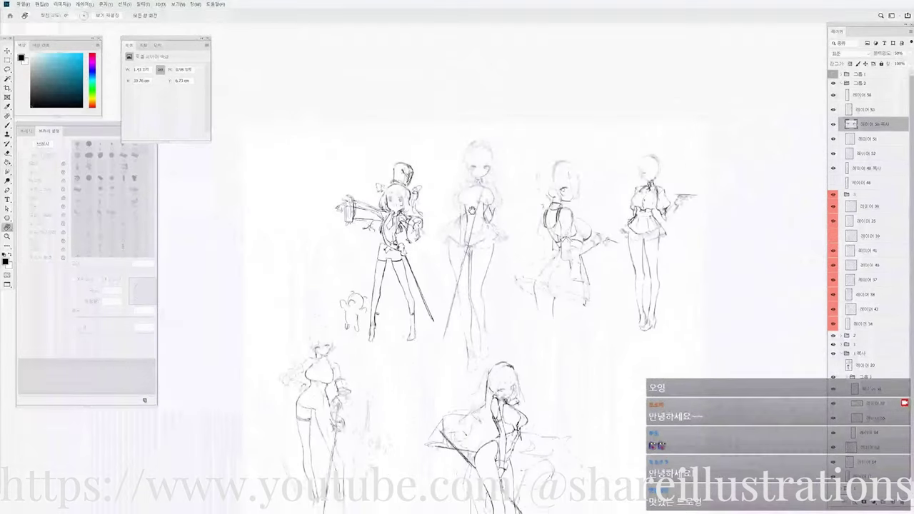
{"action": "scroll", "coordinate": [480, 216], "scroll_direction": "up", "scroll_amount": 2}
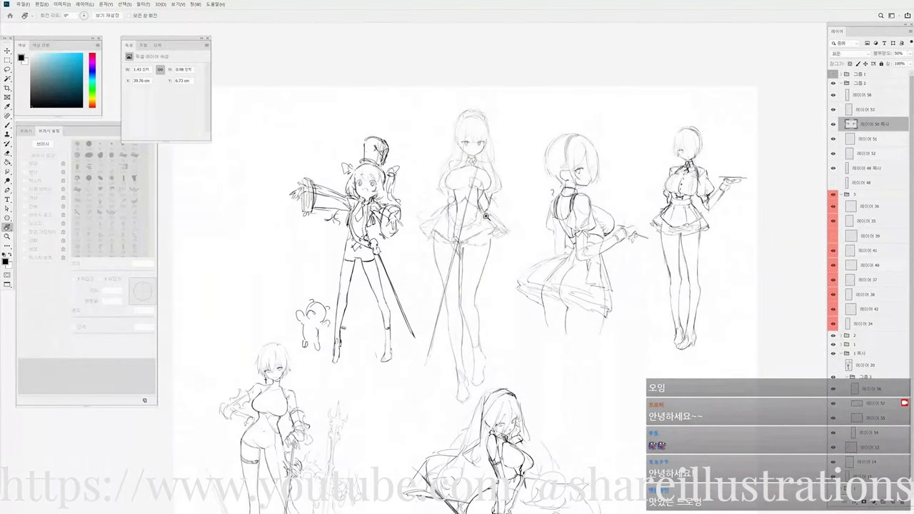
{"action": "scroll", "coordinate": [486, 215], "scroll_direction": "up", "scroll_amount": 1}
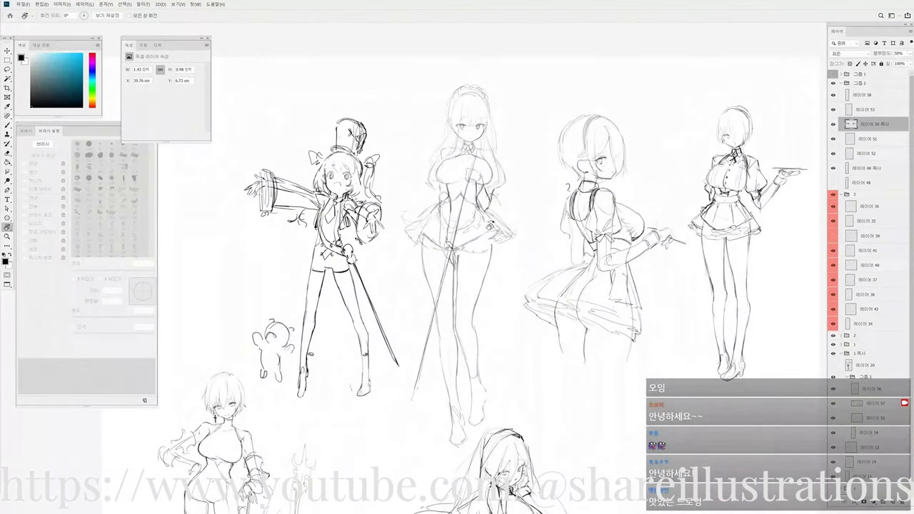
{"action": "scroll", "coordinate": [450, 259], "scroll_direction": "up", "scroll_amount": 3}
{"action": "left_click", "coordinate": [458, 254], "text": "ctrl"}
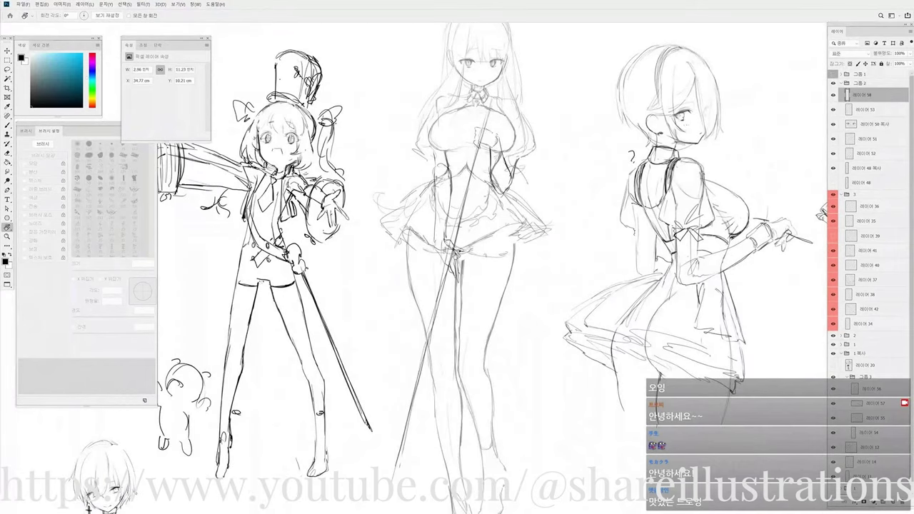
{"action": "key", "text": "l"}
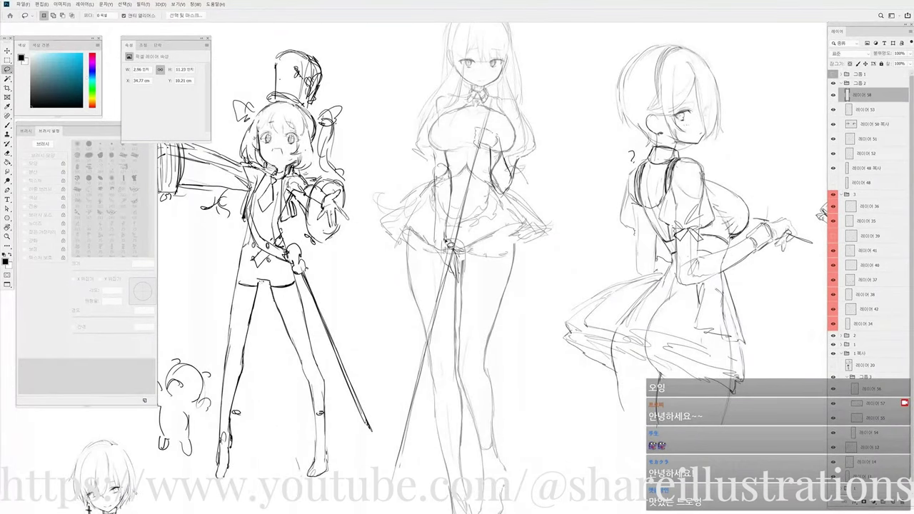
{"action": "key", "text": "ctrl+t"}
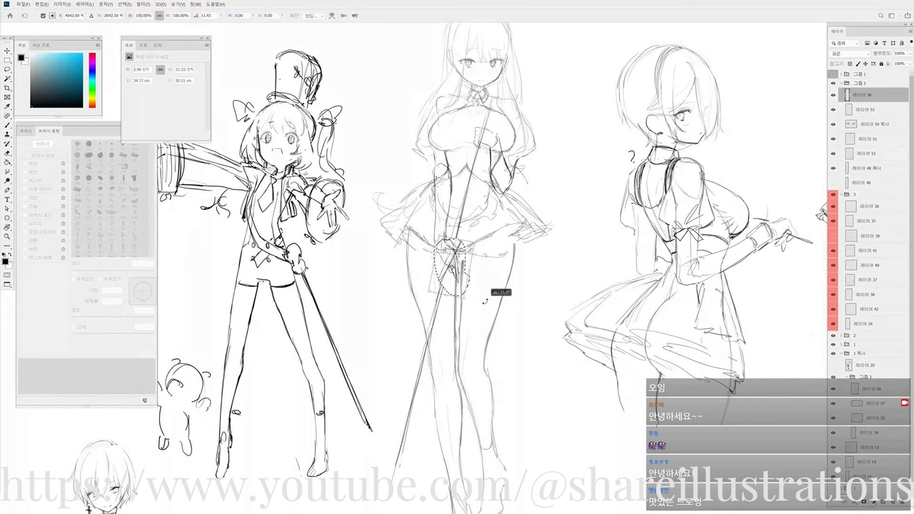
{"action": "key", "text": "Return"}
Lasso the lines around the lower hand on 레이어 53, transform them to match, and deselect.
{"action": "left_click", "coordinate": [849, 111]}
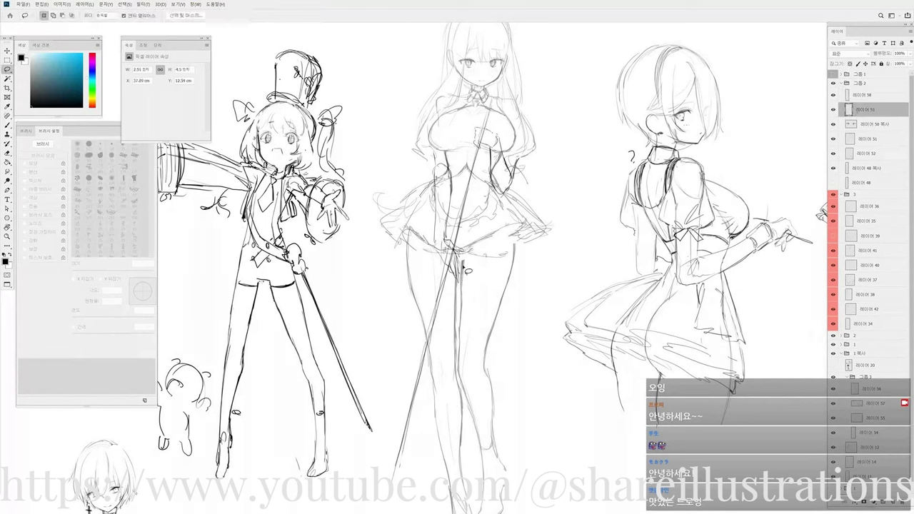
{"action": "mouse_move", "coordinate": [473, 256]}
{"action": "left_mouse_down"}
{"action": "mouse_move", "coordinate": [437, 240]}
{"action": "mouse_move", "coordinate": [471, 292]}
{"action": "mouse_move", "coordinate": [477, 284]}
{"action": "mouse_move", "coordinate": [460, 275]}
{"action": "mouse_move", "coordinate": [451, 284]}
{"action": "left_mouse_up"}
{"action": "key", "text": "ctrl+t"}
{"action": "key", "text": "Return"}
{"action": "key", "text": "ctrl+d"}
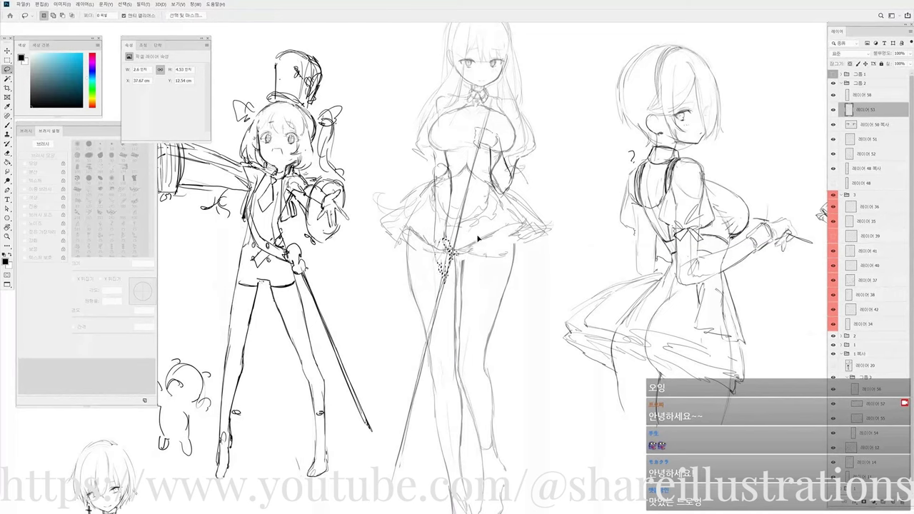
{"action": "mouse_move", "coordinate": [478, 237]}
{"action": "left_mouse_down"}
{"action": "mouse_move", "coordinate": [466, 249]}
{"action": "mouse_move", "coordinate": [474, 277]}
{"action": "left_mouse_up"}
{"action": "left_click_drag", "start_coordinate": [474, 277], "coordinate": [467, 272]}
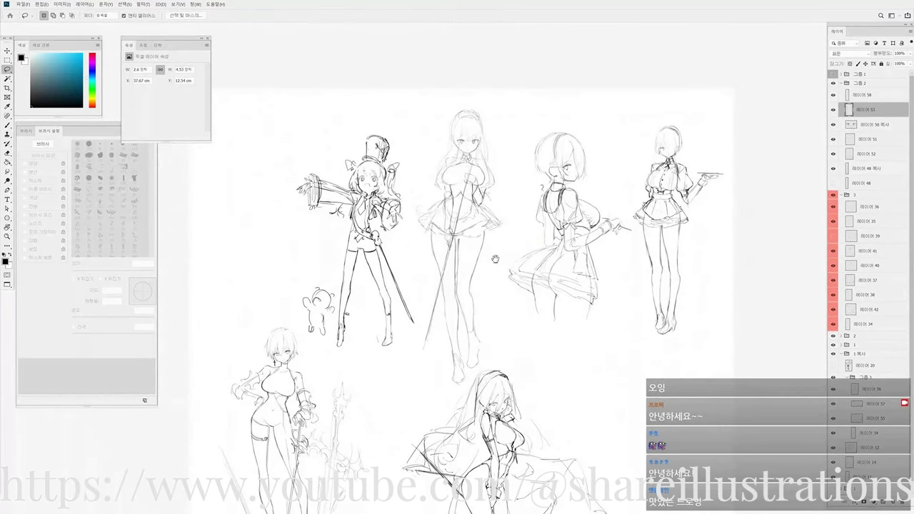
Set the opacity of the long-haired maid's layers from 레이어 50 복사 down to 레이어 48 복사 to 100%.
{"action": "left_click", "coordinate": [862, 170]}
{"action": "left_click", "coordinate": [863, 113], "text": "shift"}
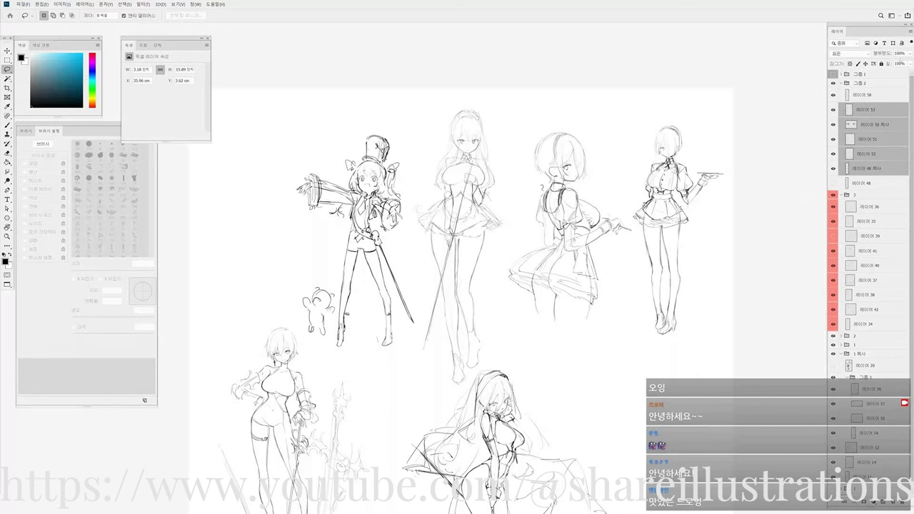
{"action": "left_click", "coordinate": [862, 125], "text": "shift"}
{"action": "left_click", "coordinate": [910, 54]}
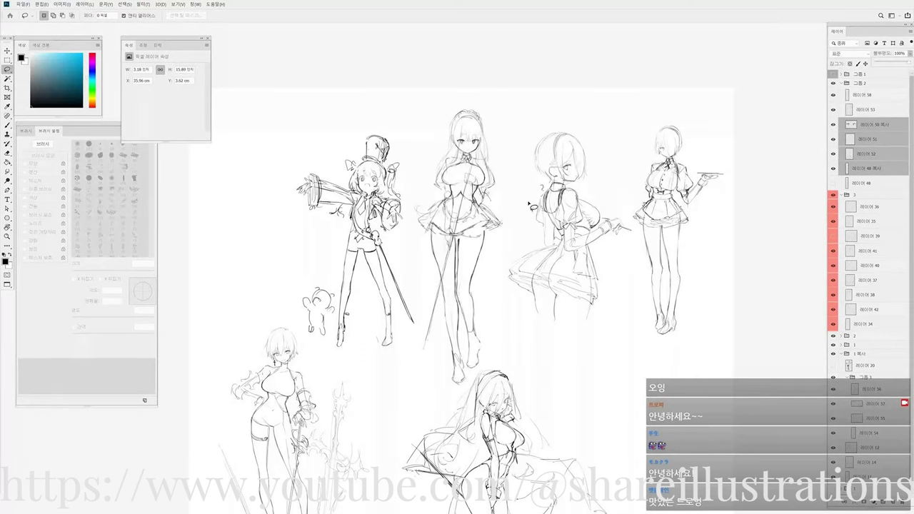
{"action": "left_click_drag", "start_coordinate": [522, 205], "coordinate": [515, 207]}
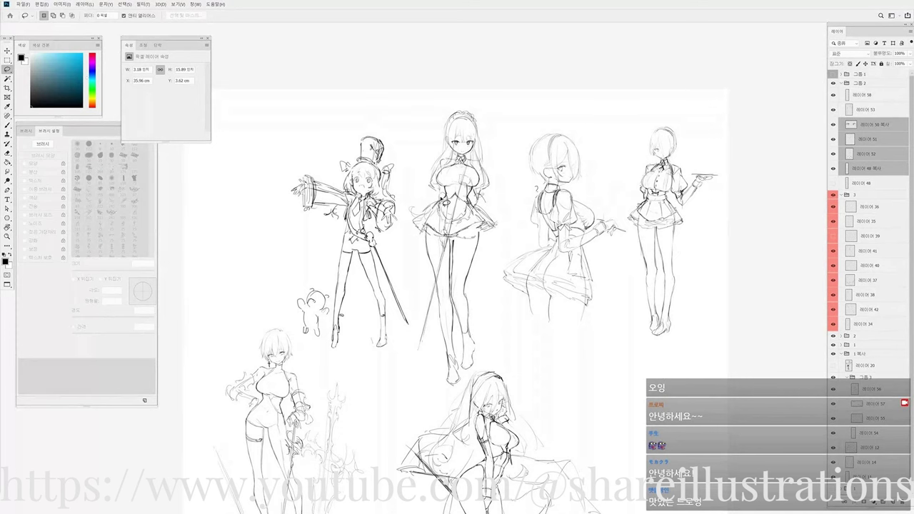
{"action": "scroll", "coordinate": [451, 207], "scroll_direction": "up", "scroll_amount": 2}
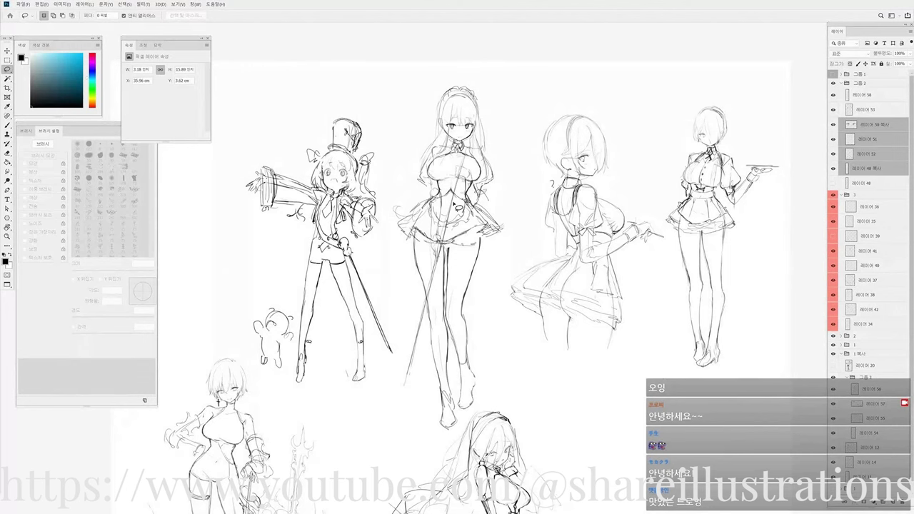
{"action": "scroll", "coordinate": [466, 190], "scroll_direction": "down", "scroll_amount": 1}
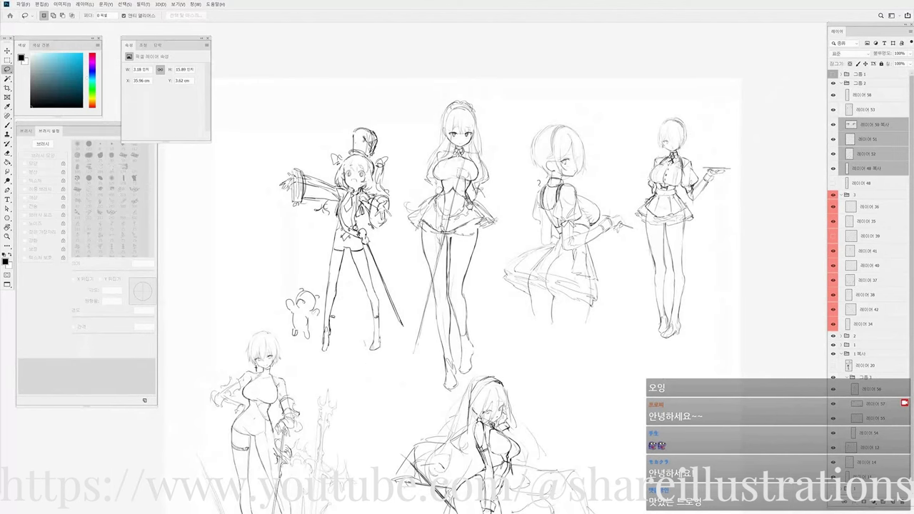
{"action": "left_click_drag", "start_coordinate": [519, 226], "coordinate": [499, 224]}
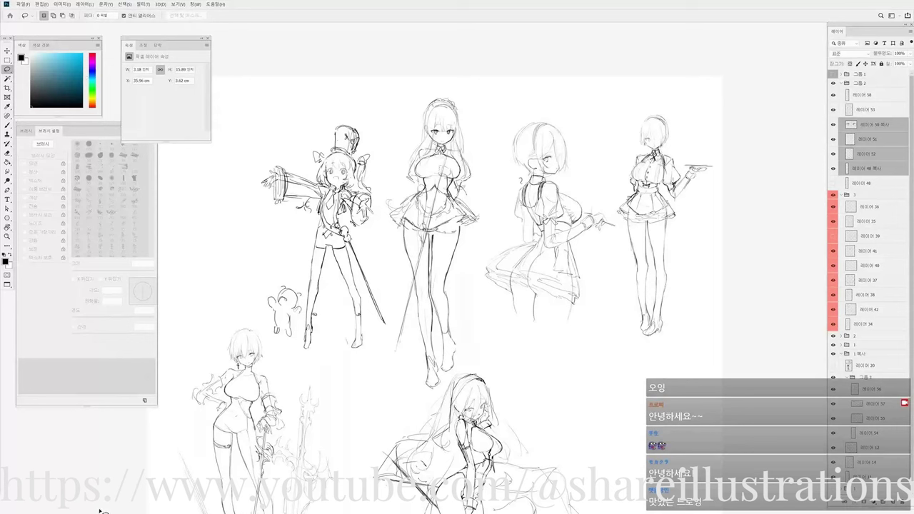
Hide the arm and staff layers 레이어 58 and 레이어 53 and add a new layer above 레이어 50 복사.
{"action": "left_click", "coordinate": [850, 109]}
{"action": "left_click_drag", "start_coordinate": [833, 96], "coordinate": [834, 110]}
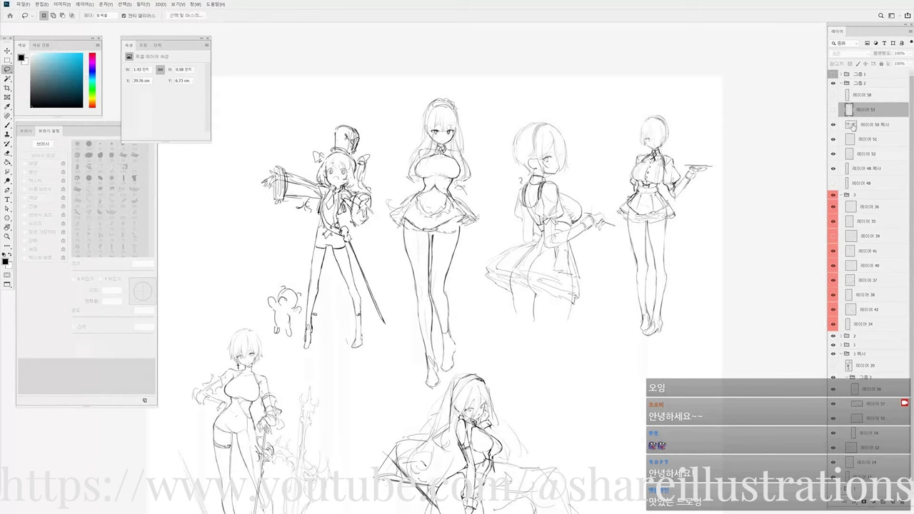
{"action": "left_click", "coordinate": [864, 125]}
{"action": "key", "text": "ctrl+shift+n"}
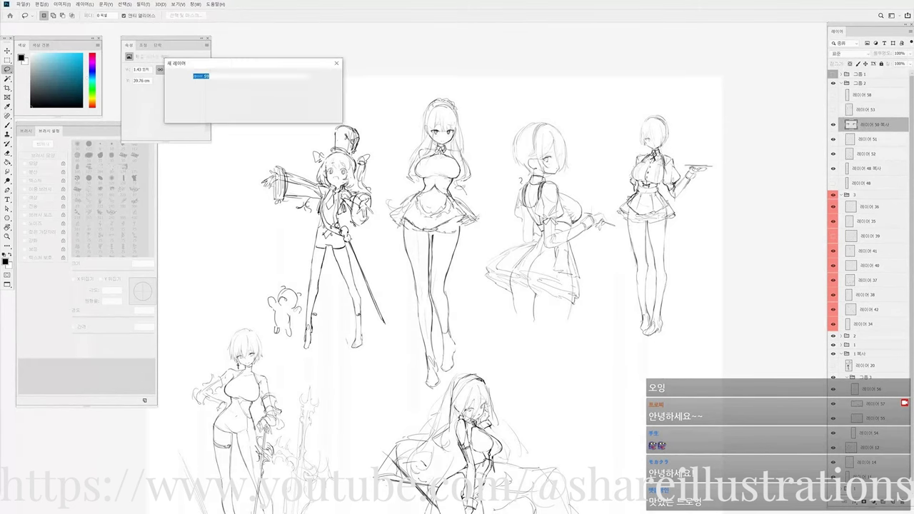
{"action": "key", "text": "Return"}
{"action": "scroll", "coordinate": [464, 203], "scroll_direction": "up", "scroll_amount": 3}
{"action": "key", "text": "b"}
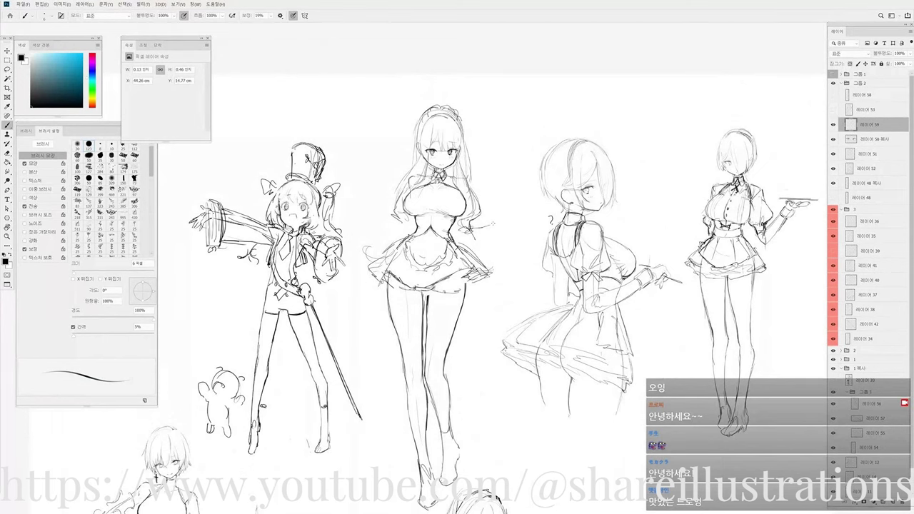
Sketch thin outstretched arm lines with a loose hand for the long-haired maid on 레이어 59.
{"action": "left_click_drag", "start_coordinate": [506, 219], "coordinate": [510, 218]}
{"action": "key", "text": "e"}
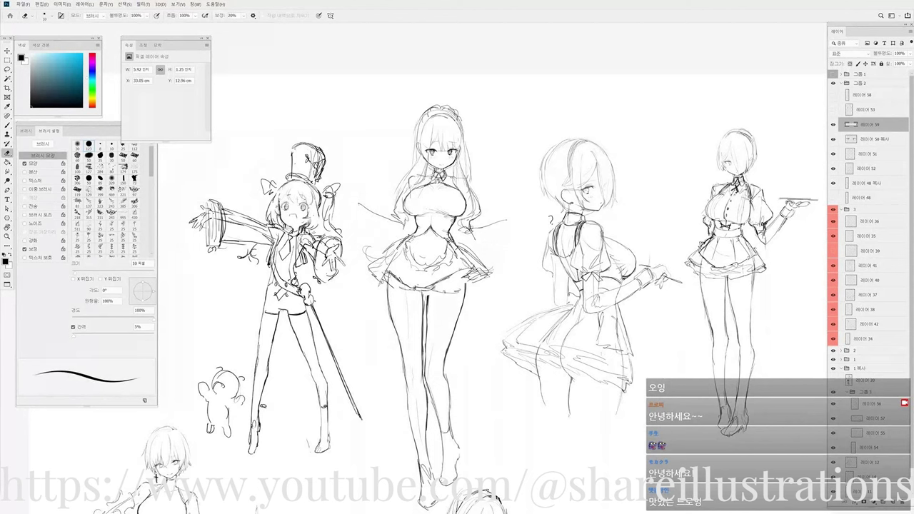
{"action": "key", "text": "b"}
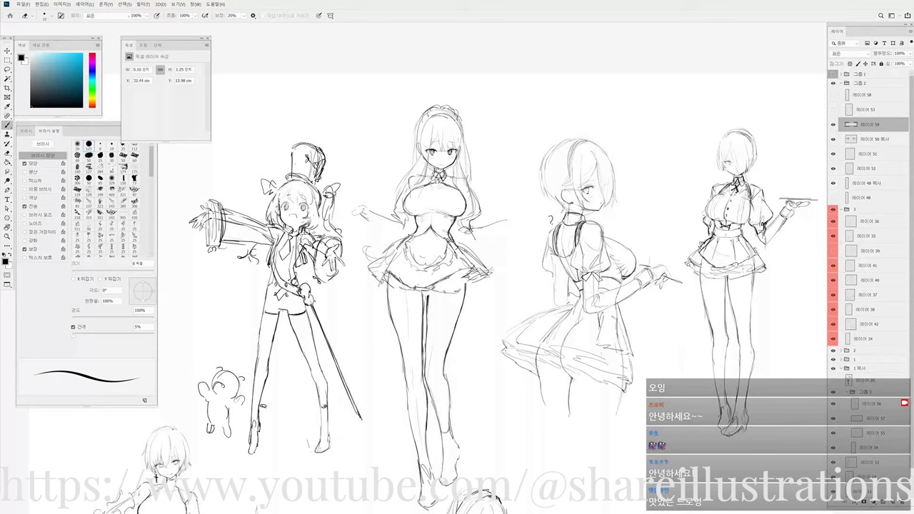
Check the outstretched arms on 레이어 59 in a mirrored view and erase the forearm and hand on one side.
{"action": "key", "text": "h"}
{"action": "key", "text": "r"}
{"action": "mouse_move", "coordinate": [311, 153]}
{"action": "left_mouse_down"}
{"action": "mouse_move", "coordinate": [295, 171]}
{"action": "mouse_move", "coordinate": [303, 161]}
{"action": "left_mouse_up"}
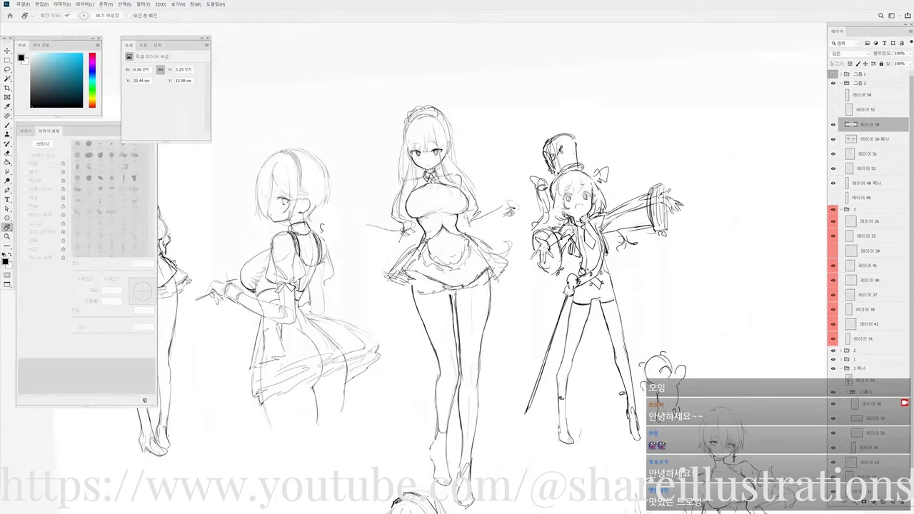
{"action": "key", "text": "b"}
{"action": "key", "text": "e"}
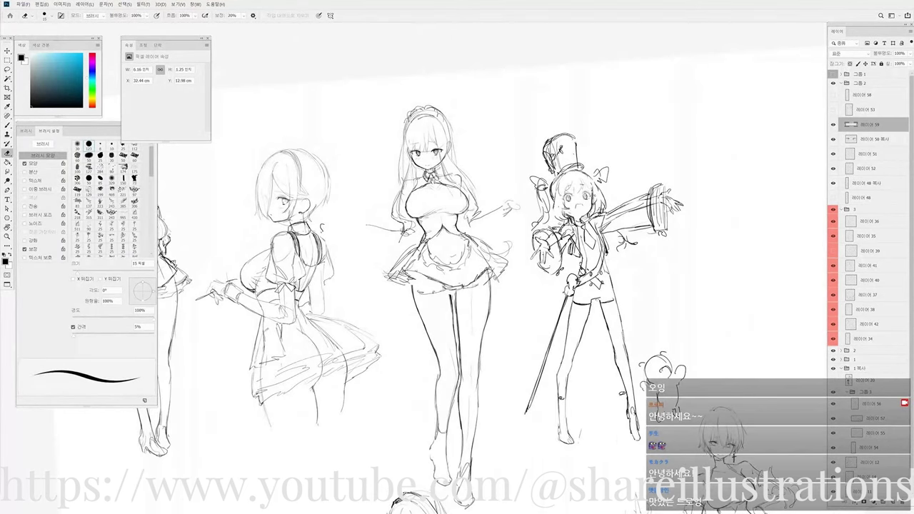
{"action": "left_click_drag", "start_coordinate": [484, 222], "coordinate": [472, 224]}
{"action": "key", "text": "Escape"}
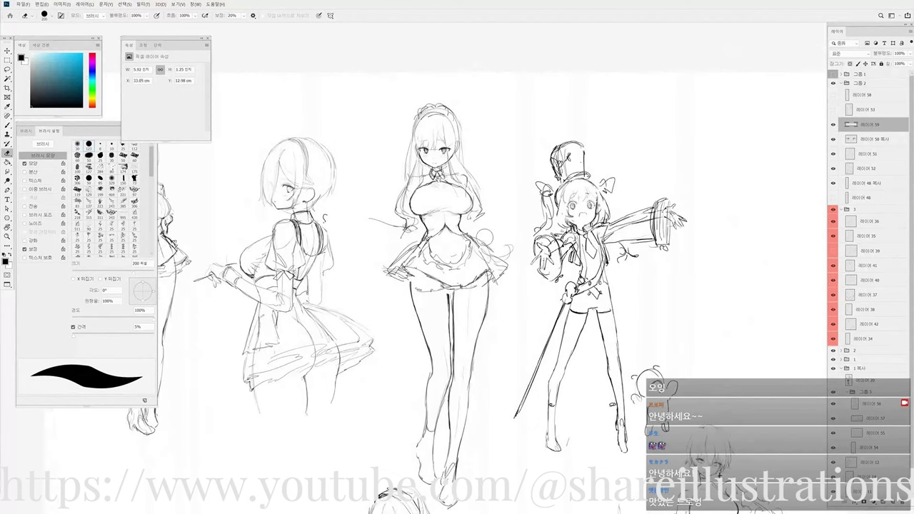
Hide the outstretched-arm sketch 레이어 59 and show only the staff layer 레이어 58 in its place.
{"action": "left_click", "coordinate": [832, 98]}
{"action": "left_click", "coordinate": [833, 108]}
{"action": "left_click", "coordinate": [846, 112]}
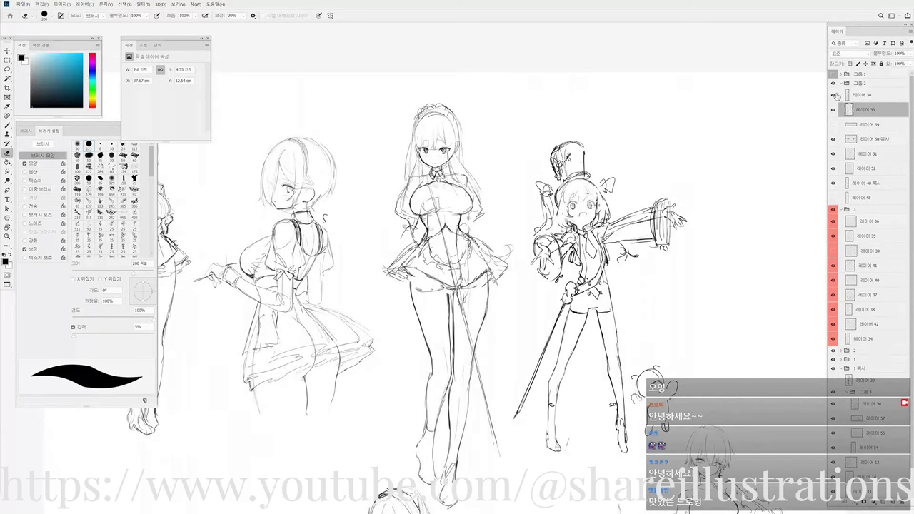
{"action": "left_click_drag", "start_coordinate": [833, 109], "coordinate": [833, 96]}
{"action": "left_click", "coordinate": [834, 95]}
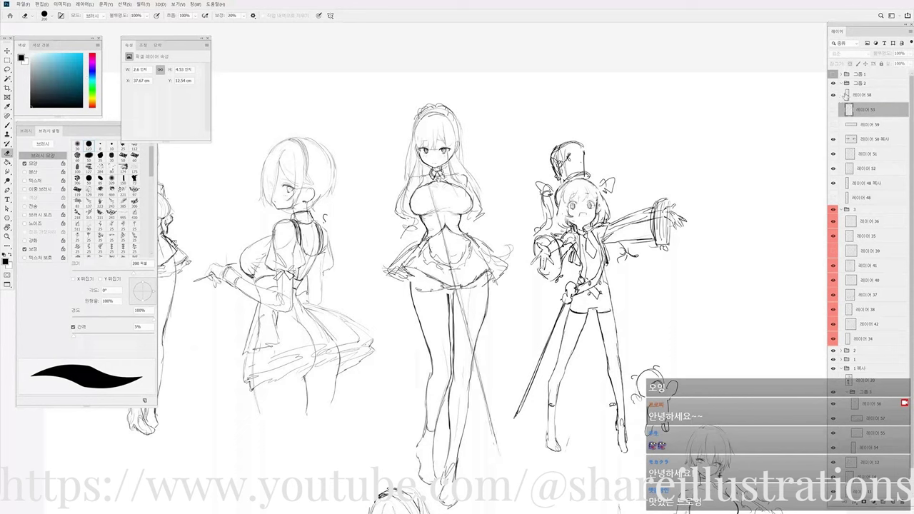
Flip the staff on 레이어 58 horizontally and shift it so it slants the other way across the maid's body.
{"action": "left_click", "coordinate": [848, 96]}
{"action": "key", "text": "ctrl+t"}
{"action": "right_click", "coordinate": [462, 331]}
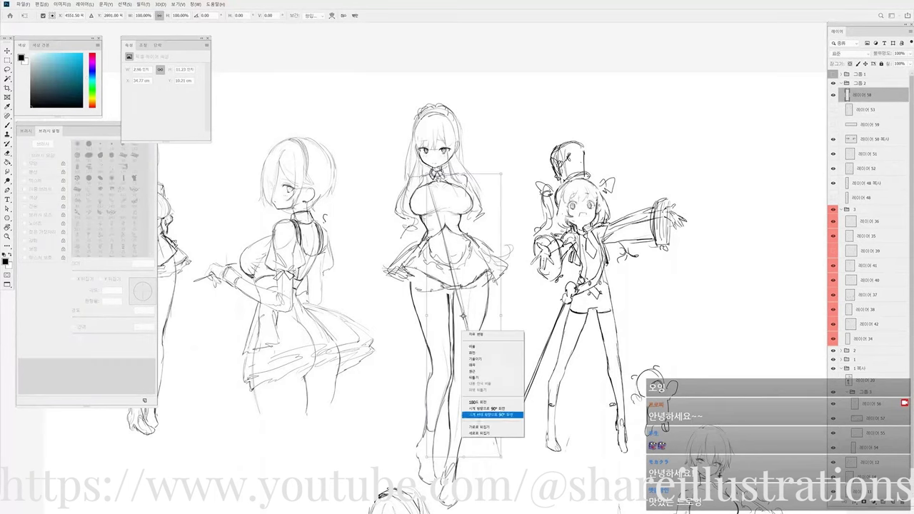
{"action": "left_click", "coordinate": [479, 426]}
{"action": "left_click_drag", "start_coordinate": [437, 379], "coordinate": [420, 362]}
{"action": "key", "text": "Return"}
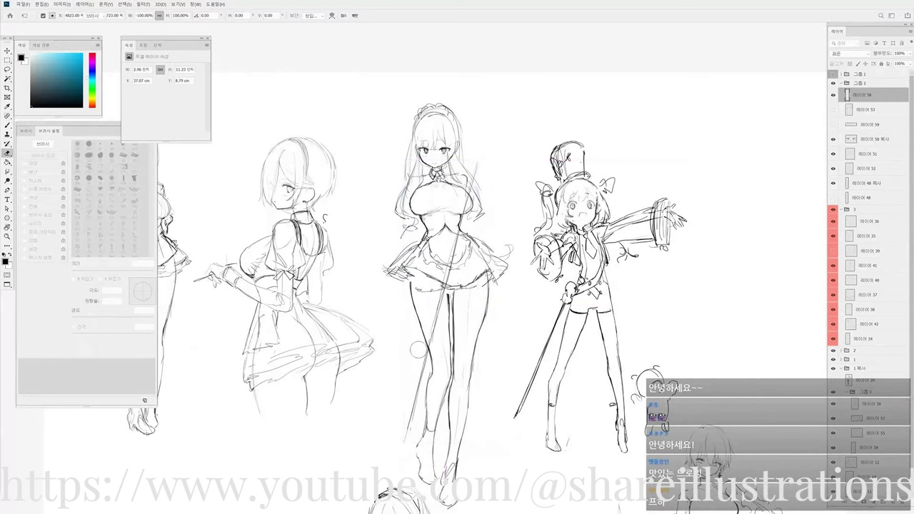
Show the arm layer 레이어 53, flip its lines horizontally, and move them to fit the mirrored staff.
{"action": "left_click_drag", "start_coordinate": [431, 264], "coordinate": [413, 267]}
{"action": "key", "text": "ctrl+shift+h"}
{"action": "left_click_drag", "start_coordinate": [421, 299], "coordinate": [477, 293]}
{"action": "left_click", "coordinate": [833, 110]}
{"action": "left_click", "coordinate": [850, 110]}
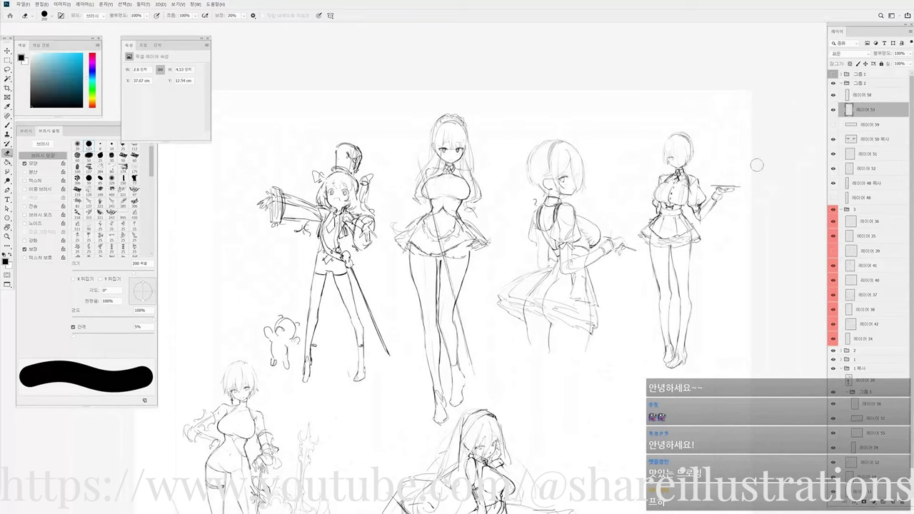
{"action": "left_click_drag", "start_coordinate": [458, 220], "coordinate": [465, 218]}
{"action": "key", "text": "ctrl+t"}
{"action": "right_click", "coordinate": [464, 215]}
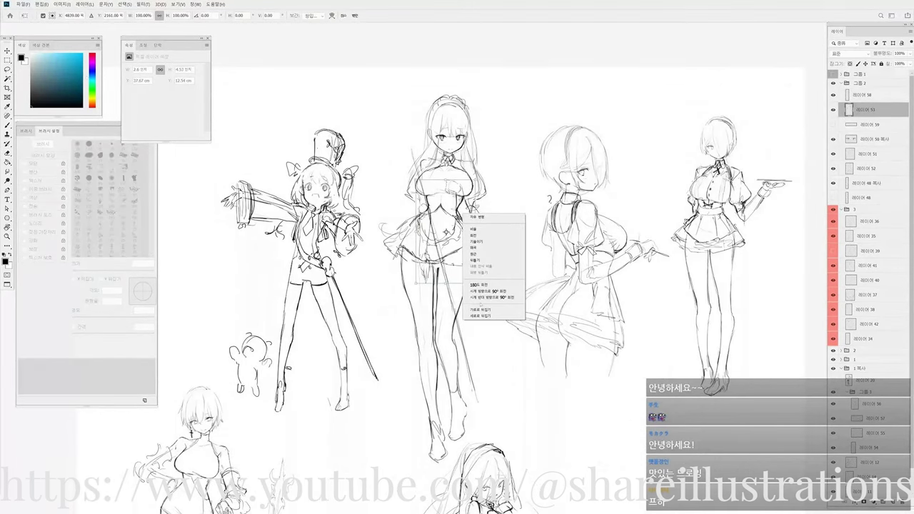
{"action": "left_click", "coordinate": [481, 309]}
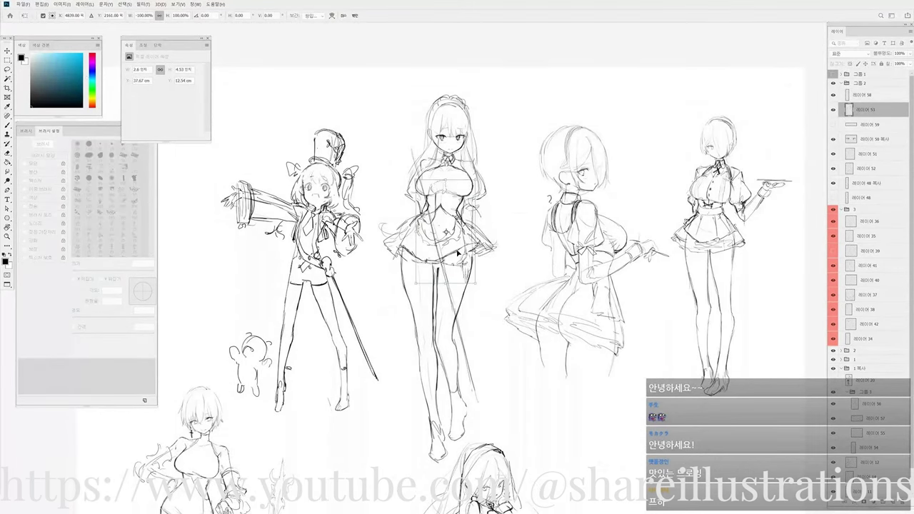
{"action": "left_click_drag", "start_coordinate": [460, 256], "coordinate": [455, 253]}
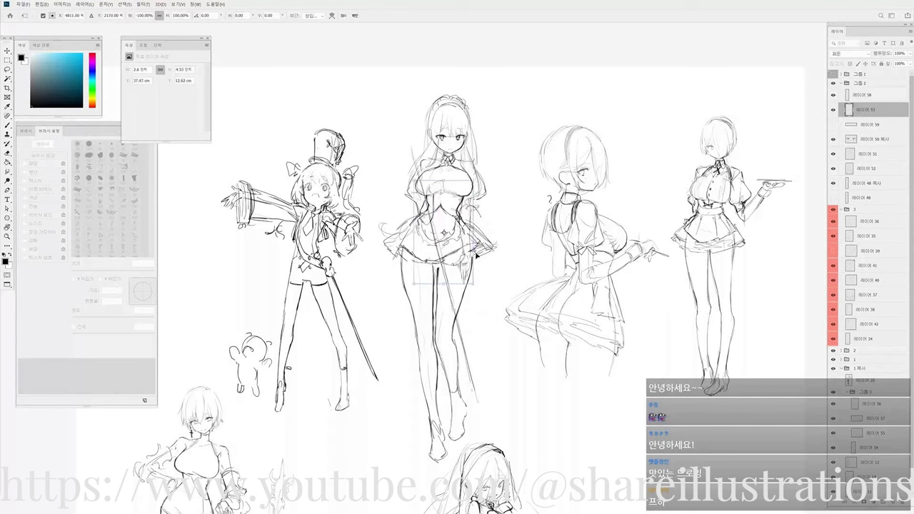
{"action": "key", "text": "Return"}
Lasso the lowered arm on 레이어 53, rotate it 14.86 degrees, and enlarge it slightly toward the staff.
{"action": "key", "text": "l"}
{"action": "mouse_move", "coordinate": [478, 249]}
{"action": "left_mouse_down"}
{"action": "mouse_move", "coordinate": [454, 277]}
{"action": "mouse_move", "coordinate": [503, 217]}
{"action": "mouse_move", "coordinate": [489, 250]}
{"action": "left_mouse_up"}
{"action": "key", "text": "ctrl+t"}
{"action": "mouse_move", "coordinate": [474, 290]}
{"action": "left_mouse_down"}
{"action": "mouse_move", "coordinate": [504, 280]}
{"action": "mouse_move", "coordinate": [477, 284]}
{"action": "left_mouse_up"}
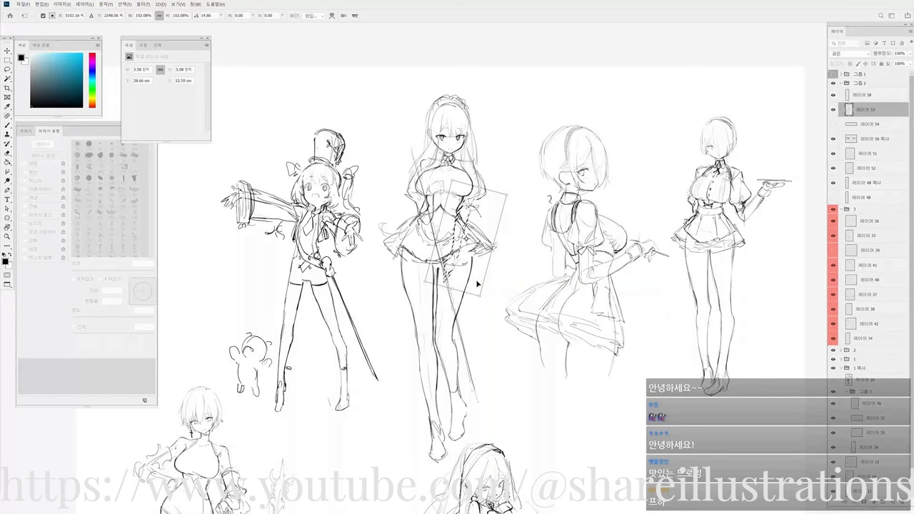
{"action": "key", "text": "Return"}
Clean up the raised arm beside the chest on 레이어 53 and redraw its elbow and forearm lines.
{"action": "key", "text": "e"}
{"action": "key", "text": "l"}
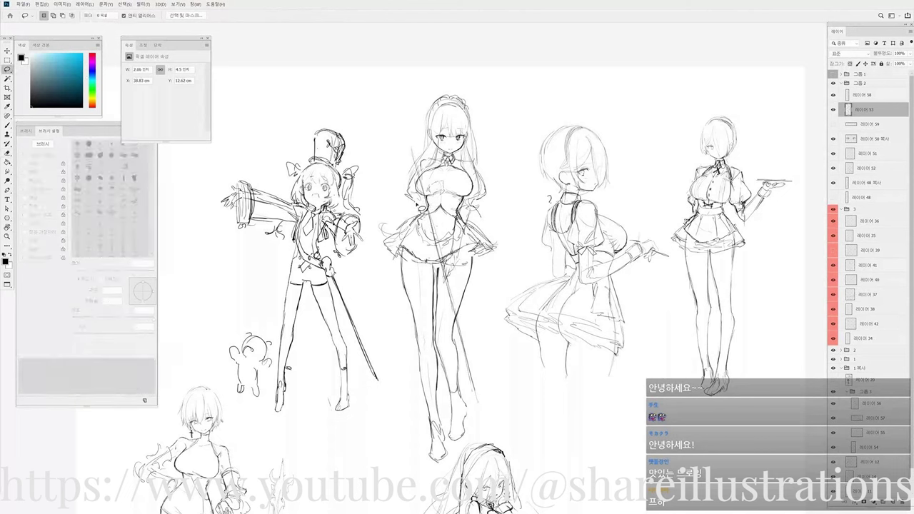
{"action": "mouse_move", "coordinate": [420, 205]}
{"action": "left_mouse_down"}
{"action": "mouse_move", "coordinate": [437, 174]}
{"action": "mouse_move", "coordinate": [435, 190]}
{"action": "mouse_move", "coordinate": [423, 191]}
{"action": "left_mouse_up"}
{"action": "scroll", "coordinate": [422, 192], "scroll_direction": "up", "scroll_amount": 2}
{"action": "key", "text": "b"}
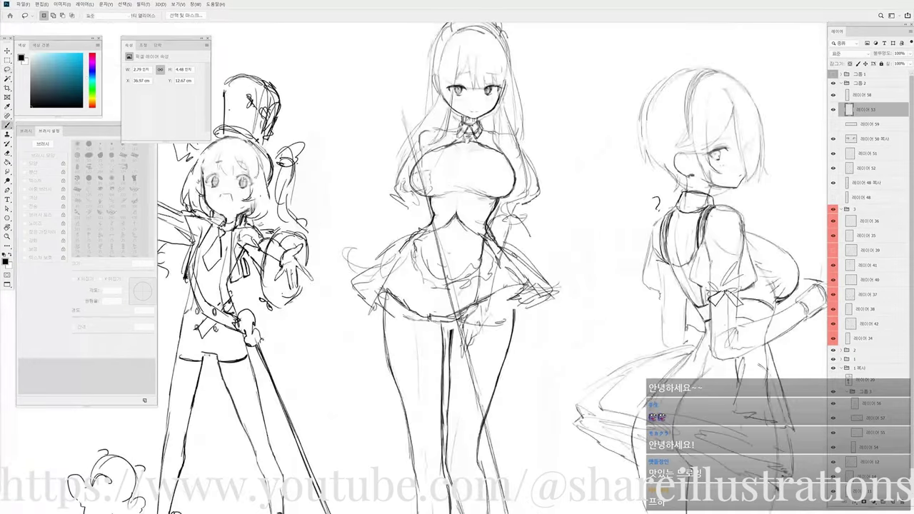
{"action": "left_click_drag", "start_coordinate": [403, 184], "coordinate": [400, 205]}
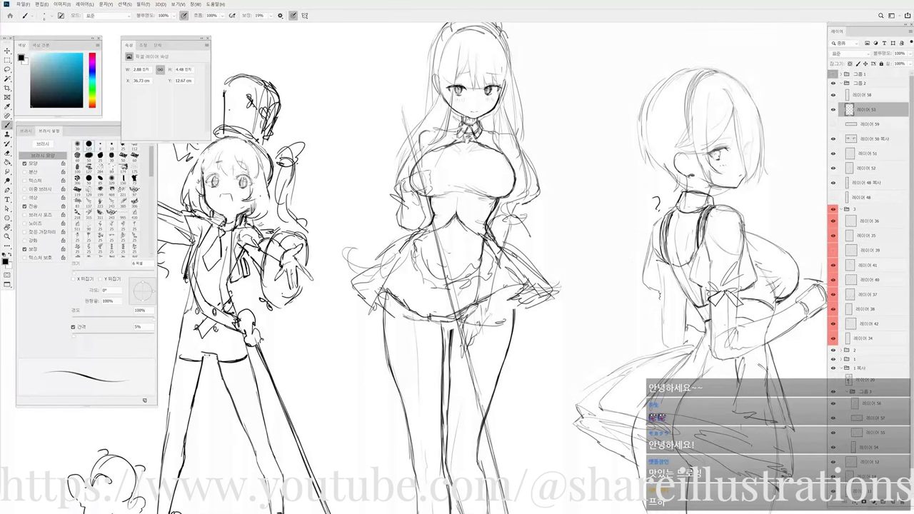
{"action": "scroll", "coordinate": [448, 207], "scroll_direction": "down", "scroll_amount": 2}
{"action": "key", "text": "e"}
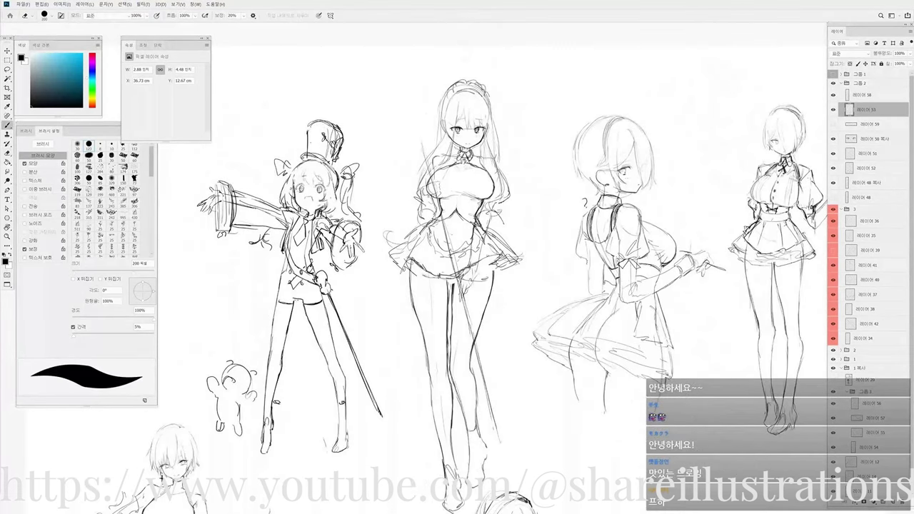
{"action": "key", "text": "b"}
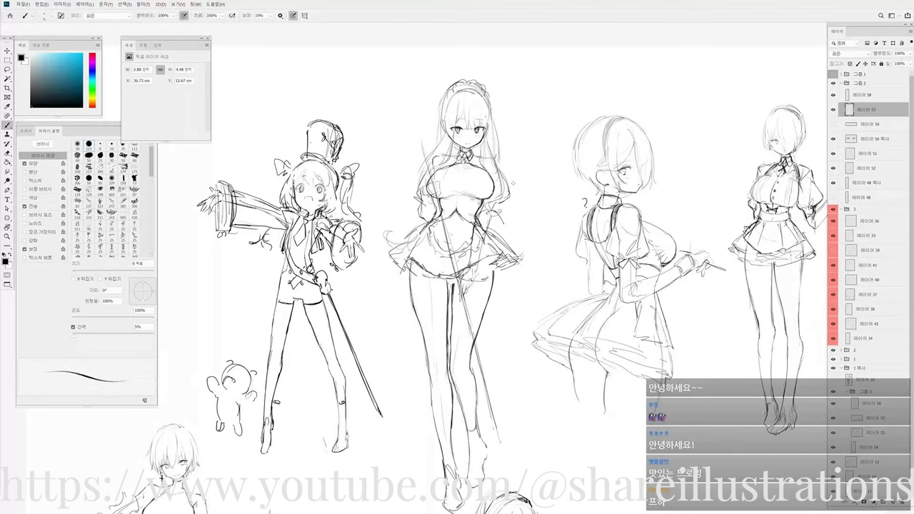
{"action": "left_click_drag", "start_coordinate": [500, 220], "coordinate": [494, 205]}
{"action": "scroll", "coordinate": [493, 213], "scroll_direction": "down", "scroll_amount": 1}
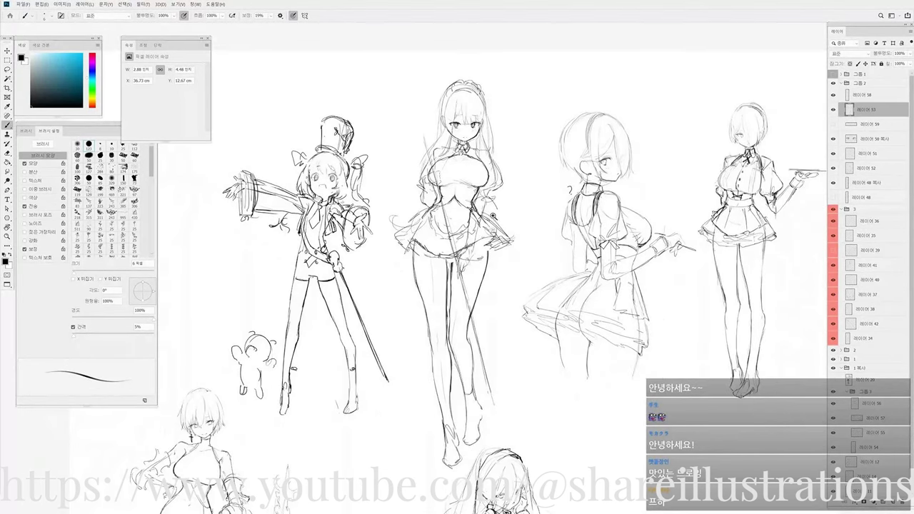
Lasso the raised hand in front of the chest on 레이어 53, enlarge it to about 120%, and move it up.
{"action": "key", "text": "l"}
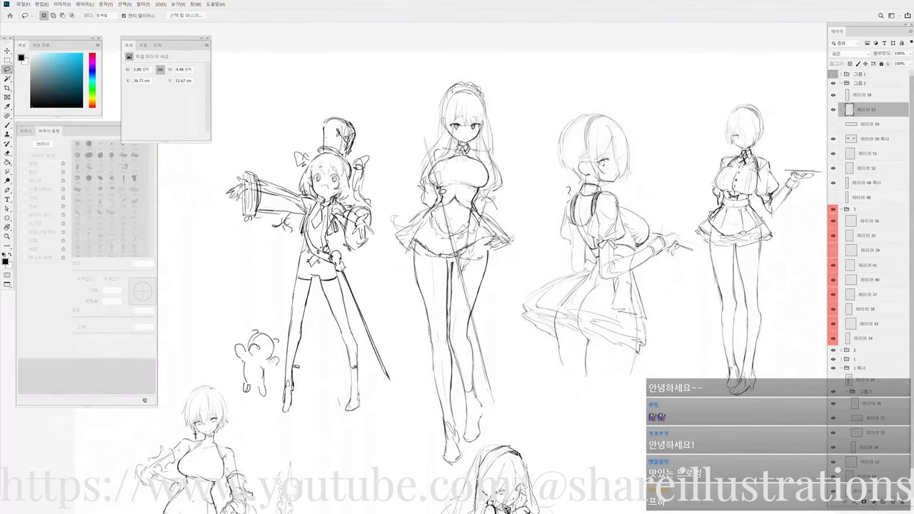
{"action": "key", "text": "ctrl+t"}
{"action": "mouse_move", "coordinate": [451, 187]}
{"action": "left_mouse_down"}
{"action": "mouse_move", "coordinate": [428, 184]}
{"action": "mouse_move", "coordinate": [462, 166]}
{"action": "mouse_move", "coordinate": [453, 171]}
{"action": "left_mouse_up"}
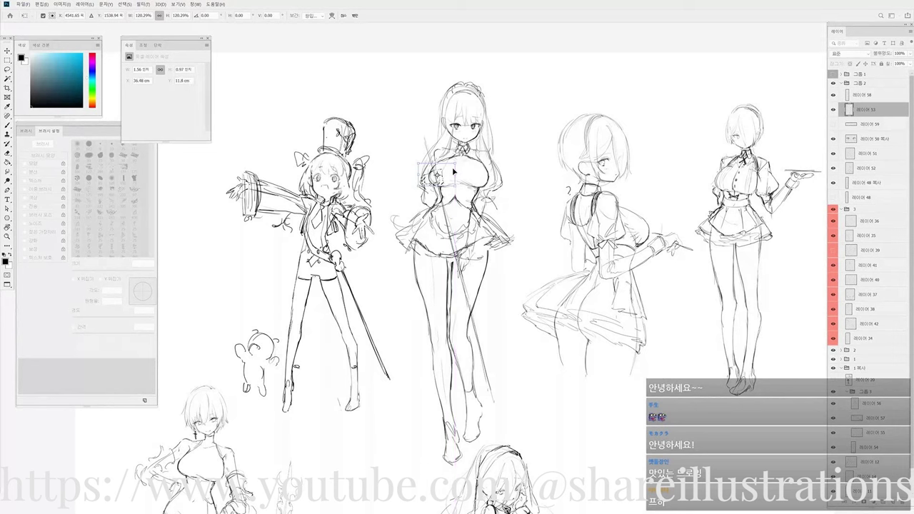
{"action": "key", "text": "Return"}
Try enlarging the raised hand and forearm on 레이어 53 to about 105% and check them in a mirrored view.
{"action": "left_click_drag", "start_coordinate": [412, 174], "coordinate": [444, 188]}
{"action": "key", "text": "ctrl+t"}
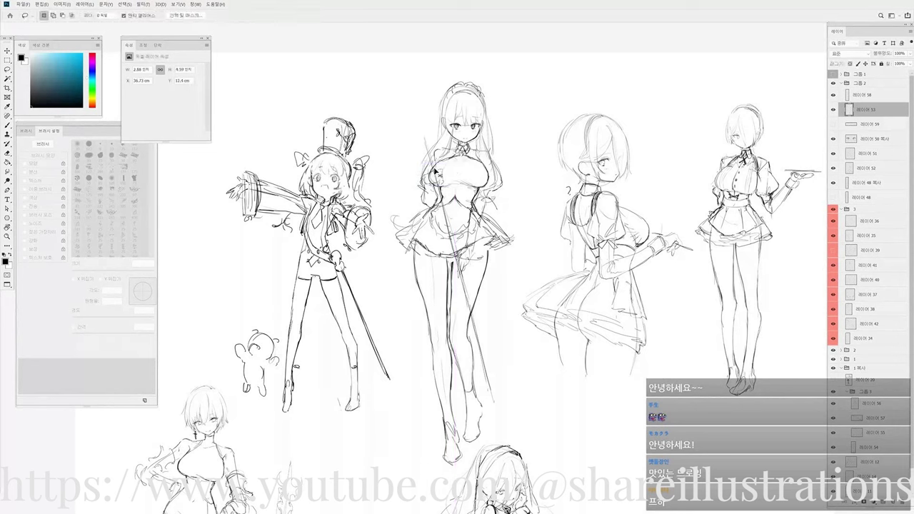
{"action": "left_click_drag", "start_coordinate": [432, 159], "coordinate": [436, 155]}
{"action": "key", "text": "Return"}
{"action": "key", "text": "ctrl+d"}
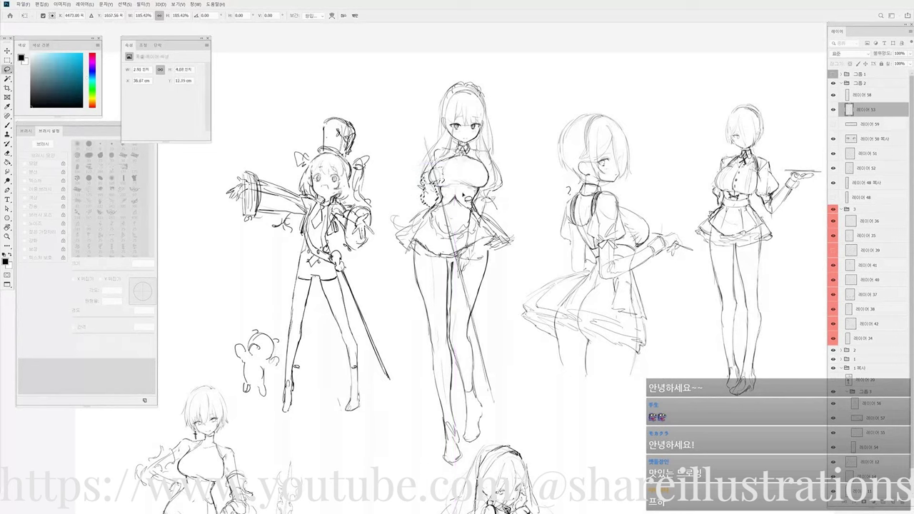
{"action": "left_click_drag", "start_coordinate": [466, 199], "coordinate": [441, 203]}
{"action": "key", "text": "ctrl+shift+h"}
{"action": "scroll", "coordinate": [461, 227], "scroll_direction": "up", "scroll_amount": 2}
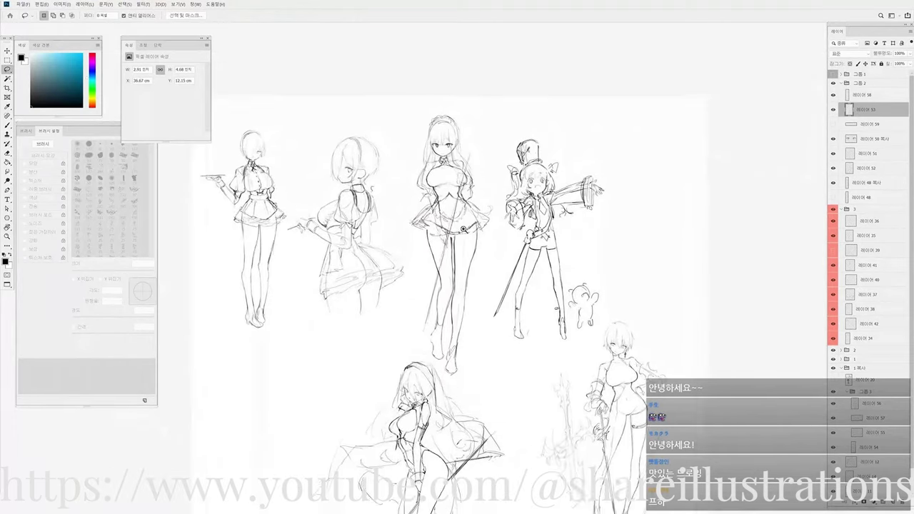
{"action": "key", "text": "ctrl+d"}
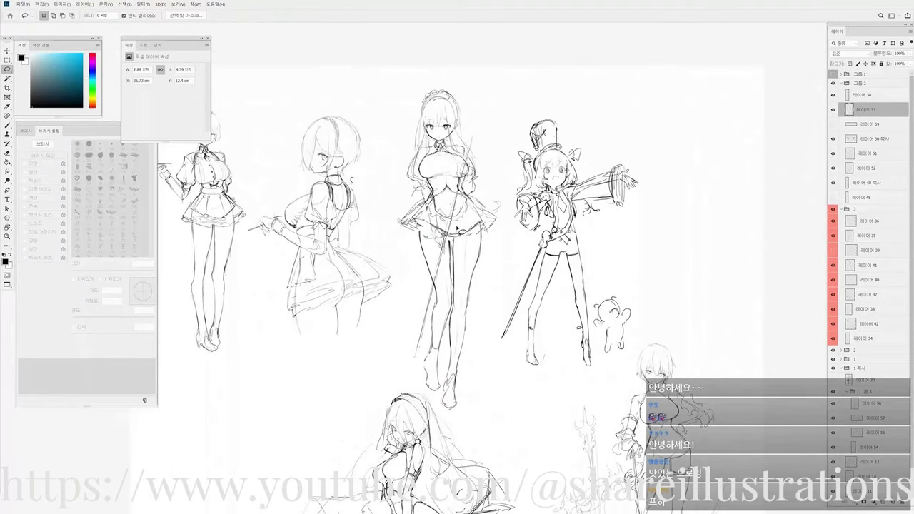
Lasso the lower hand over the skirt on 레이어 53 and enlarge it to about 110%.
{"action": "mouse_move", "coordinate": [449, 237]}
{"action": "left_mouse_down"}
{"action": "mouse_move", "coordinate": [436, 259]}
{"action": "mouse_move", "coordinate": [422, 215]}
{"action": "mouse_move", "coordinate": [453, 213]}
{"action": "mouse_move", "coordinate": [434, 267]}
{"action": "left_mouse_up"}
{"action": "key", "text": "ctrl+t"}
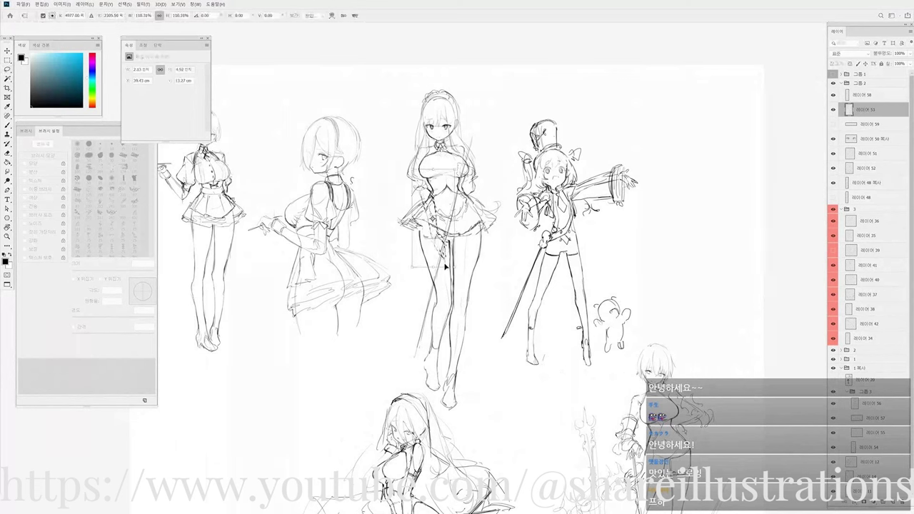
{"action": "key", "text": "Return"}
Return the view to unmirrored and erase the lowered arm and hand from 레이어 53 with a larger eraser.
{"action": "key", "text": "shift+h"}
{"action": "left_click_drag", "start_coordinate": [464, 214], "coordinate": [445, 273]}
{"action": "key", "text": "e"}
{"action": "key", "text": "bracketright"}
{"action": "key", "text": "bracketright"}
{"action": "key", "text": "bracketright"}
{"action": "key", "text": "bracketright"}
{"action": "scroll", "coordinate": [464, 217], "scroll_direction": "up", "scroll_amount": 1}
{"action": "key", "text": "b"}
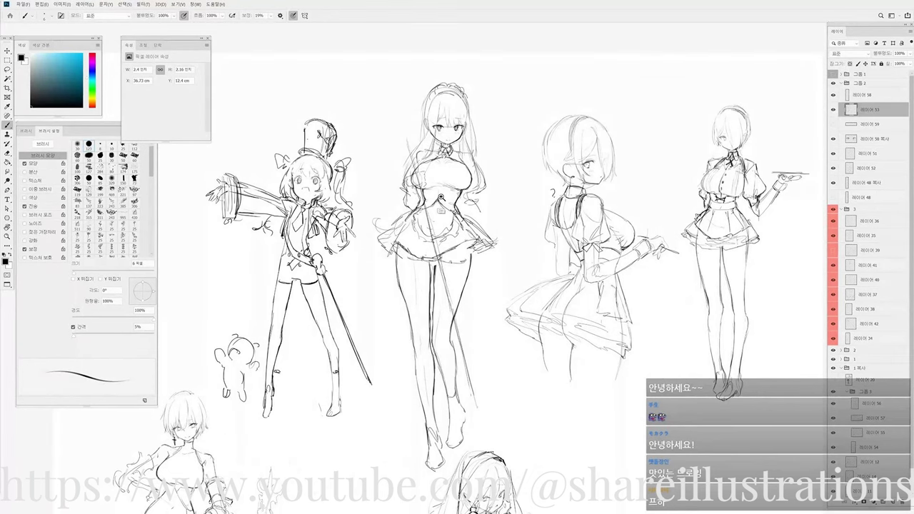
Redraw the long-haired maid's arms on 레이어 53 with short strokes beside the waist, erasing stray lines.
{"action": "scroll", "coordinate": [436, 196], "scroll_direction": "up", "scroll_amount": 2}
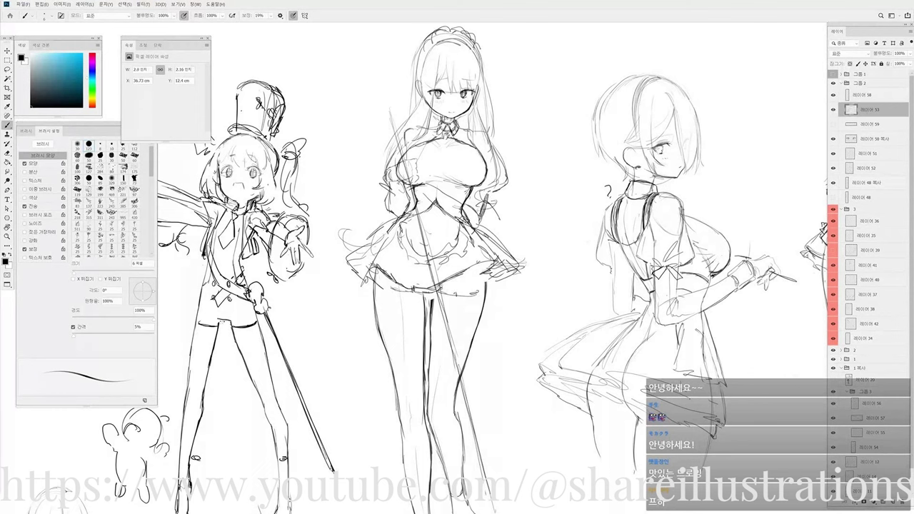
{"action": "key", "text": "e"}
{"action": "left_click", "coordinate": [471, 207]}
{"action": "key", "text": "b"}
{"action": "key", "text": "ctrl+minus"}
{"action": "key", "text": "r"}
{"action": "left_click_drag", "start_coordinate": [508, 205], "coordinate": [511, 230]}
{"action": "key", "text": "ctrl+minus"}
{"action": "scroll", "coordinate": [528, 214], "scroll_direction": "up", "scroll_amount": 1}
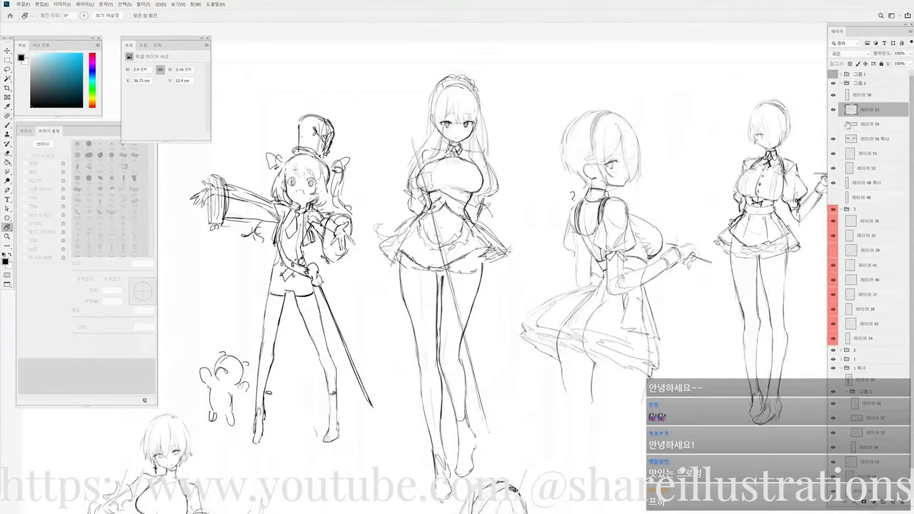
{"action": "key", "text": "ctrl+t"}
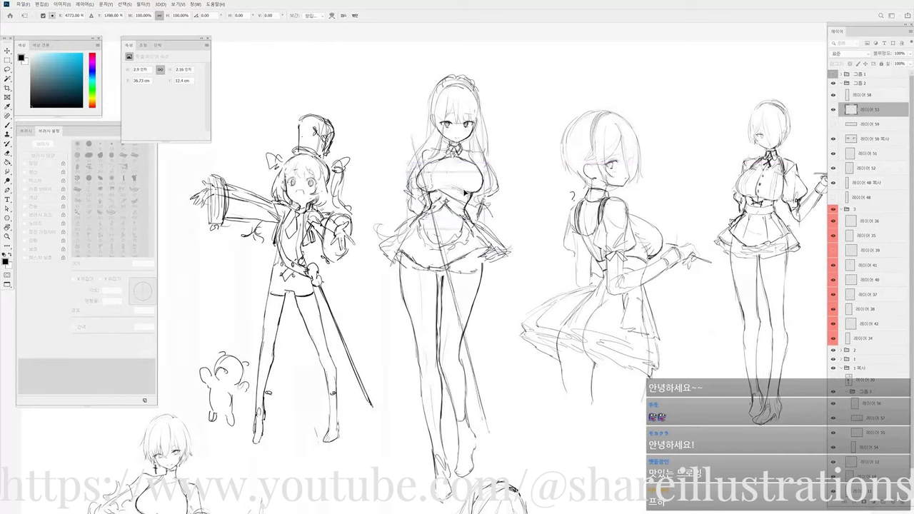
{"action": "left_click_drag", "start_coordinate": [447, 171], "coordinate": [447, 174]}
{"action": "key", "text": "Escape"}
Examine the long-haired maid's arm pose and staff up close and against the whole character sheet.
{"action": "scroll", "coordinate": [460, 167], "scroll_direction": "down", "scroll_amount": 2}
{"action": "left_click_drag", "start_coordinate": [452, 186], "coordinate": [444, 180]}
{"action": "scroll", "coordinate": [448, 187], "scroll_direction": "up", "scroll_amount": 3}
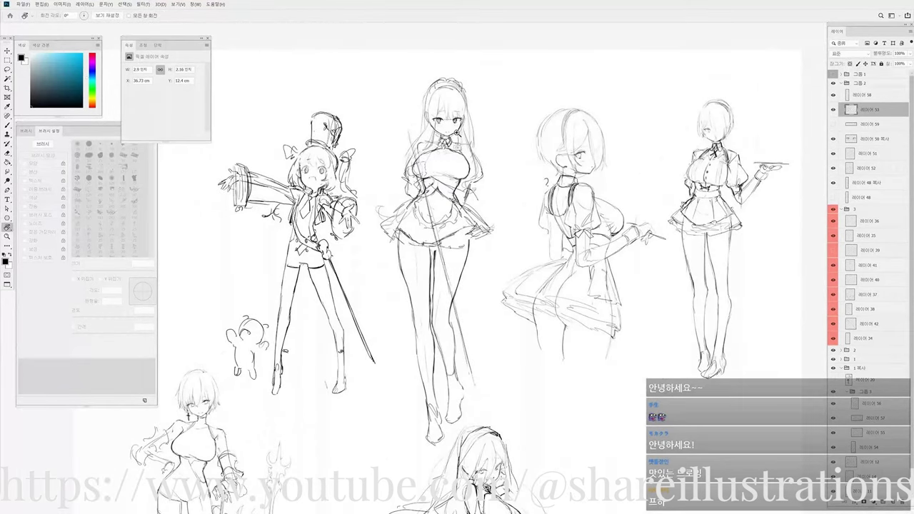
{"action": "scroll", "coordinate": [455, 131], "scroll_direction": "up", "scroll_amount": 3}
{"action": "left_click_drag", "start_coordinate": [488, 161], "coordinate": [502, 248]}
{"action": "left_click_drag", "start_coordinate": [477, 287], "coordinate": [459, 253]}
{"action": "scroll", "coordinate": [459, 253], "scroll_direction": "down", "scroll_amount": 2}
{"action": "left_click_drag", "start_coordinate": [560, 294], "coordinate": [453, 192]}
{"action": "scroll", "coordinate": [453, 193], "scroll_direction": "down", "scroll_amount": 5}
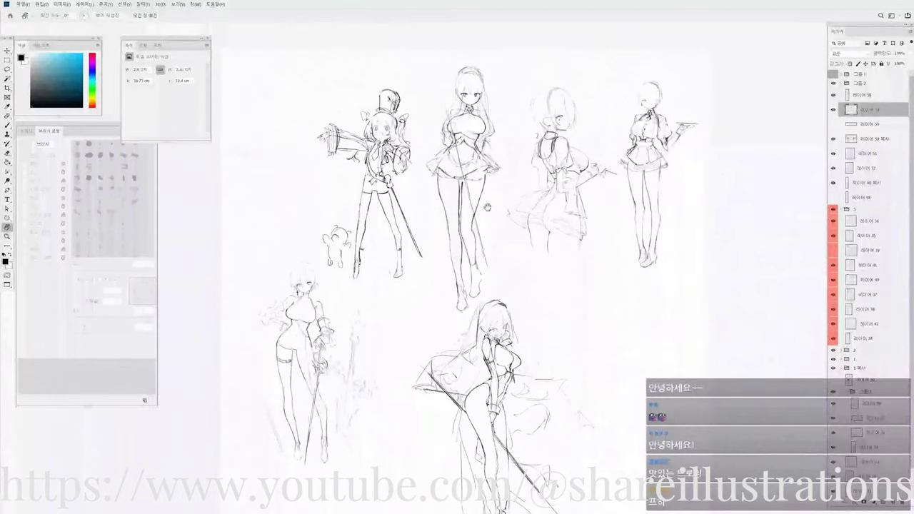
{"action": "scroll", "coordinate": [476, 296], "scroll_direction": "up", "scroll_amount": 3}
Rework the long-haired maid's feet into high heels on 레이어 48 복사, cleaning stray lines with the eraser reduced to 80 px.
{"action": "left_click", "coordinate": [463, 302], "text": "ctrl"}
{"action": "key", "text": "b"}
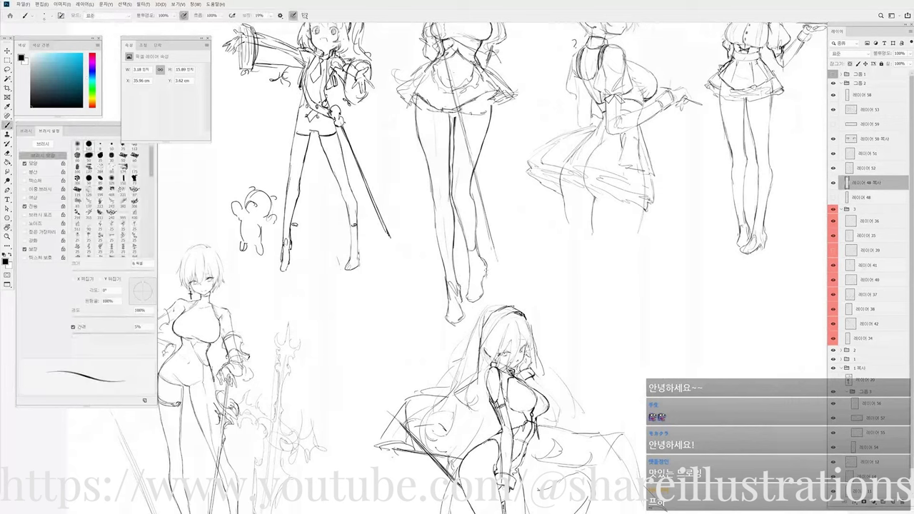
{"action": "scroll", "coordinate": [498, 262], "scroll_direction": "down", "scroll_amount": 3}
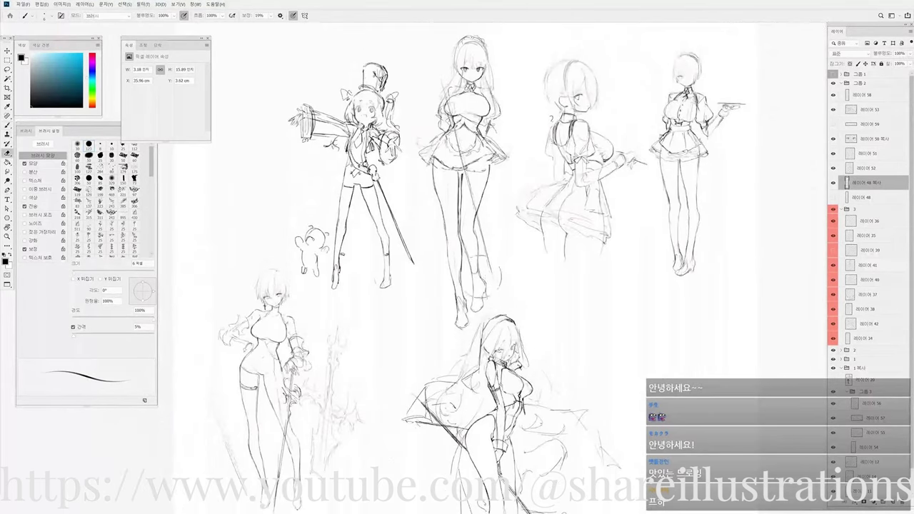
{"action": "key", "text": "e"}
{"action": "key", "text": "bracketleft"}
{"action": "key", "text": "bracketleft"}
{"action": "key", "text": "bracketleft"}
{"action": "key", "text": "bracketleft"}
{"action": "key", "text": "bracketleft"}
{"action": "key", "text": "bracketleft"}
{"action": "key", "text": "bracketleft"}
{"action": "key", "text": "bracketleft"}
{"action": "key", "text": "bracketleft"}
{"action": "key", "text": "bracketleft"}
{"action": "key", "text": "bracketleft"}
{"action": "key", "text": "bracketleft"}
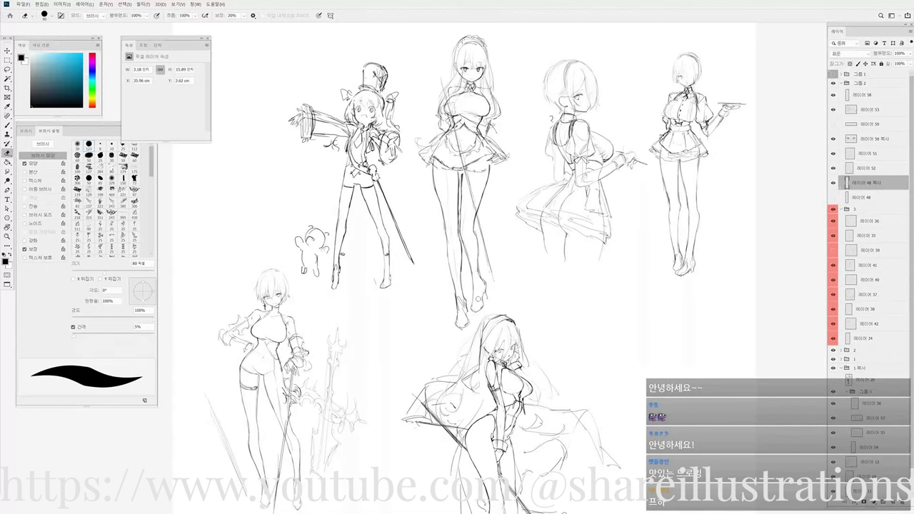
{"action": "key", "text": "b"}
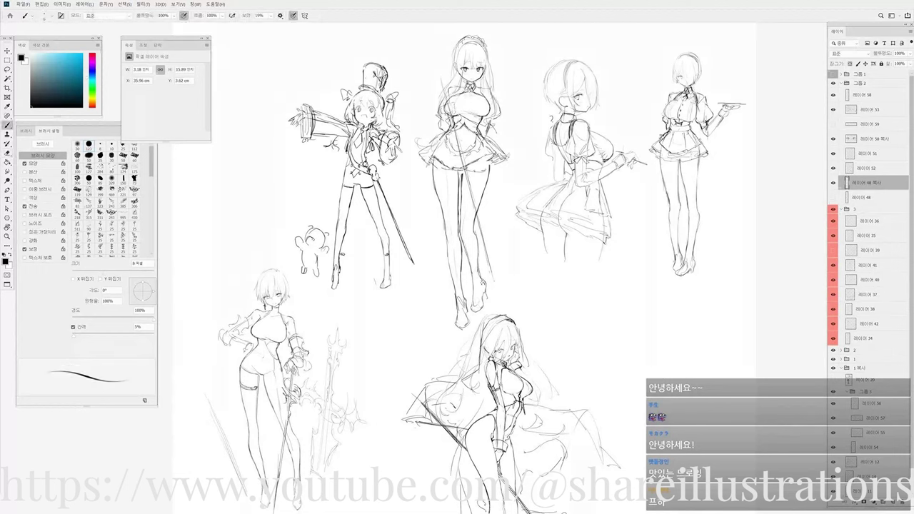
Draw frilled bands around both of the long-haired maid's thighs just below the skirt on 레이어 48 복사.
{"action": "key", "text": "e"}
{"action": "key", "text": "b"}
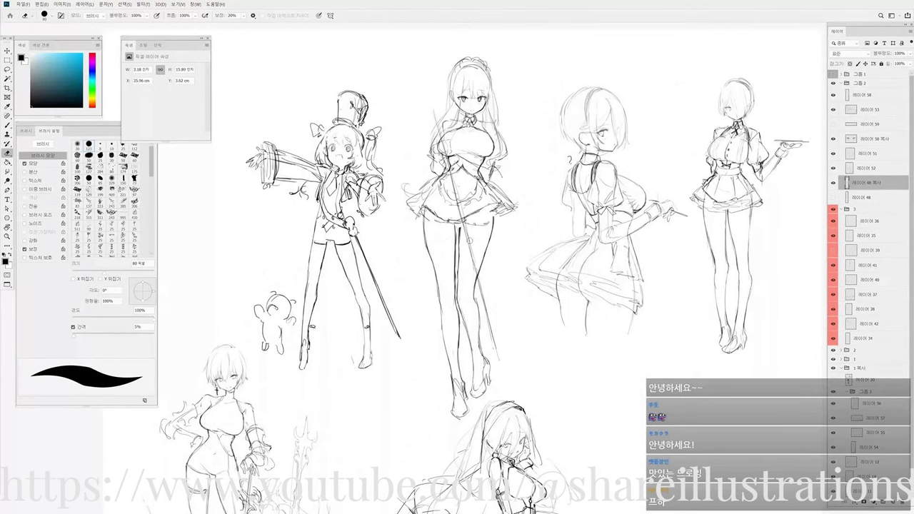
{"action": "key", "text": "b"}
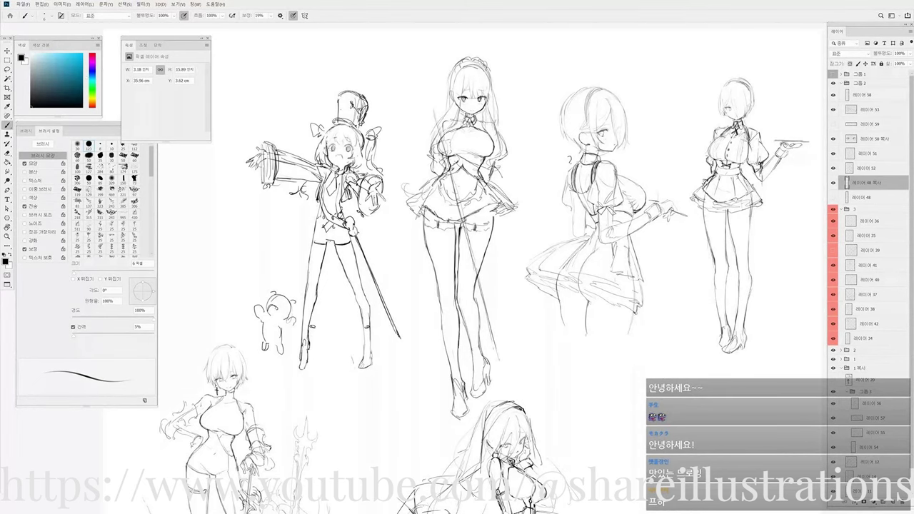
{"action": "scroll", "coordinate": [500, 230], "scroll_direction": "down", "scroll_amount": 2}
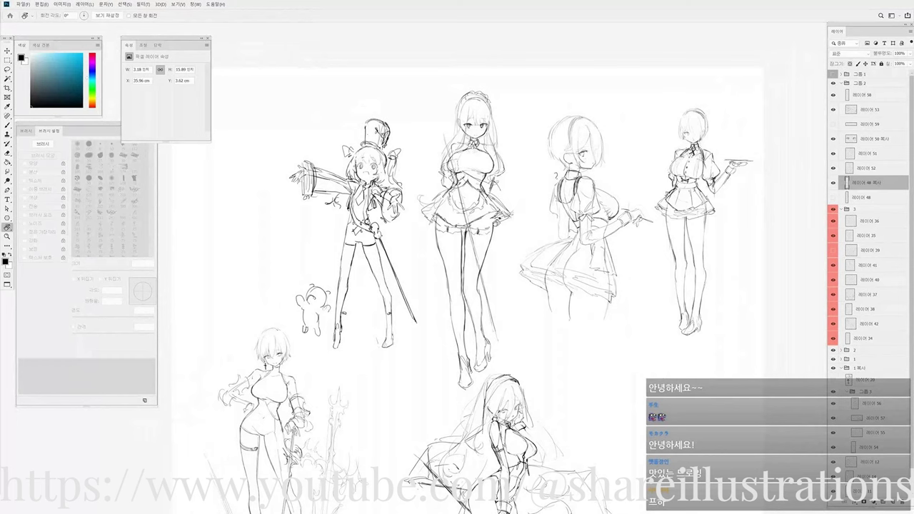
{"action": "mouse_move", "coordinate": [519, 220]}
{"action": "left_mouse_down"}
{"action": "mouse_move", "coordinate": [506, 204]}
{"action": "mouse_move", "coordinate": [502, 220]}
{"action": "left_mouse_up"}
{"action": "scroll", "coordinate": [511, 218], "scroll_direction": "down", "scroll_amount": 1}
{"action": "scroll", "coordinate": [512, 214], "scroll_direction": "up", "scroll_amount": 1}
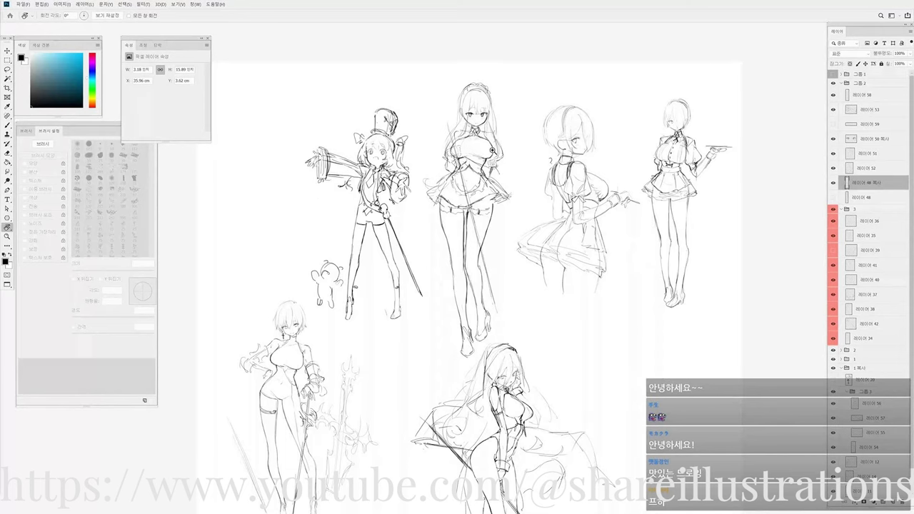
Check which of the long-haired maid's lines are on 레이어 52 and 레이어 48 복사 by toggling each layer's visibility.
{"action": "left_click_drag", "start_coordinate": [472, 143], "coordinate": [510, 240]}
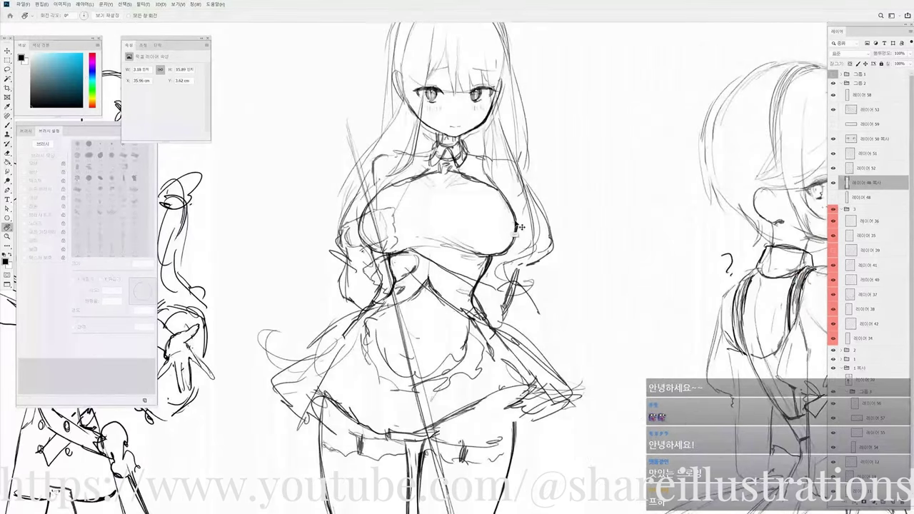
{"action": "scroll", "coordinate": [508, 230], "scroll_direction": "down", "scroll_amount": 2}
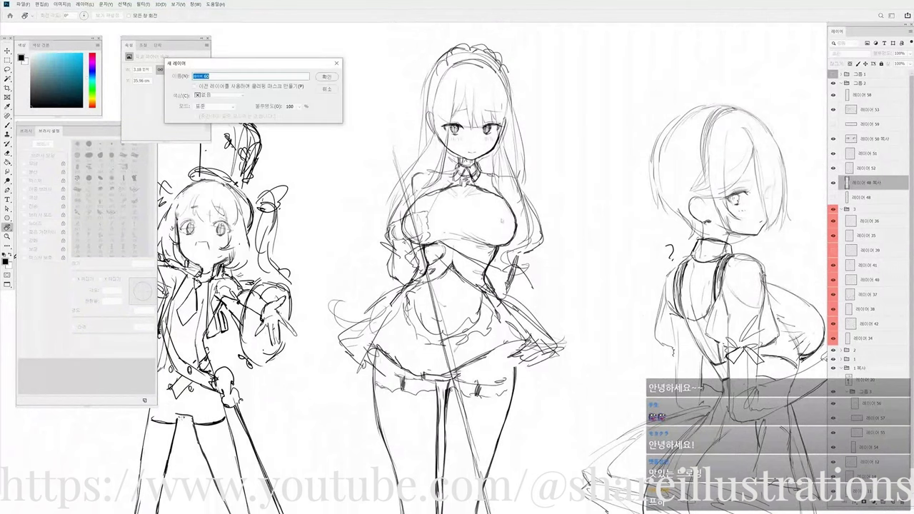
{"action": "left_click", "coordinate": [834, 169]}
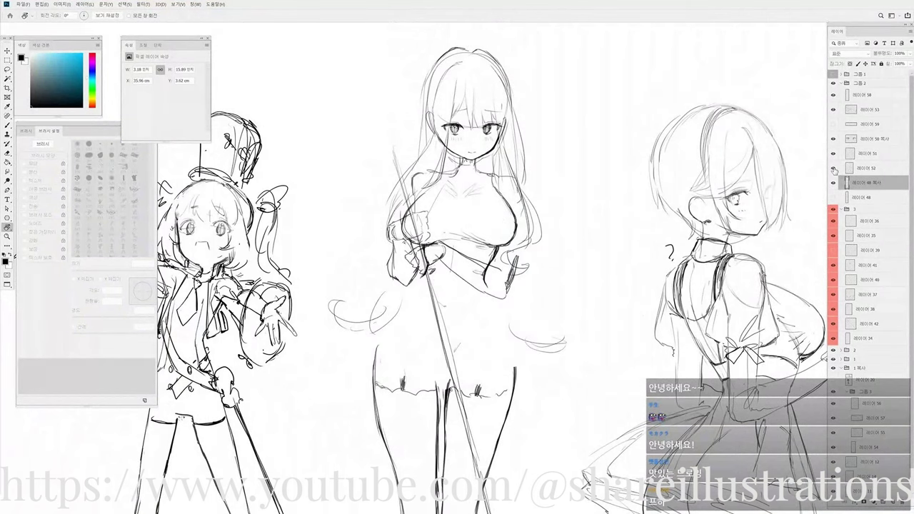
{"action": "left_click", "coordinate": [834, 170]}
{"action": "left_click", "coordinate": [854, 170]}
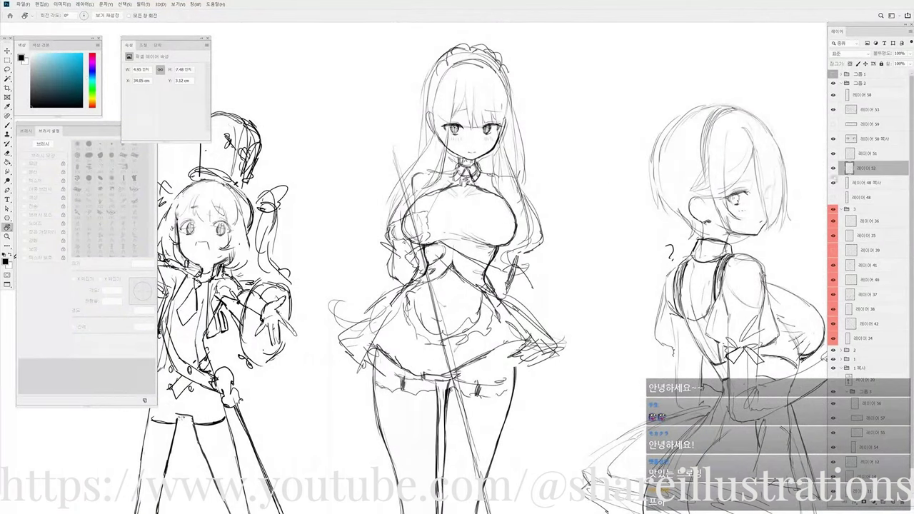
{"action": "left_click", "coordinate": [833, 183]}
{"action": "left_click", "coordinate": [833, 183]}
{"action": "left_click", "coordinate": [860, 182]}
{"action": "key", "text": "e"}
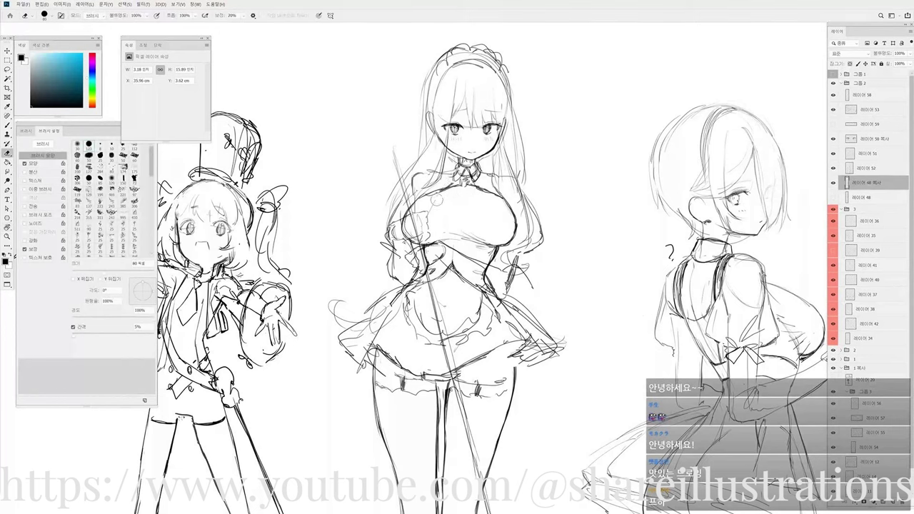
Redraw the top edge of the long-haired maid's bodice on 레이어 52 as a curved sweetheart neckline across the bust.
{"action": "left_click", "coordinate": [859, 170]}
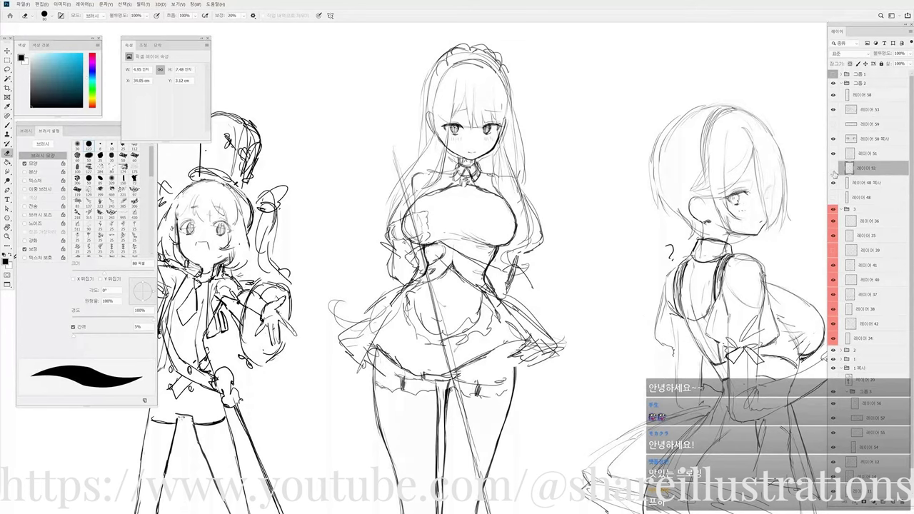
{"action": "left_click", "coordinate": [833, 170]}
{"action": "left_click", "coordinate": [834, 169]}
{"action": "scroll", "coordinate": [499, 207], "scroll_direction": "down", "scroll_amount": 2}
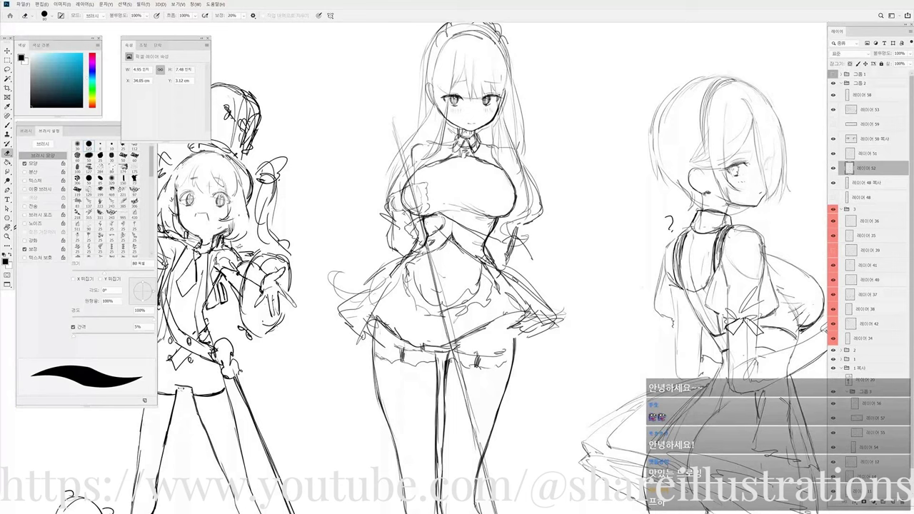
{"action": "key", "text": "b"}
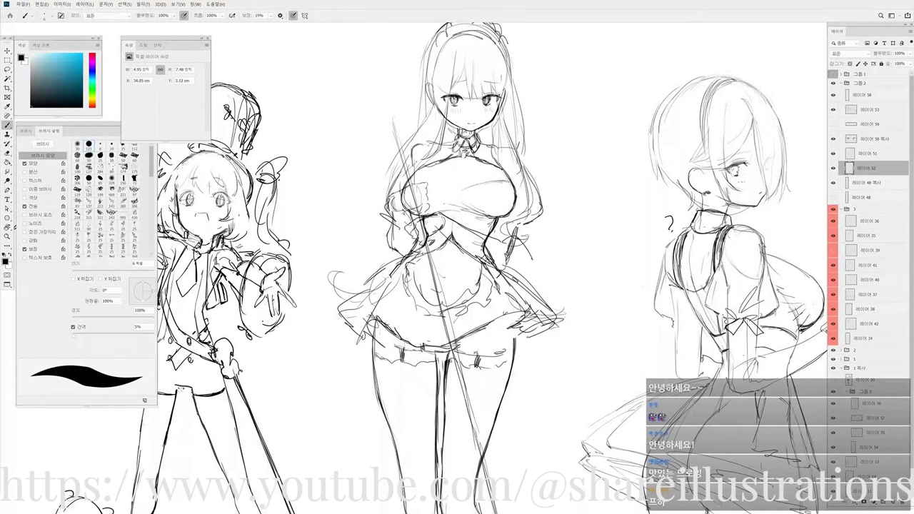
{"action": "left_click_drag", "start_coordinate": [467, 188], "coordinate": [509, 179]}
{"action": "scroll", "coordinate": [483, 189], "scroll_direction": "down", "scroll_amount": 1}
{"action": "key", "text": "e"}
{"action": "key", "text": "b"}
{"action": "mouse_move", "coordinate": [437, 184]}
{"action": "left_mouse_down"}
{"action": "mouse_move", "coordinate": [458, 196]}
{"action": "mouse_move", "coordinate": [442, 182]}
{"action": "left_mouse_up"}
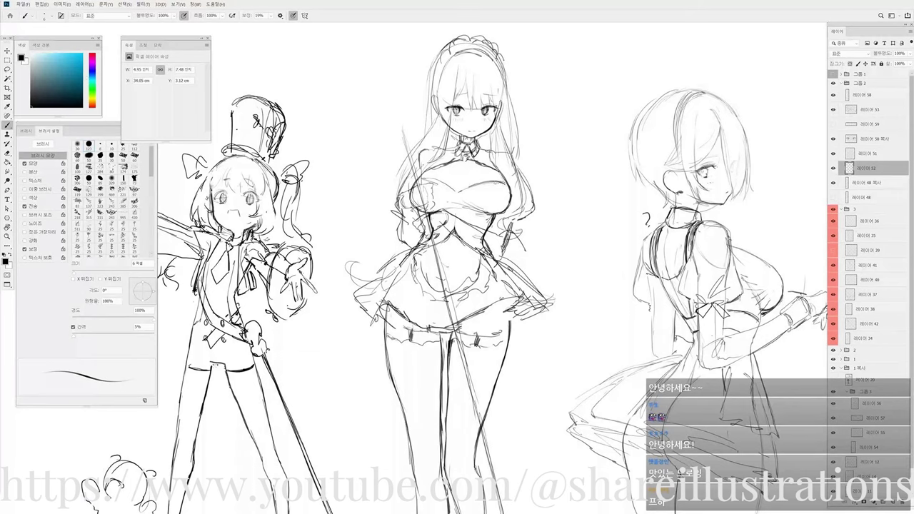
{"action": "left_click_drag", "start_coordinate": [495, 179], "coordinate": [511, 201]}
{"action": "scroll", "coordinate": [508, 186], "scroll_direction": "down", "scroll_amount": 2}
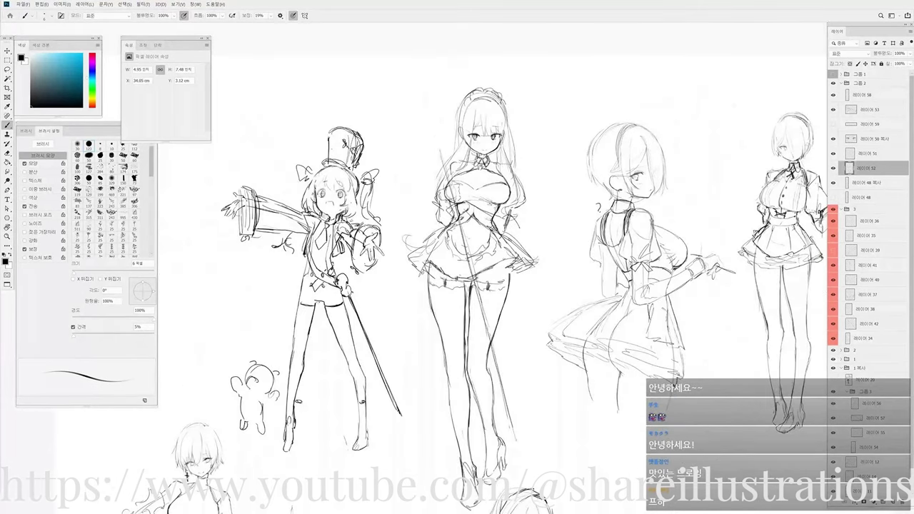
{"action": "scroll", "coordinate": [498, 187], "scroll_direction": "up", "scroll_amount": 2}
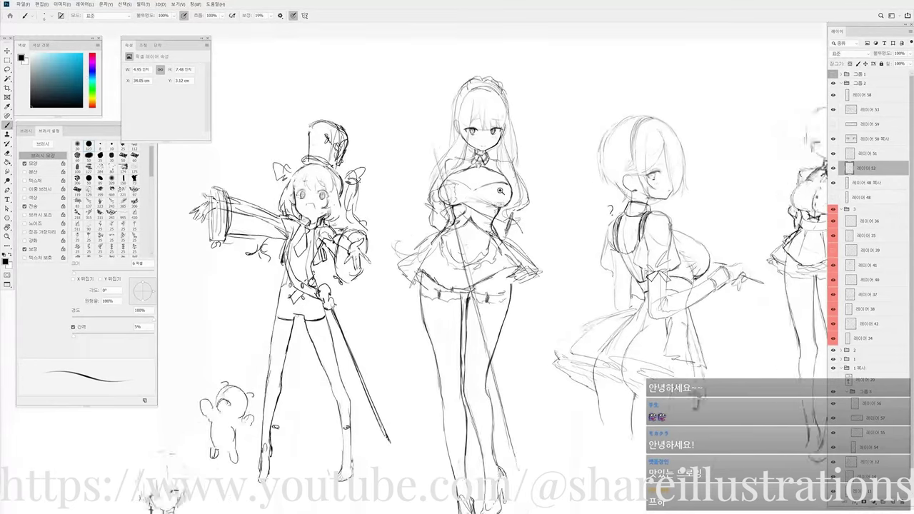
{"action": "left_click_drag", "start_coordinate": [477, 187], "coordinate": [511, 188]}
{"action": "left_click_drag", "start_coordinate": [452, 192], "coordinate": [467, 186]}
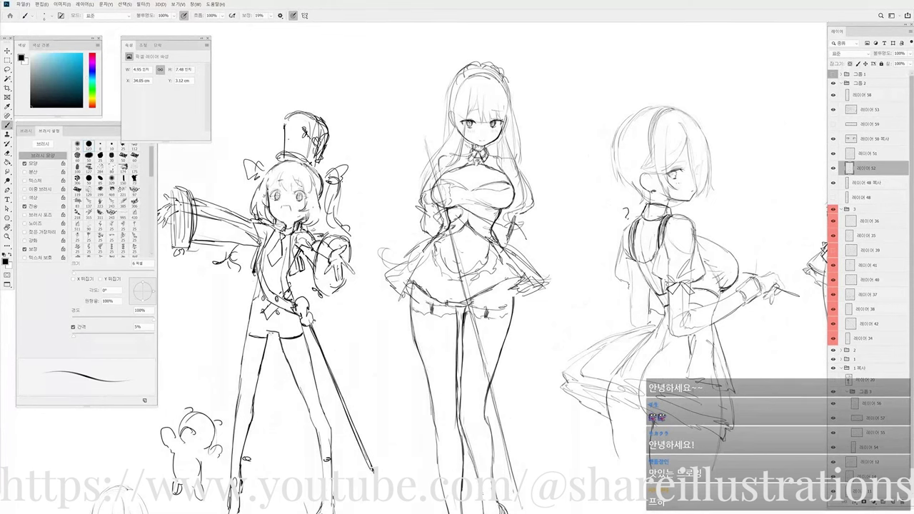
Sketch the cleavage lines above the new neckline on 레이어 48 복사, alternating brush and eraser.
{"action": "left_click", "coordinate": [855, 185]}
{"action": "left_click", "coordinate": [833, 183]}
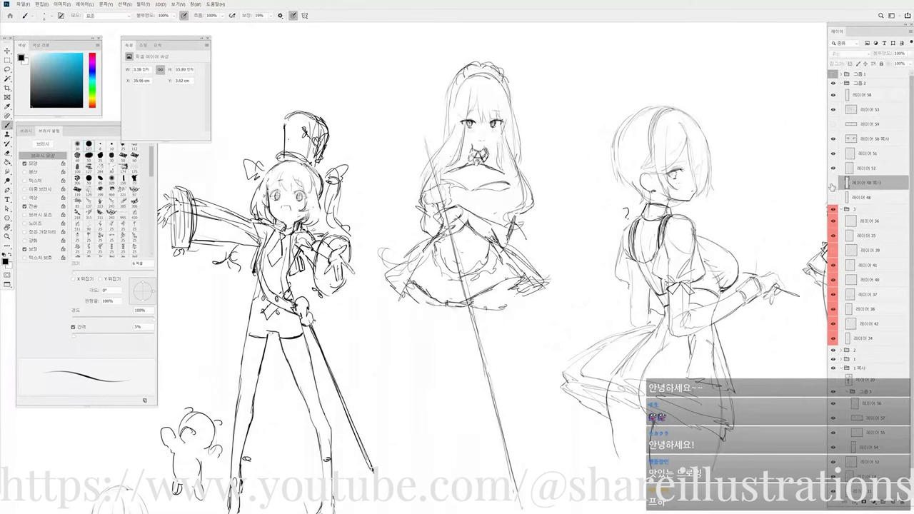
{"action": "left_click", "coordinate": [833, 183]}
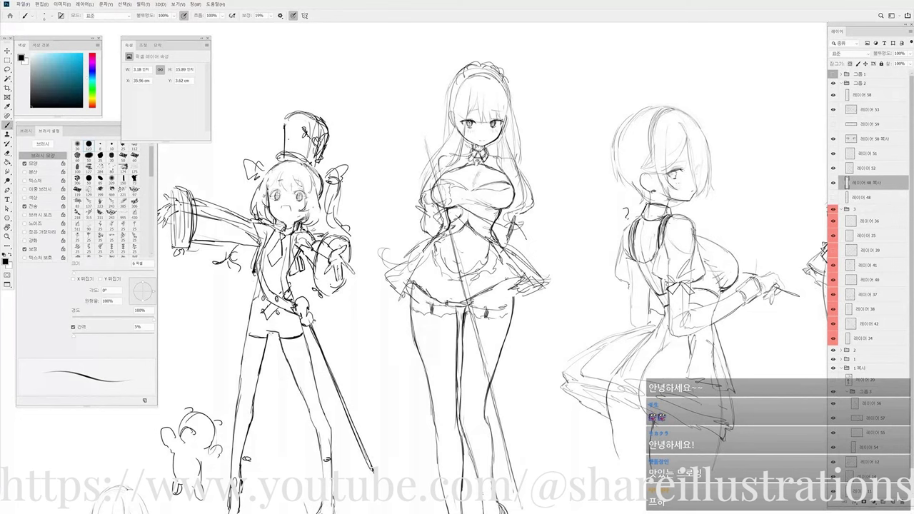
{"action": "key", "text": "e"}
{"action": "key", "text": "b"}
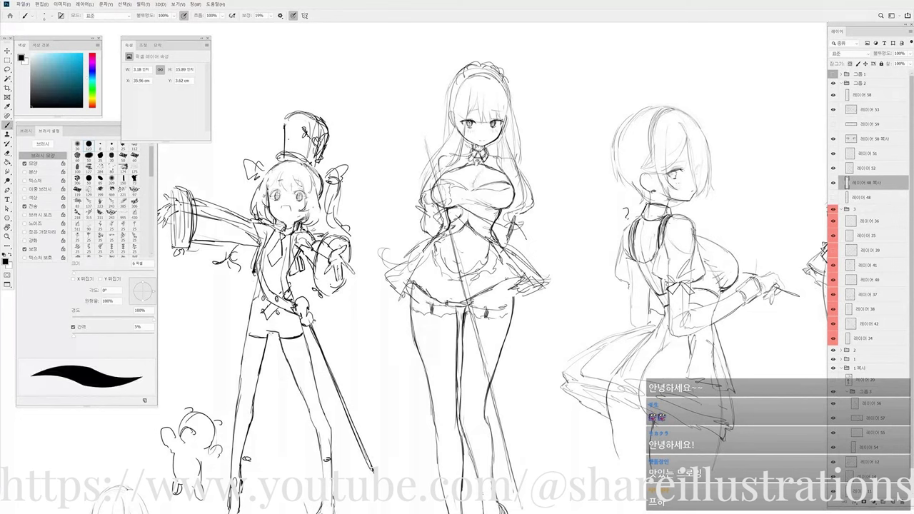
{"action": "key", "text": "e"}
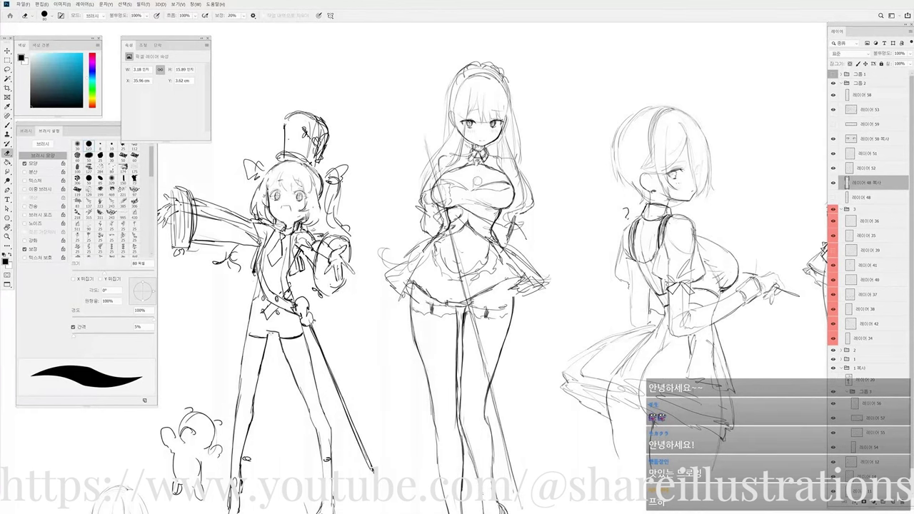
{"action": "key", "text": "b"}
{"action": "key", "text": "b"}
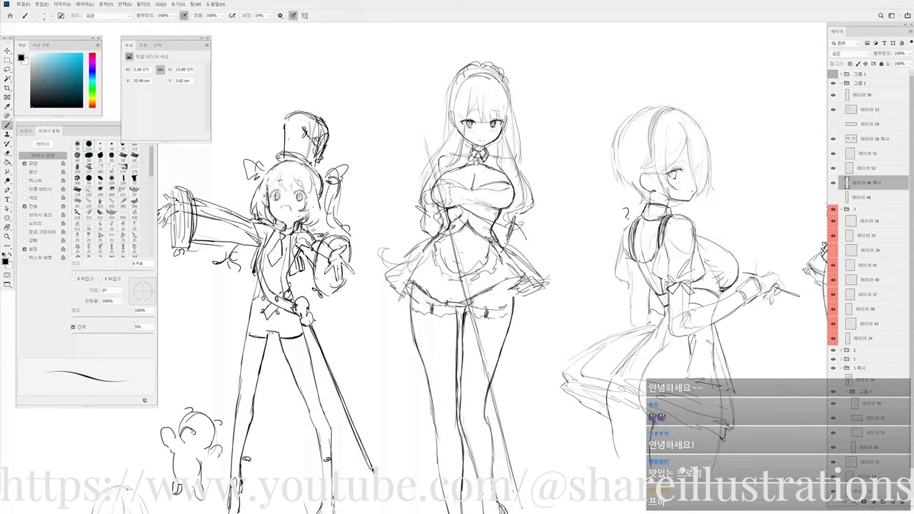
Tilt the canvas and return it upright while cleaning up the cleavage lines on 레이어 48 복사 with the eraser.
{"action": "key", "text": "r"}
{"action": "left_click_drag", "start_coordinate": [600, 300], "coordinate": [590, 208]}
{"action": "mouse_move", "coordinate": [447, 209]}
{"action": "left_mouse_down"}
{"action": "mouse_move", "coordinate": [452, 222]}
{"action": "mouse_move", "coordinate": [436, 219]}
{"action": "left_mouse_up"}
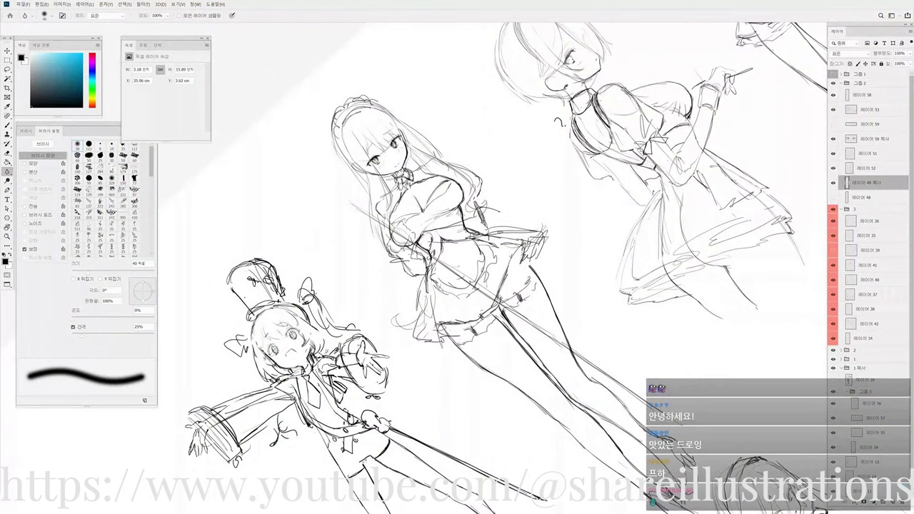
{"action": "key", "text": "r"}
{"action": "left_click_drag", "start_coordinate": [476, 159], "coordinate": [535, 198]}
{"action": "left_click_drag", "start_coordinate": [476, 195], "coordinate": [519, 194]}
{"action": "key", "text": "e"}
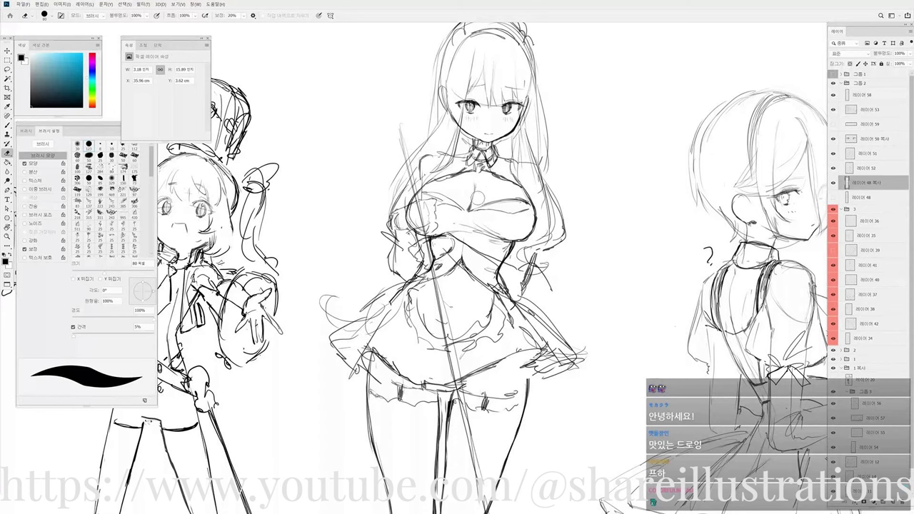
Examine the long-haired maid's bust and dress from several canvas angles, up close and against the whole character sheet.
{"action": "key", "text": "r"}
{"action": "left_click_drag", "start_coordinate": [483, 200], "coordinate": [457, 214]}
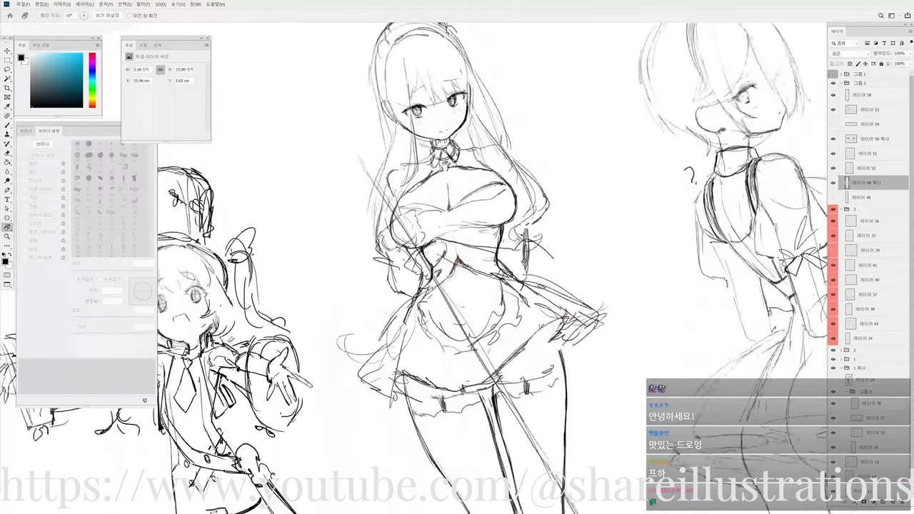
{"action": "mouse_move", "coordinate": [523, 254]}
{"action": "left_mouse_down"}
{"action": "mouse_move", "coordinate": [508, 224]}
{"action": "mouse_move", "coordinate": [476, 209]}
{"action": "mouse_move", "coordinate": [520, 254]}
{"action": "left_mouse_up"}
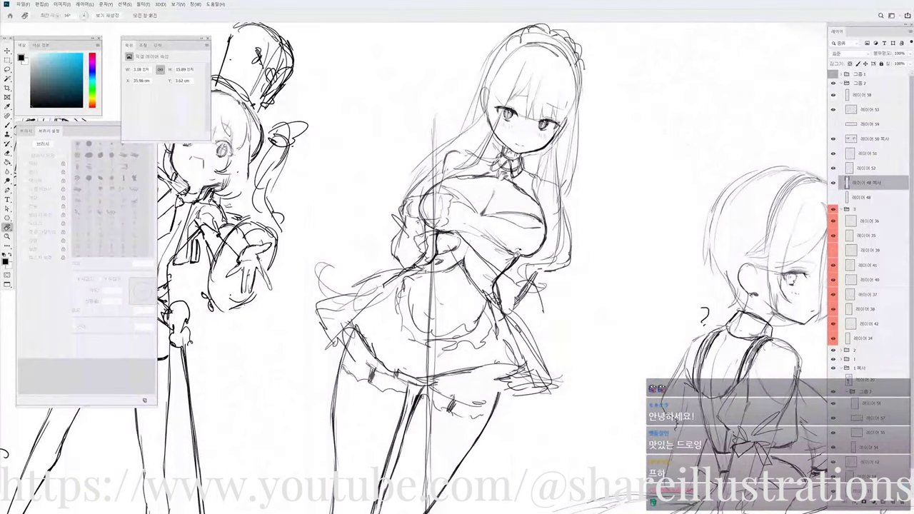
{"action": "left_click_drag", "start_coordinate": [504, 205], "coordinate": [514, 223]}
{"action": "key", "text": "Escape"}
{"action": "scroll", "coordinate": [511, 221], "scroll_direction": "down", "scroll_amount": 5}
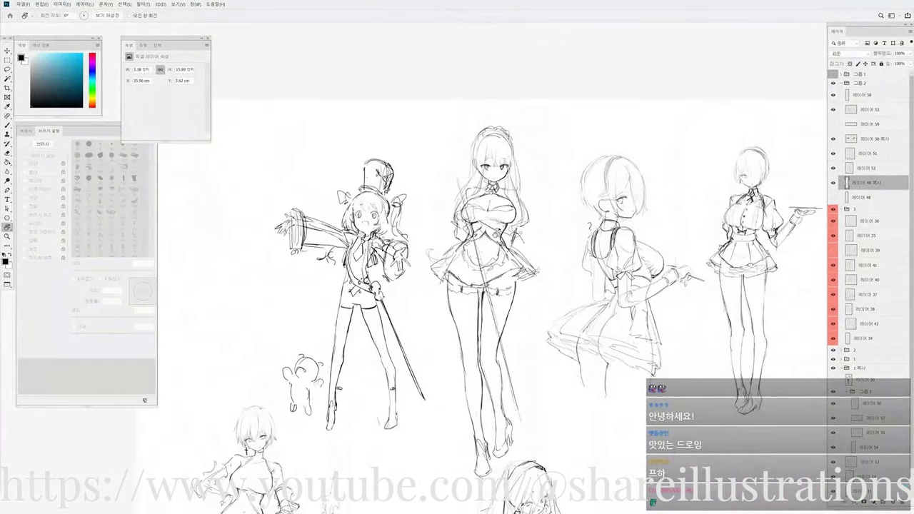
{"action": "scroll", "coordinate": [496, 233], "scroll_direction": "up", "scroll_amount": 3}
{"action": "key", "text": "b"}
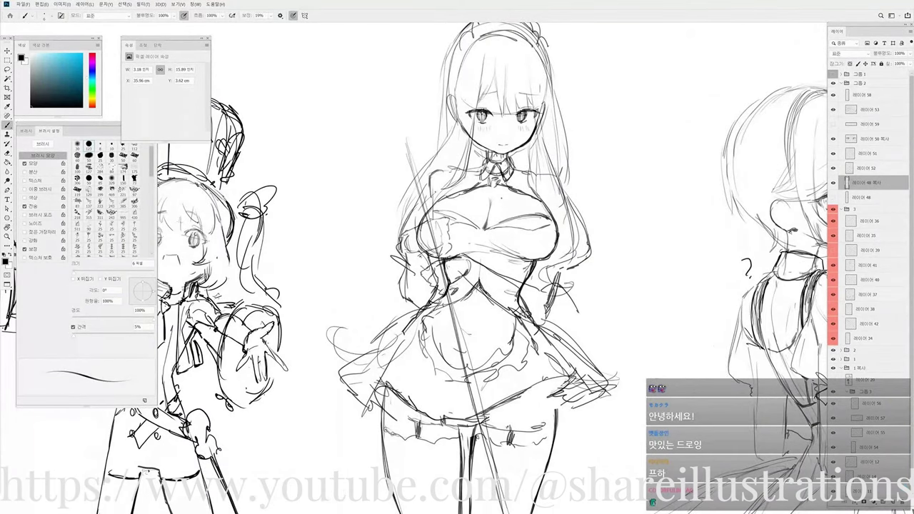
{"action": "key", "text": "r"}
{"action": "left_click_drag", "start_coordinate": [575, 222], "coordinate": [569, 214]}
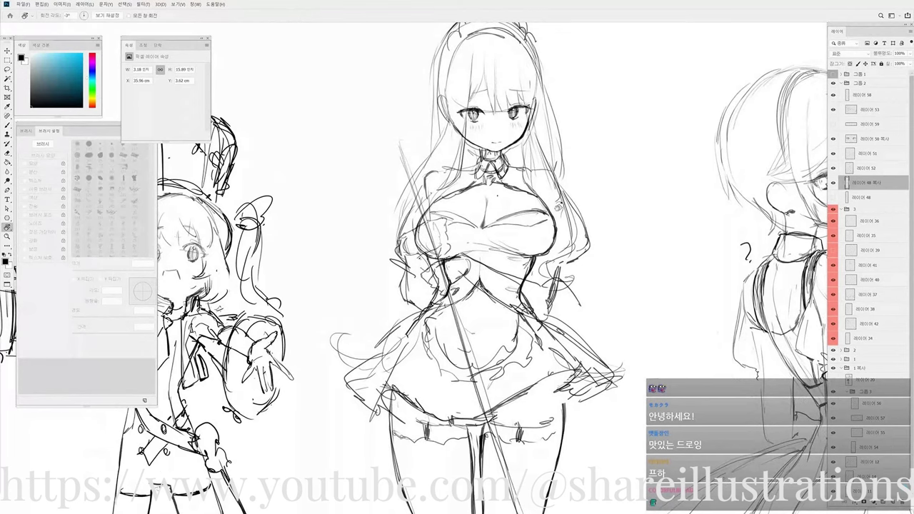
{"action": "mouse_move", "coordinate": [529, 192]}
{"action": "left_mouse_down"}
{"action": "mouse_move", "coordinate": [504, 235]}
{"action": "mouse_move", "coordinate": [537, 231]}
{"action": "mouse_move", "coordinate": [529, 208]}
{"action": "mouse_move", "coordinate": [517, 206]}
{"action": "mouse_move", "coordinate": [534, 217]}
{"action": "mouse_move", "coordinate": [533, 209]}
{"action": "left_mouse_up"}
{"action": "scroll", "coordinate": [594, 205], "scroll_direction": "down", "scroll_amount": 1}
{"action": "scroll", "coordinate": [457, 204], "scroll_direction": "down", "scroll_amount": 4}
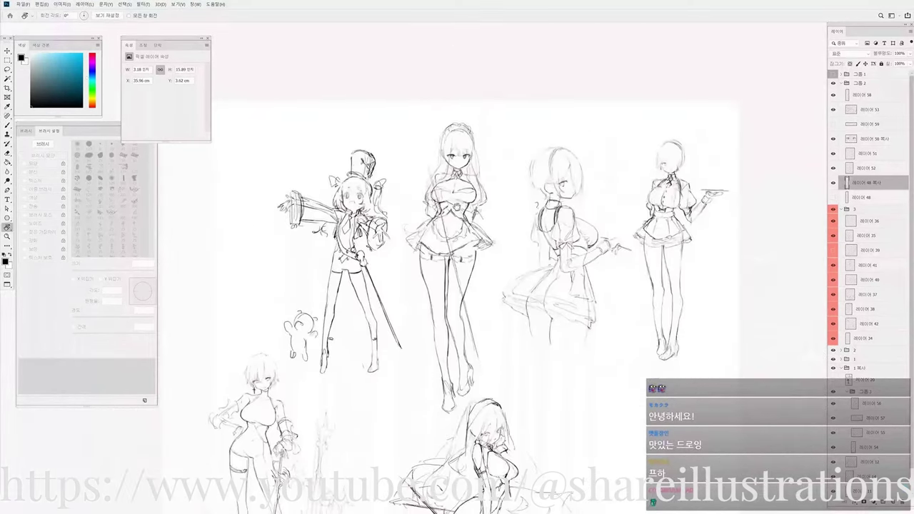
{"action": "scroll", "coordinate": [454, 196], "scroll_direction": "up", "scroll_amount": 2}
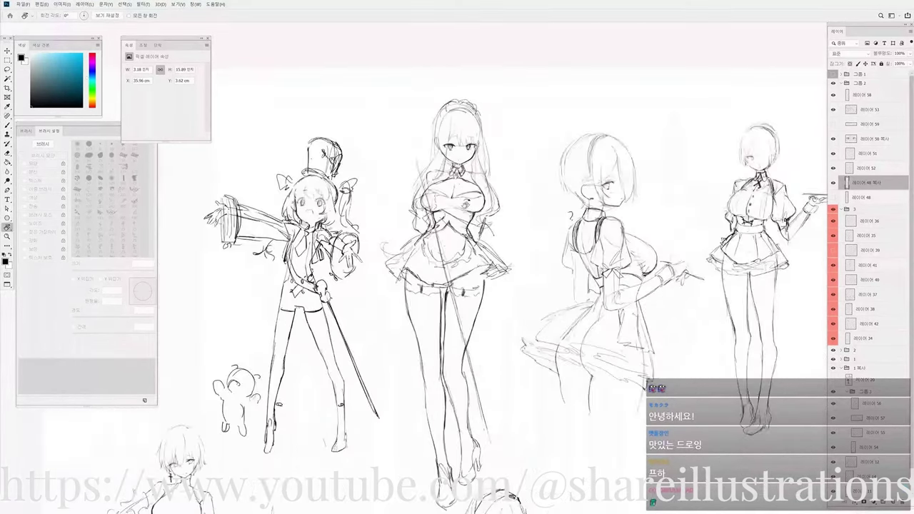
Select the hair layer 레이어 51 and sketch wavy curls on the long-haired maid's hair ends, flaring out over both sides of the skirt.
{"action": "left_click", "coordinate": [833, 169]}
{"action": "left_click", "coordinate": [834, 169]}
{"action": "left_click", "coordinate": [834, 154]}
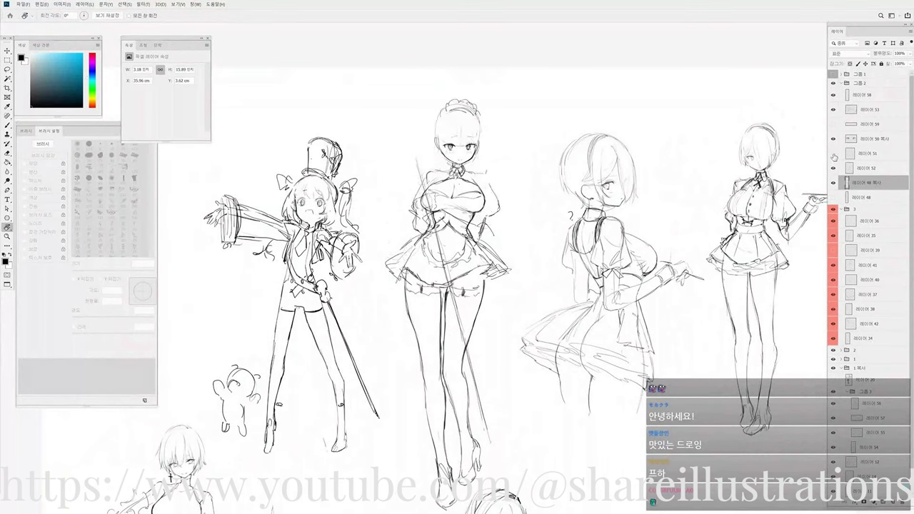
{"action": "left_click", "coordinate": [833, 154]}
{"action": "left_click", "coordinate": [844, 156]}
{"action": "key", "text": "b"}
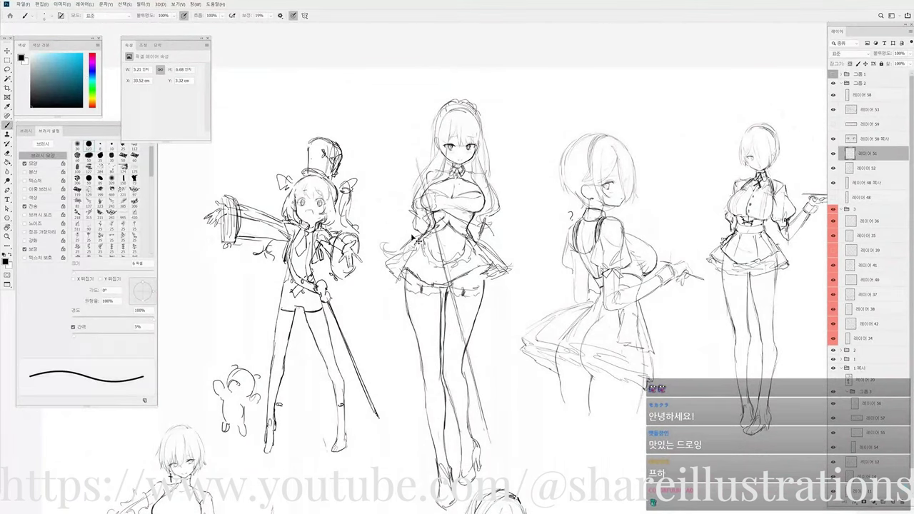
{"action": "left_click_drag", "start_coordinate": [404, 223], "coordinate": [394, 240]}
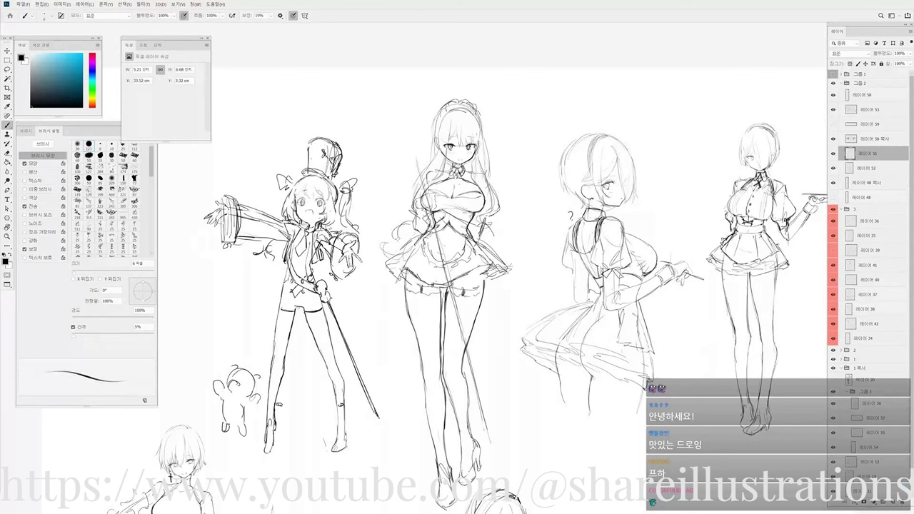
{"action": "mouse_move", "coordinate": [491, 235]}
{"action": "left_mouse_down"}
{"action": "mouse_move", "coordinate": [519, 243]}
{"action": "mouse_move", "coordinate": [518, 252]}
{"action": "mouse_move", "coordinate": [523, 240]}
{"action": "mouse_move", "coordinate": [511, 275]}
{"action": "left_mouse_up"}
{"action": "scroll", "coordinate": [493, 186], "scroll_direction": "up", "scroll_amount": 2}
{"action": "mouse_move", "coordinate": [494, 186]}
{"action": "left_mouse_down"}
{"action": "mouse_move", "coordinate": [478, 262]}
{"action": "mouse_move", "coordinate": [489, 262]}
{"action": "mouse_move", "coordinate": [487, 273]}
{"action": "left_mouse_up"}
{"action": "left_click_drag", "start_coordinate": [498, 238], "coordinate": [482, 251]}
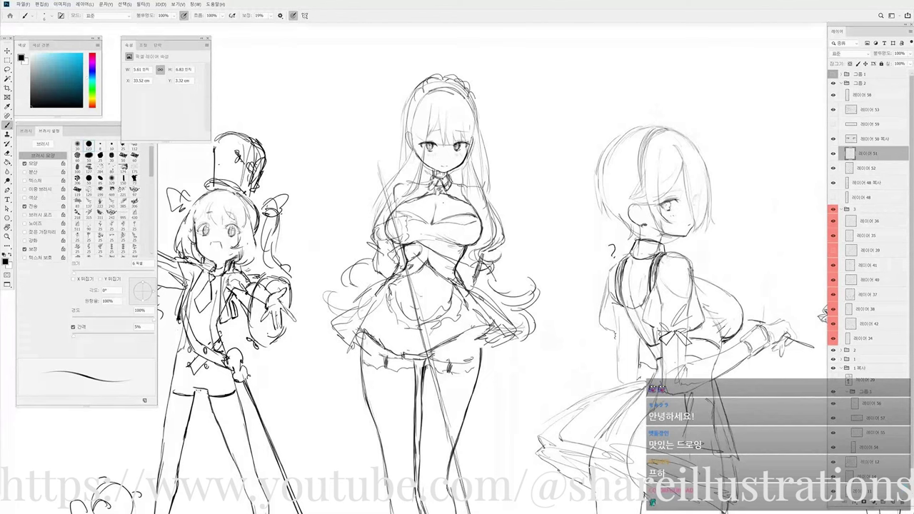
Redraw the strands running from the long-haired maid's cheek down over her shoulder and arm on 레이어 51, undoing unwanted strokes.
{"action": "mouse_move", "coordinate": [407, 165]}
{"action": "left_mouse_down"}
{"action": "mouse_move", "coordinate": [370, 221]}
{"action": "mouse_move", "coordinate": [380, 247]}
{"action": "left_mouse_up"}
{"action": "key", "text": "ctrl+z"}
{"action": "left_click_drag", "start_coordinate": [377, 231], "coordinate": [363, 252]}
{"action": "left_click_drag", "start_coordinate": [413, 144], "coordinate": [367, 210]}
{"action": "mouse_move", "coordinate": [483, 164]}
{"action": "left_mouse_down"}
{"action": "mouse_move", "coordinate": [473, 187]}
{"action": "mouse_move", "coordinate": [491, 184]}
{"action": "left_mouse_up"}
{"action": "key", "text": "ctrl+z"}
{"action": "key", "text": "ctrl+z"}
{"action": "left_click_drag", "start_coordinate": [481, 138], "coordinate": [484, 191]}
{"action": "key", "text": "ctrl+z"}
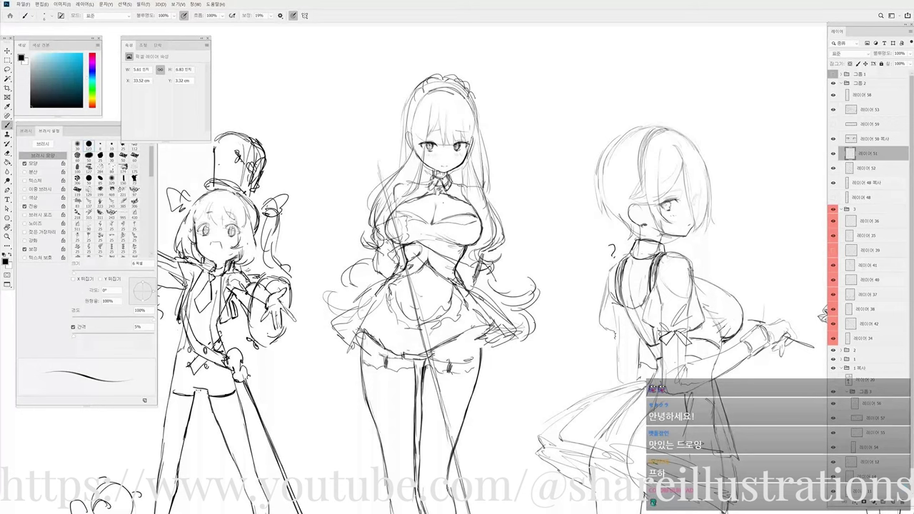
Refine the outer hair contour on both sides of the long-haired maid's head on 레이어 51, retrying the strands above the shoulder.
{"action": "mouse_move", "coordinate": [466, 161]}
{"action": "left_mouse_down"}
{"action": "mouse_move", "coordinate": [461, 196]}
{"action": "mouse_move", "coordinate": [471, 200]}
{"action": "mouse_move", "coordinate": [460, 192]}
{"action": "mouse_move", "coordinate": [464, 200]}
{"action": "mouse_move", "coordinate": [401, 201]}
{"action": "mouse_move", "coordinate": [417, 191]}
{"action": "left_mouse_up"}
{"action": "key", "text": "ctrl+z"}
{"action": "left_click_drag", "start_coordinate": [408, 102], "coordinate": [400, 150]}
{"action": "left_click_drag", "start_coordinate": [477, 123], "coordinate": [479, 153]}
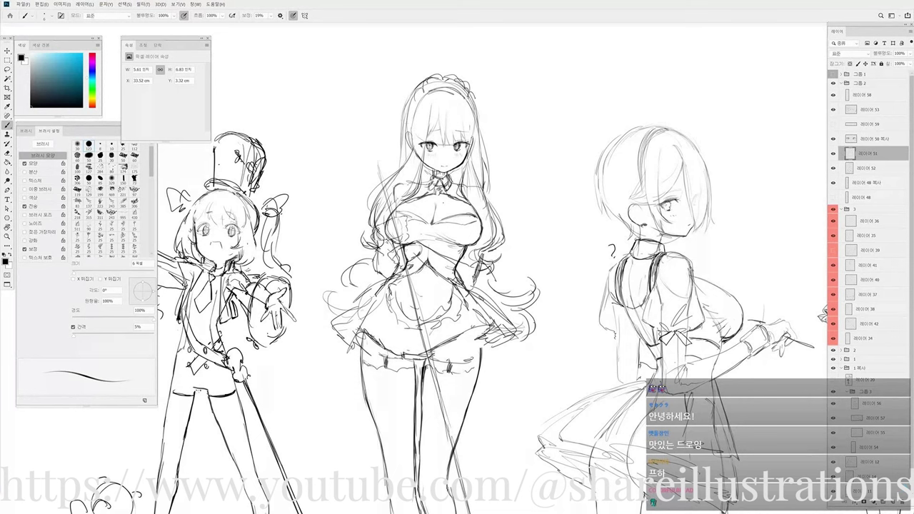
{"action": "left_click_drag", "start_coordinate": [402, 116], "coordinate": [390, 174]}
{"action": "key", "text": "ctrl+z"}
{"action": "key", "text": "ctrl+z"}
{"action": "key", "text": "ctrl+z"}
{"action": "left_click_drag", "start_coordinate": [404, 112], "coordinate": [388, 171]}
{"action": "left_click_drag", "start_coordinate": [401, 137], "coordinate": [385, 179]}
{"action": "key", "text": "ctrl+z"}
Sketch longer skirt panels hanging behind the long-haired maid's thighs on 레이어 52.
{"action": "key", "text": "r"}
{"action": "mouse_move", "coordinate": [530, 266]}
{"action": "left_mouse_down"}
{"action": "mouse_move", "coordinate": [520, 238]}
{"action": "mouse_move", "coordinate": [491, 222]}
{"action": "mouse_move", "coordinate": [528, 246]}
{"action": "mouse_move", "coordinate": [532, 268]}
{"action": "mouse_move", "coordinate": [493, 240]}
{"action": "mouse_move", "coordinate": [499, 252]}
{"action": "left_mouse_up"}
{"action": "key", "text": "Escape"}
{"action": "key", "text": "ctrl+minus"}
{"action": "key", "text": "ctrl+minus"}
{"action": "key", "text": "b"}
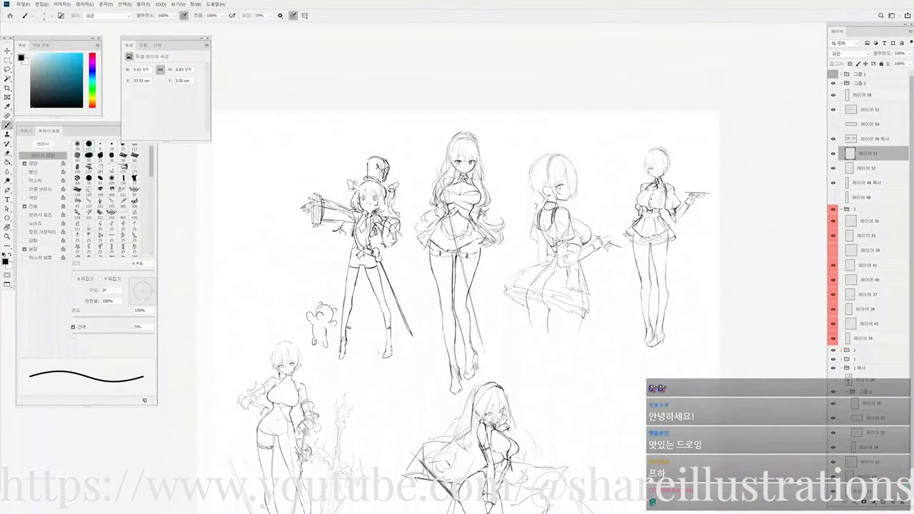
{"action": "left_click", "coordinate": [833, 168]}
{"action": "left_click", "coordinate": [834, 169]}
{"action": "left_click", "coordinate": [850, 169]}
{"action": "mouse_move", "coordinate": [427, 251]}
{"action": "left_mouse_down"}
{"action": "mouse_move", "coordinate": [423, 294]}
{"action": "mouse_move", "coordinate": [438, 266]}
{"action": "mouse_move", "coordinate": [424, 279]}
{"action": "mouse_move", "coordinate": [437, 287]}
{"action": "left_mouse_up"}
{"action": "key", "text": "ctrl+z"}
{"action": "key", "text": "ctrl+z"}
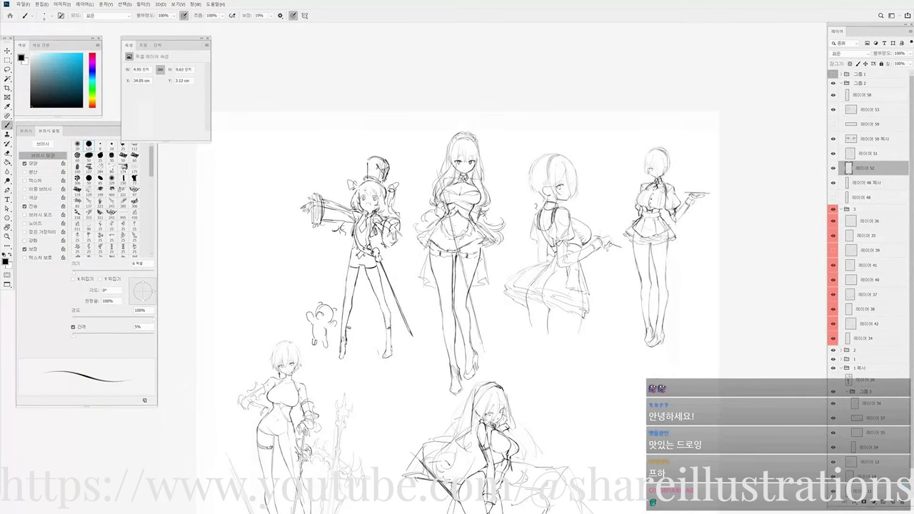
Examine the long-haired maid's curls and hanging skirt panels up close and beside the neighbouring figures.
{"action": "scroll", "coordinate": [477, 183], "scroll_direction": "up", "scroll_amount": 4}
{"action": "left_click_drag", "start_coordinate": [477, 183], "coordinate": [487, 216]}
{"action": "key", "text": "r"}
{"action": "scroll", "coordinate": [481, 194], "scroll_direction": "down", "scroll_amount": 2}
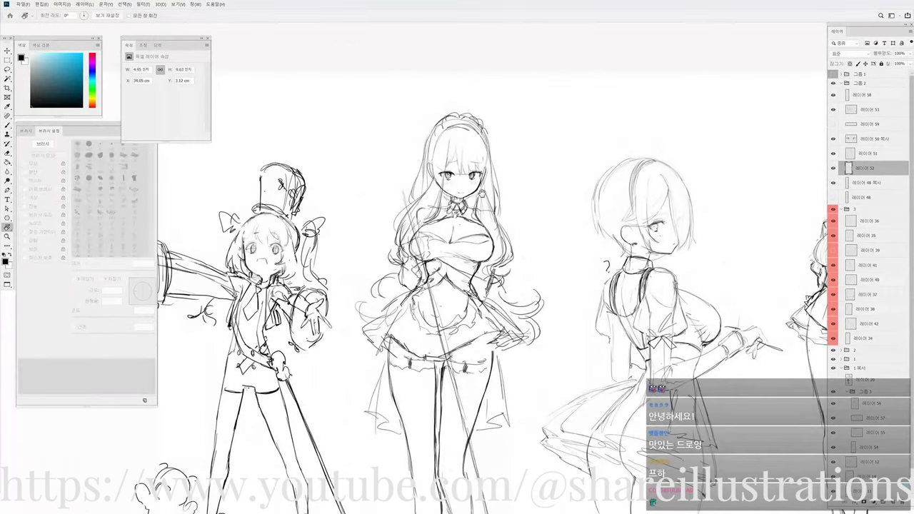
{"action": "left_click_drag", "start_coordinate": [480, 202], "coordinate": [481, 206]}
{"action": "scroll", "coordinate": [480, 205], "scroll_direction": "down", "scroll_amount": 1}
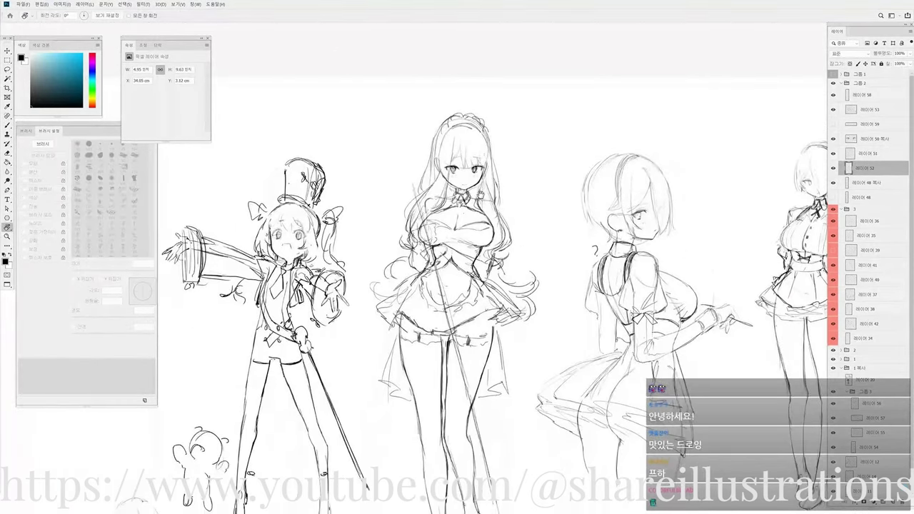
{"action": "scroll", "coordinate": [480, 204], "scroll_direction": "down", "scroll_amount": 2}
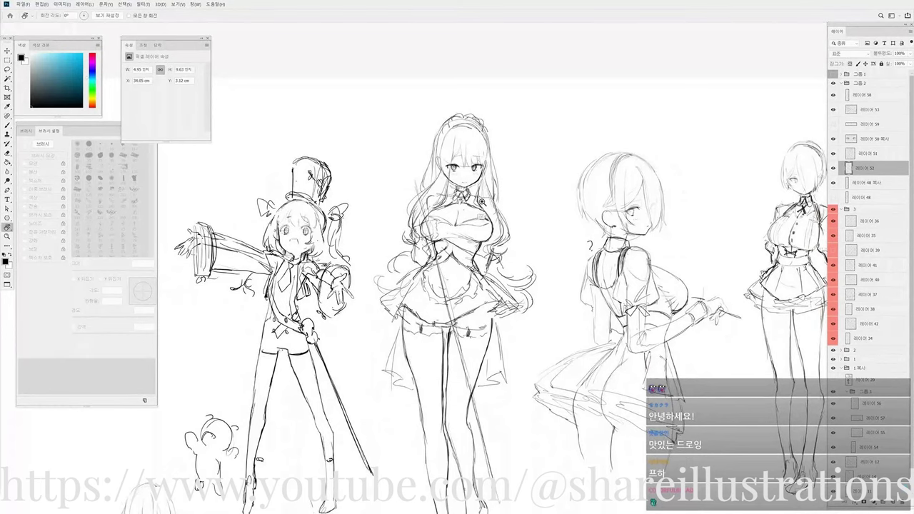
{"action": "scroll", "coordinate": [480, 202], "scroll_direction": "down", "scroll_amount": 2}
{"action": "scroll", "coordinate": [471, 206], "scroll_direction": "up", "scroll_amount": 4}
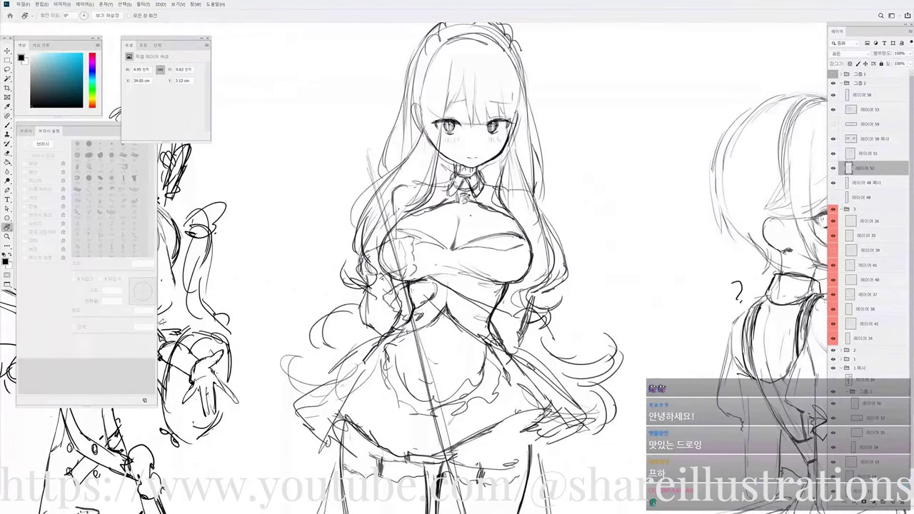
Sketch a narrow tie hanging from the long-haired maid's collar down over the bust on 레이어 52.
{"action": "key", "text": "b"}
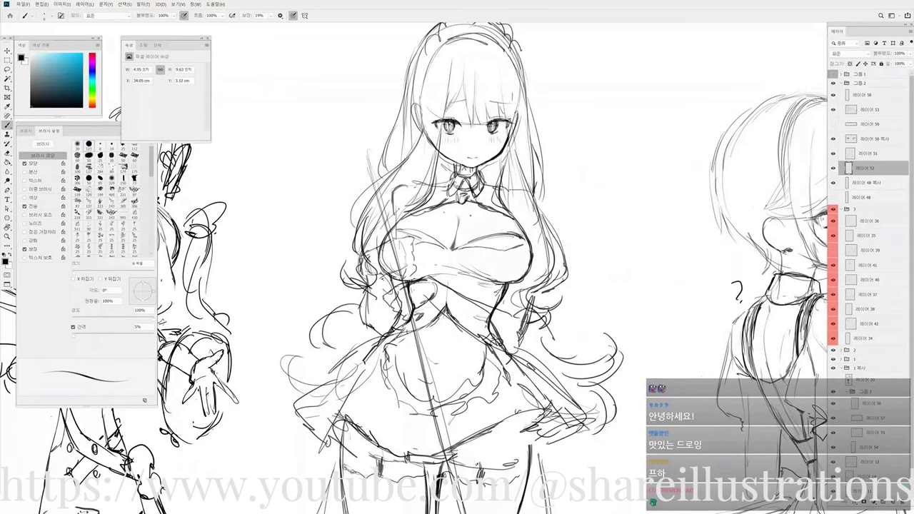
{"action": "scroll", "coordinate": [471, 225], "scroll_direction": "down", "scroll_amount": 3}
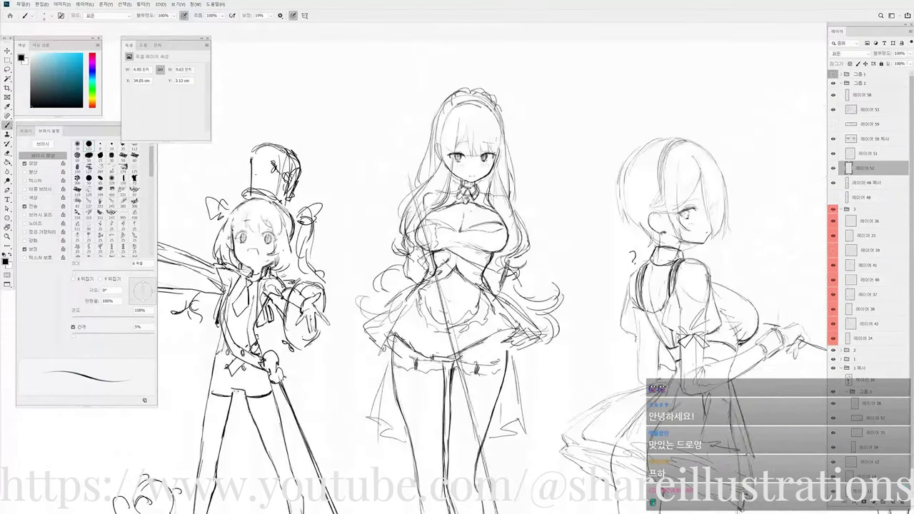
{"action": "mouse_move", "coordinate": [460, 221]}
{"action": "left_mouse_down"}
{"action": "mouse_move", "coordinate": [438, 216]}
{"action": "mouse_move", "coordinate": [413, 234]}
{"action": "left_mouse_up"}
{"action": "scroll", "coordinate": [413, 233], "scroll_direction": "up", "scroll_amount": 2}
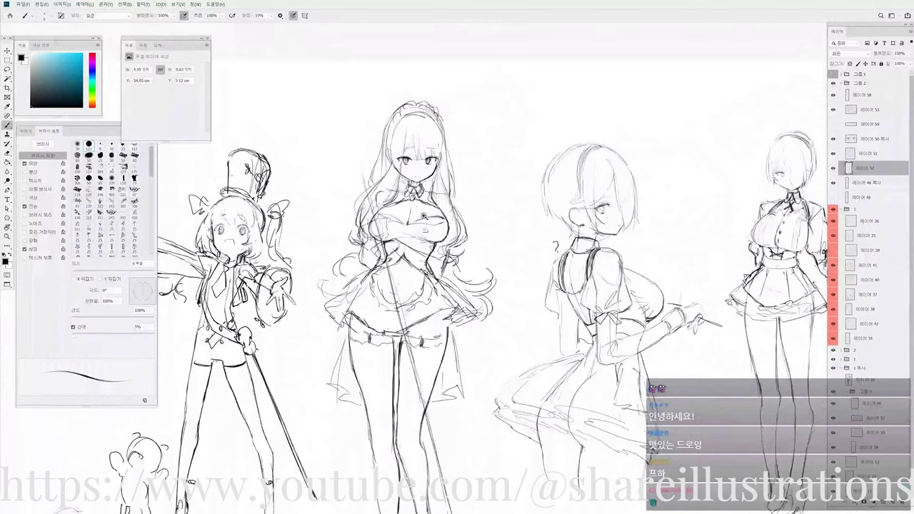
{"action": "key", "text": "e"}
{"action": "key", "text": "b"}
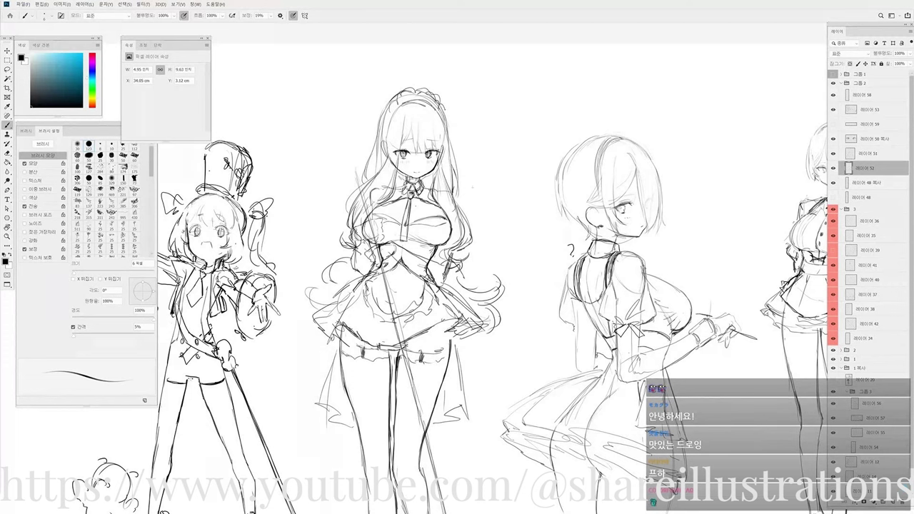
Examine the long-haired maid with her tie from a tilted angle, against the whole sheet and up close.
{"action": "key", "text": "r"}
{"action": "left_click_drag", "start_coordinate": [481, 197], "coordinate": [471, 190]}
{"action": "scroll", "coordinate": [467, 198], "scroll_direction": "down", "scroll_amount": 4}
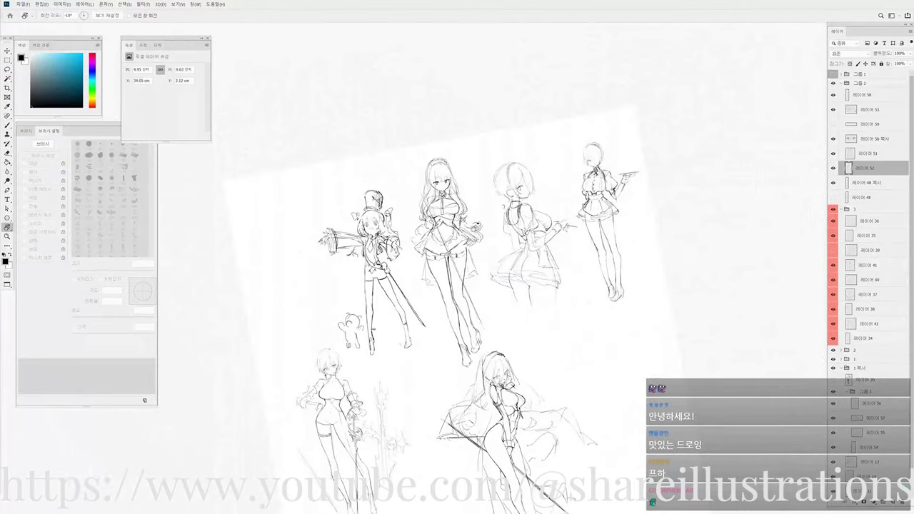
{"action": "key", "text": "Escape"}
{"action": "scroll", "coordinate": [473, 218], "scroll_direction": "up", "scroll_amount": 4}
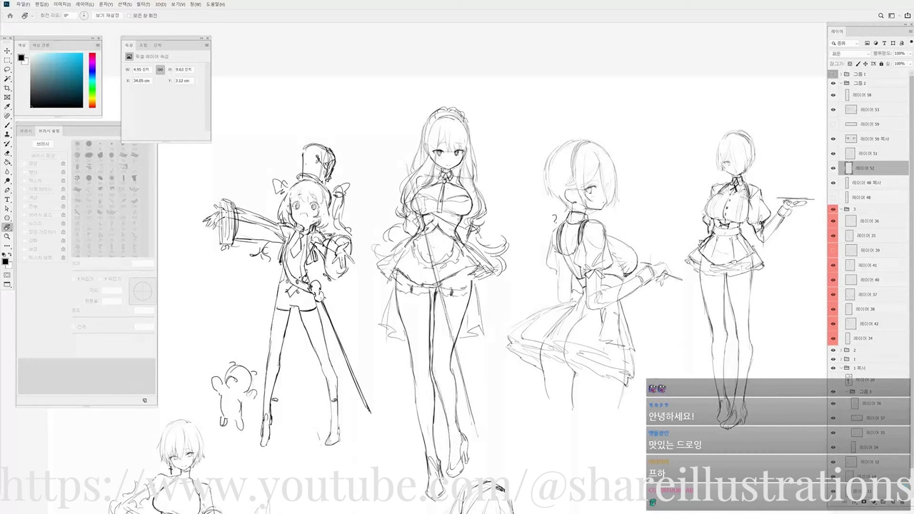
{"action": "scroll", "coordinate": [447, 149], "scroll_direction": "down", "scroll_amount": 3}
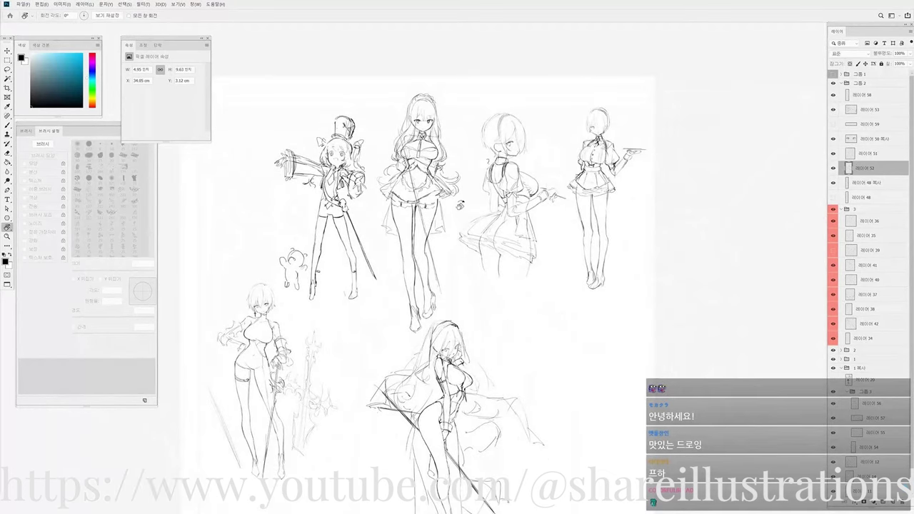
{"action": "scroll", "coordinate": [431, 141], "scroll_direction": "up", "scroll_amount": 5}
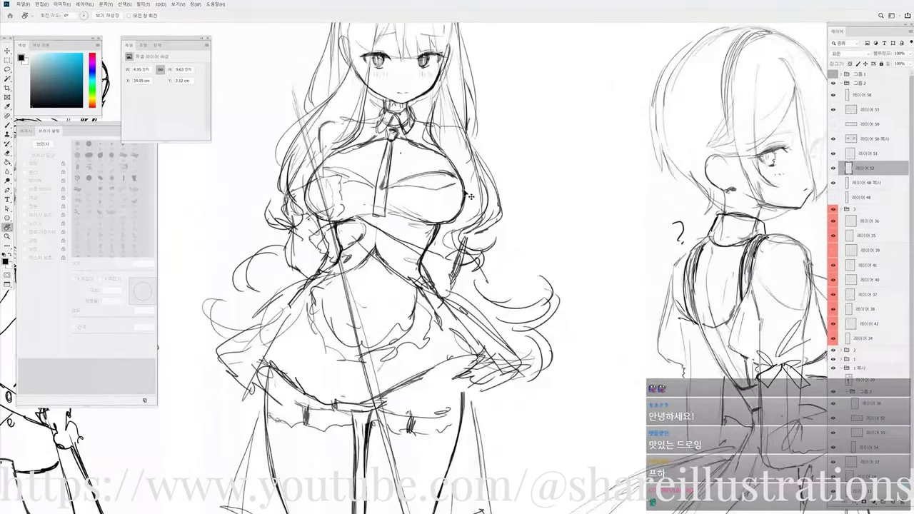
Create a new layer directly above 레이어 48 and beneath the long-haired maid's line layers.
{"action": "left_click", "coordinate": [468, 195], "text": "ctrl"}
{"action": "scroll", "coordinate": [468, 195], "scroll_direction": "down", "scroll_amount": 3}
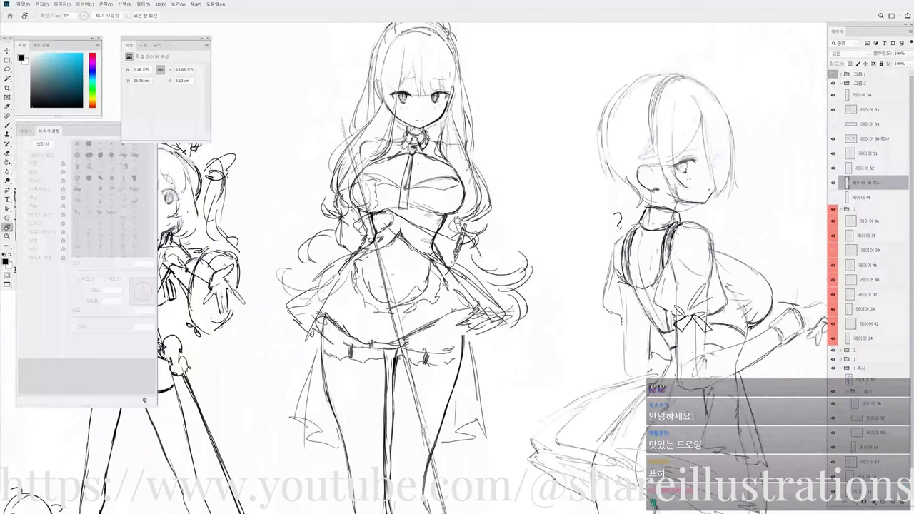
{"action": "left_click", "coordinate": [859, 197]}
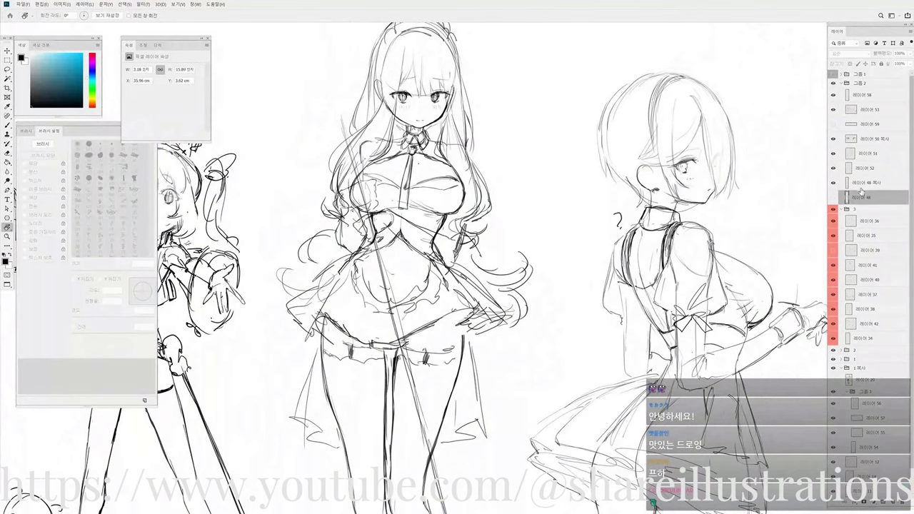
{"action": "left_click", "coordinate": [861, 185]}
{"action": "left_click", "coordinate": [863, 196]}
{"action": "key", "text": "ctrl+shift+n"}
{"action": "key", "text": "Return"}
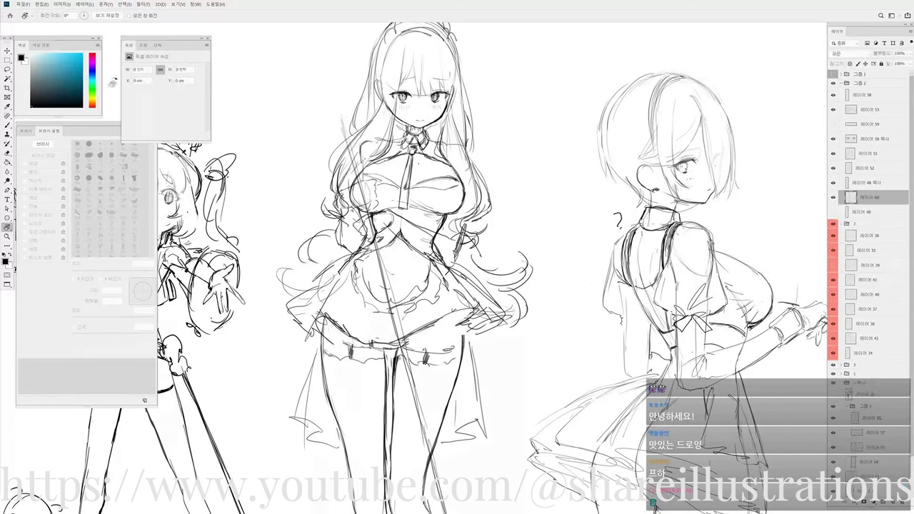
Pick a pale pink painting colour and enlarge the brush for filling the long-haired maid's hair.
{"action": "left_click_drag", "start_coordinate": [94, 69], "coordinate": [92, 64]}
{"action": "left_click", "coordinate": [82, 62]}
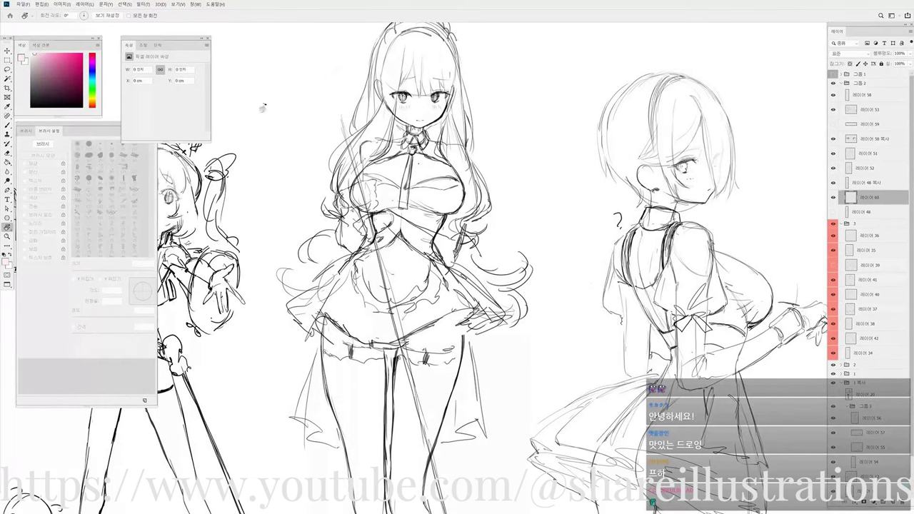
{"action": "scroll", "coordinate": [450, 141], "scroll_direction": "up", "scroll_amount": 3}
{"action": "left_click_drag", "start_coordinate": [450, 140], "coordinate": [447, 266]}
{"action": "key", "text": "b"}
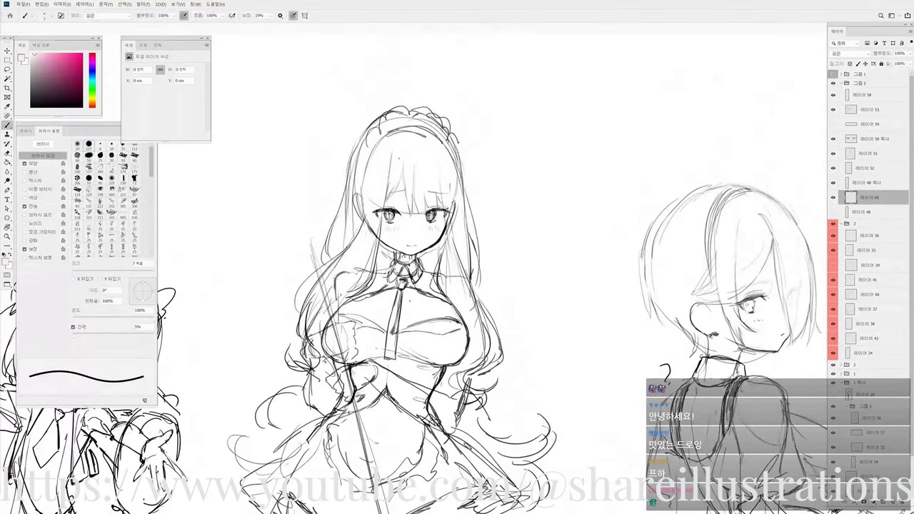
{"action": "key", "text": "bracketright"}
{"action": "key", "text": "bracketright"}
{"action": "key", "text": "bracketright"}
{"action": "key", "text": "bracketright"}
{"action": "key", "text": "bracketright"}
{"action": "key", "text": "bracketright"}
{"action": "key", "text": "bracketright"}
{"action": "key", "text": "bracketright"}
{"action": "key", "text": "bracketright"}
{"action": "key", "text": "bracketright"}
{"action": "key", "text": "bracketright"}
{"action": "key", "text": "bracketright"}
Block in the left part of the long-haired maid's bangs in pale pink with a 90 px brush and pen-pressure opacity turned off.
{"action": "mouse_move", "coordinate": [410, 139]}
{"action": "left_mouse_down"}
{"action": "mouse_move", "coordinate": [374, 190]}
{"action": "mouse_move", "coordinate": [377, 179]}
{"action": "mouse_move", "coordinate": [373, 222]}
{"action": "left_mouse_up"}
{"action": "left_click", "coordinate": [183, 15]}
{"action": "key", "text": "bracketright"}
{"action": "key", "text": "bracketright"}
{"action": "mouse_move", "coordinate": [380, 180]}
{"action": "left_mouse_down"}
{"action": "mouse_move", "coordinate": [361, 257]}
{"action": "mouse_move", "coordinate": [383, 191]}
{"action": "left_mouse_up"}
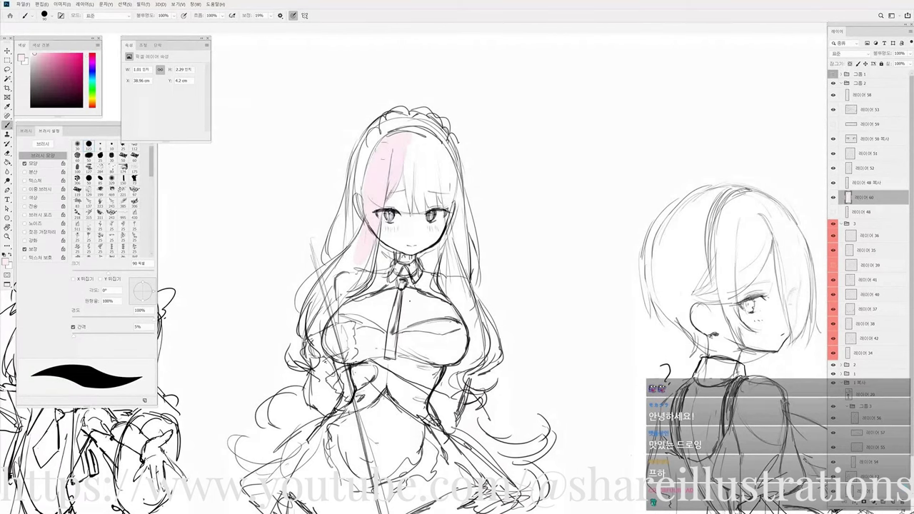
{"action": "mouse_move", "coordinate": [404, 137]}
{"action": "left_mouse_down"}
{"action": "mouse_move", "coordinate": [388, 145]}
{"action": "mouse_move", "coordinate": [414, 166]}
{"action": "mouse_move", "coordinate": [410, 151]}
{"action": "mouse_move", "coordinate": [408, 159]}
{"action": "left_mouse_up"}
Reduce the brush to 40 px and fill the remaining bangs and the right side hair down to the chest in pale pink.
{"action": "key", "text": "bracketleft"}
{"action": "key", "text": "bracketleft"}
{"action": "key", "text": "bracketleft"}
{"action": "key", "text": "bracketleft"}
{"action": "key", "text": "bracketleft"}
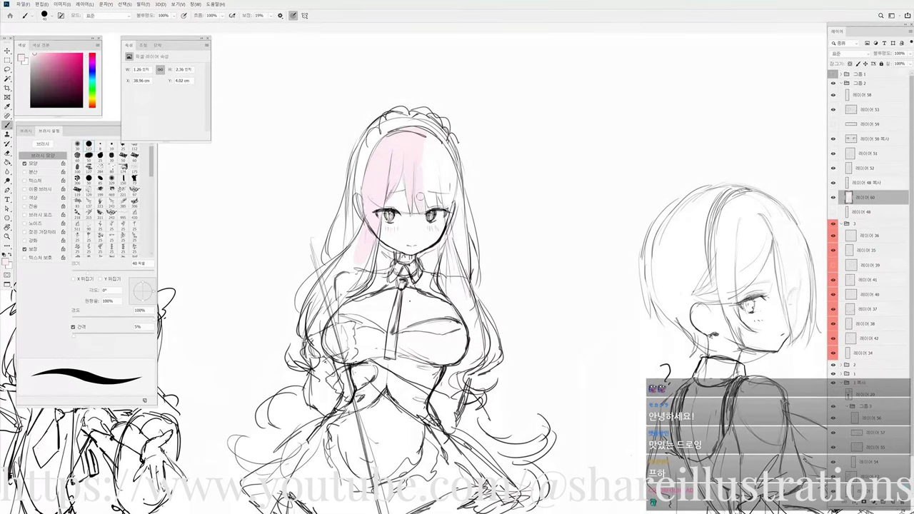
{"action": "left_click_drag", "start_coordinate": [422, 170], "coordinate": [429, 203]}
{"action": "mouse_move", "coordinate": [422, 149]}
{"action": "left_mouse_down"}
{"action": "mouse_move", "coordinate": [429, 190]}
{"action": "mouse_move", "coordinate": [432, 178]}
{"action": "mouse_move", "coordinate": [446, 196]}
{"action": "left_mouse_up"}
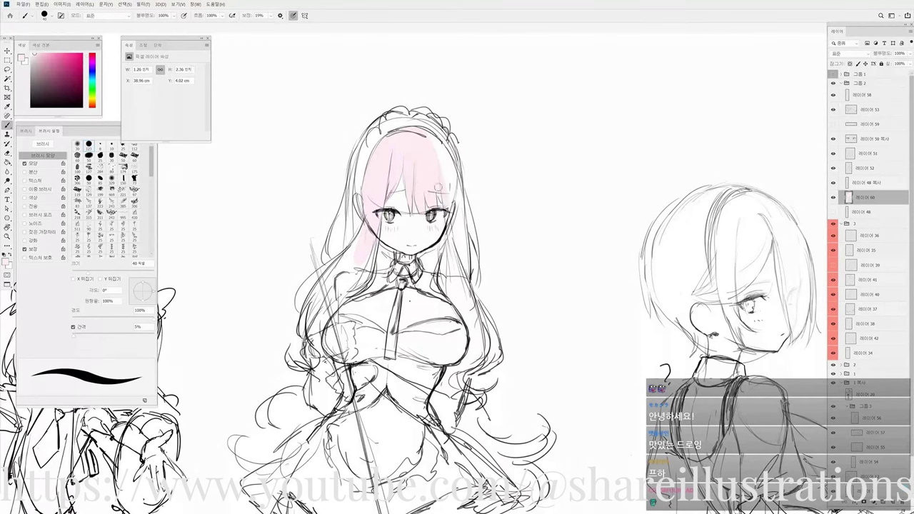
{"action": "left_click_drag", "start_coordinate": [432, 144], "coordinate": [452, 242]}
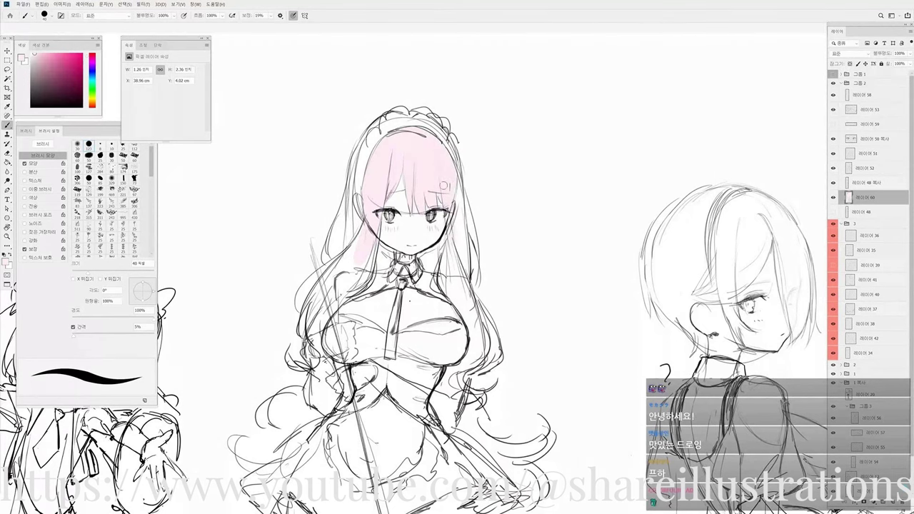
{"action": "left_click_drag", "start_coordinate": [457, 192], "coordinate": [461, 242]}
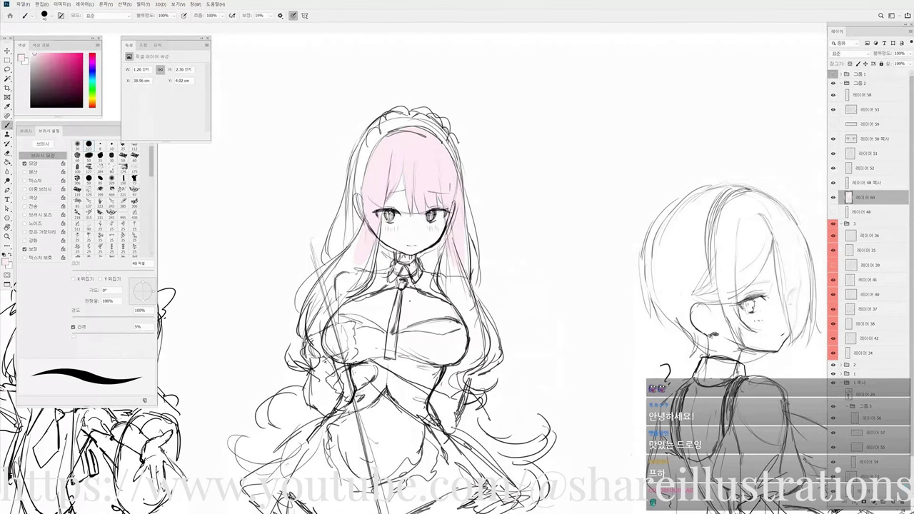
{"action": "left_click_drag", "start_coordinate": [448, 256], "coordinate": [468, 314]}
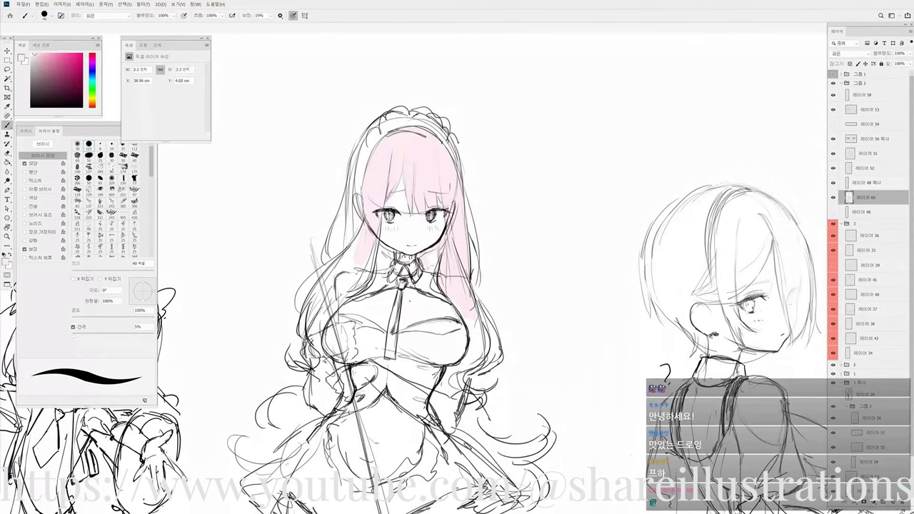
Tilt the canvas and paint the left side hair pale pink down to the arm, then straighten the canvas again.
{"action": "key", "text": "space"}
{"action": "mouse_move", "coordinate": [434, 259]}
{"action": "left_mouse_down"}
{"action": "mouse_move", "coordinate": [463, 260]}
{"action": "mouse_move", "coordinate": [477, 243]}
{"action": "left_mouse_up"}
{"action": "key", "text": "r"}
{"action": "mouse_move", "coordinate": [477, 243]}
{"action": "left_mouse_down"}
{"action": "mouse_move", "coordinate": [448, 237]}
{"action": "mouse_move", "coordinate": [493, 255]}
{"action": "left_mouse_up"}
{"action": "key", "text": "e"}
{"action": "key", "text": "b"}
{"action": "key", "text": "r"}
{"action": "key", "text": "b"}
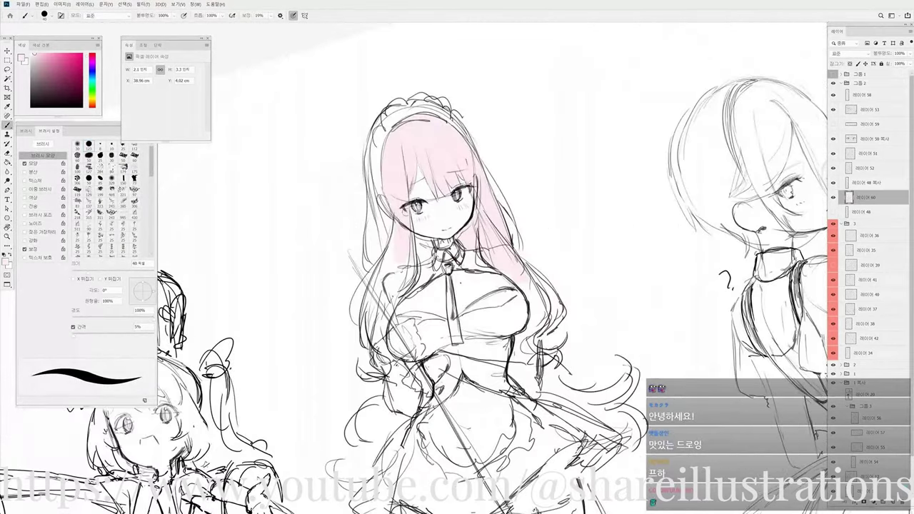
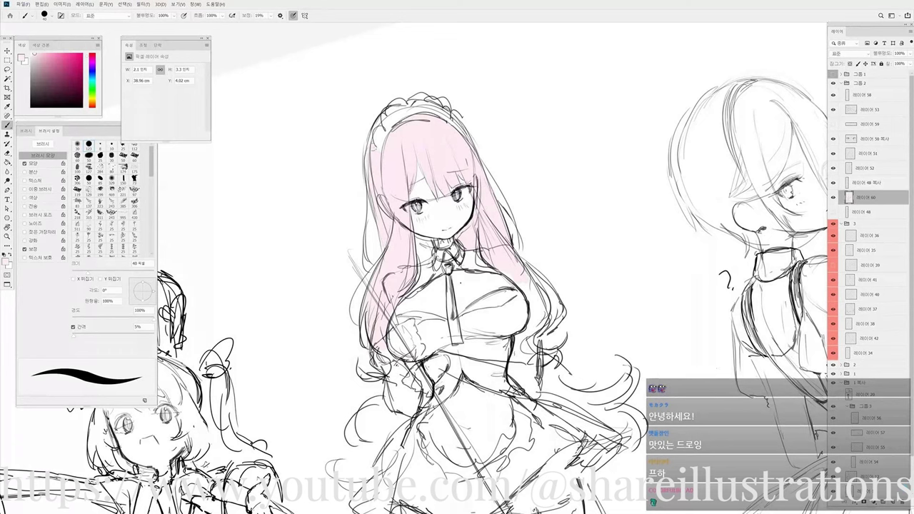
{"action": "left_click_drag", "start_coordinate": [373, 181], "coordinate": [369, 167]}
{"action": "key", "text": "r"}
{"action": "mouse_move", "coordinate": [509, 291]}
{"action": "left_mouse_down"}
{"action": "mouse_move", "coordinate": [514, 231]}
{"action": "mouse_move", "coordinate": [497, 307]}
{"action": "left_mouse_up"}
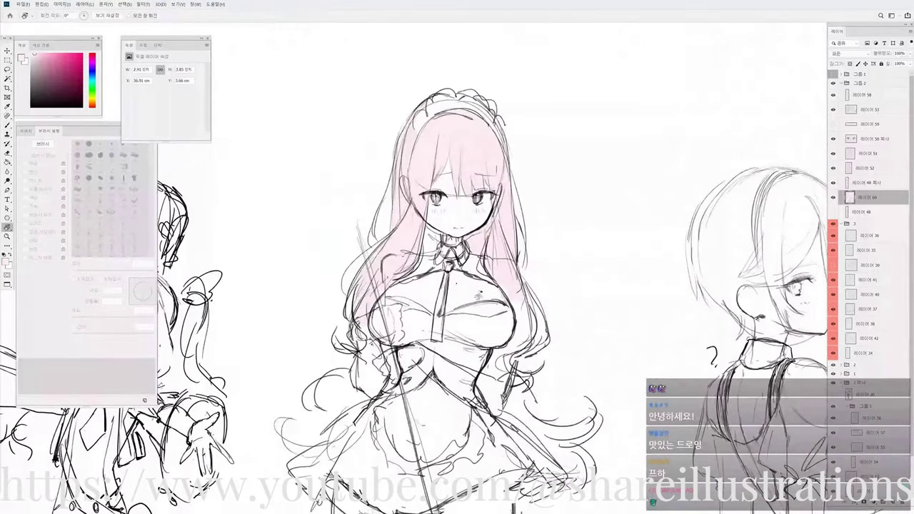
Lighten the long-haired maid's pink hair fill with Hue/Saturation and sample the lightened pink for the brush.
{"action": "key", "text": "i"}
{"action": "key", "text": "ctrl+u"}
{"action": "left_click_drag", "start_coordinate": [105, 374], "coordinate": [117, 377]}
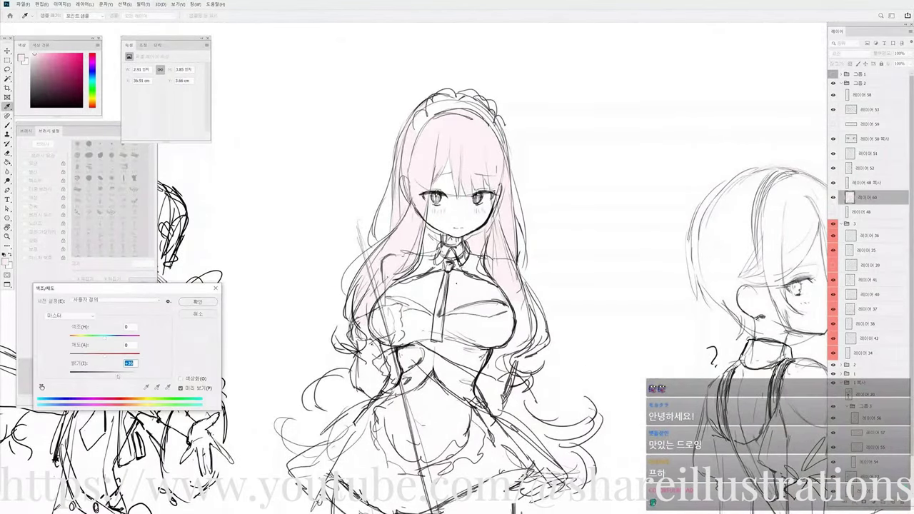
{"action": "left_click", "coordinate": [199, 301]}
{"action": "key", "text": "b"}
{"action": "left_click", "coordinate": [392, 242], "text": "alt"}
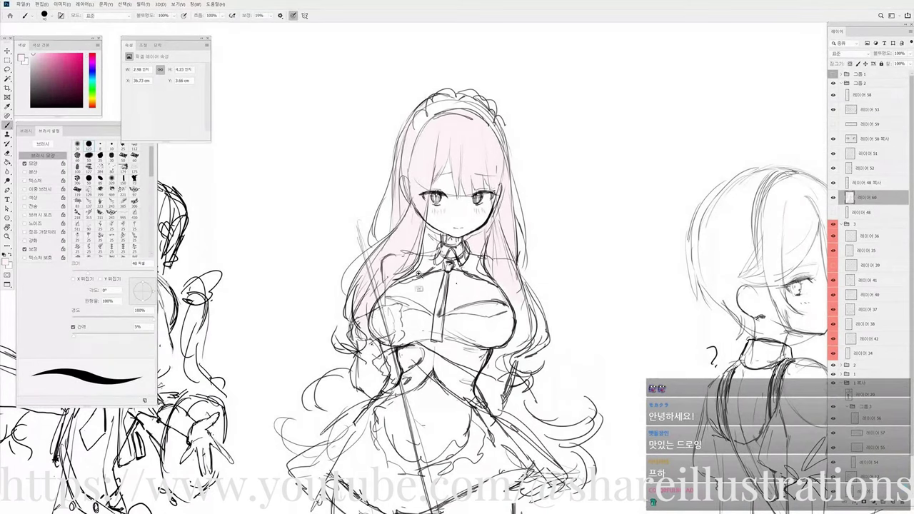
{"action": "left_click_drag", "start_coordinate": [420, 288], "coordinate": [378, 288]}
{"action": "left_click_drag", "start_coordinate": [482, 261], "coordinate": [468, 240]}
Flip the canvas view horizontally and examine the long-haired maid in the full line-up and close up on her face.
{"action": "key", "text": "r"}
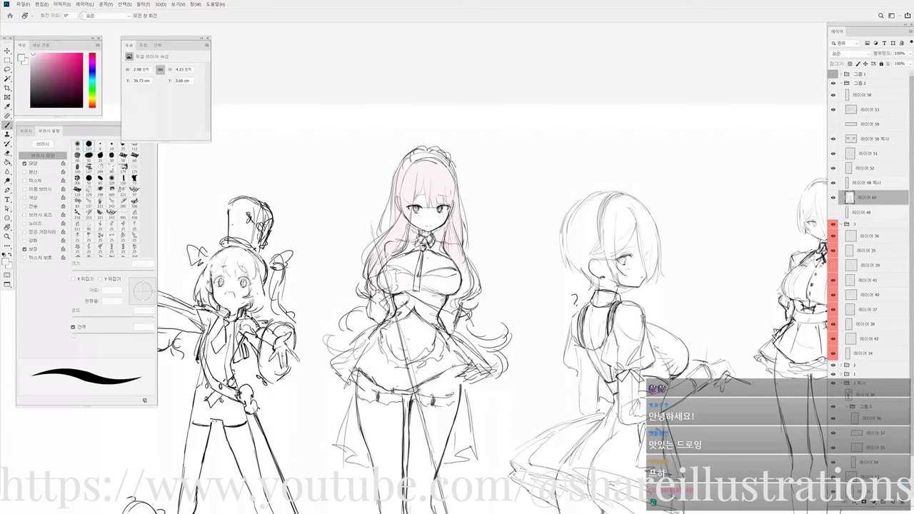
{"action": "mouse_move", "coordinate": [507, 247]}
{"action": "left_mouse_down"}
{"action": "mouse_move", "coordinate": [490, 233]}
{"action": "mouse_move", "coordinate": [492, 247]}
{"action": "left_mouse_up"}
{"action": "key", "text": "Escape"}
{"action": "key", "text": "ctrl+minus"}
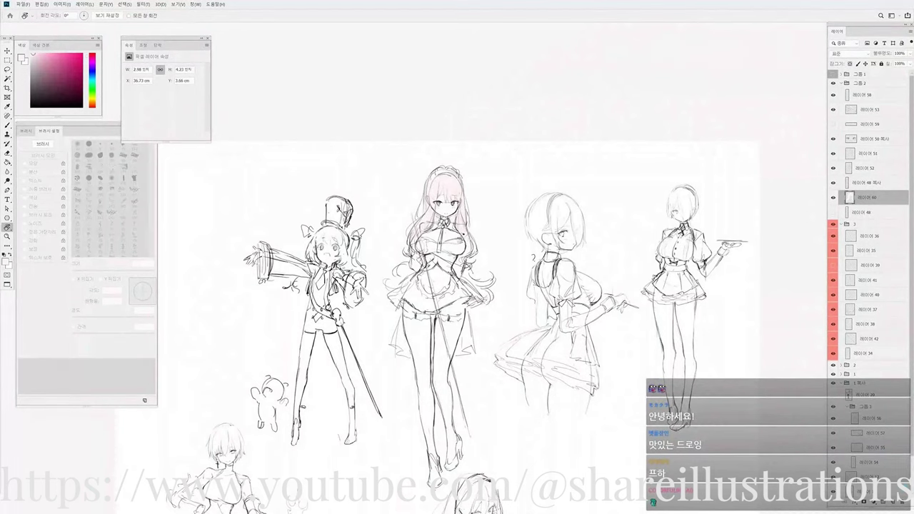
{"action": "key", "text": "ctrl+shift+h"}
{"action": "left_click_drag", "start_coordinate": [533, 242], "coordinate": [532, 232]}
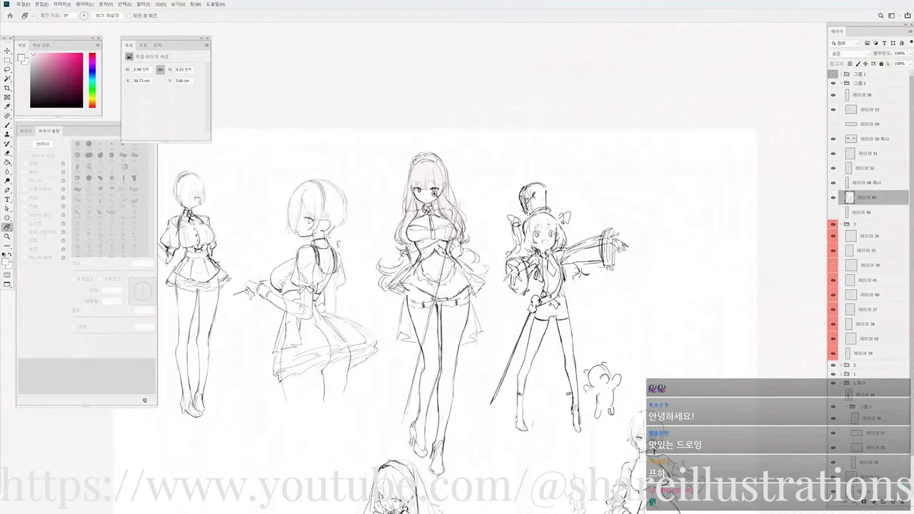
{"action": "scroll", "coordinate": [434, 195], "scroll_direction": "up", "scroll_amount": 8}
{"action": "left_click_drag", "start_coordinate": [448, 218], "coordinate": [493, 234]}
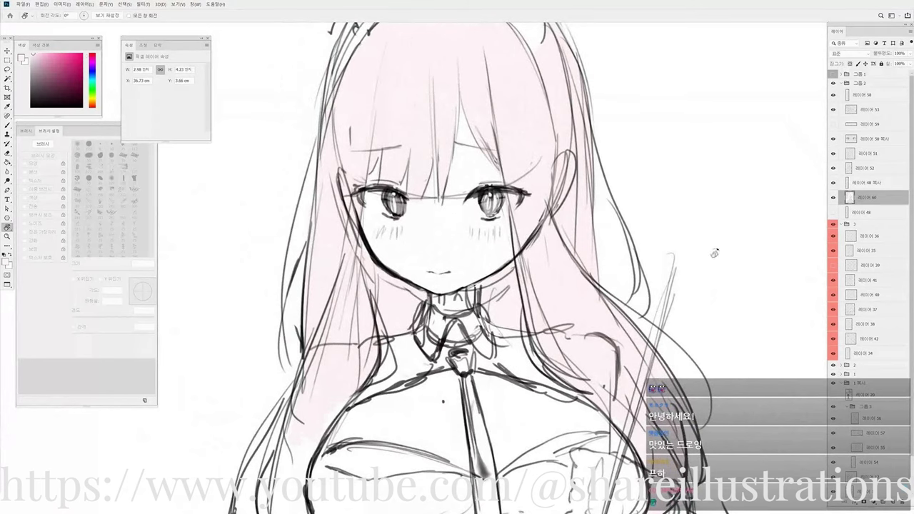
Add a new layer and place it directly beneath the pink hair colour layer.
{"action": "key", "text": "ctrl+shift+n"}
{"action": "key", "text": "Return"}
{"action": "key", "text": "ctrl+shift+alt+n"}
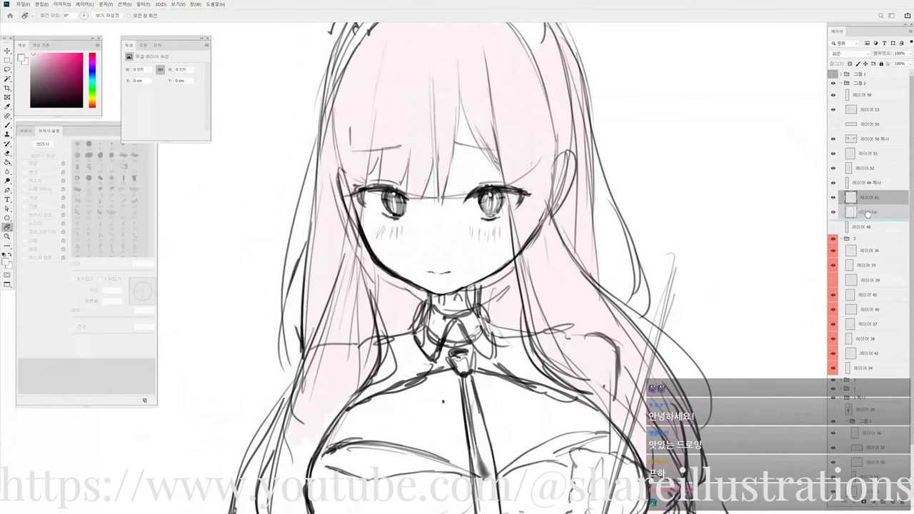
Pick a pale cyan and colour both of the long-haired maid's irises with a 35 px brush.
{"action": "key", "text": "b"}
{"action": "left_click", "coordinate": [93, 80]}
{"action": "left_click_drag", "start_coordinate": [39, 54], "coordinate": [39, 48]}
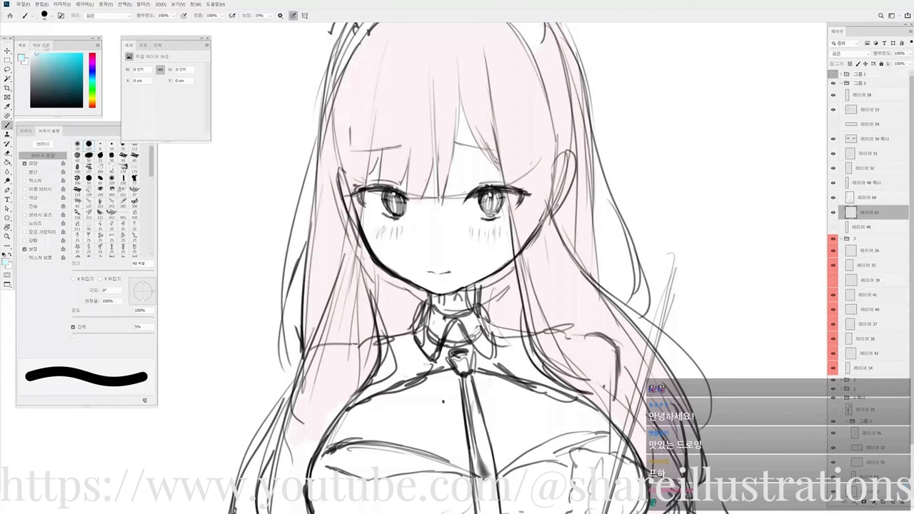
{"action": "key", "text": "bracketleft"}
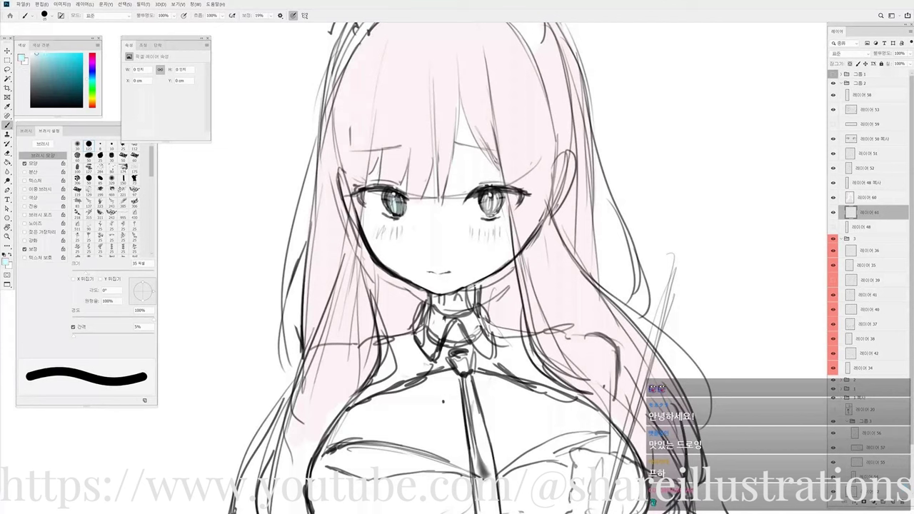
{"action": "left_click_drag", "start_coordinate": [494, 205], "coordinate": [490, 207]}
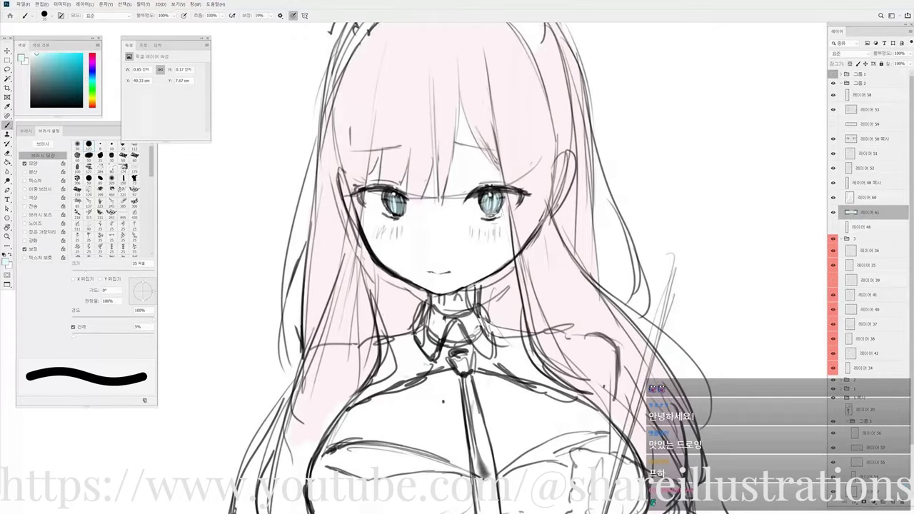
Add another new layer beneath the eye colour layer, directly above layer 48.
{"action": "key", "text": "r"}
{"action": "left_click_drag", "start_coordinate": [525, 268], "coordinate": [474, 207]}
{"action": "scroll", "coordinate": [475, 218], "scroll_direction": "down", "scroll_amount": 5}
{"action": "key", "text": "Escape"}
{"action": "scroll", "coordinate": [527, 247], "scroll_direction": "down", "scroll_amount": 2}
{"action": "scroll", "coordinate": [474, 216], "scroll_direction": "down", "scroll_amount": 1}
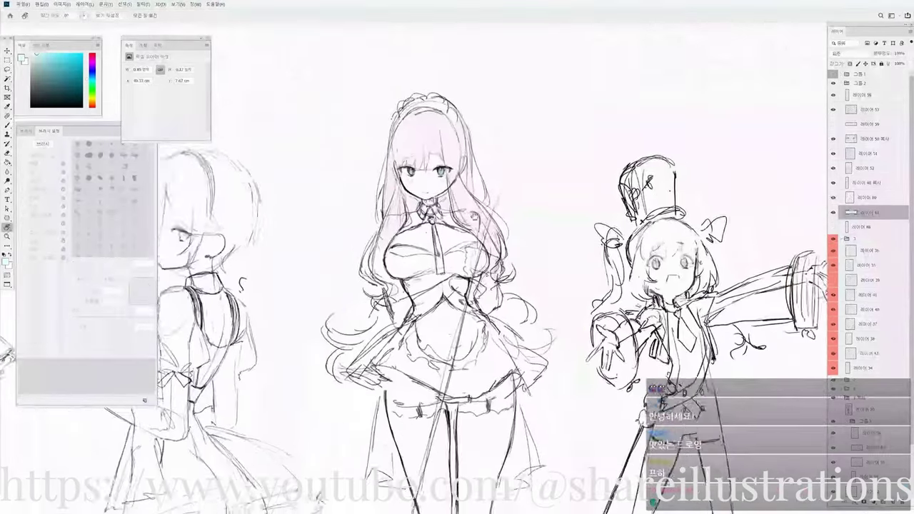
{"action": "scroll", "coordinate": [428, 272], "scroll_direction": "down", "scroll_amount": 1}
{"action": "key", "text": "ctrl+shift+n"}
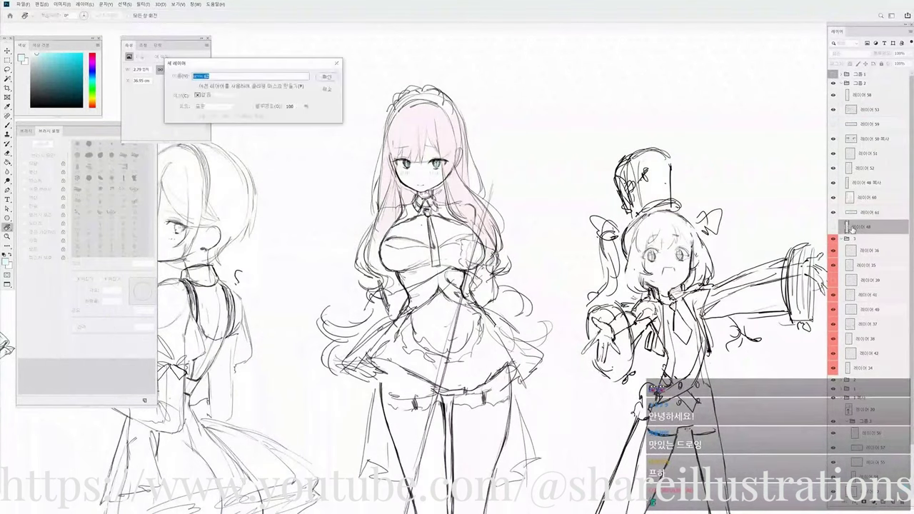
{"action": "key", "text": "Return"}
Shift the hue of the eye colour layer from cyan towards green with Hue/Saturation.
{"action": "key", "text": "ctrl+u"}
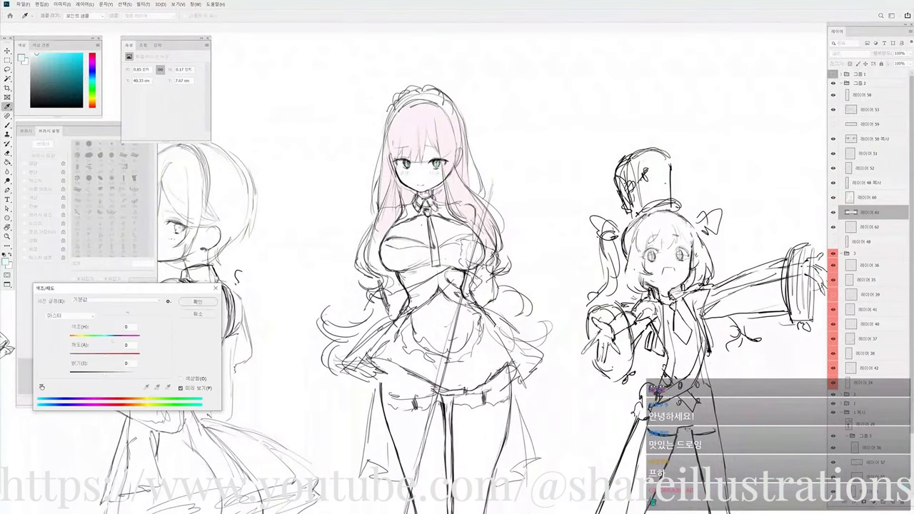
{"action": "left_click_drag", "start_coordinate": [112, 340], "coordinate": [151, 350]}
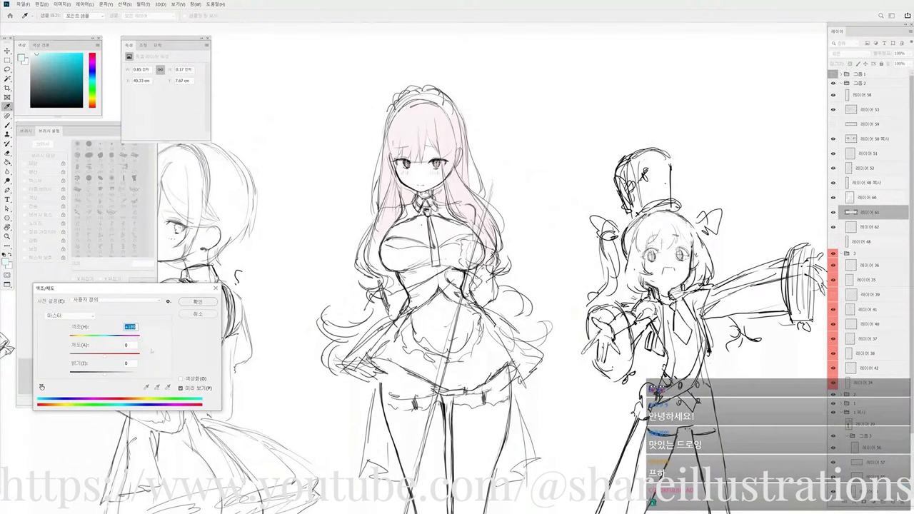
{"action": "mouse_move", "coordinate": [95, 338]}
{"action": "left_mouse_down"}
{"action": "mouse_move", "coordinate": [79, 340]}
{"action": "mouse_move", "coordinate": [95, 341]}
{"action": "left_mouse_up"}
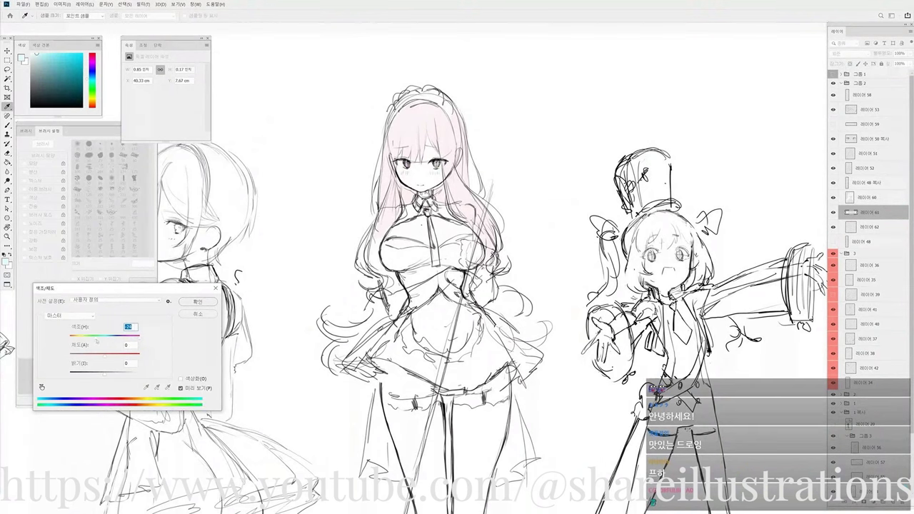
{"action": "left_click", "coordinate": [198, 303]}
Examine the recoloured eyes close up and the long-haired maid against the whole character line-up.
{"action": "mouse_move", "coordinate": [379, 217]}
{"action": "left_mouse_down"}
{"action": "mouse_move", "coordinate": [389, 224]}
{"action": "mouse_move", "coordinate": [382, 233]}
{"action": "left_mouse_up"}
{"action": "scroll", "coordinate": [382, 234], "scroll_direction": "up", "scroll_amount": 2}
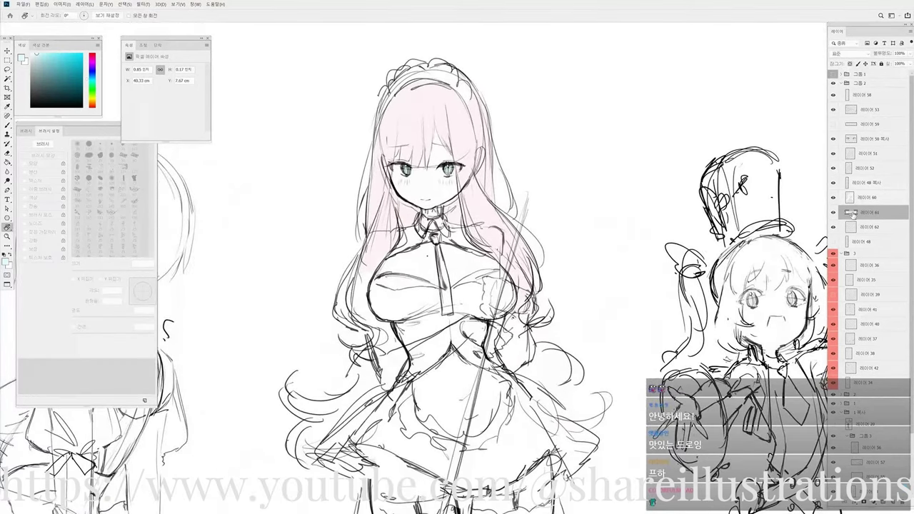
{"action": "scroll", "coordinate": [602, 214], "scroll_direction": "down", "scroll_amount": 2}
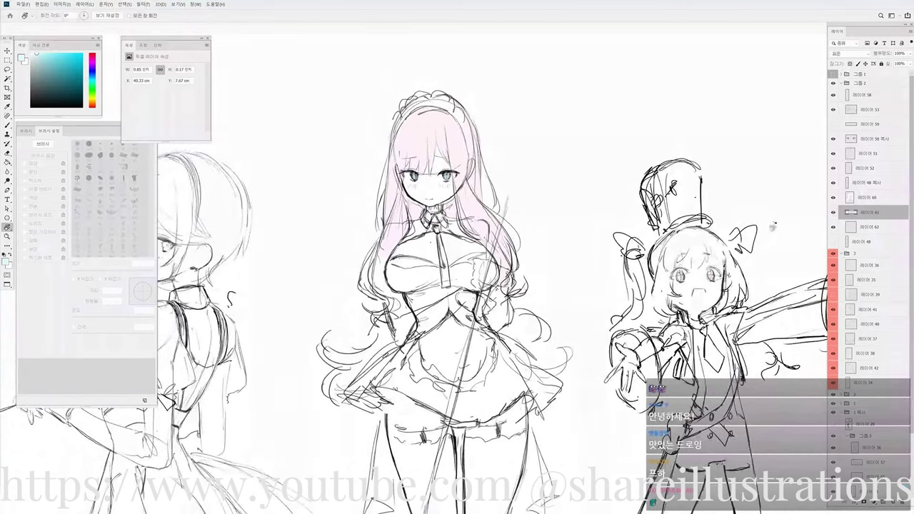
{"action": "scroll", "coordinate": [474, 198], "scroll_direction": "down", "scroll_amount": 3}
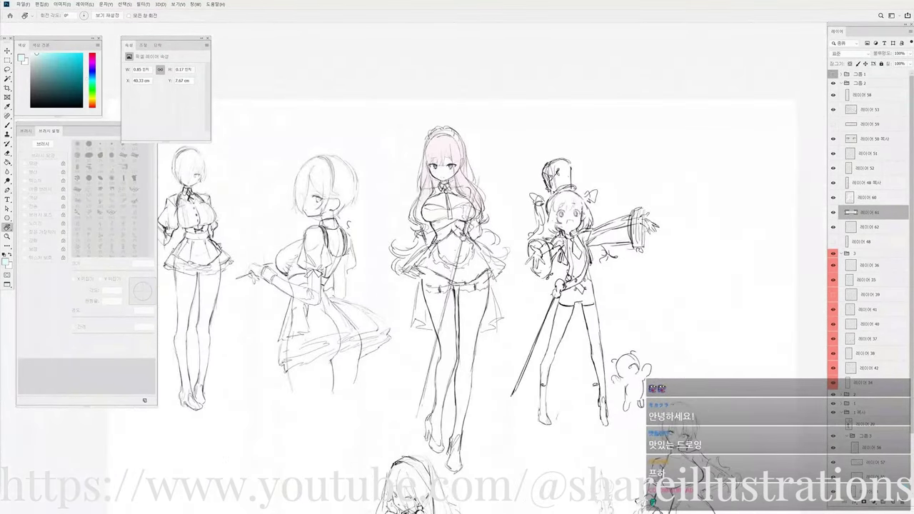
{"action": "left_click_drag", "start_coordinate": [463, 239], "coordinate": [517, 221]}
{"action": "scroll", "coordinate": [515, 216], "scroll_direction": "down", "scroll_amount": 3}
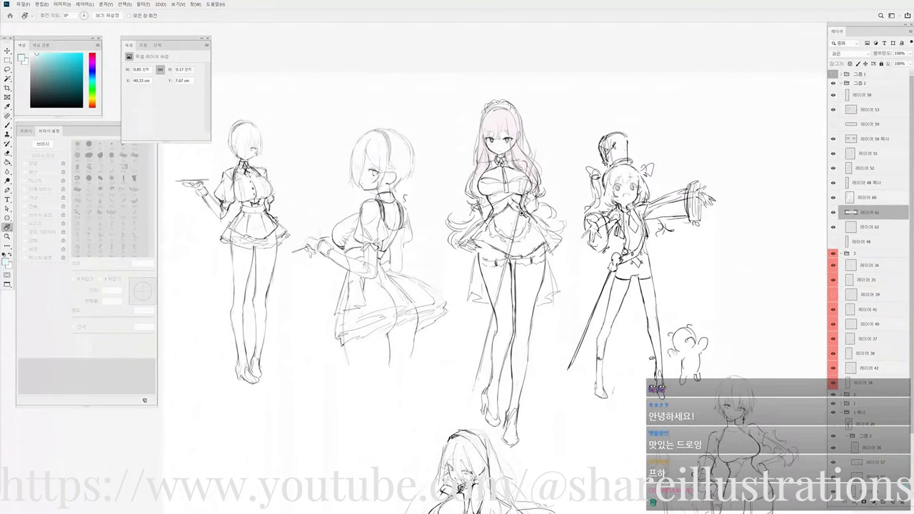
{"action": "scroll", "coordinate": [512, 219], "scroll_direction": "down", "scroll_amount": 1}
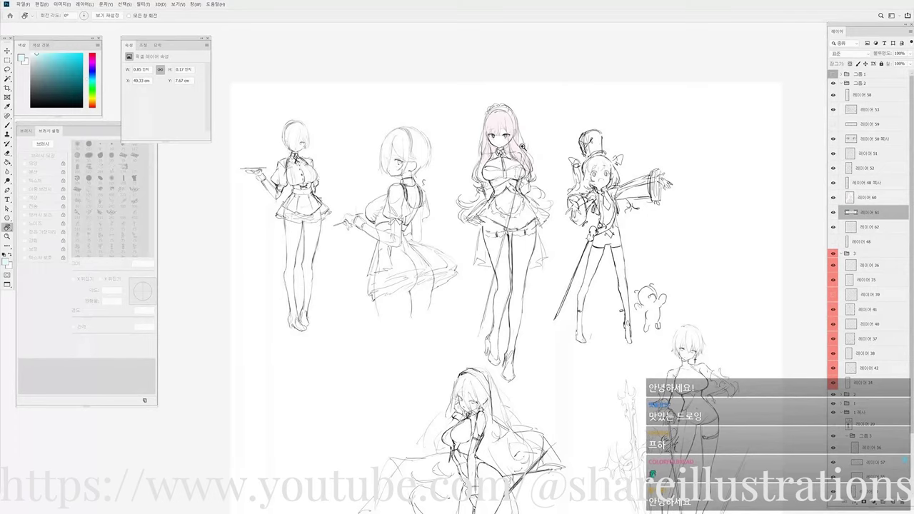
{"action": "scroll", "coordinate": [521, 147], "scroll_direction": "down", "scroll_amount": 1}
{"action": "scroll", "coordinate": [519, 151], "scroll_direction": "up", "scroll_amount": 5}
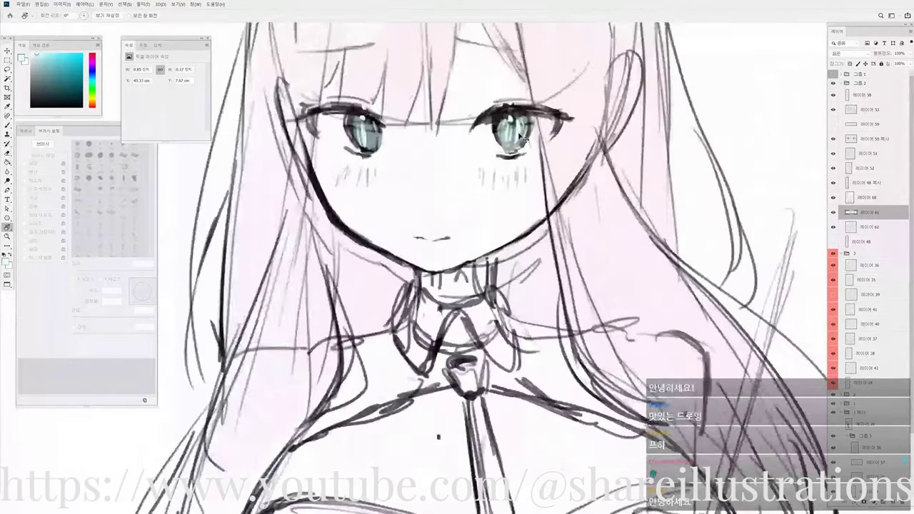
{"action": "scroll", "coordinate": [519, 136], "scroll_direction": "down", "scroll_amount": 4}
Shift the eye colour's hue by +34 and raise its lightness, and hide the hair and eye colour layers.
{"action": "key", "text": "ctrl+u"}
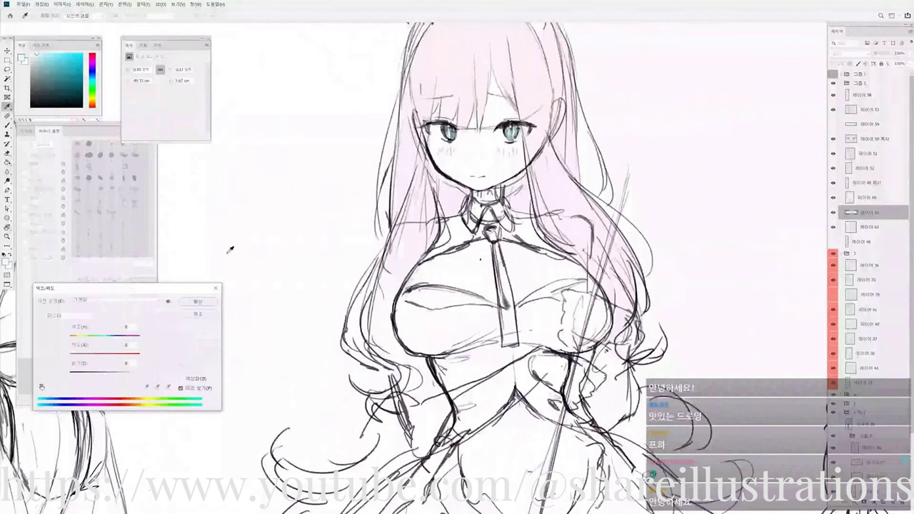
{"action": "mouse_move", "coordinate": [110, 339]}
{"action": "left_mouse_down"}
{"action": "mouse_move", "coordinate": [148, 344]}
{"action": "mouse_move", "coordinate": [118, 345]}
{"action": "left_mouse_up"}
{"action": "left_click_drag", "start_coordinate": [105, 374], "coordinate": [121, 378]}
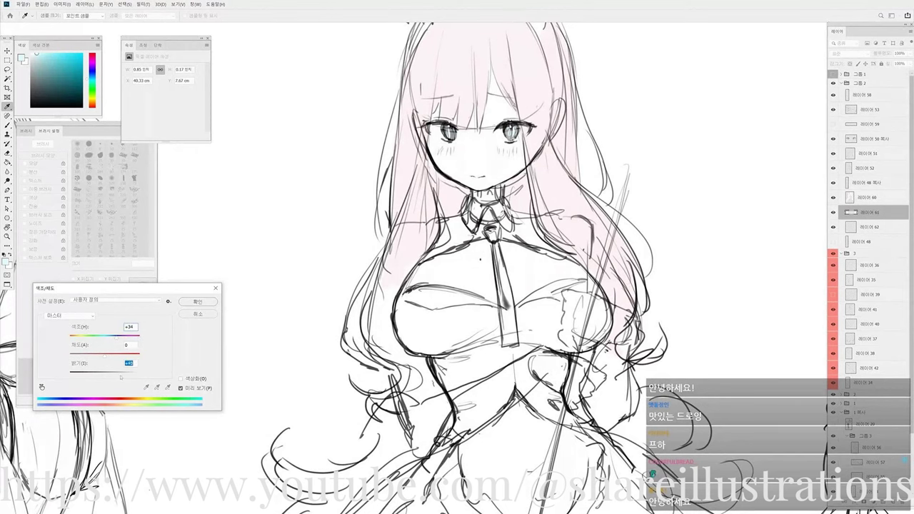
{"action": "left_click", "coordinate": [201, 307]}
{"action": "key", "text": "r"}
{"action": "left_click_drag", "start_coordinate": [480, 269], "coordinate": [461, 249]}
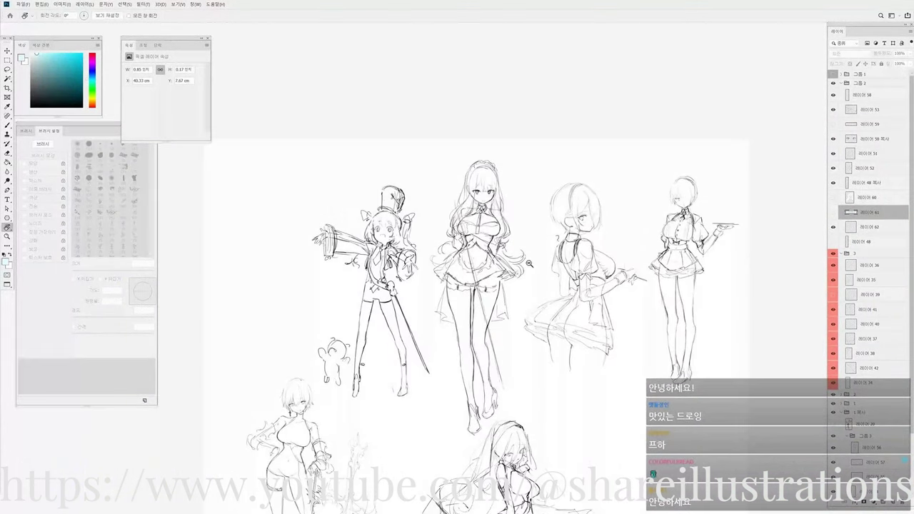
Select the long-haired maid's facial features layer and rotate it by about 1.6°.
{"action": "left_click", "coordinate": [496, 212]}
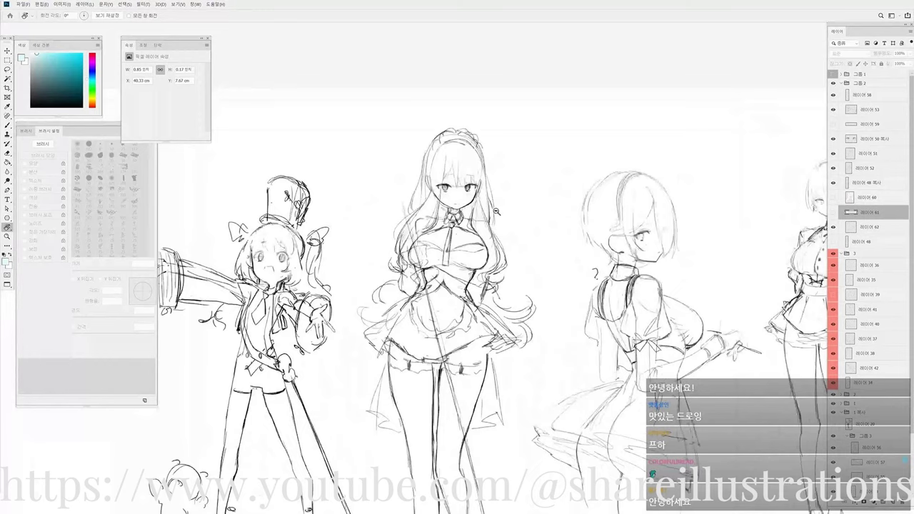
{"action": "left_click", "coordinate": [497, 211]}
{"action": "left_click", "coordinate": [495, 202], "text": "ctrl"}
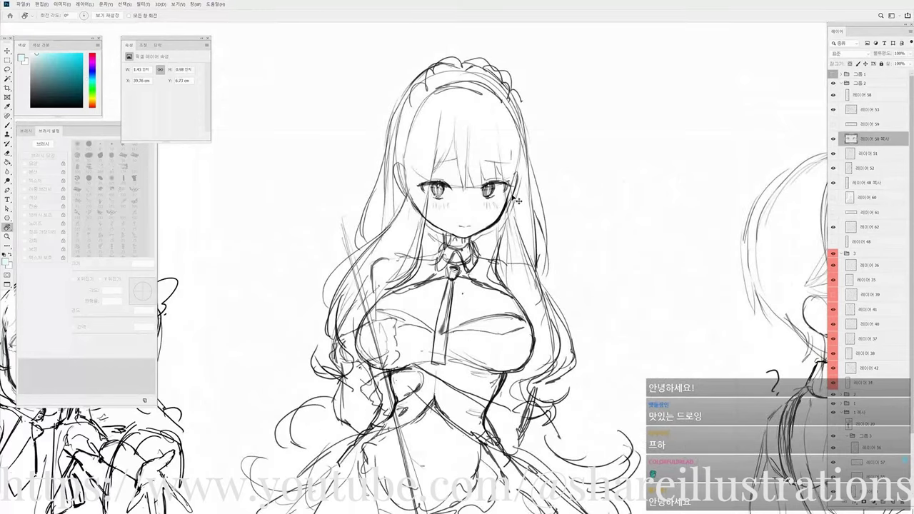
{"action": "key", "text": "ctrl+t"}
{"action": "left_click_drag", "start_coordinate": [529, 214], "coordinate": [544, 205]}
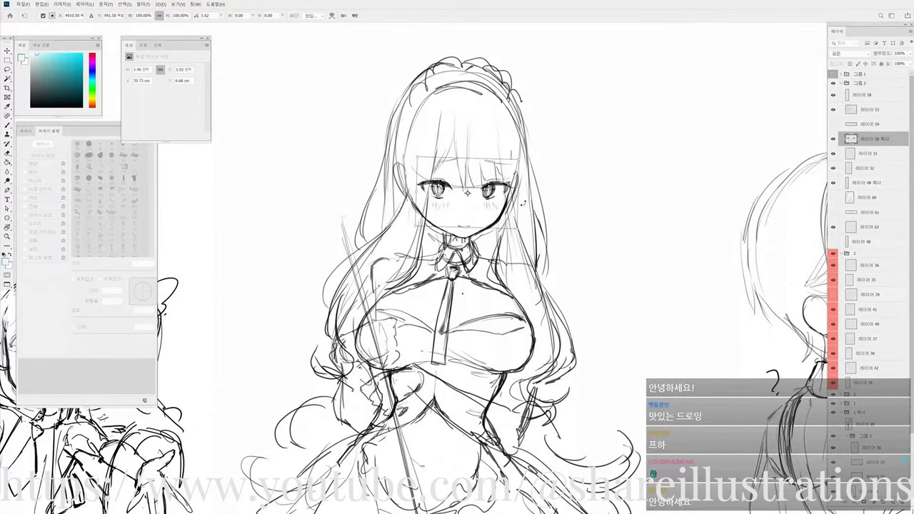
{"action": "key", "text": "Return"}
Lasso the long-haired maid's right-hand eye and brow, scale them to about 104%, and clear the selection.
{"action": "key", "text": "l"}
{"action": "mouse_move", "coordinate": [500, 216]}
{"action": "left_mouse_down"}
{"action": "mouse_move", "coordinate": [527, 179]}
{"action": "mouse_move", "coordinate": [521, 185]}
{"action": "left_mouse_up"}
{"action": "key", "text": "ctrl+t"}
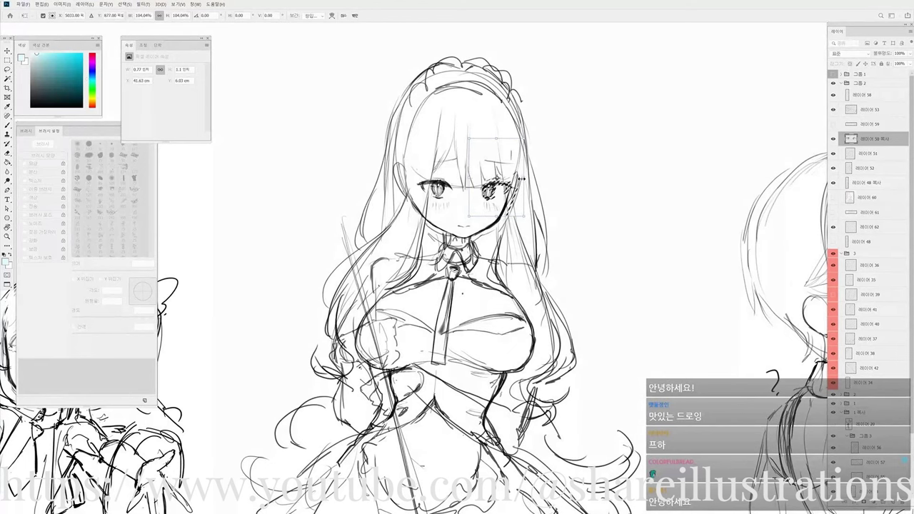
{"action": "key", "text": "Return"}
{"action": "key", "text": "ctrl+d"}
{"action": "key", "text": "r"}
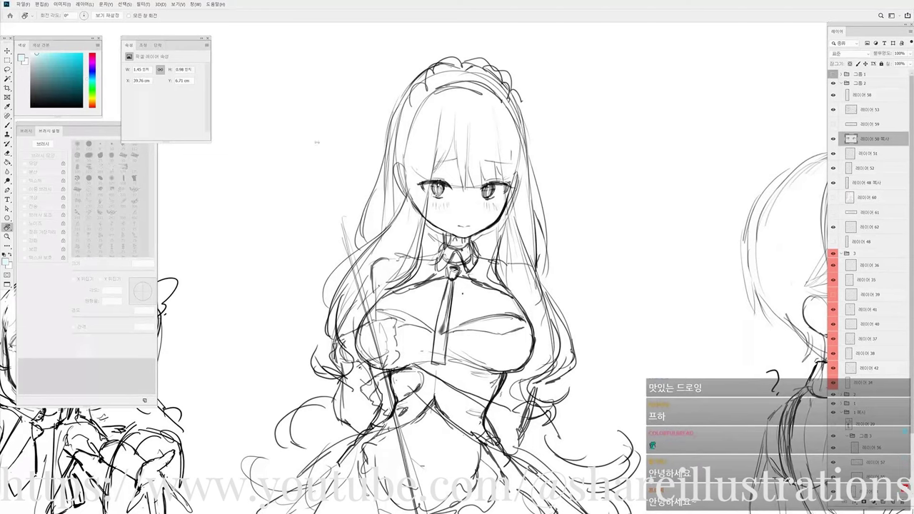
{"action": "left_click_drag", "start_coordinate": [470, 112], "coordinate": [428, 118]}
{"action": "mouse_move", "coordinate": [453, 168]}
{"action": "left_mouse_down"}
{"action": "mouse_move", "coordinate": [442, 159]}
{"action": "mouse_move", "coordinate": [432, 166]}
{"action": "mouse_move", "coordinate": [472, 187]}
{"action": "left_mouse_up"}
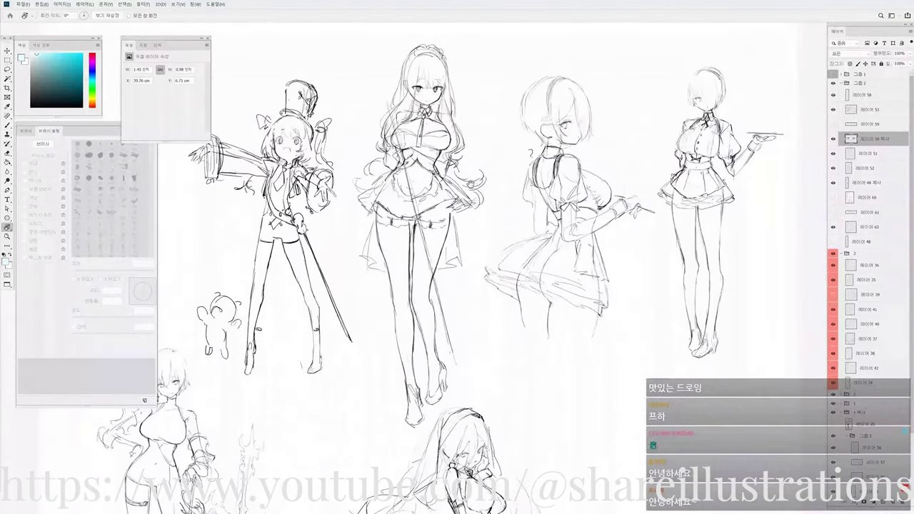